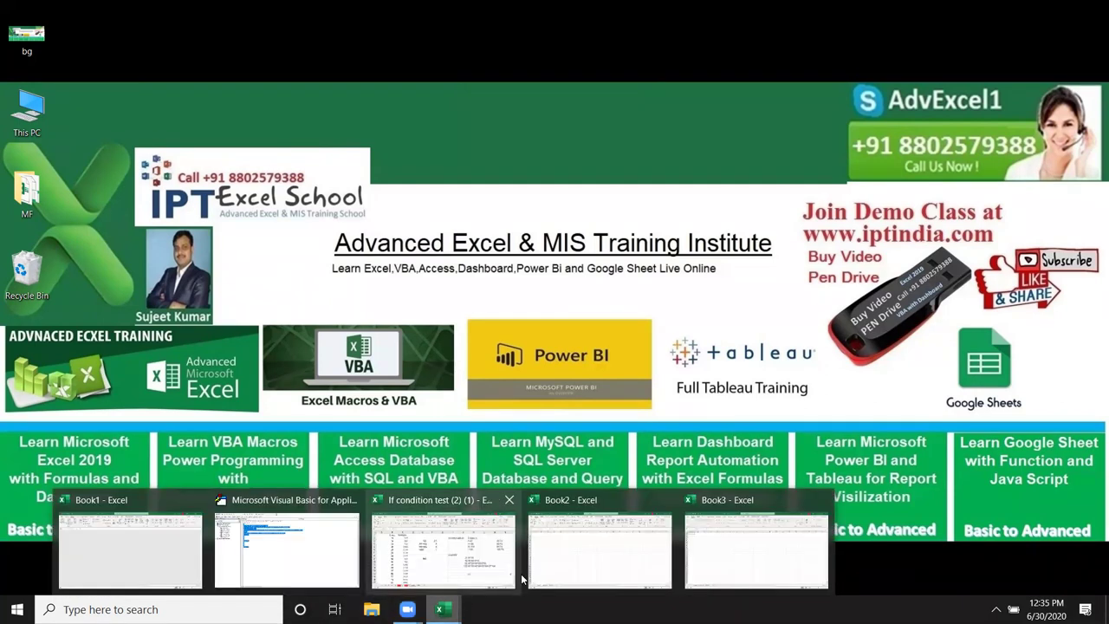
mouse_move(600, 546)
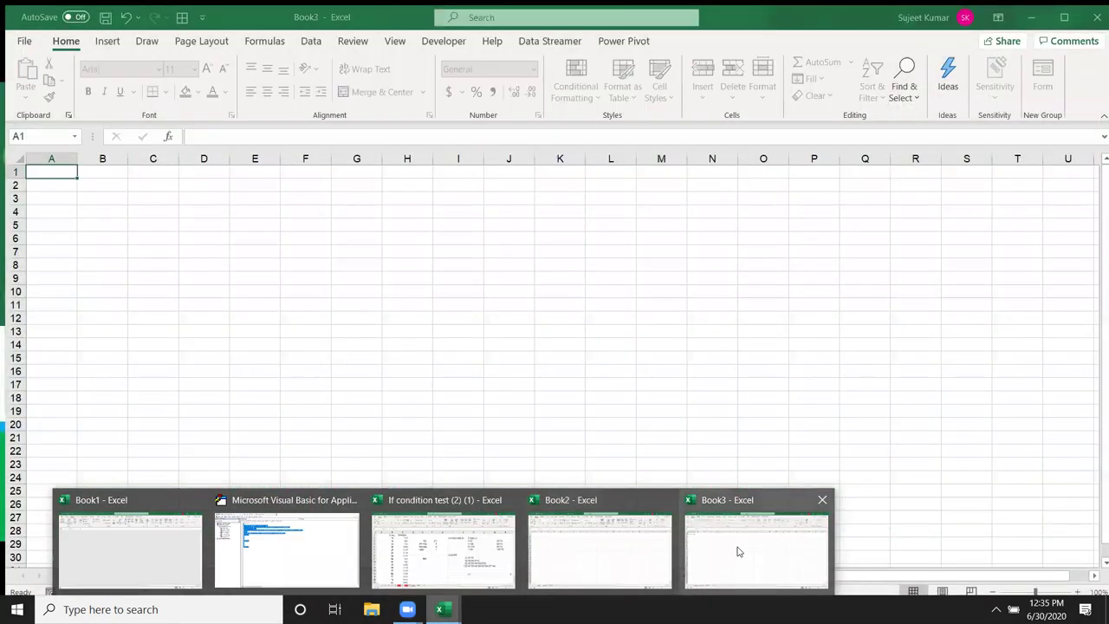
- Bring the blank Book3 Excel workbook to the front from the taskbar
click(738, 550)
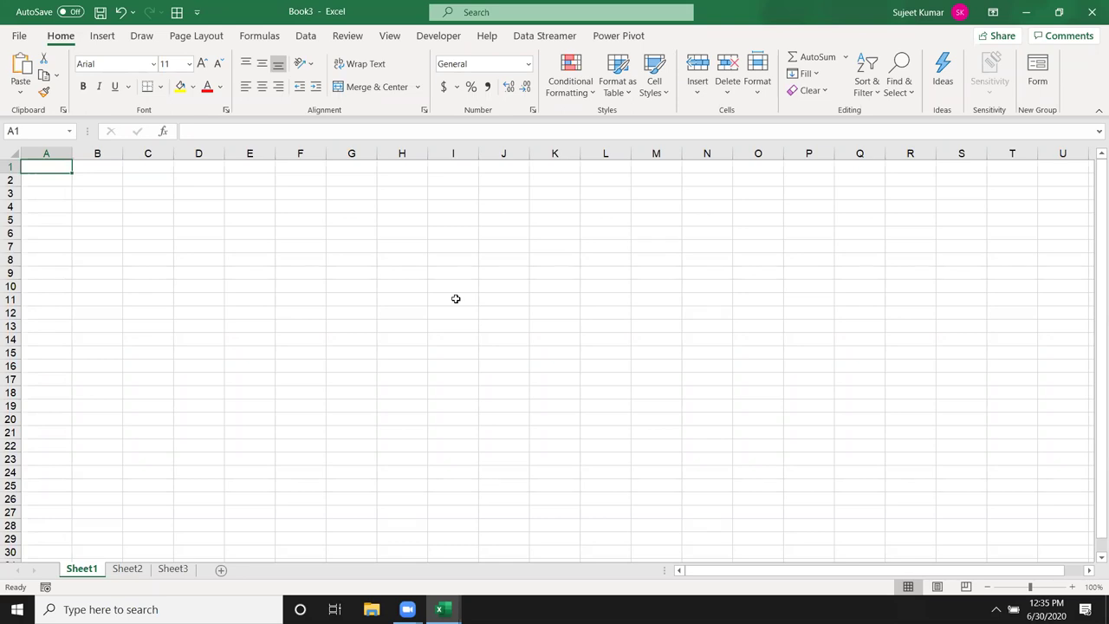
- Confirm Developer is checked under Customize Ribbon in Excel Options and apply with OK
click(433, 42)
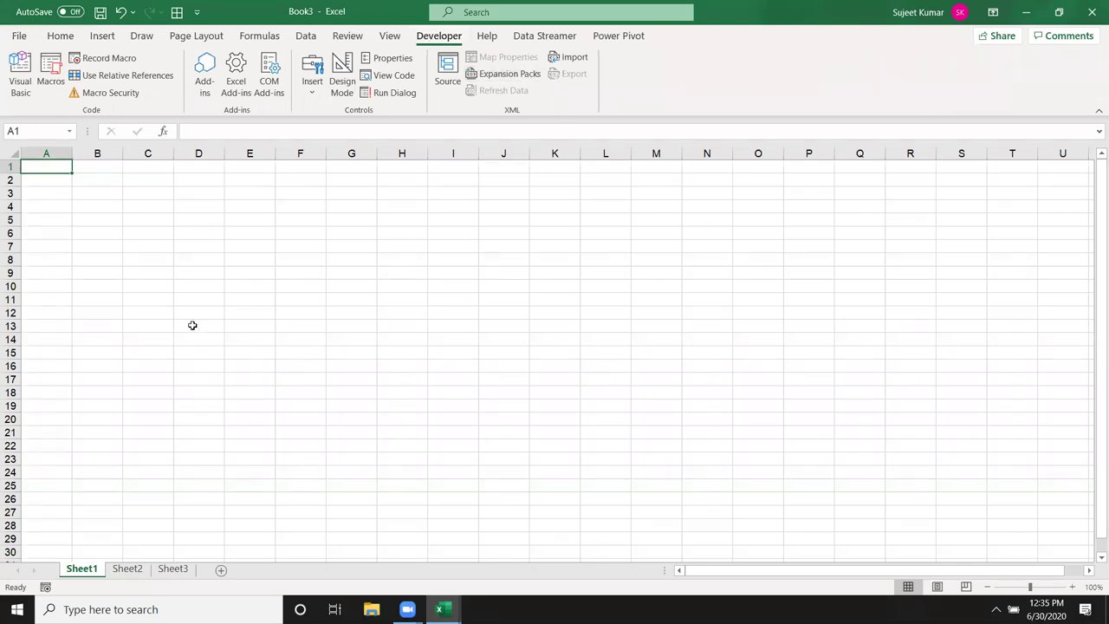
click(19, 37)
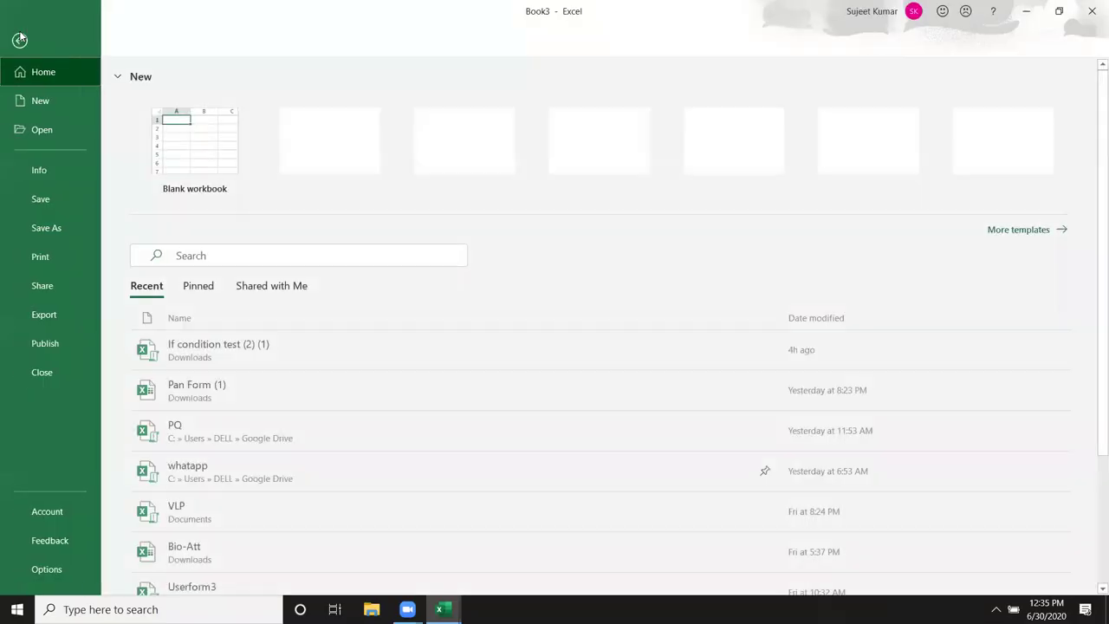
click(46, 570)
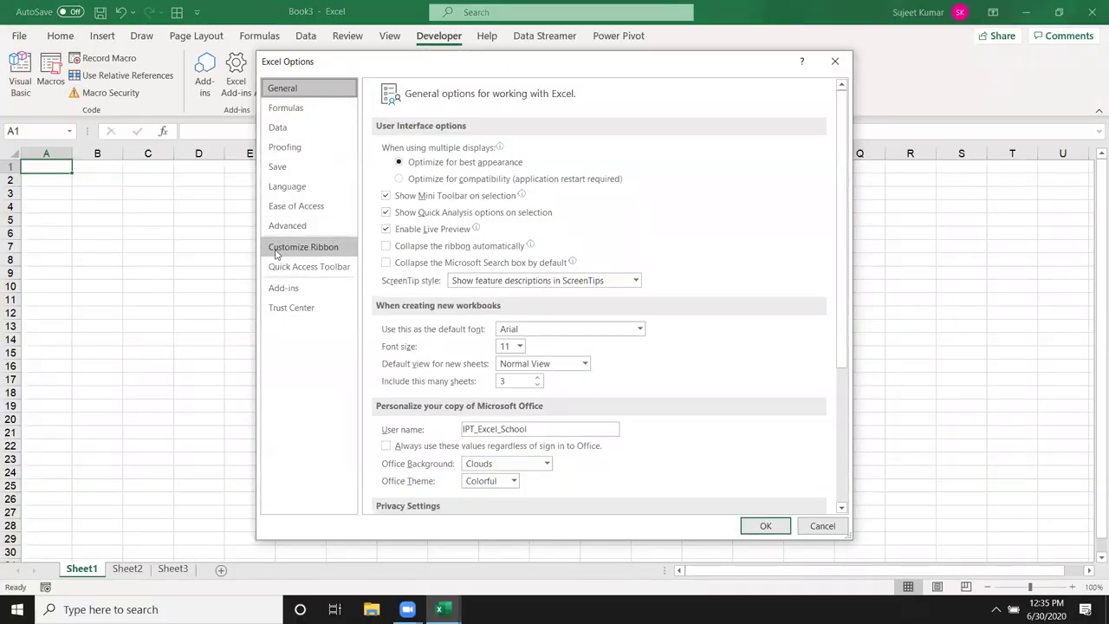
click(277, 249)
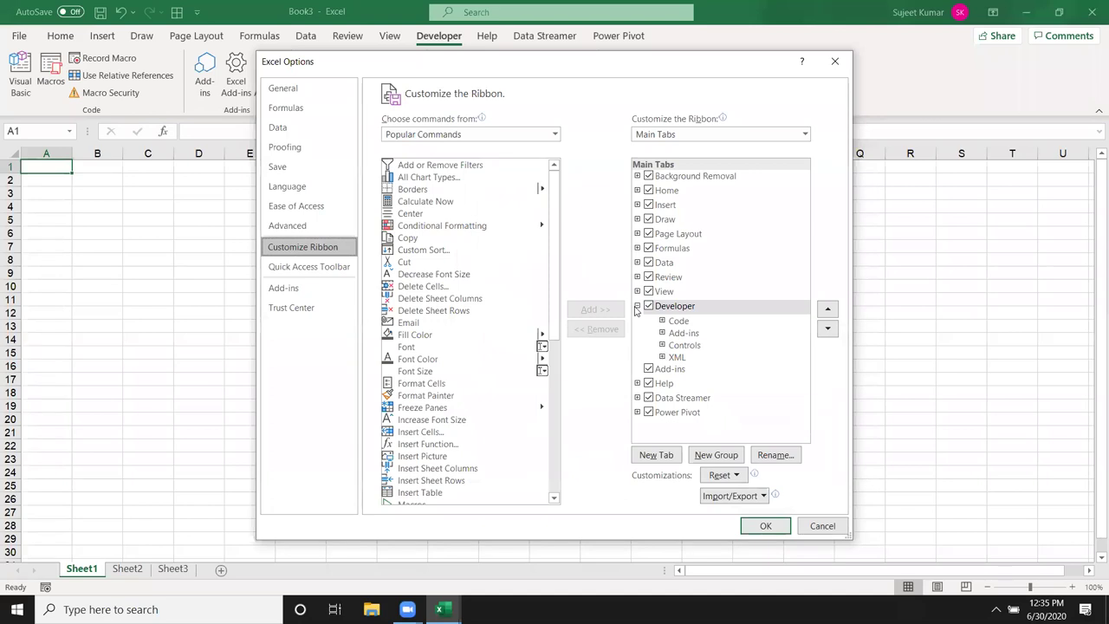
click(637, 306)
click(648, 308)
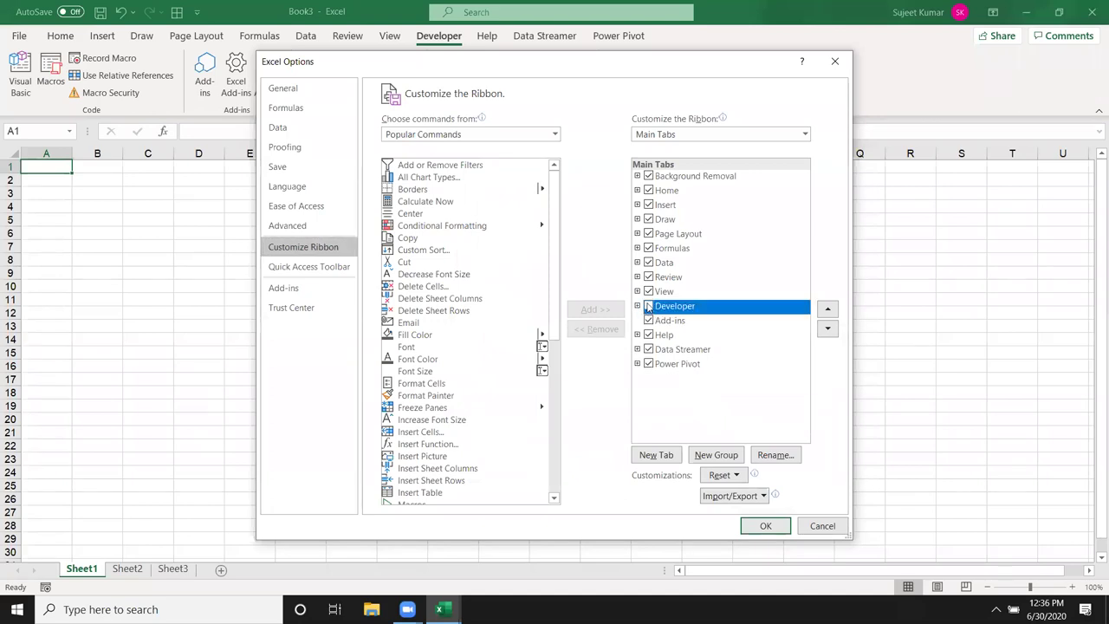
click(765, 526)
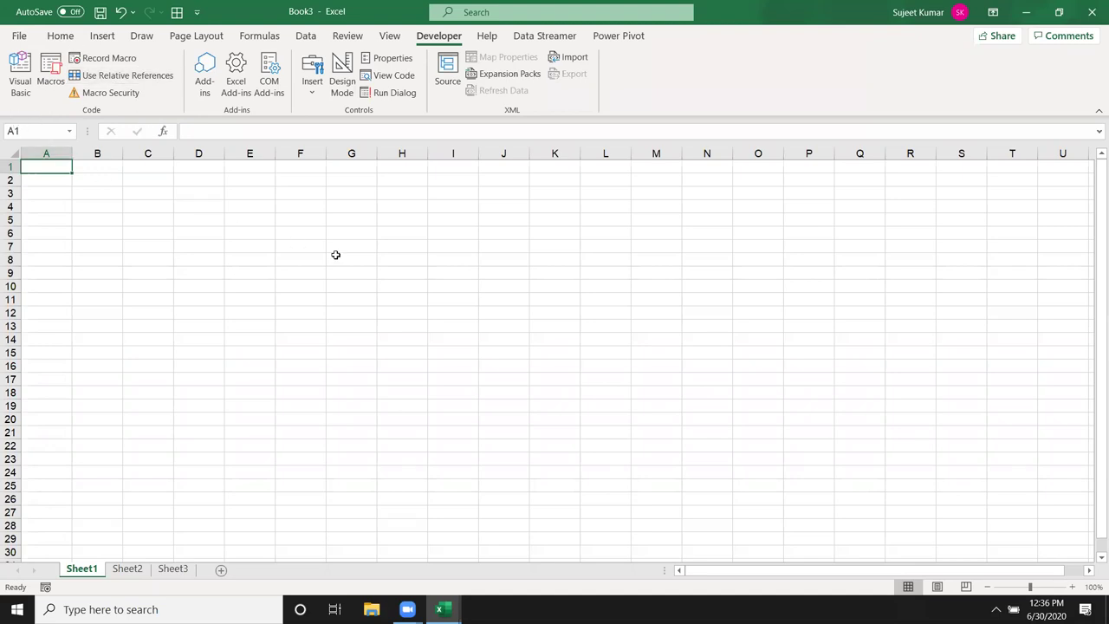
click(399, 36)
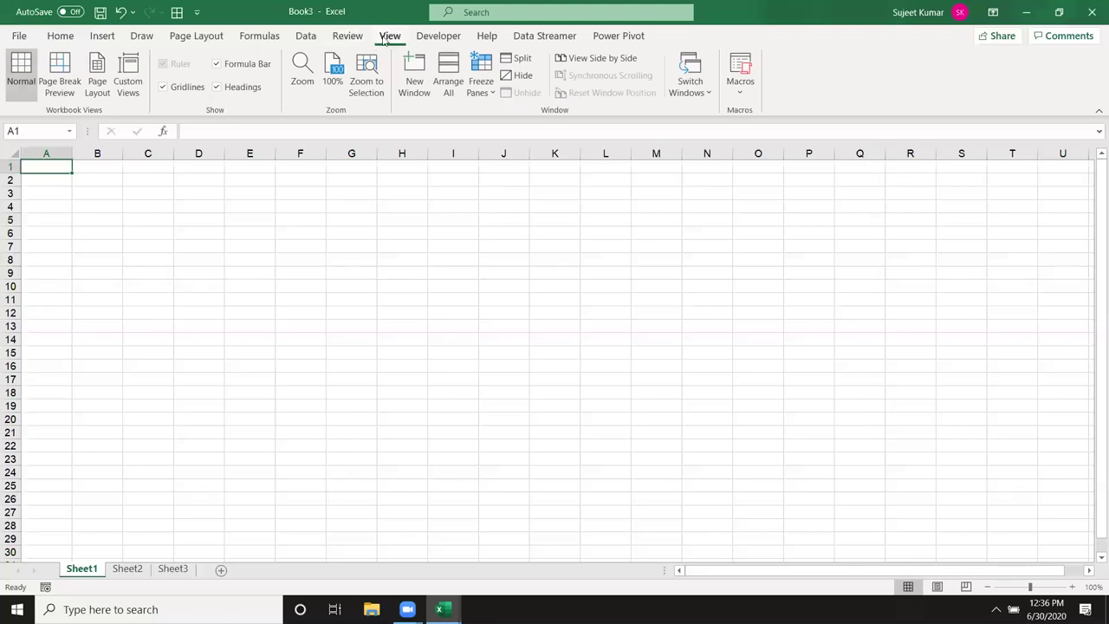
- Confirm the View Macros list is empty, then launch the Visual Basic editor from Developer
click(742, 95)
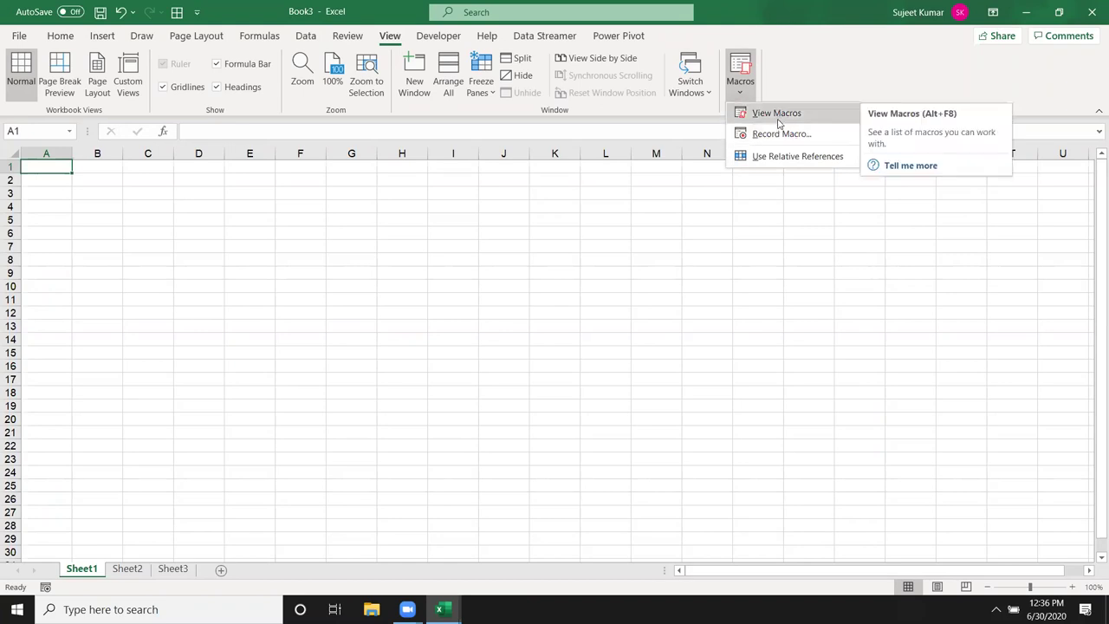
click(778, 121)
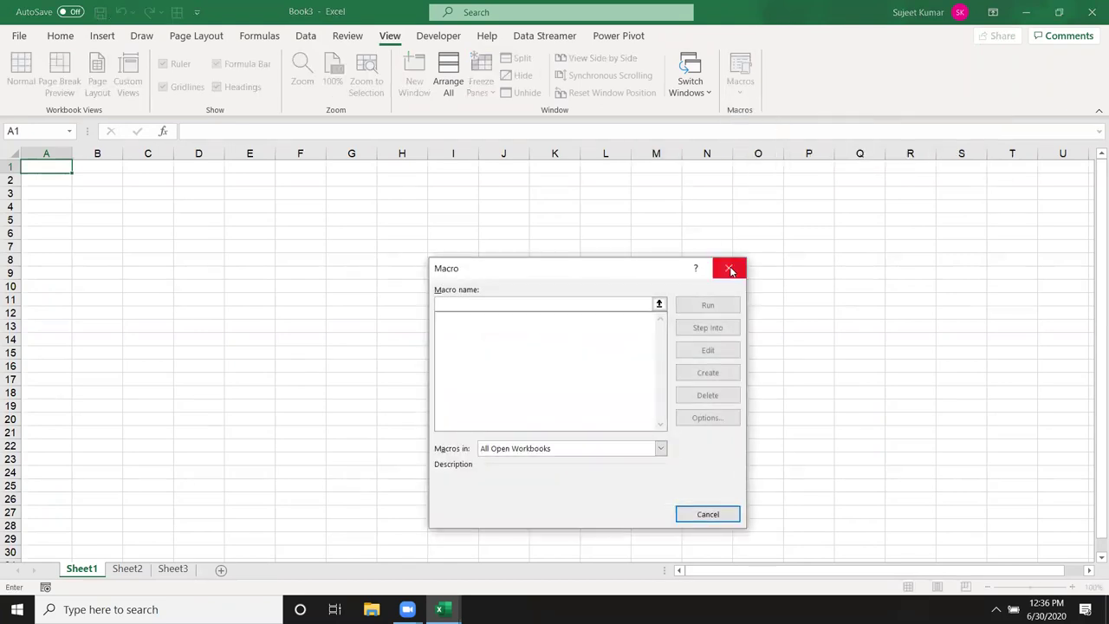
click(731, 266)
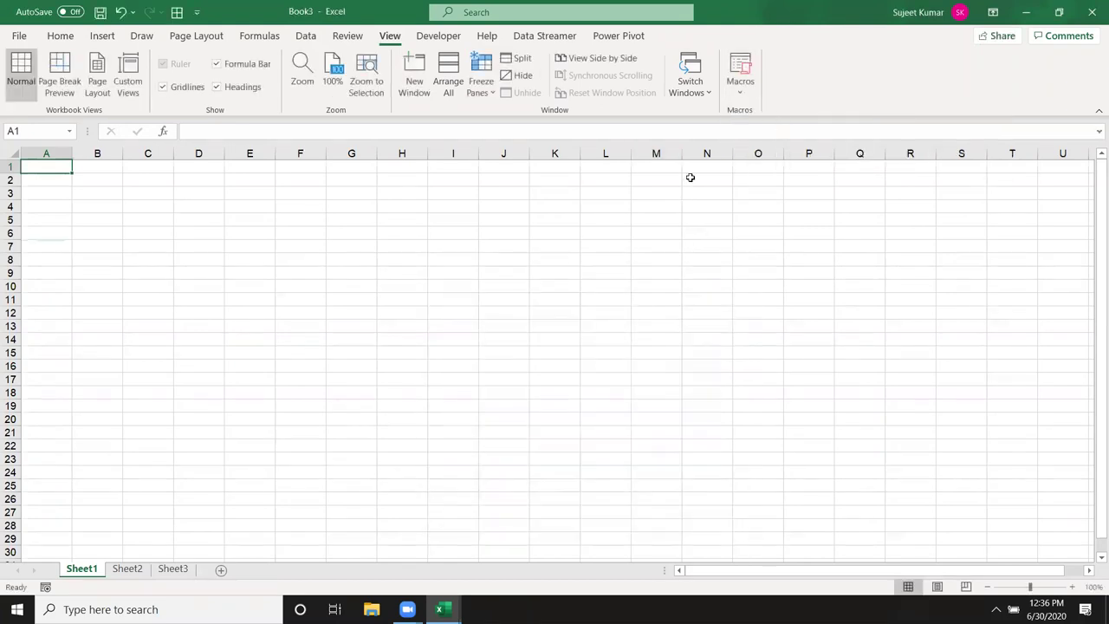
click(423, 40)
click(16, 92)
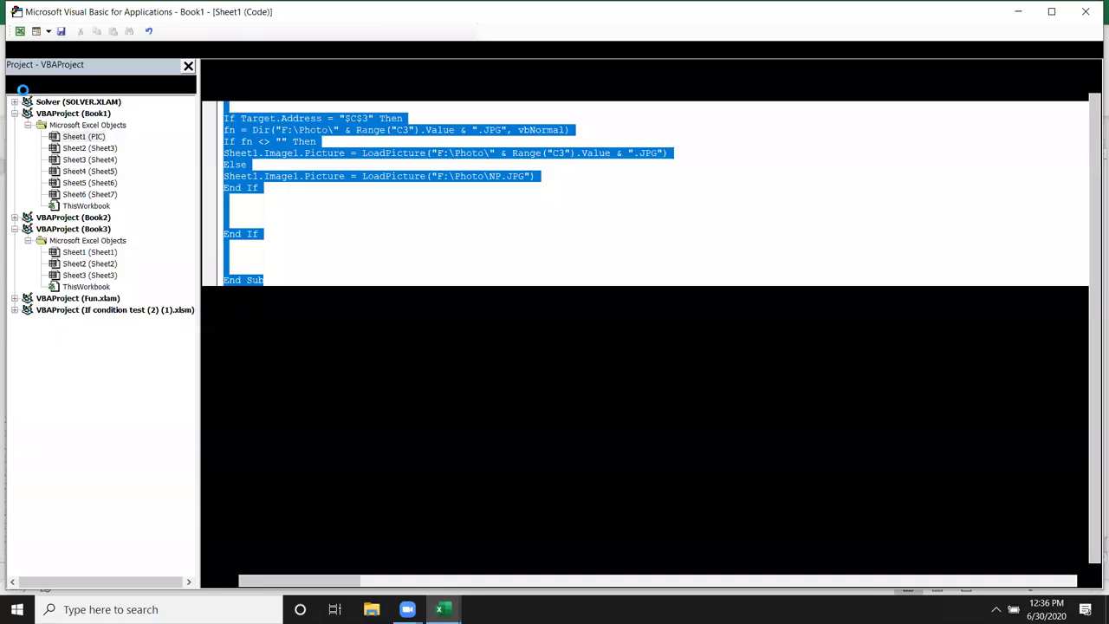
- Minimize, restore and resize the VBA editor, then close it and select cell F11
click(1021, 14)
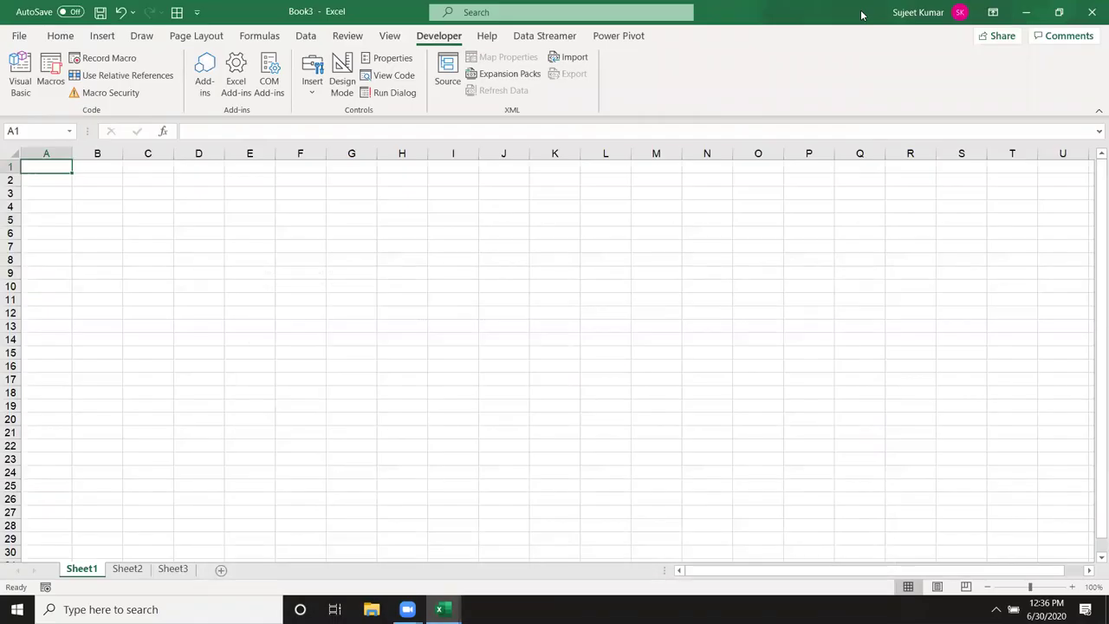
click(30, 101)
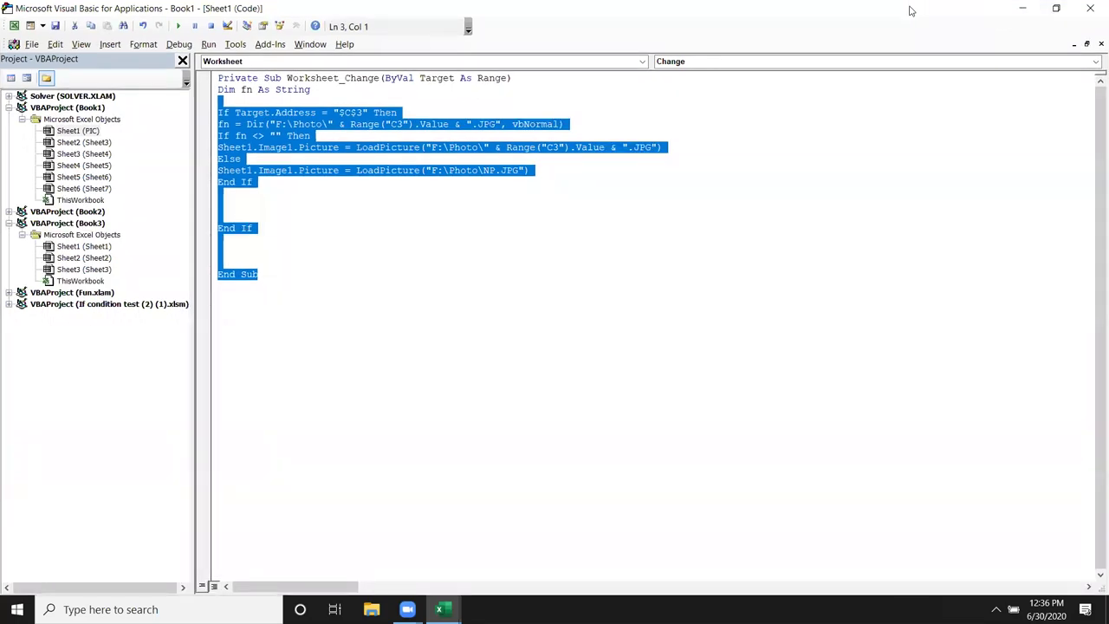
drag(910, 14, 1004, 114)
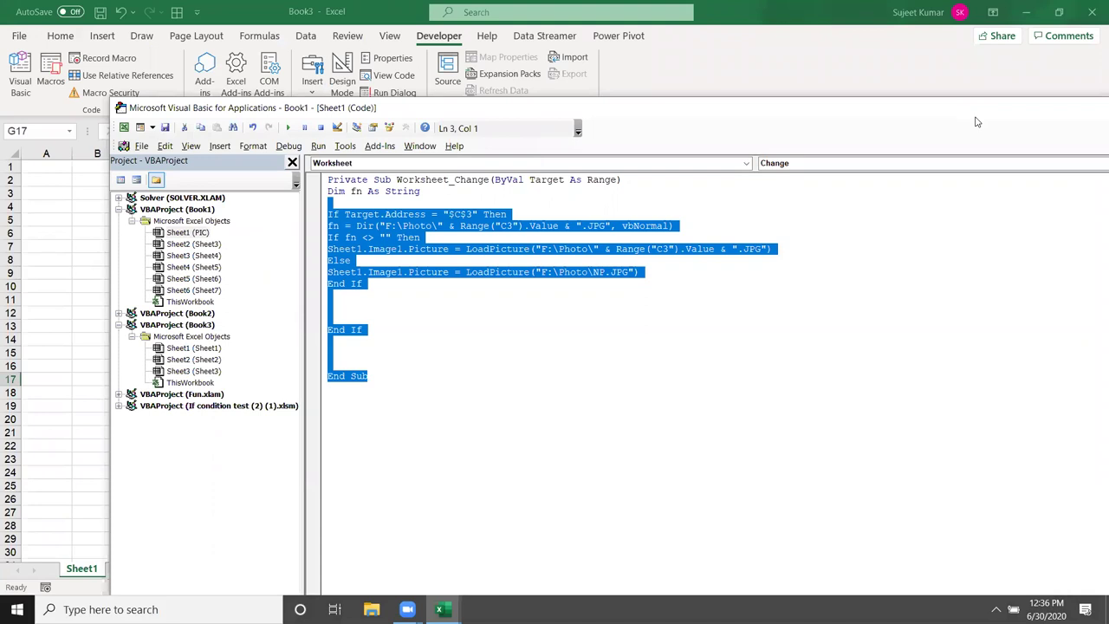
double_click(977, 122)
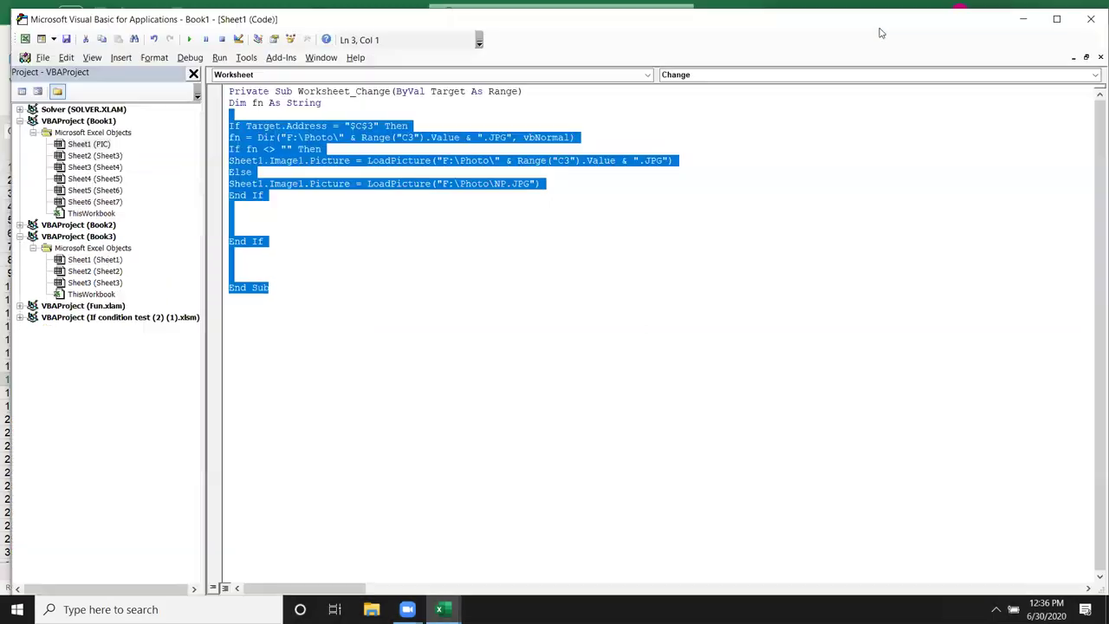
click(729, 277)
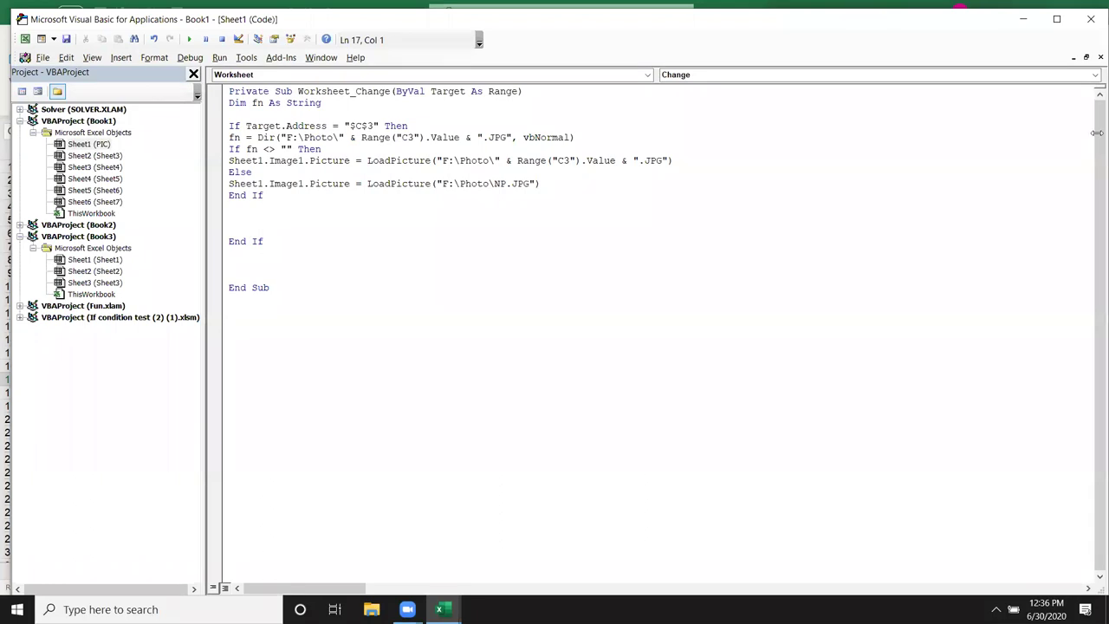
click(1092, 26)
click(287, 295)
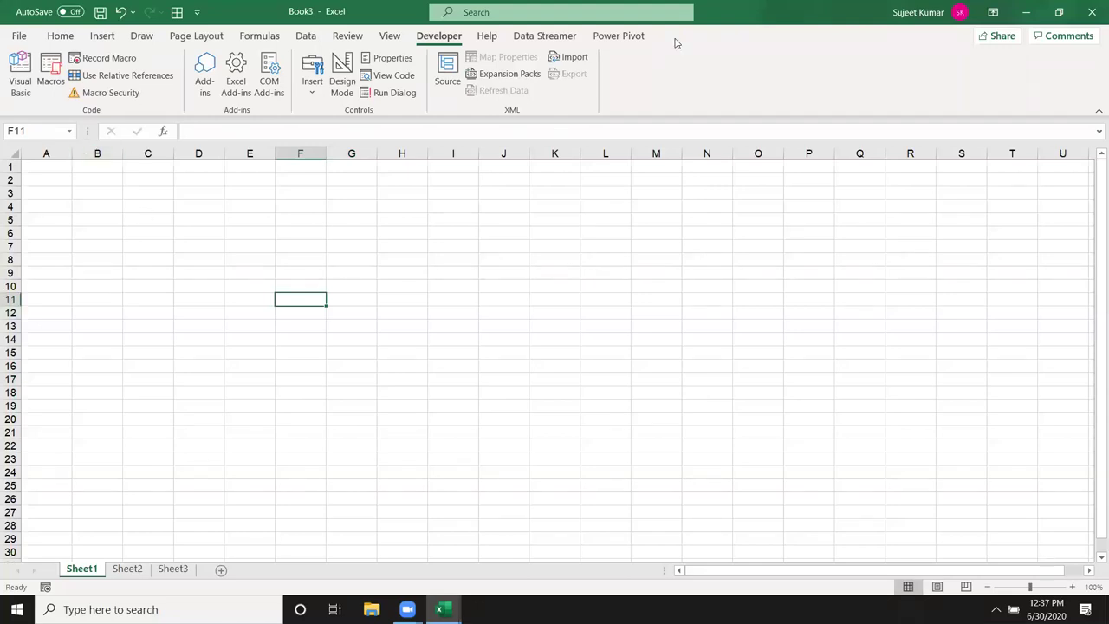
click(102, 93)
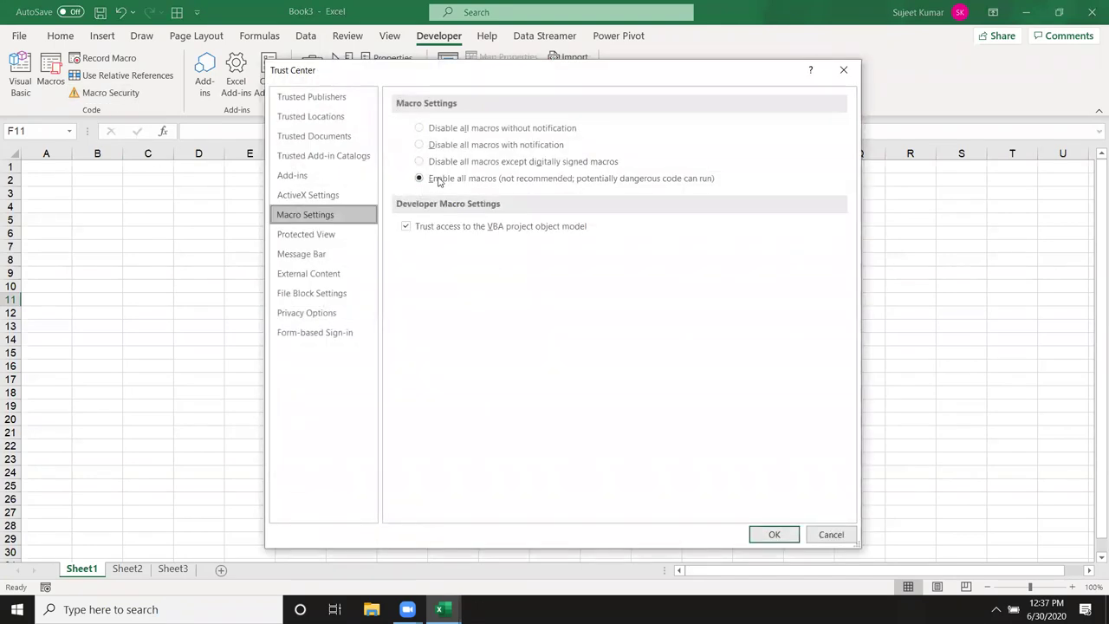
click(843, 75)
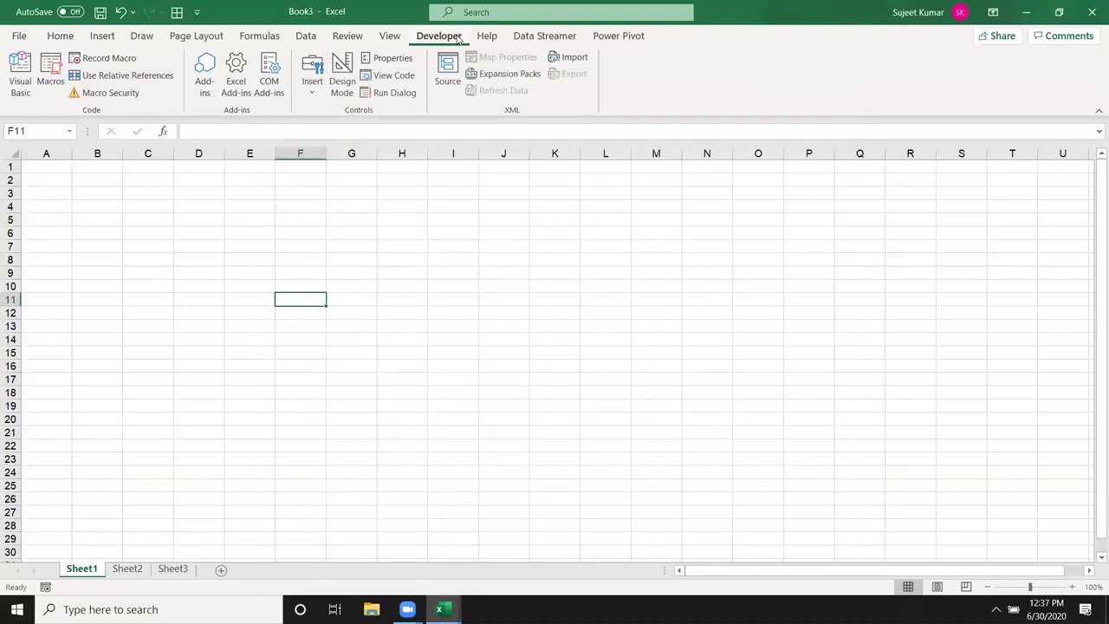
click(110, 93)
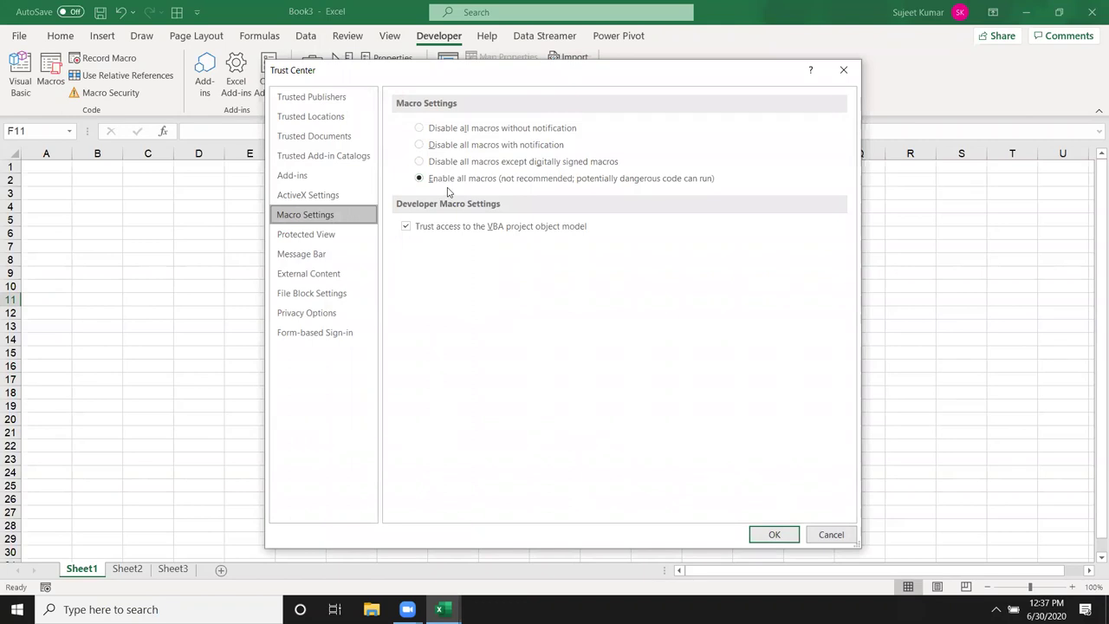
click(846, 78)
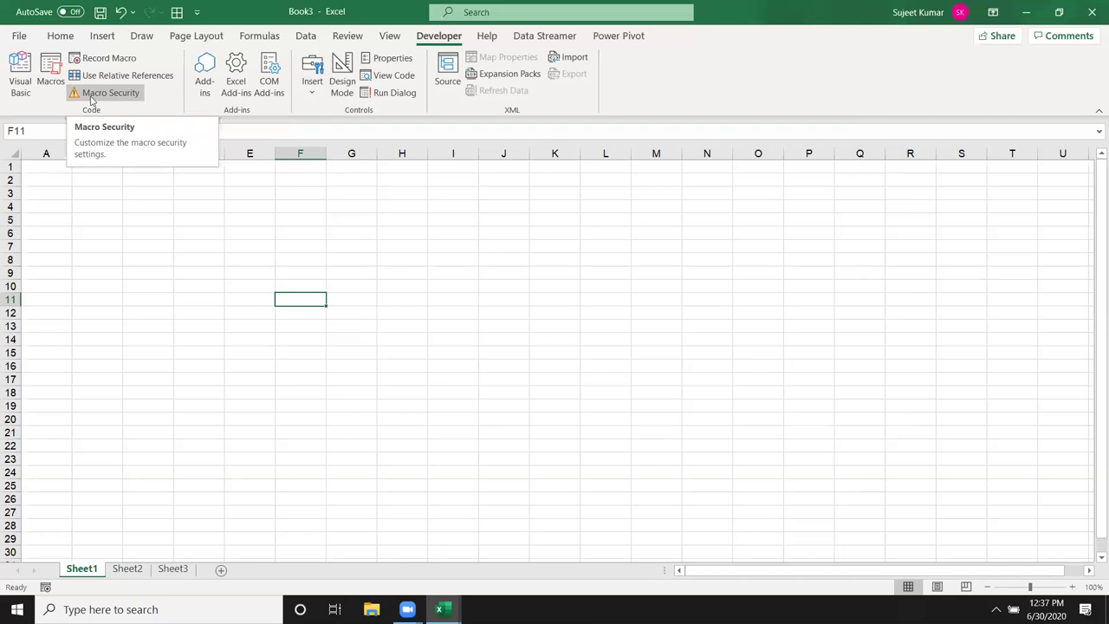
click(19, 35)
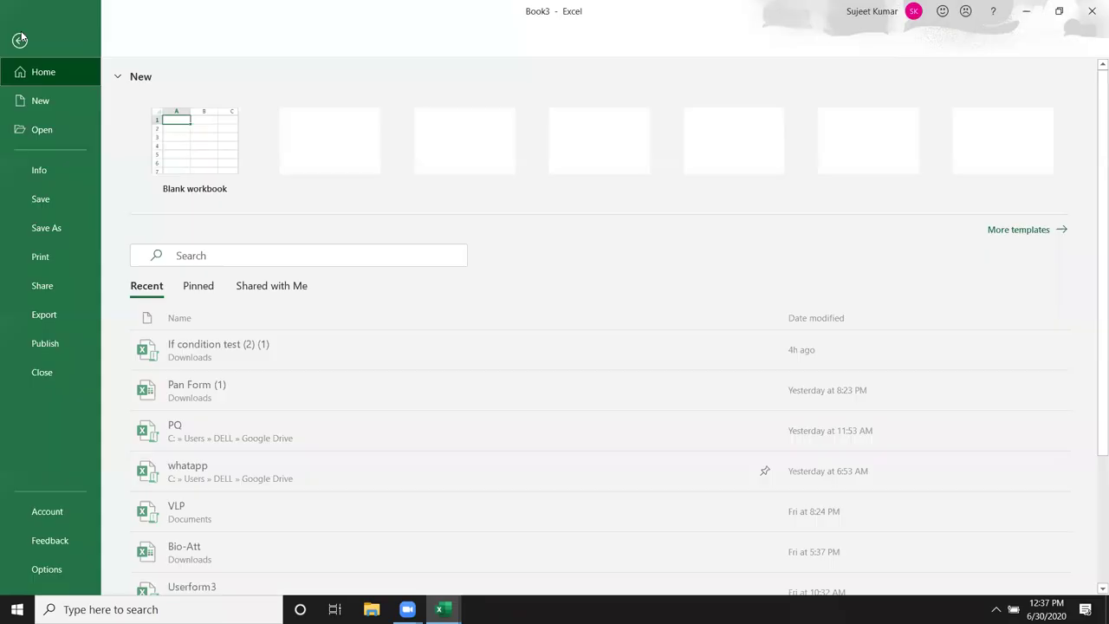
click(20, 41)
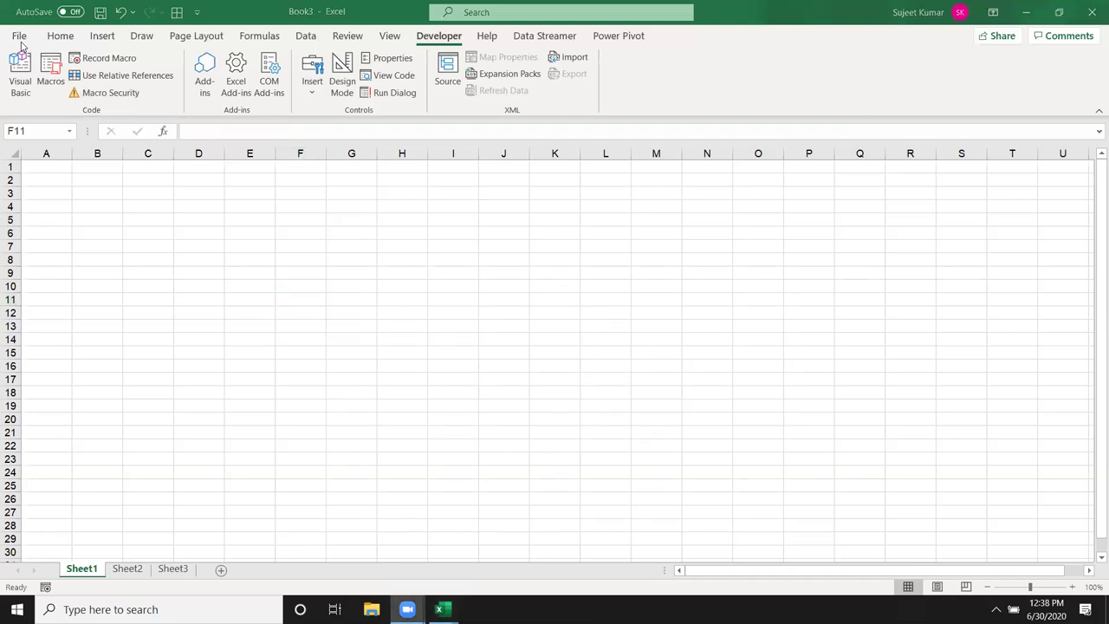
click(95, 94)
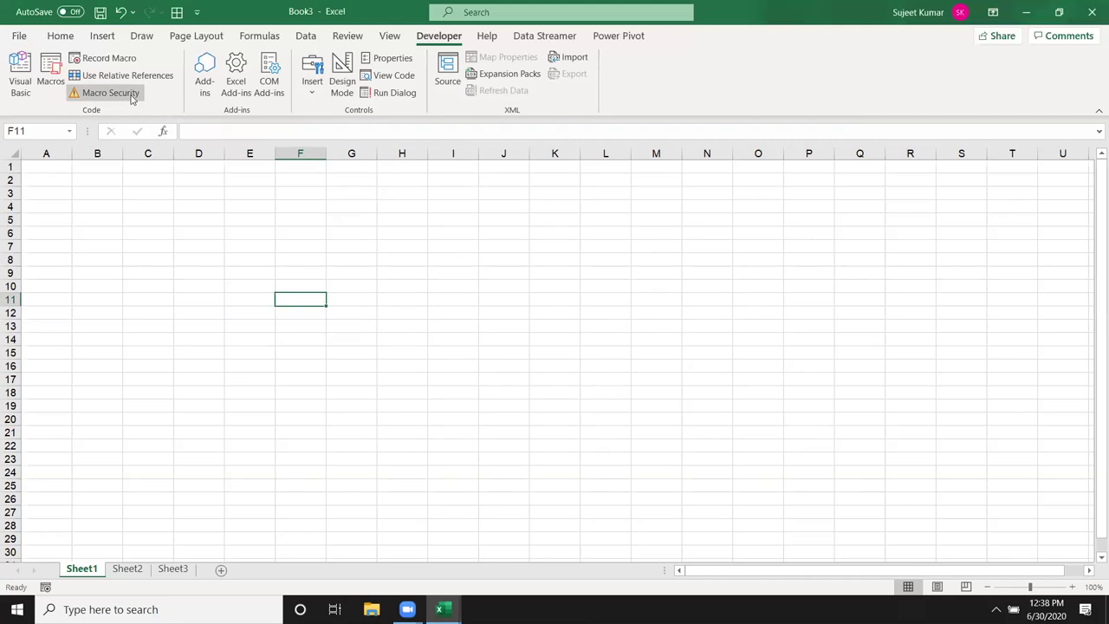
click(130, 93)
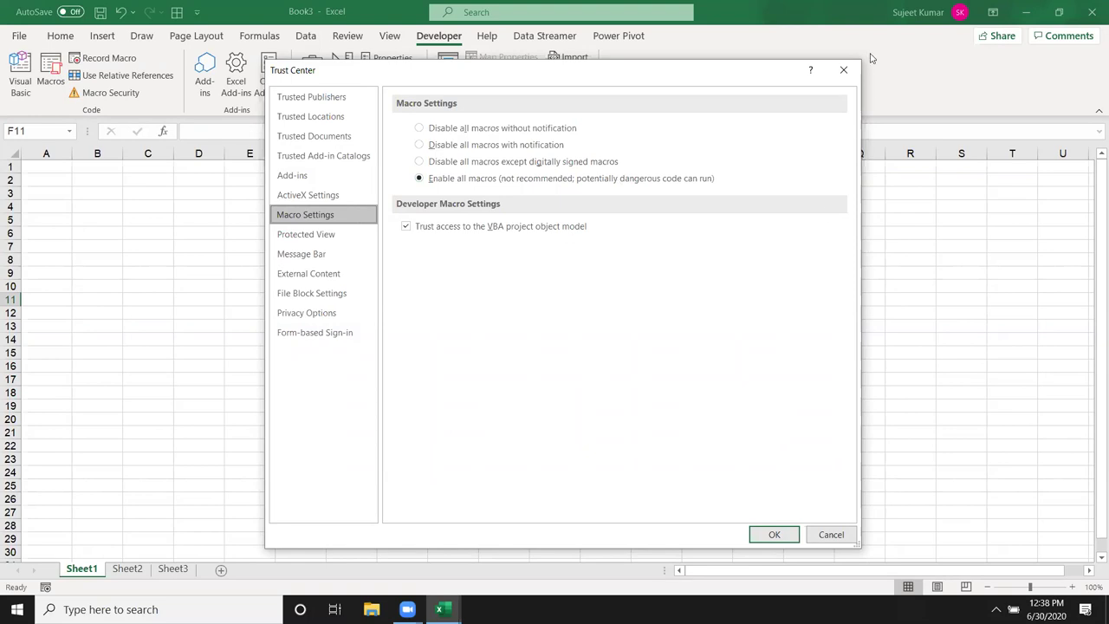
click(844, 69)
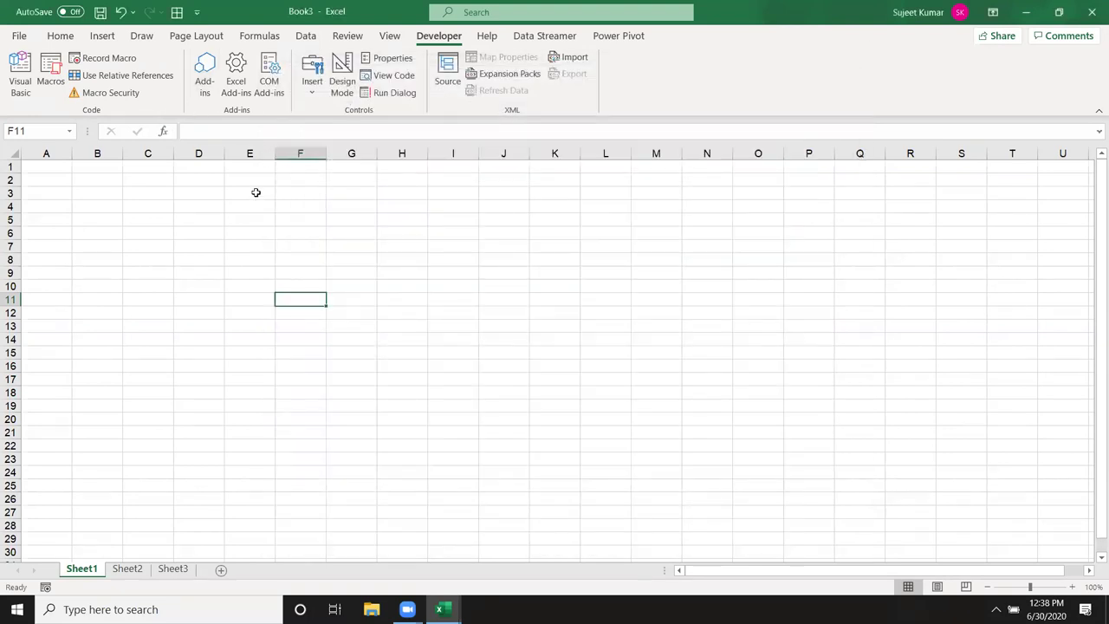
- Bring up the Save As browse dialog and inspect its Save as type list
click(101, 12)
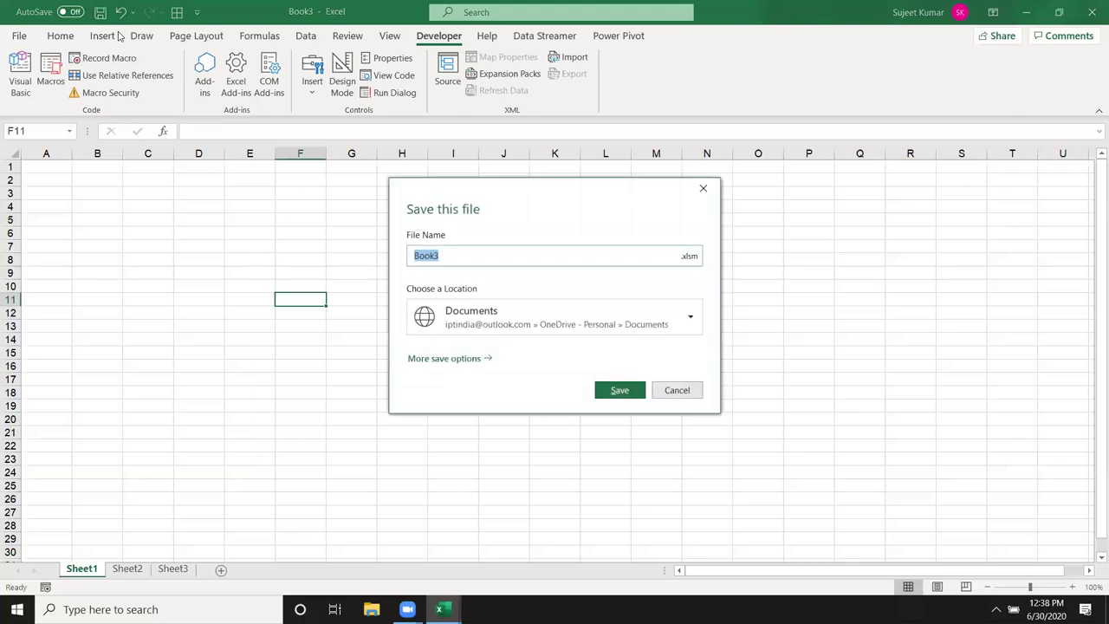
click(411, 358)
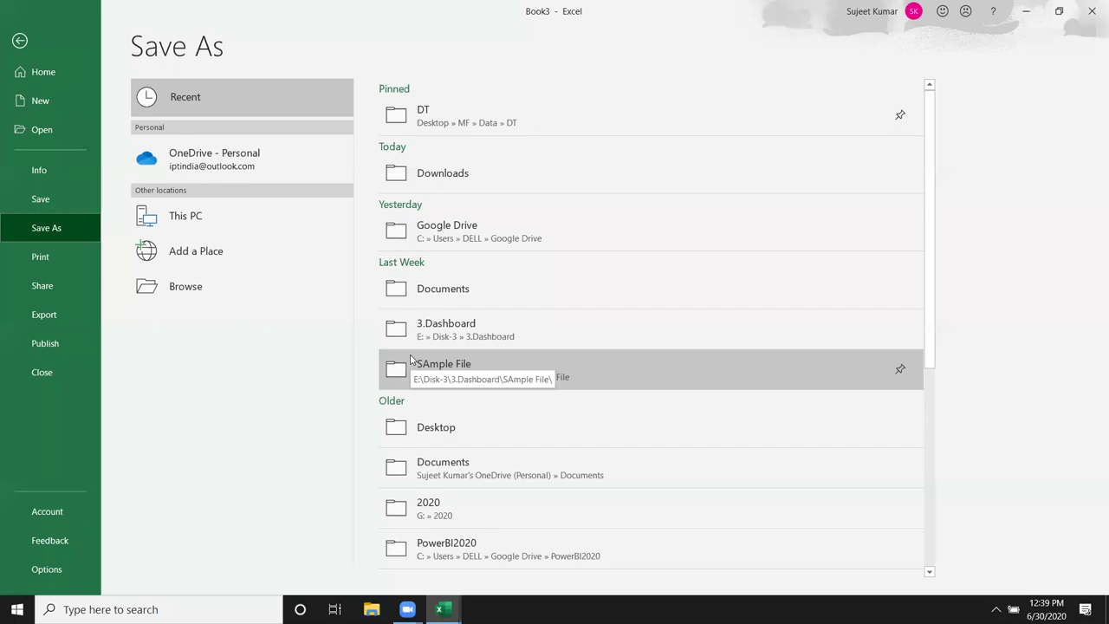
click(220, 294)
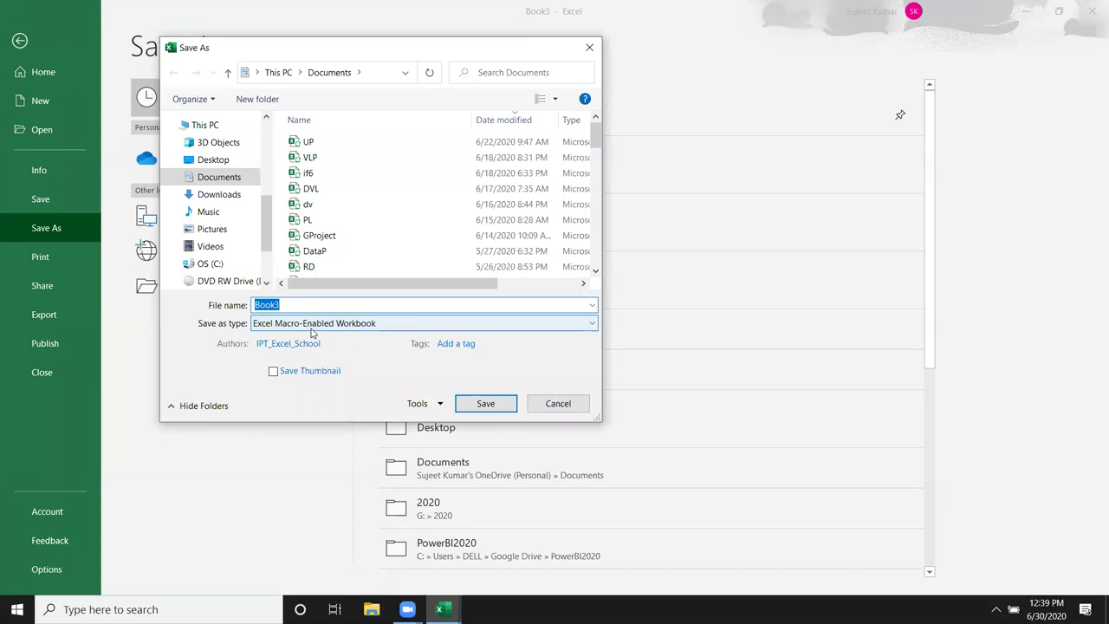
click(312, 326)
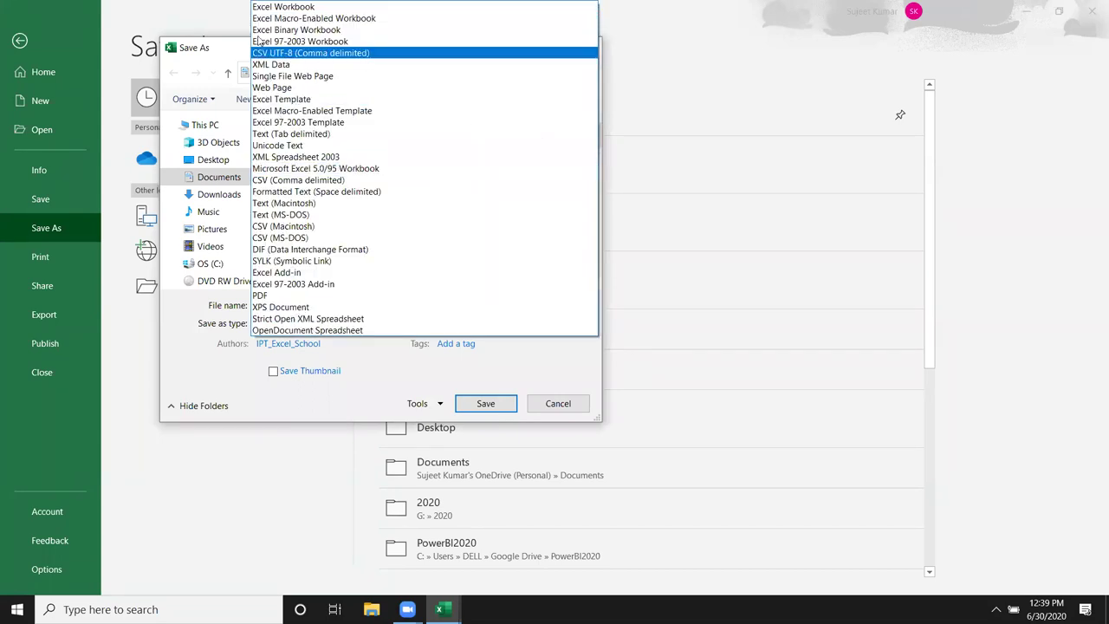
key(Escape)
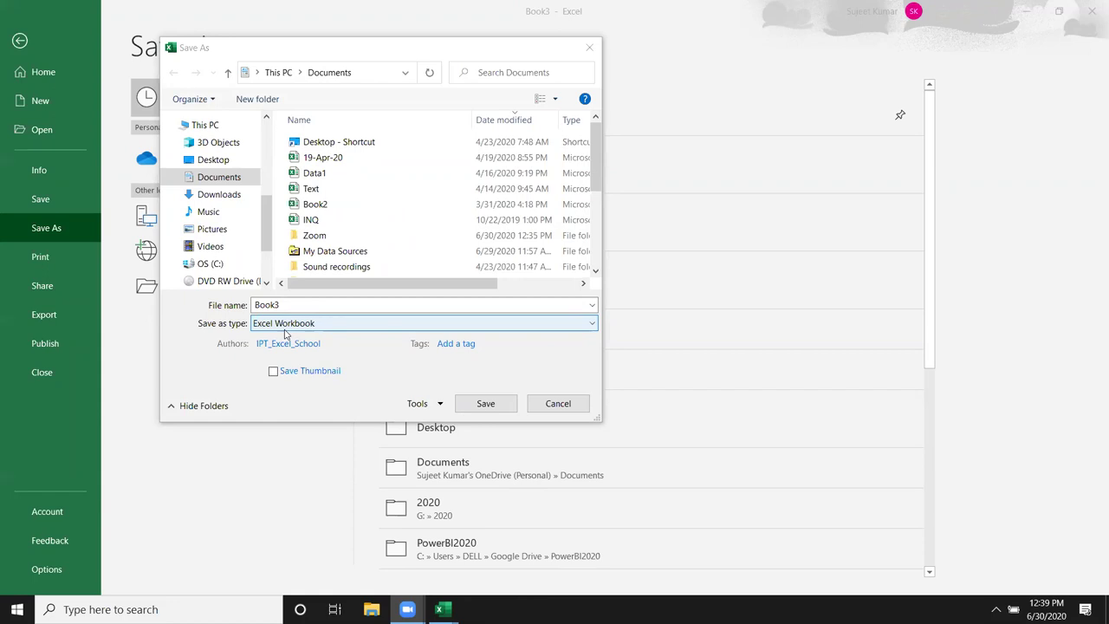
- Compare Excel Macro-Enabled and Excel 97-2003 save types, cancel saving, and bring up Excel Options
click(287, 333)
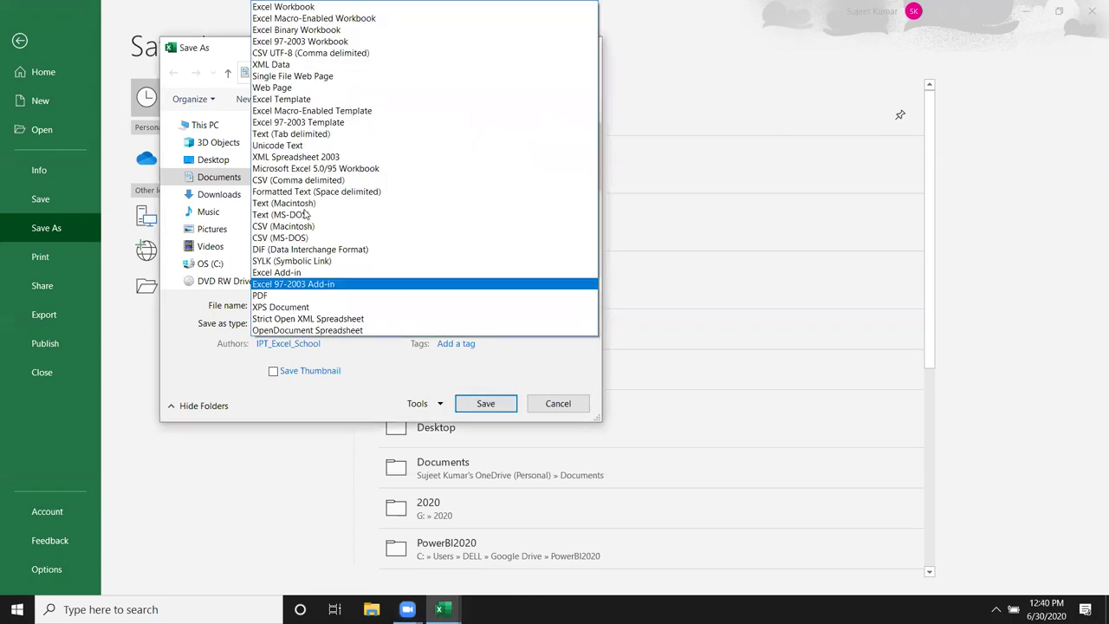
click(335, 19)
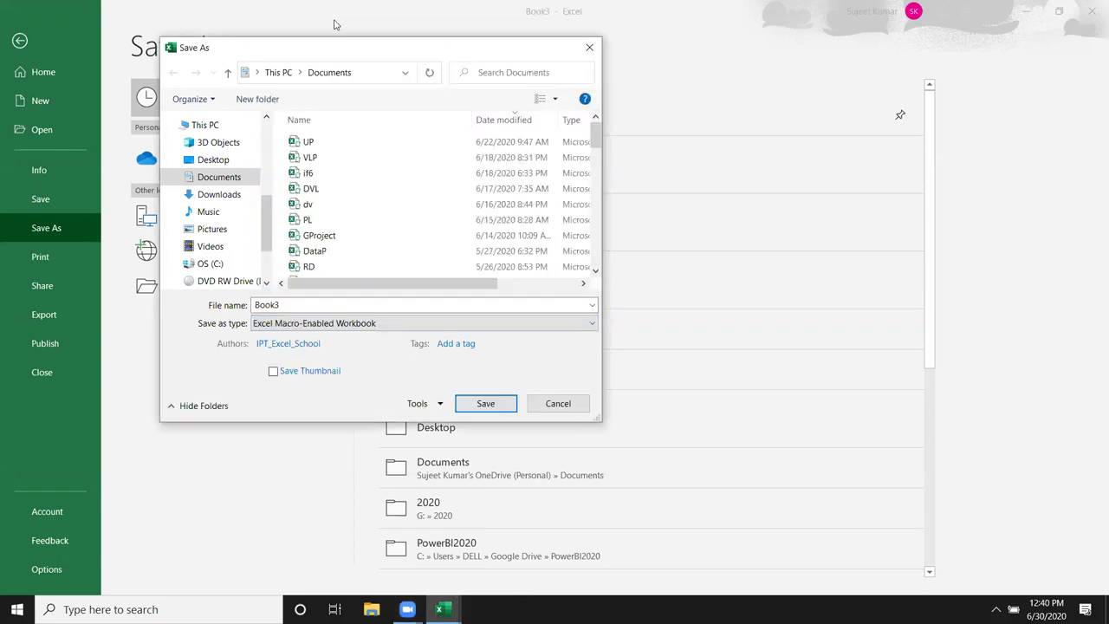
click(348, 329)
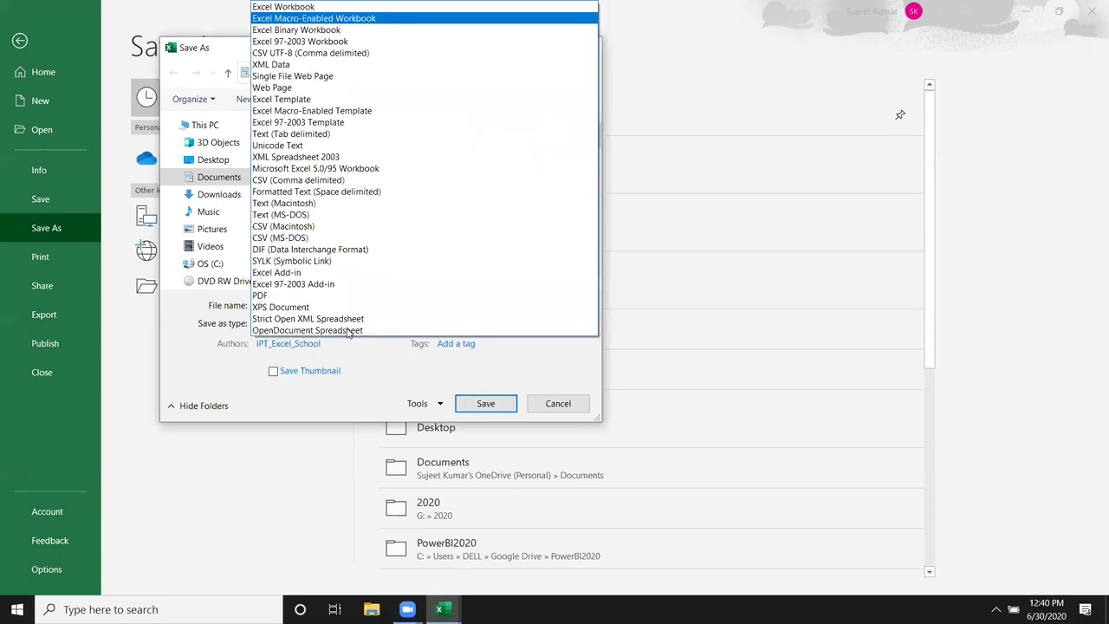
click(297, 41)
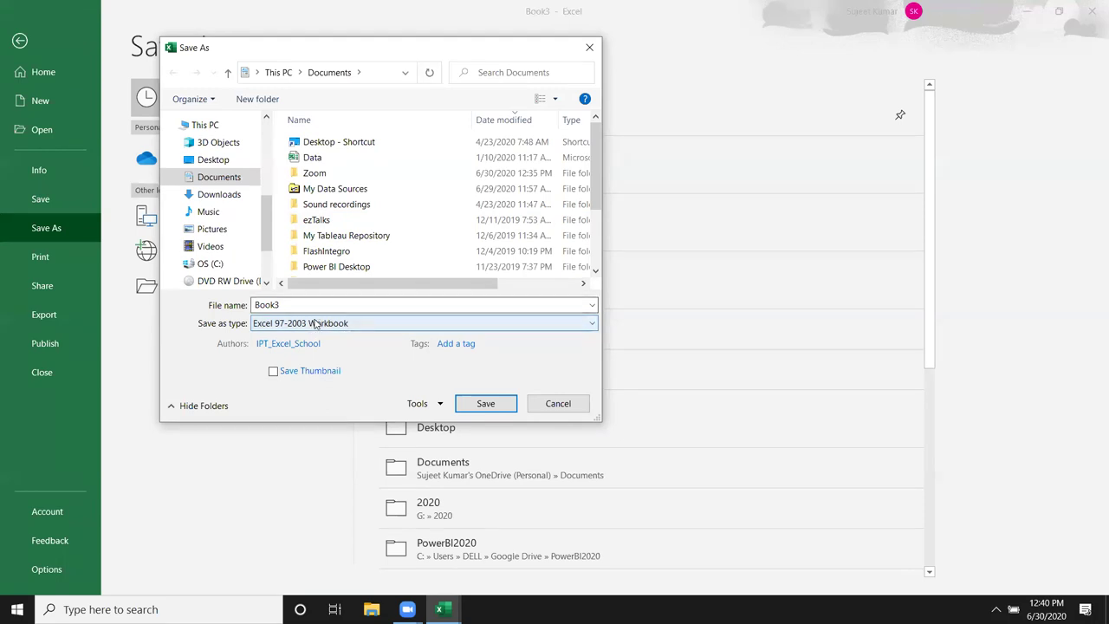
click(312, 324)
click(340, 19)
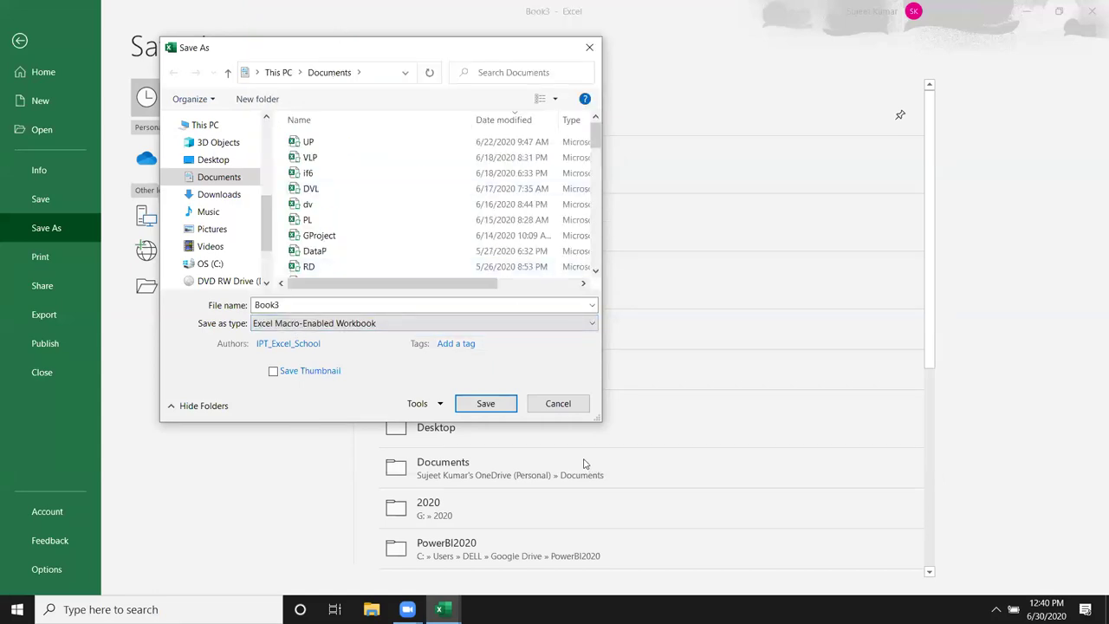
click(364, 324)
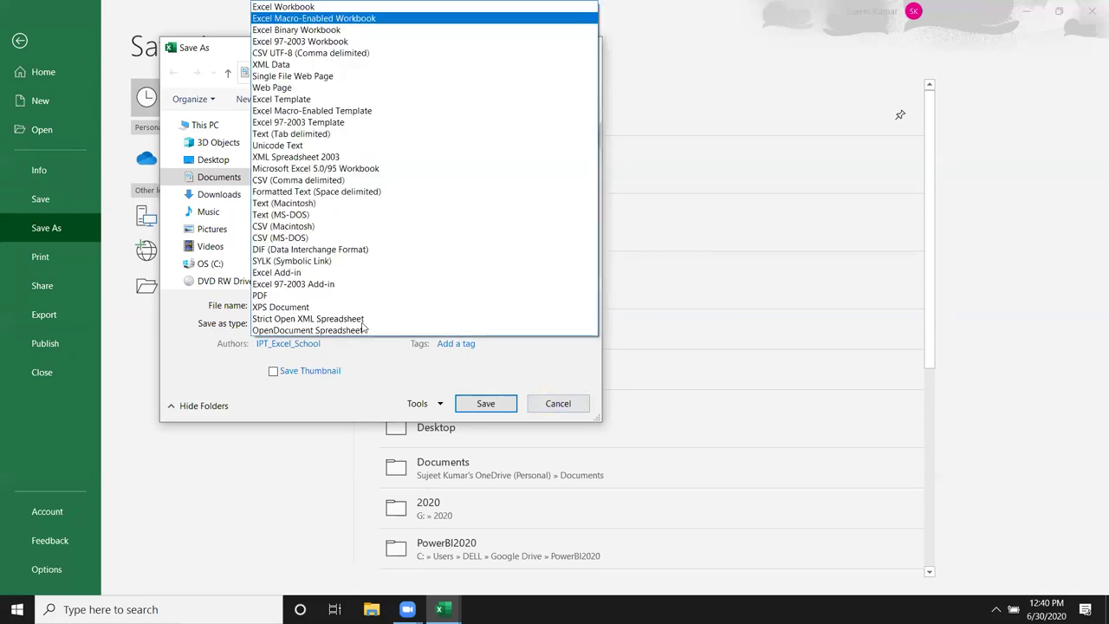
click(555, 406)
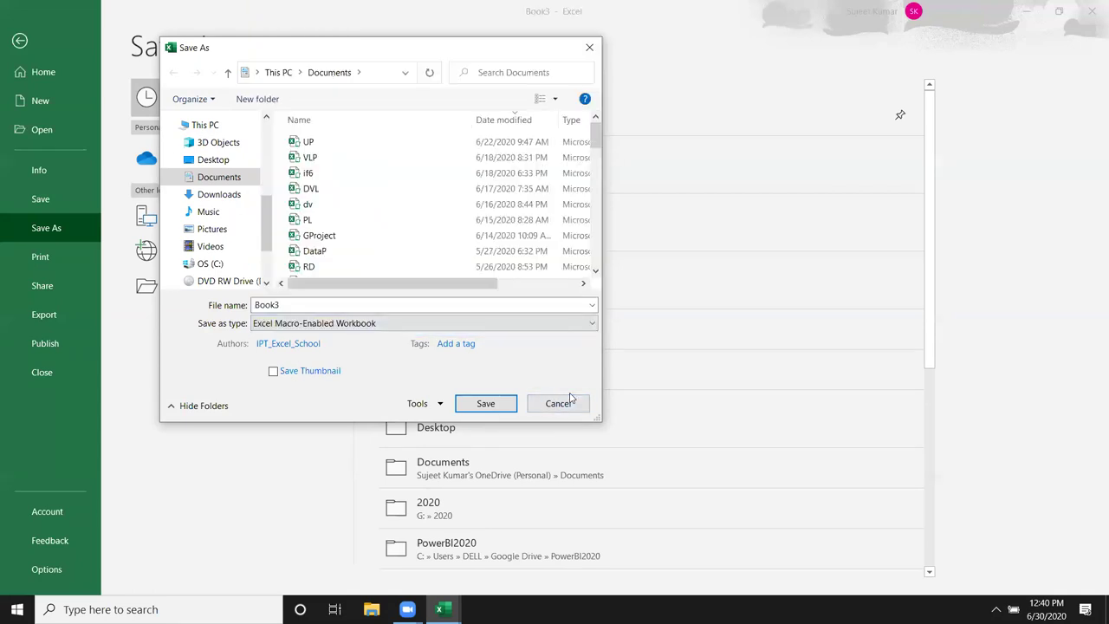
click(559, 403)
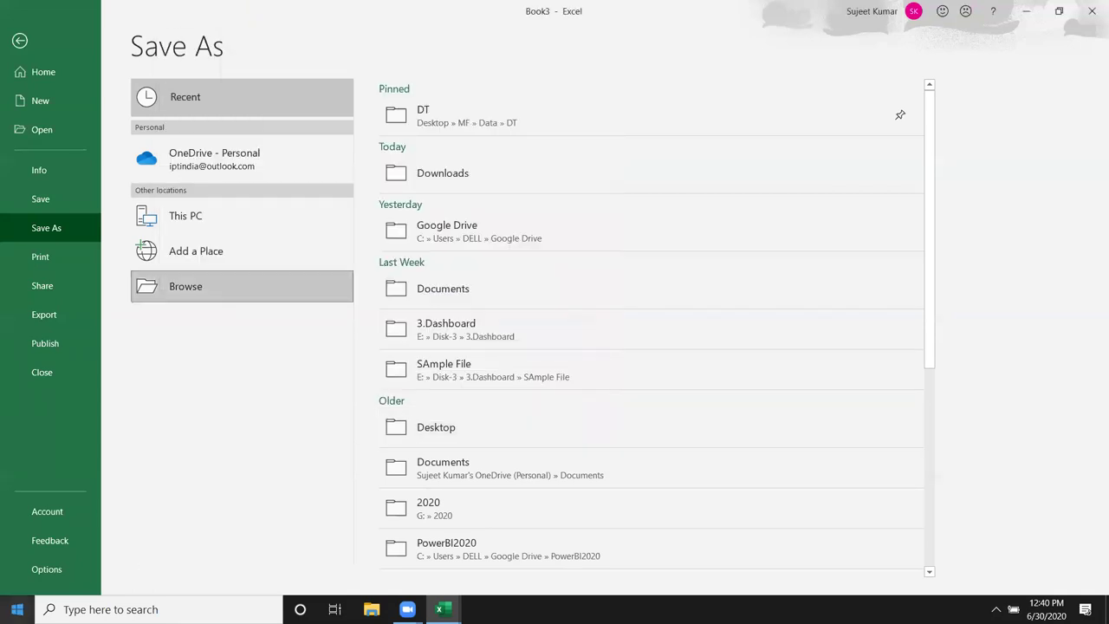
click(53, 571)
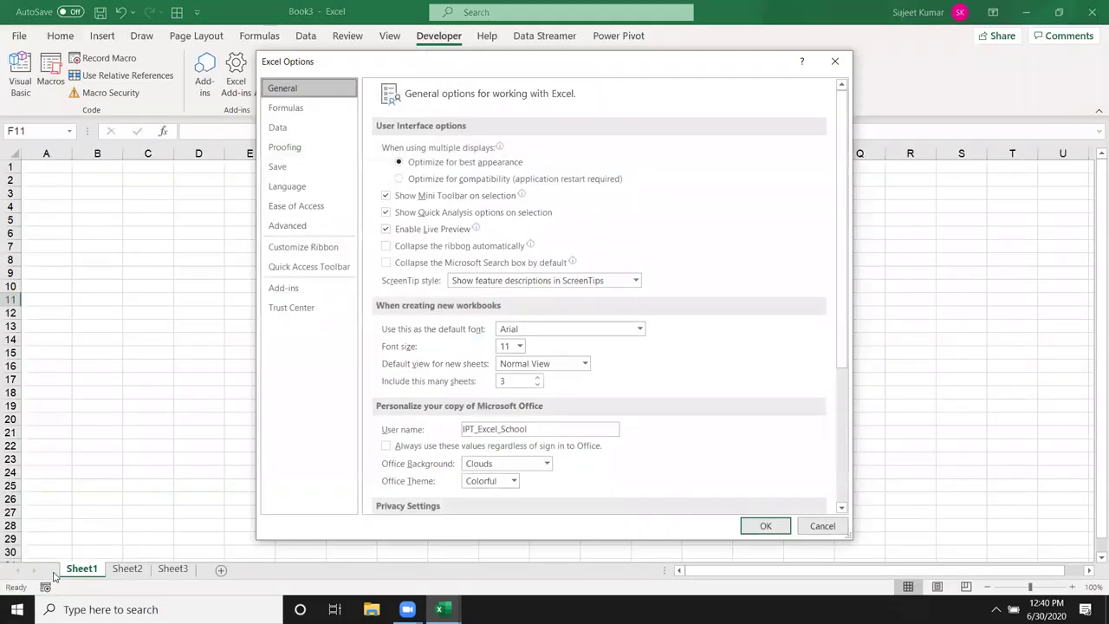
- Review the 'Save files in this format' setting on the Save page, then cancel Options
click(314, 168)
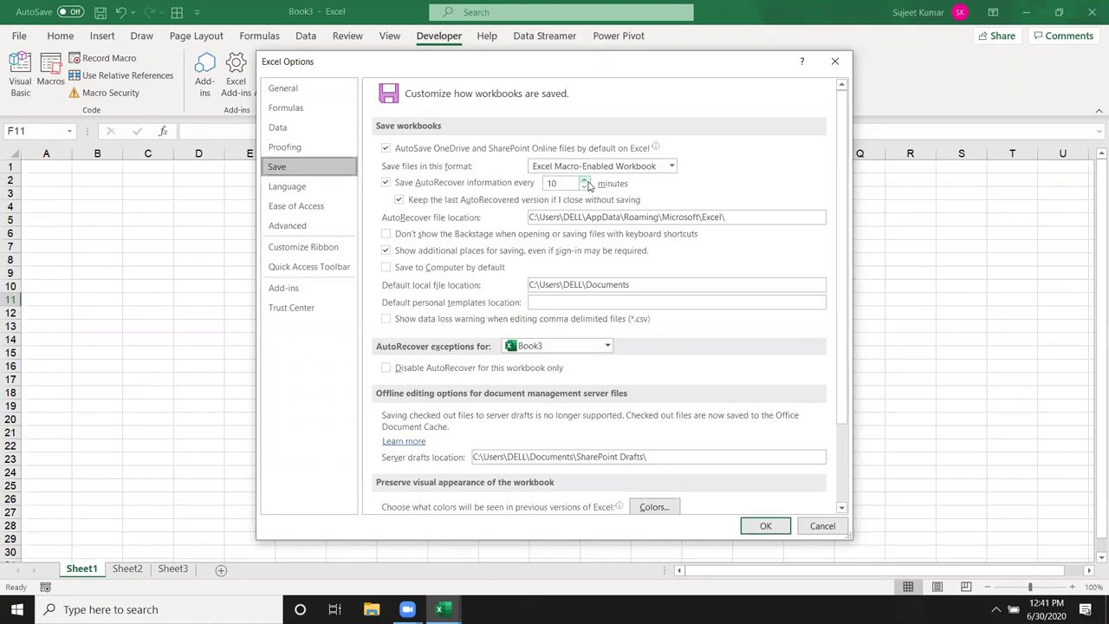
click(825, 527)
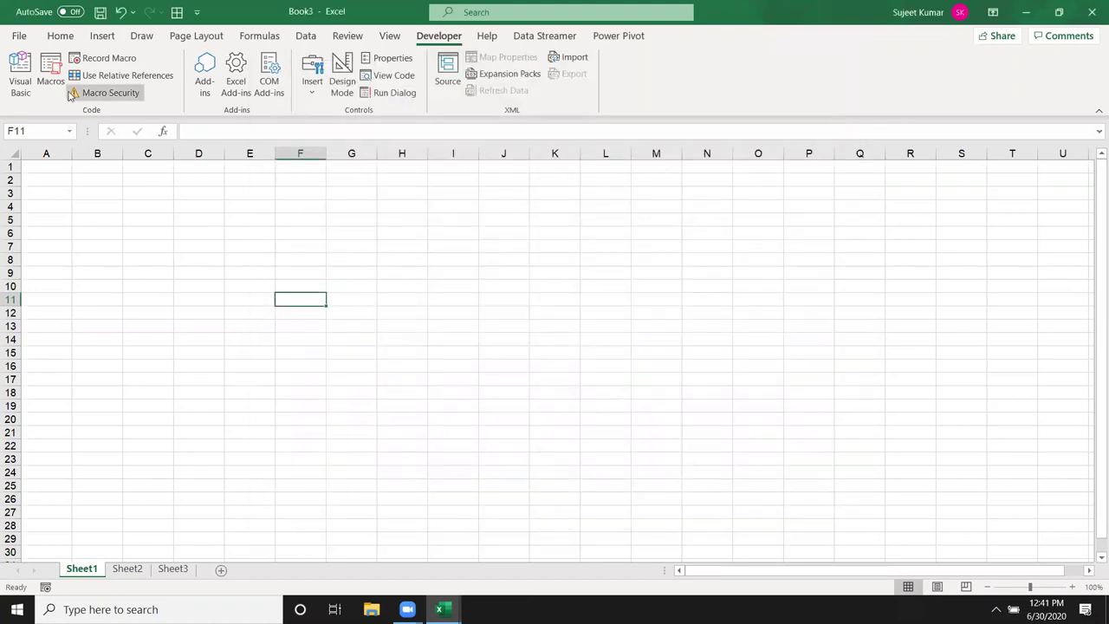
- Check the quick save prompt's .xlsm default, dismiss it unsaved, and switch to File Explorer
click(101, 12)
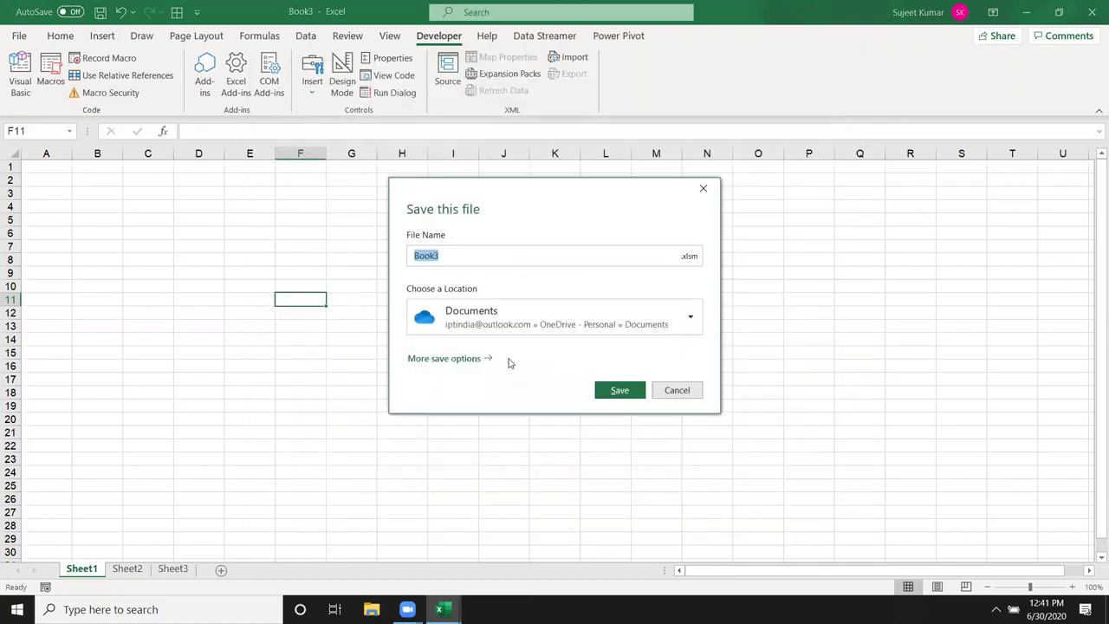
click(690, 257)
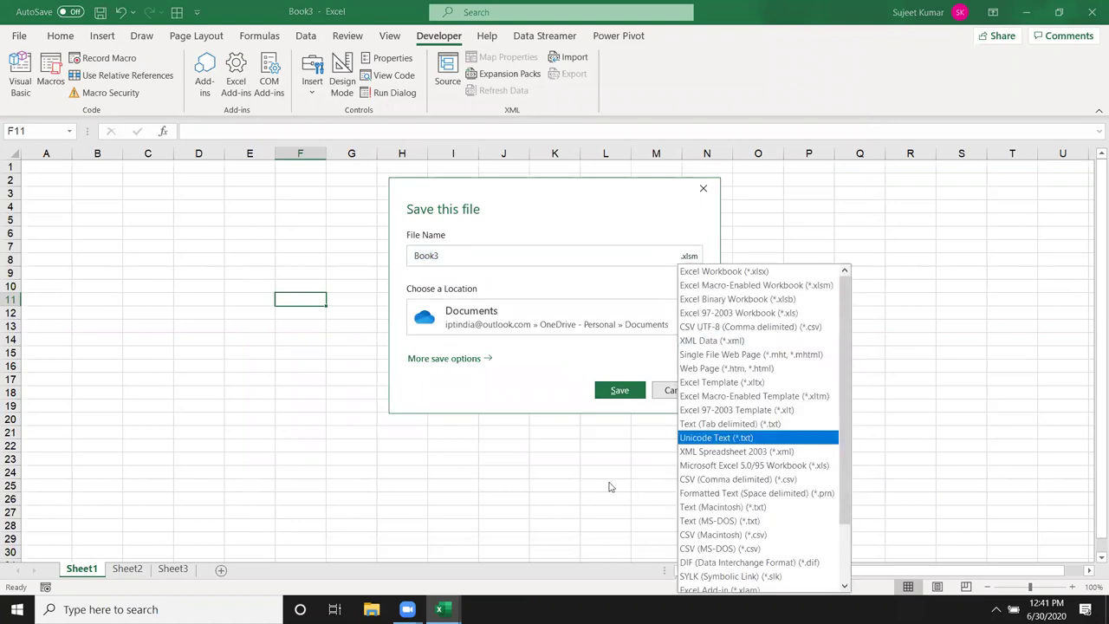
click(703, 188)
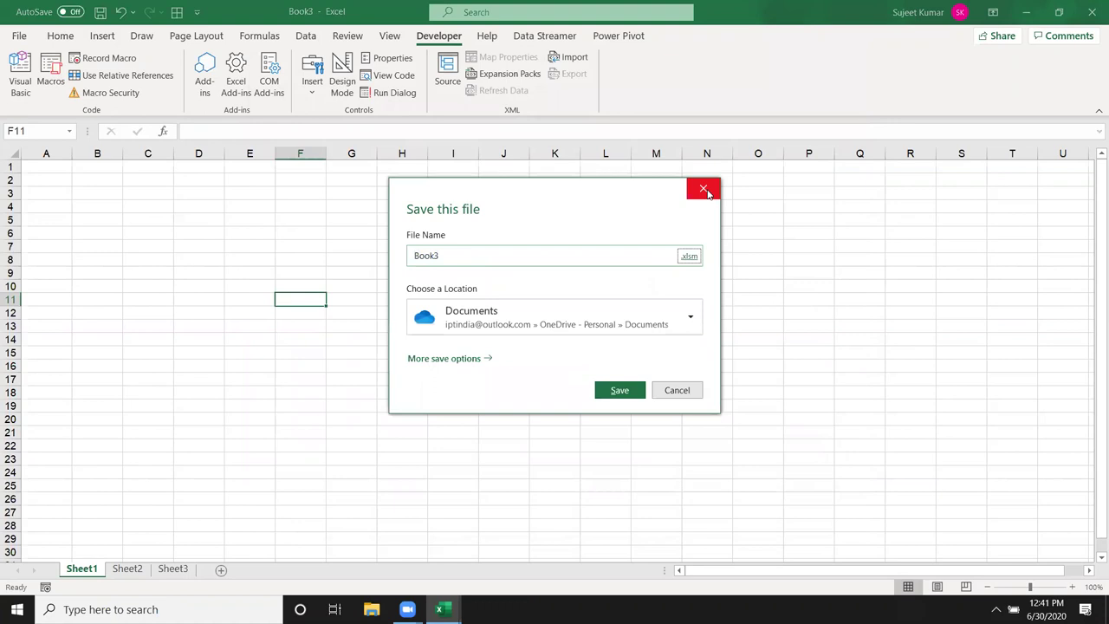
click(705, 189)
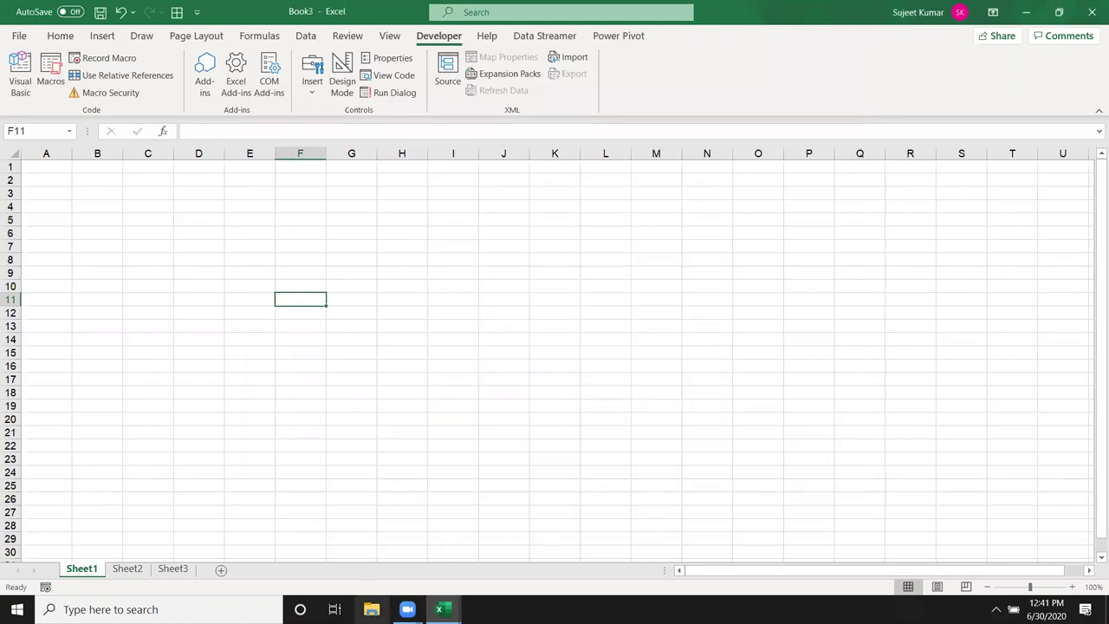
click(371, 609)
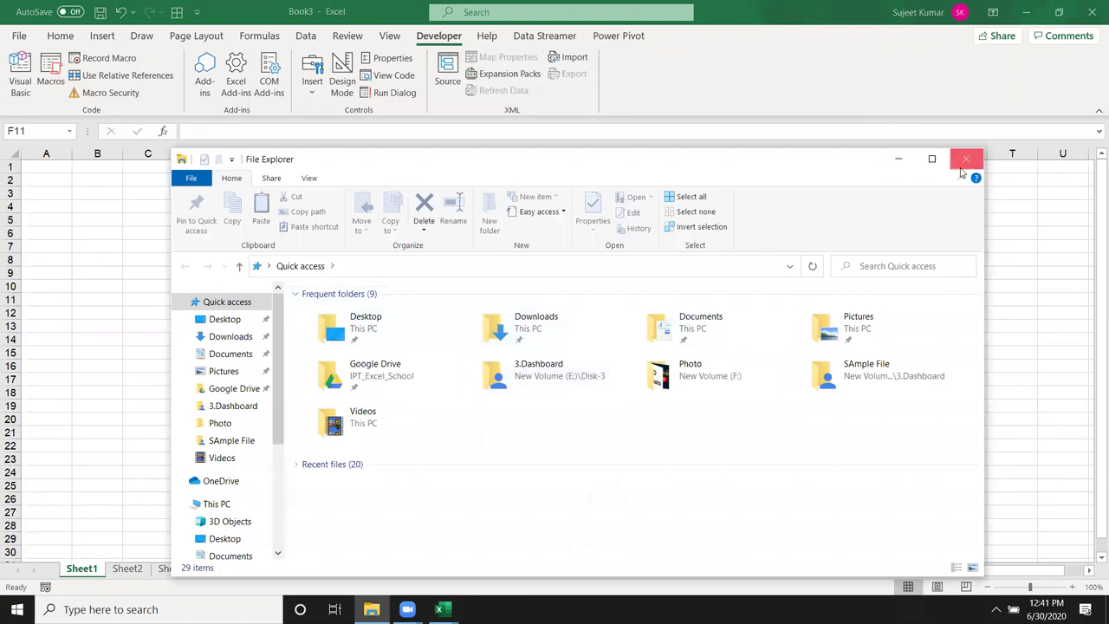
- Maximize File Explorer and open the MF folder on the Desktop
click(933, 159)
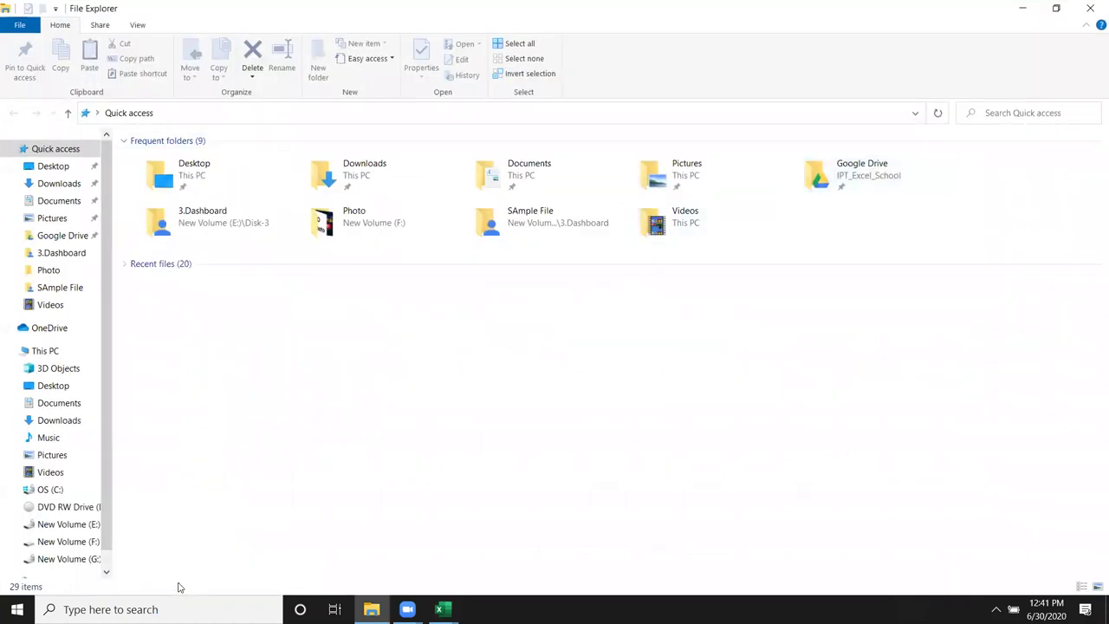
click(63, 171)
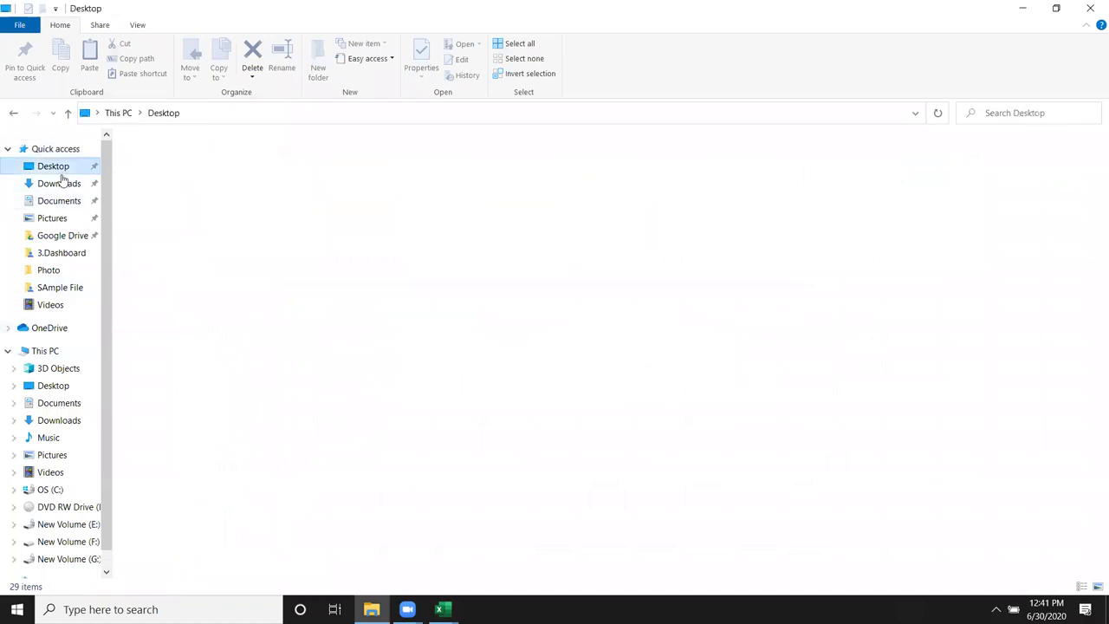
click(162, 167)
double_click(163, 167)
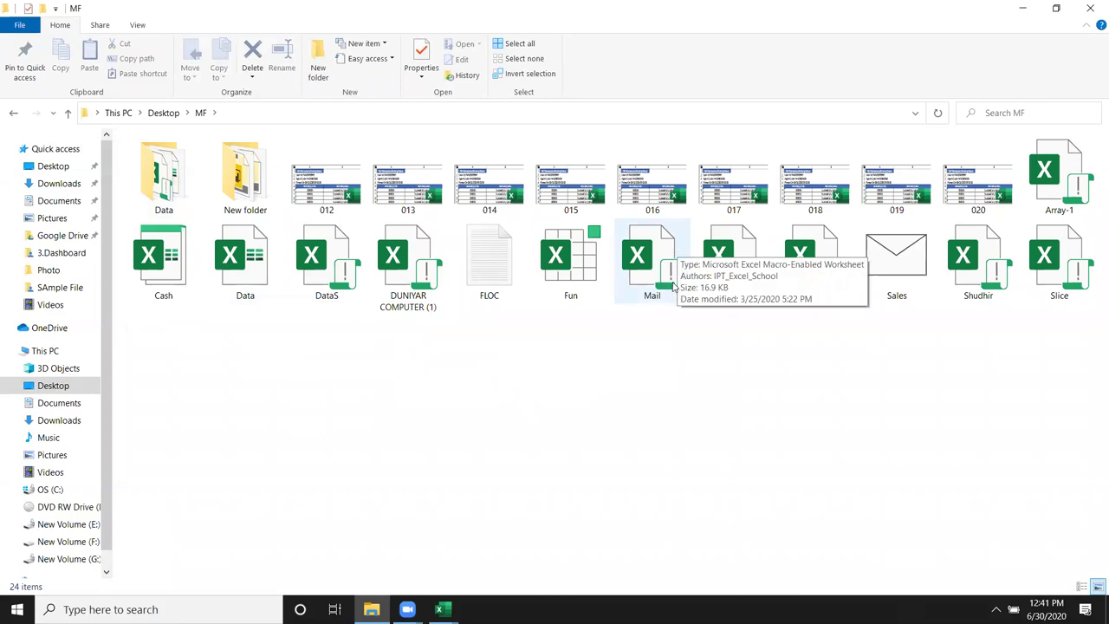
right_click(673, 286)
right_click(651, 270)
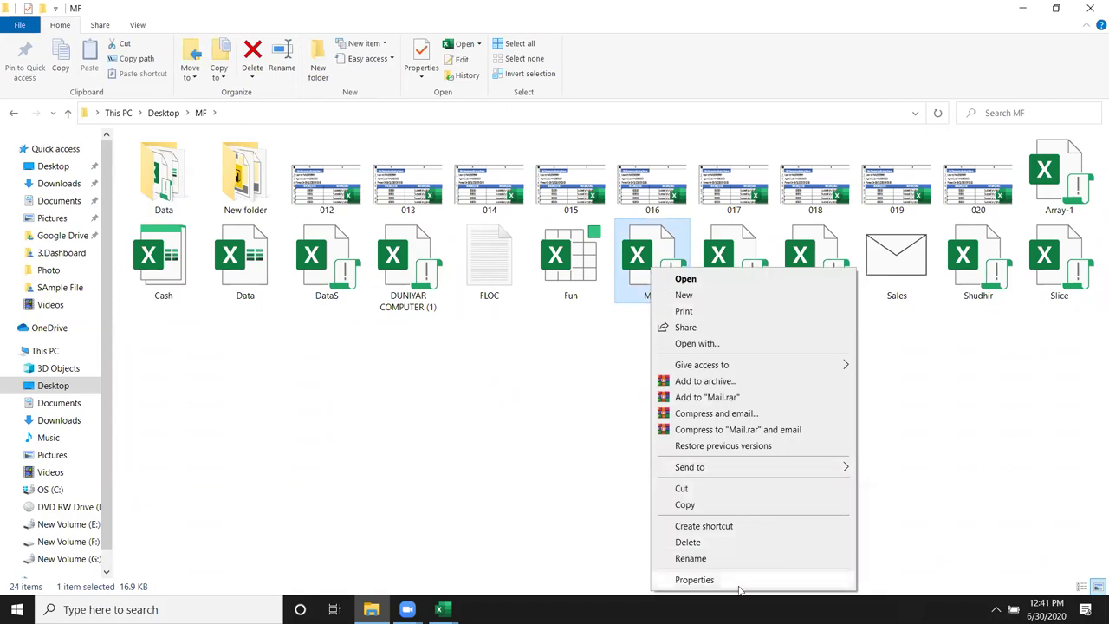
key(Escape)
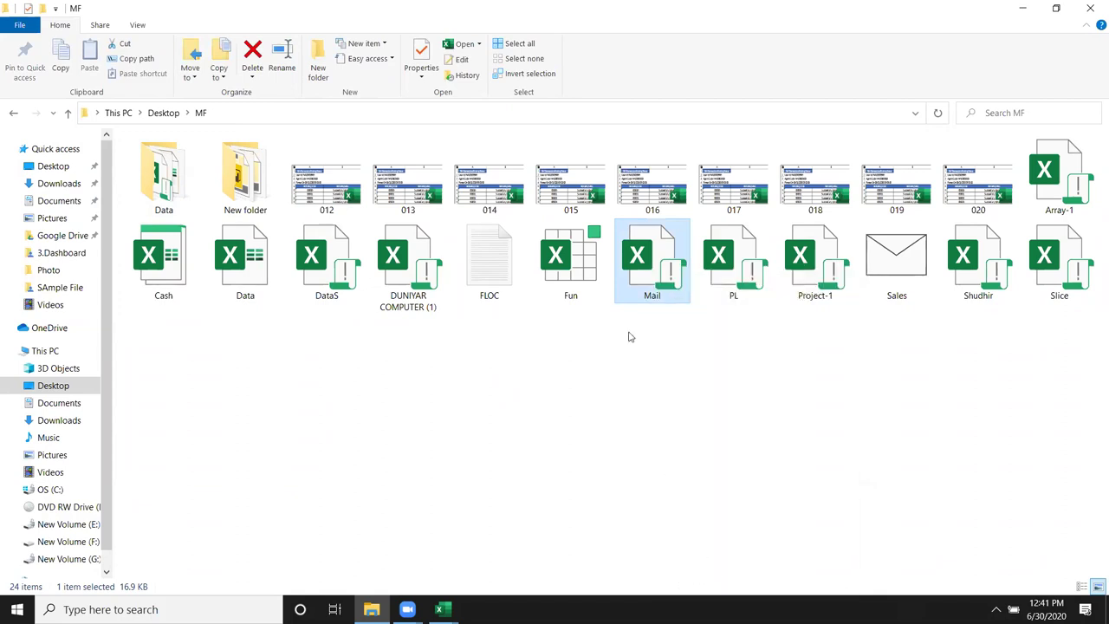
key(alt+Return)
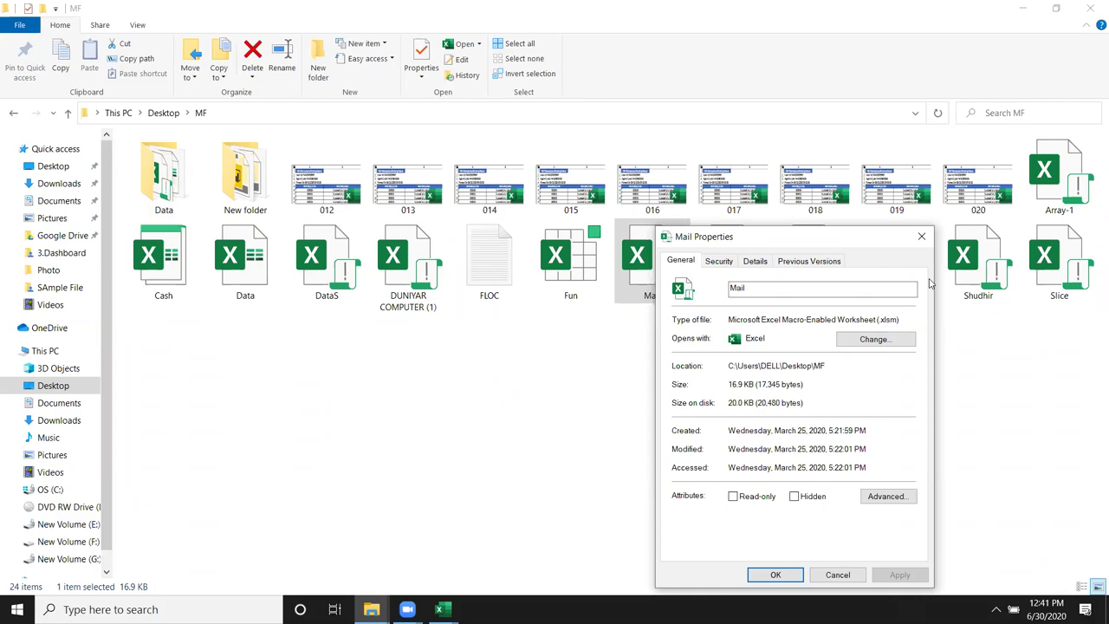
click(922, 237)
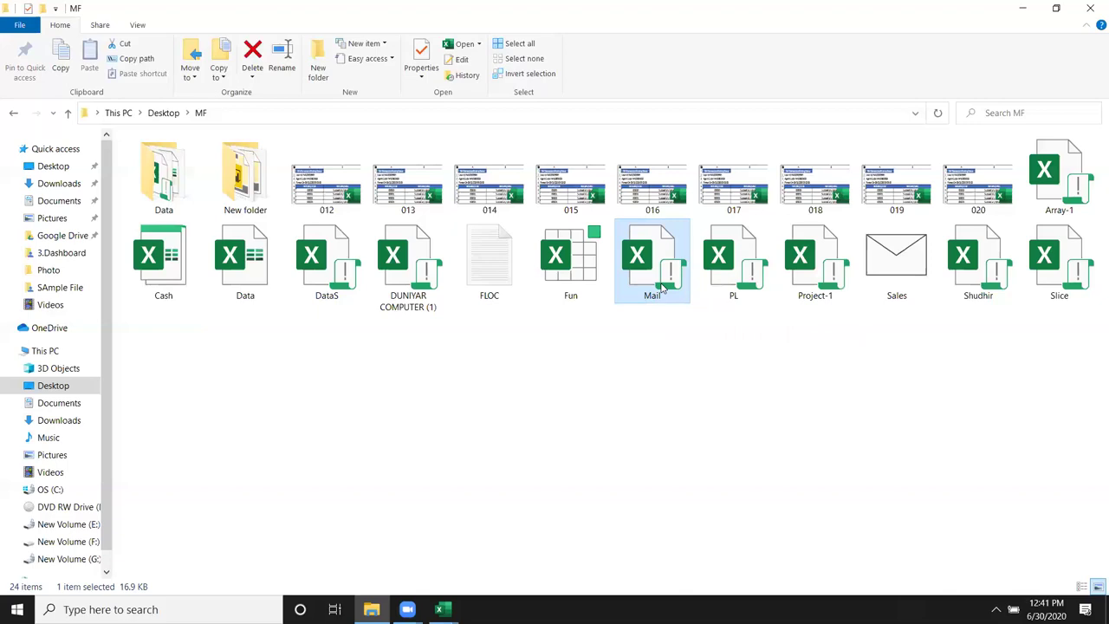
mouse_move(651, 260)
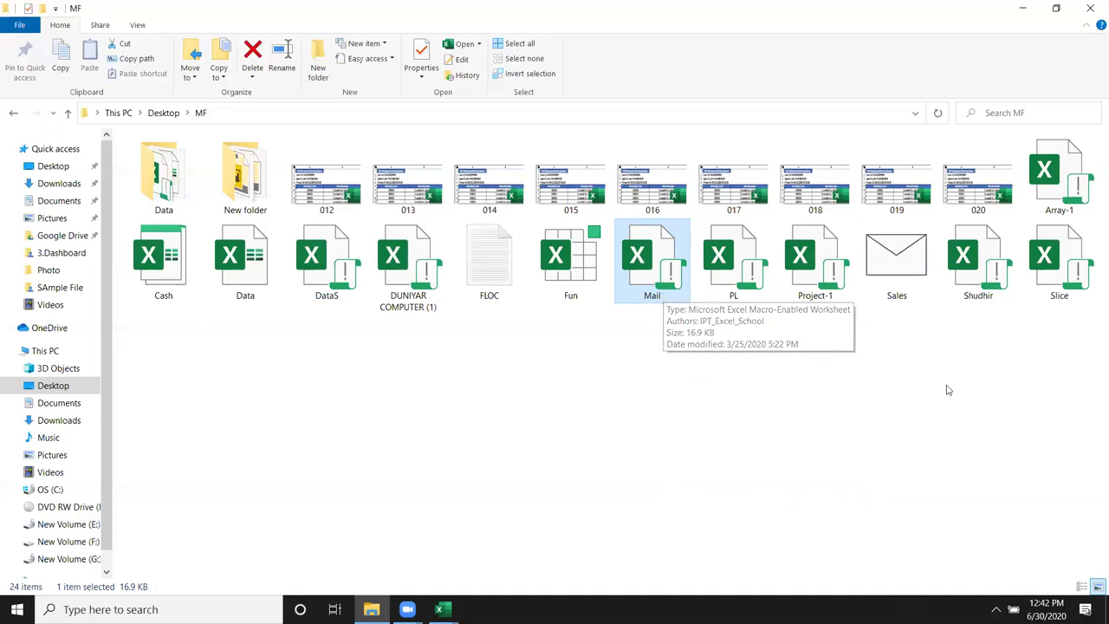
click(628, 381)
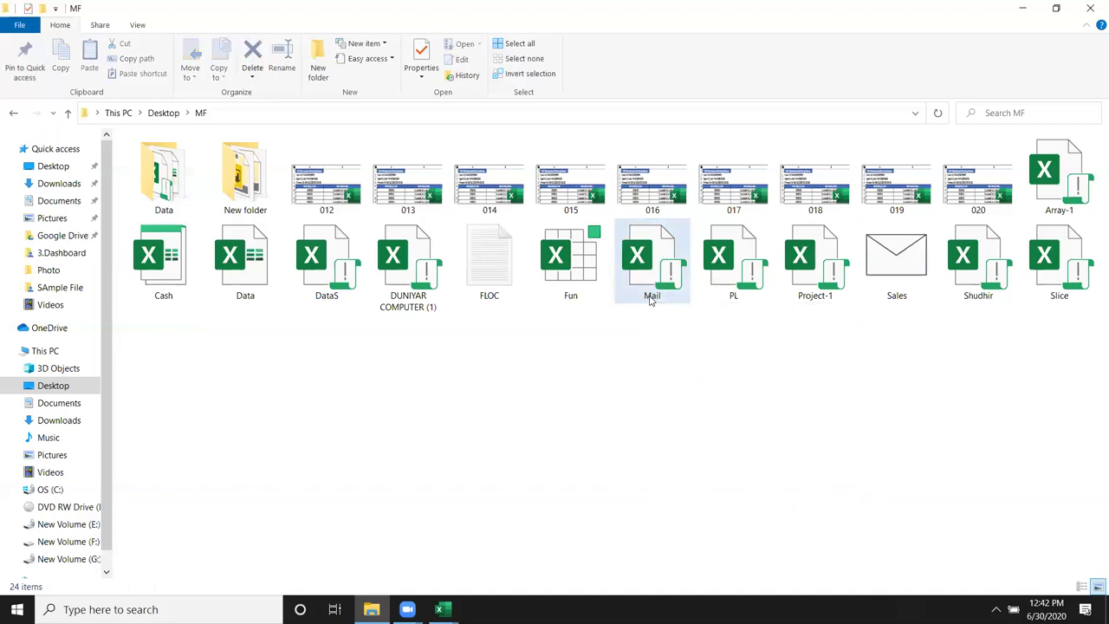
drag(622, 319, 839, 227)
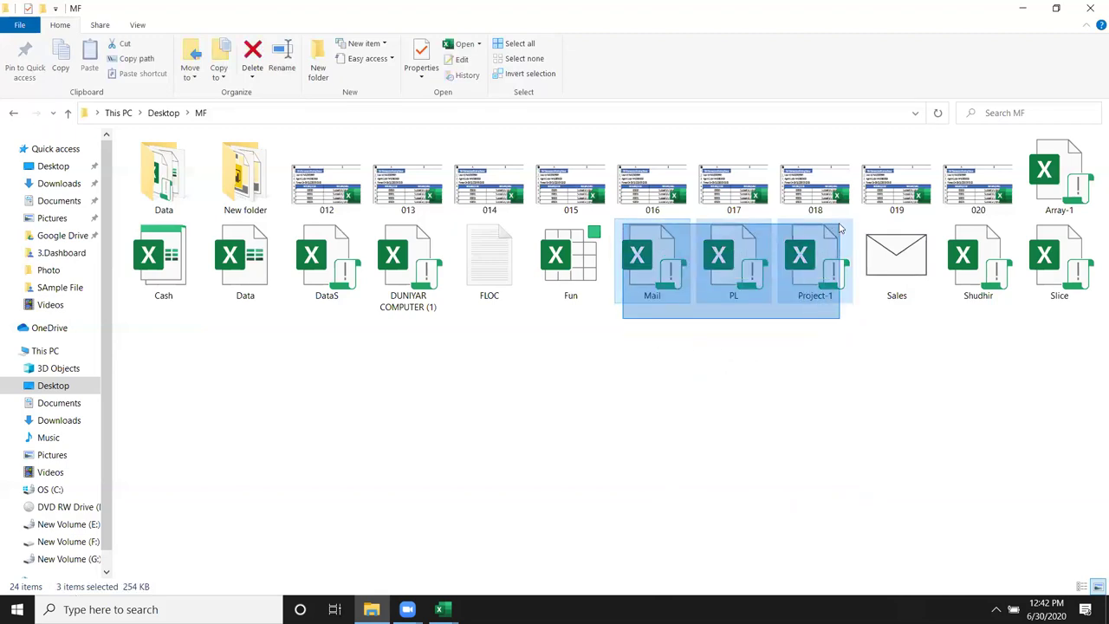
drag(839, 227, 849, 217)
click(631, 340)
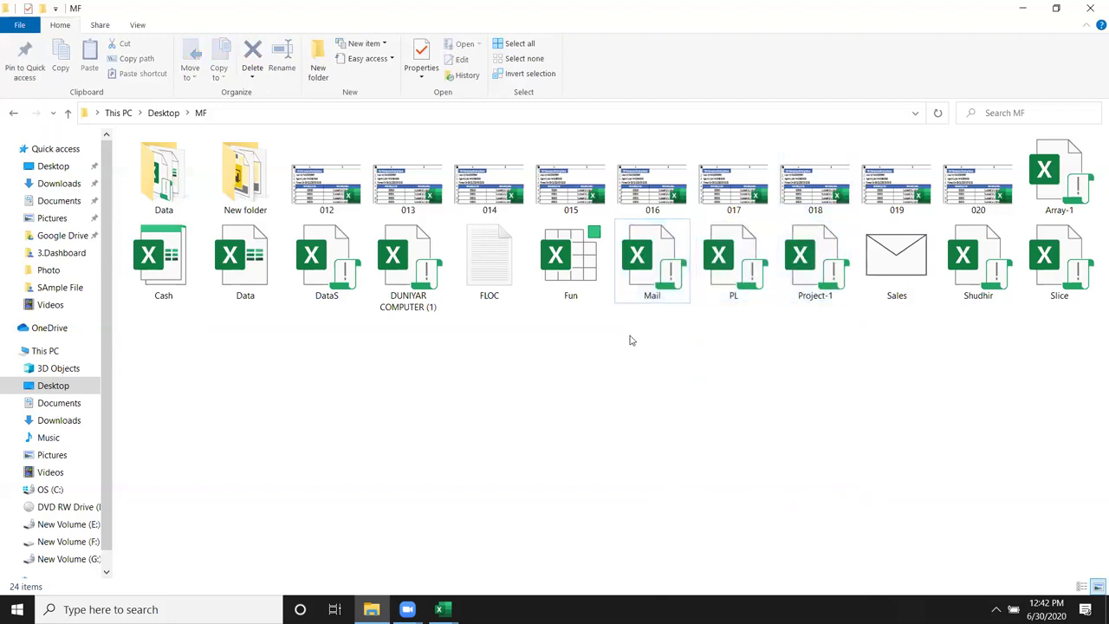
mouse_move(621, 327)
mouse_down()
mouse_move(848, 250)
mouse_move(847, 227)
mouse_up()
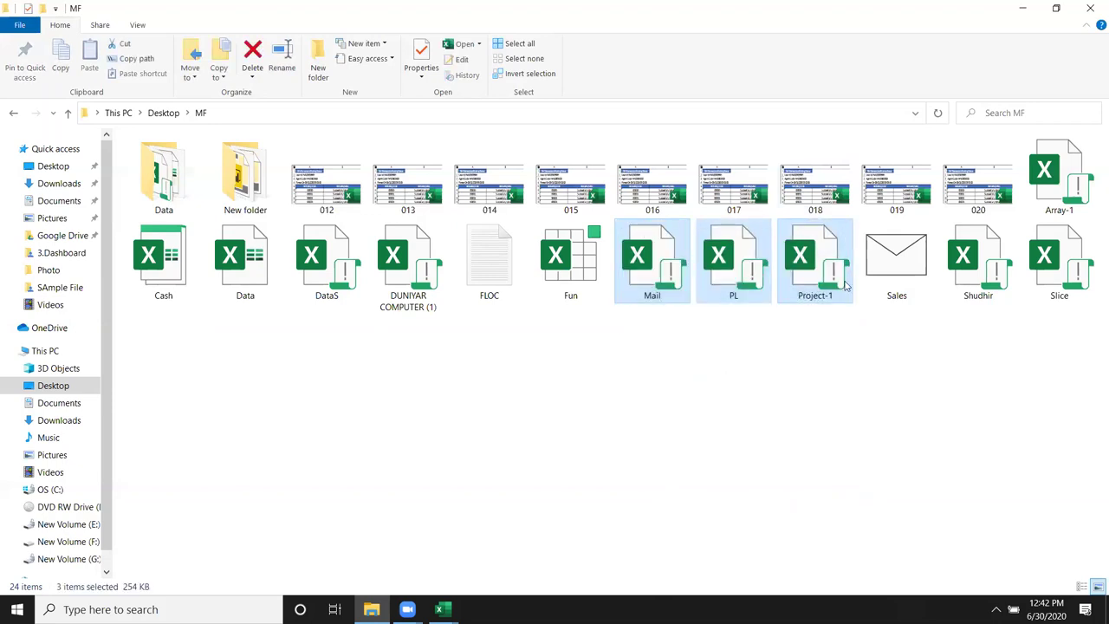
click(815, 344)
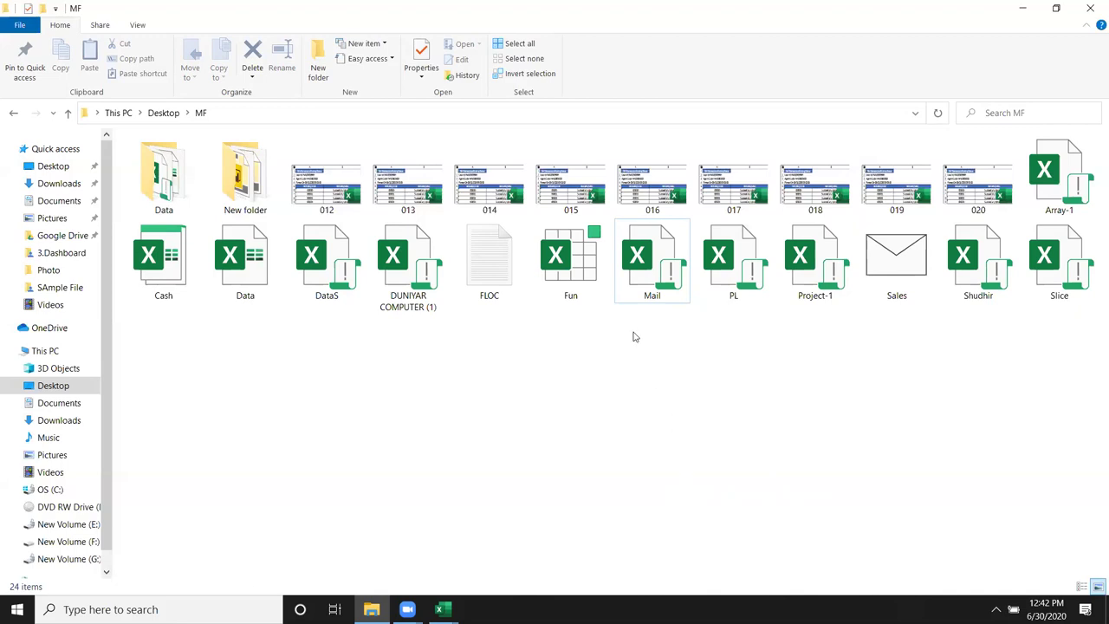
drag(617, 344, 789, 221)
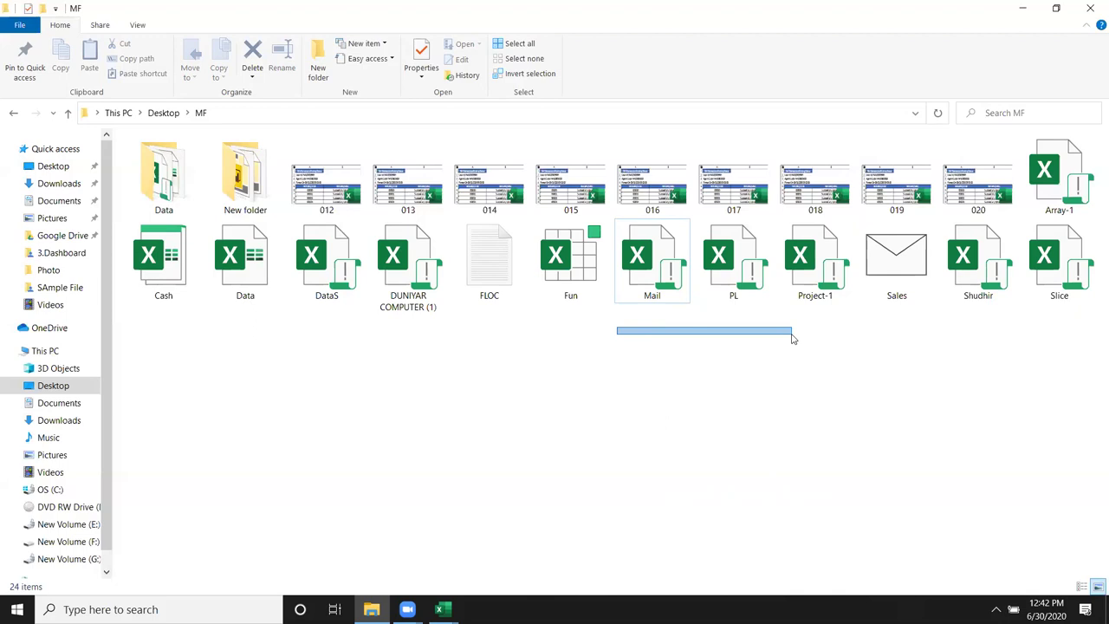
click(696, 418)
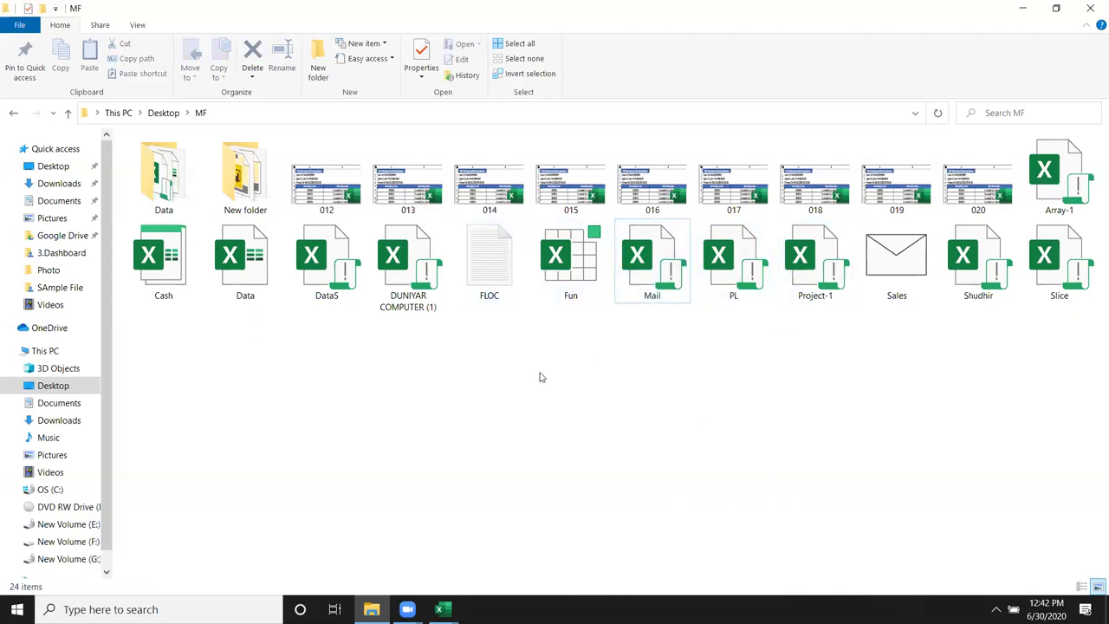
mouse_move(524, 334)
mouse_down()
mouse_move(626, 249)
mouse_move(615, 225)
mouse_up()
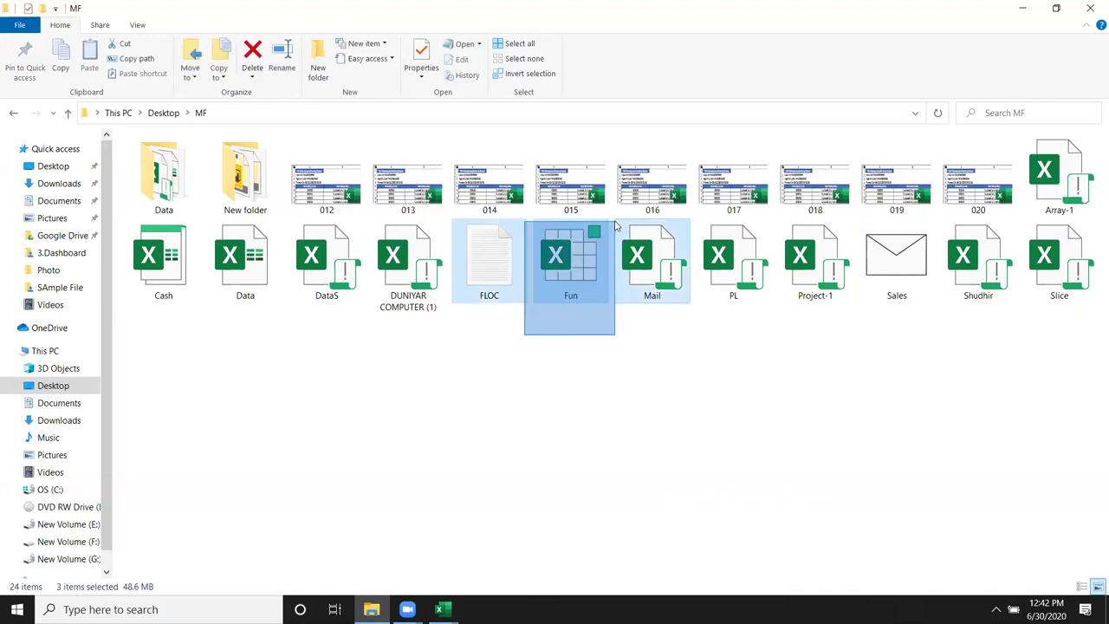
mouse_move(539, 340)
mouse_down()
mouse_move(609, 244)
mouse_move(609, 224)
mouse_up()
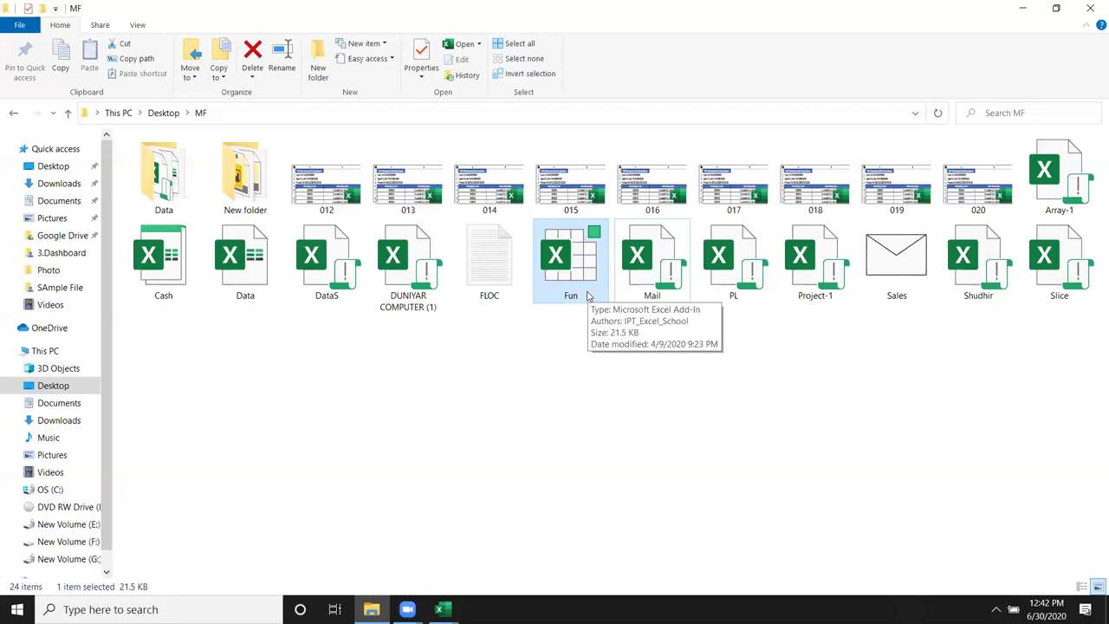
- Select the Cash, Data and DataS files, then close the MF folder window
click(571, 418)
click(161, 303)
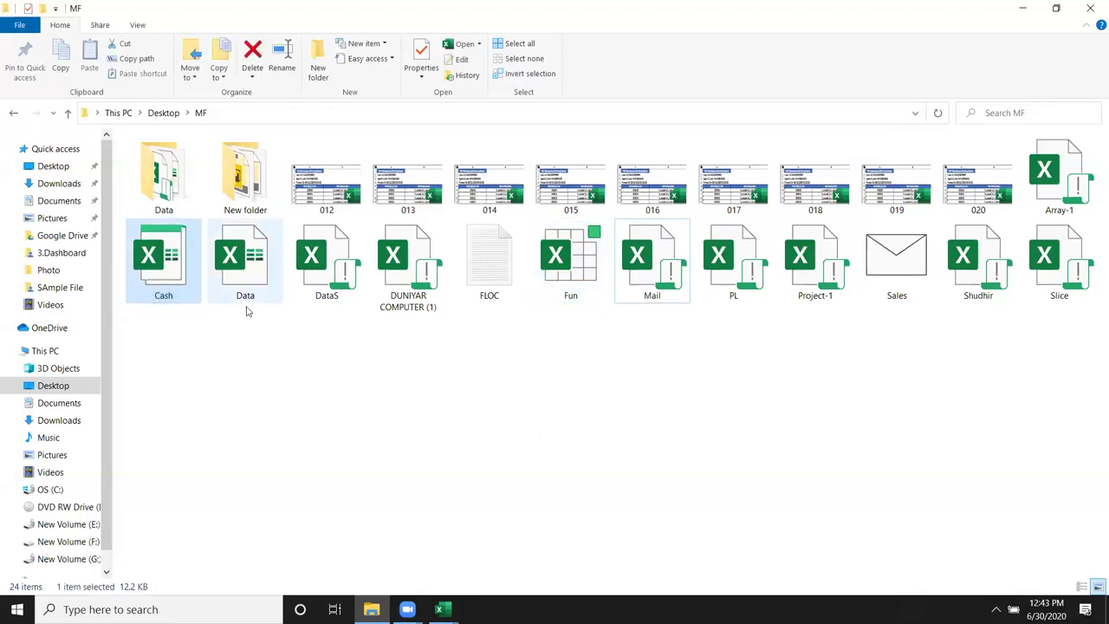
drag(210, 313, 279, 288)
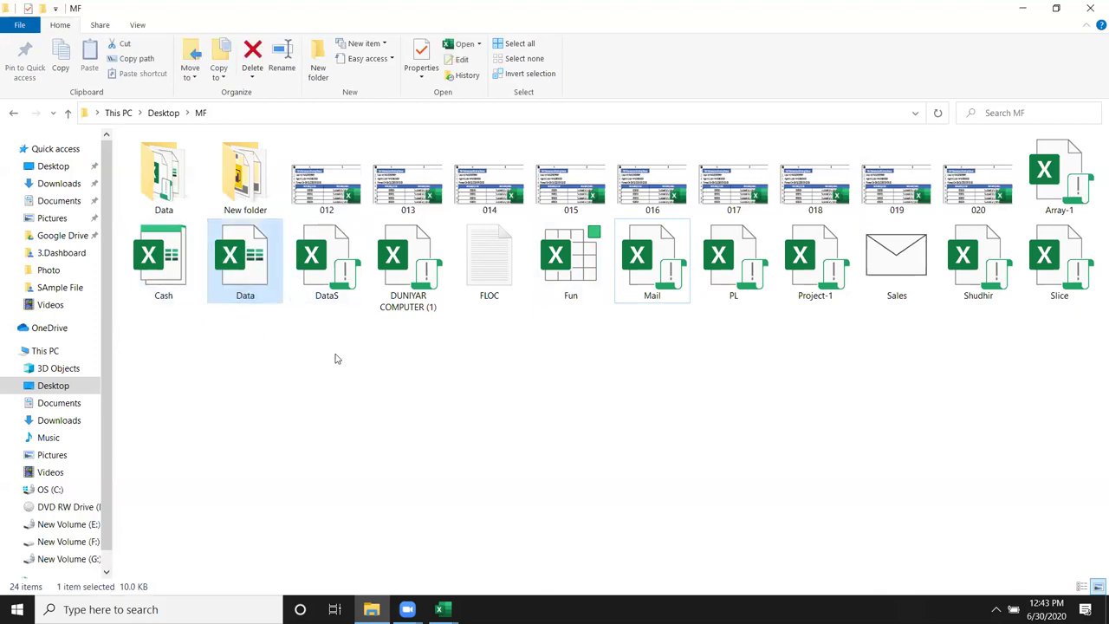
drag(130, 316, 293, 242)
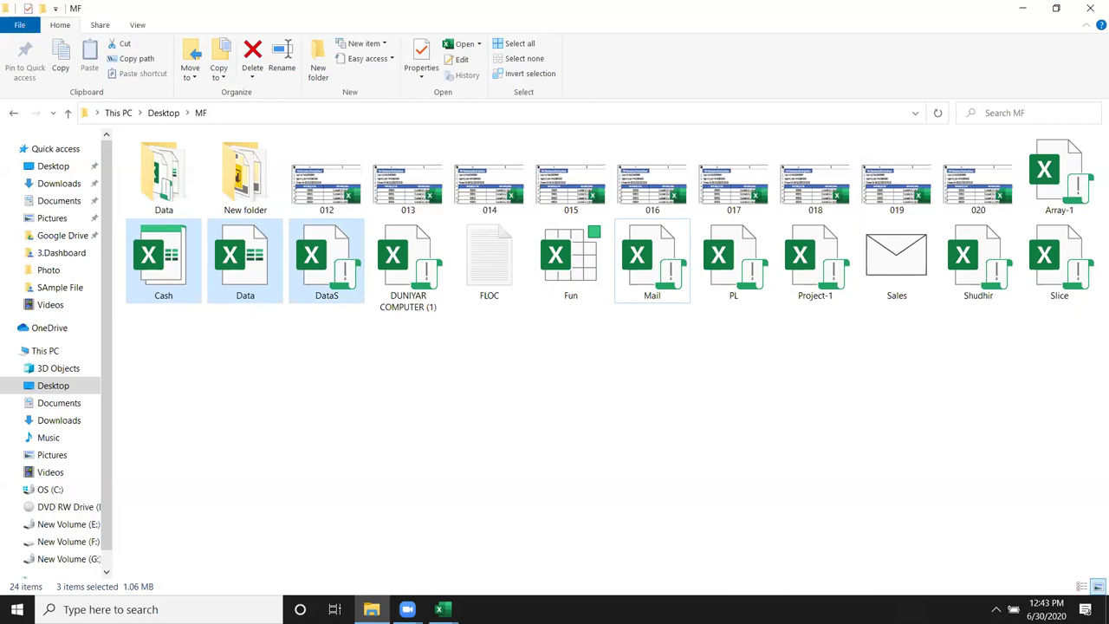
click(1090, 8)
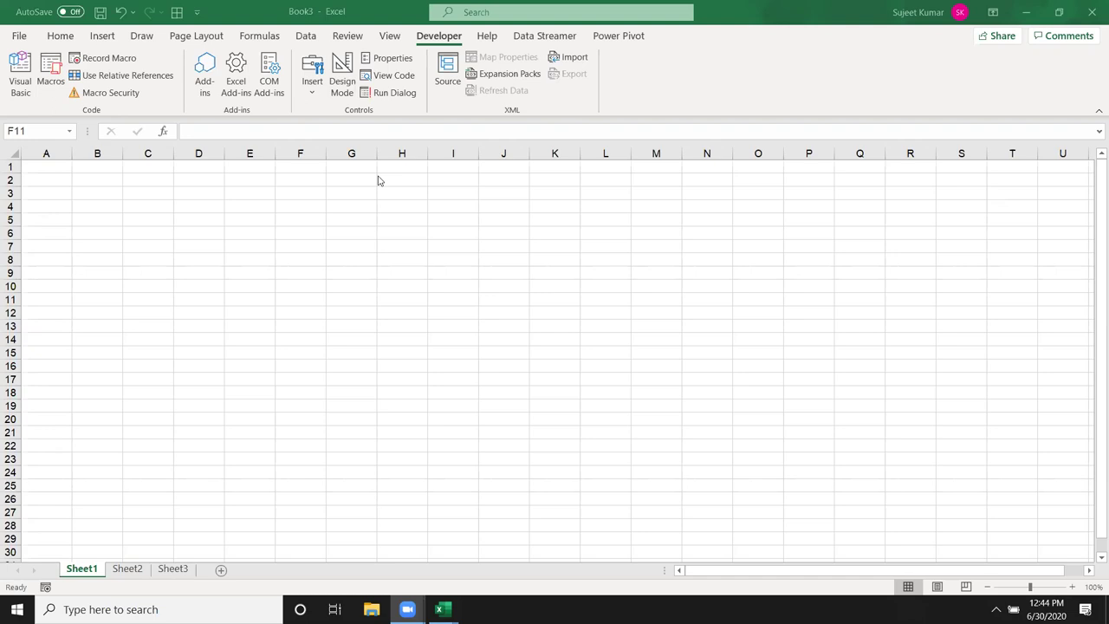
- Enter VBA in cell B3 and again in B4
click(107, 210)
click(105, 193)
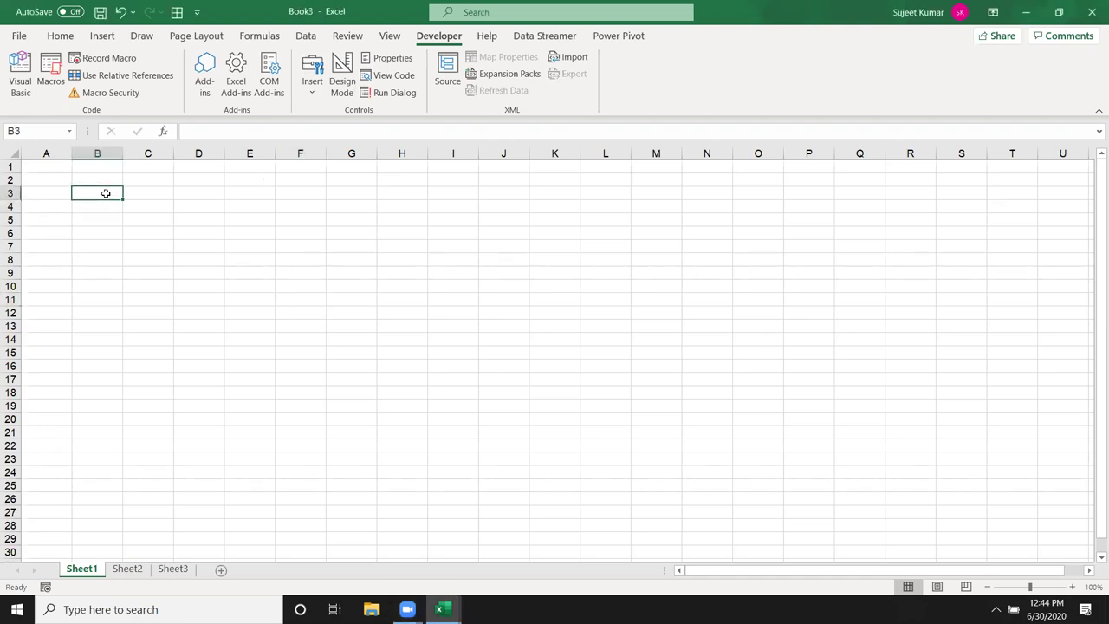
text(VBA)
key(Return)
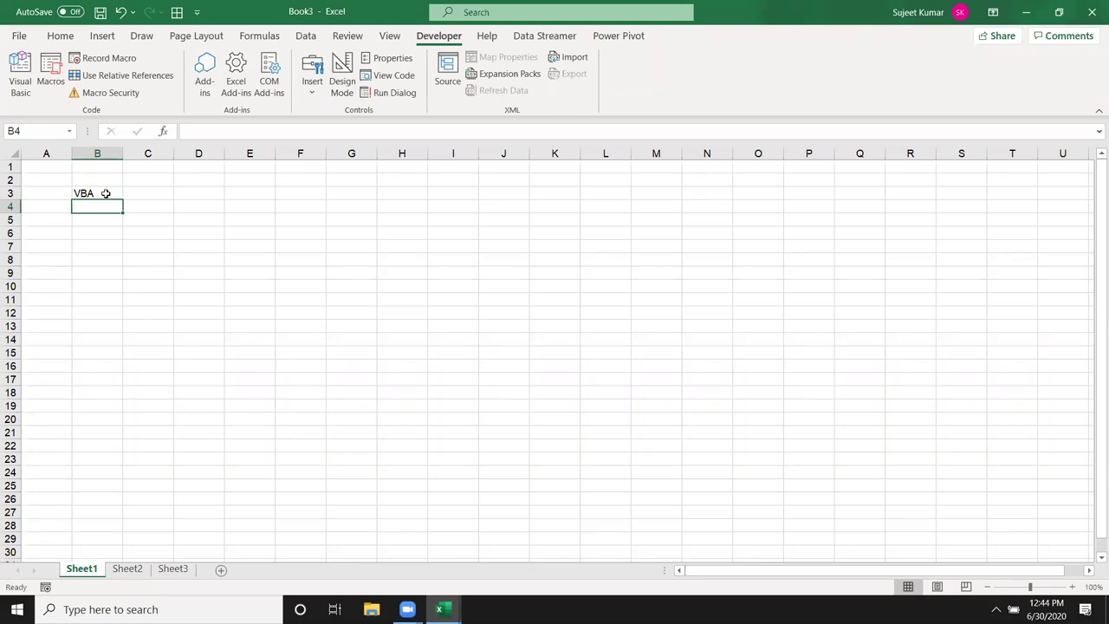
text(VBA)
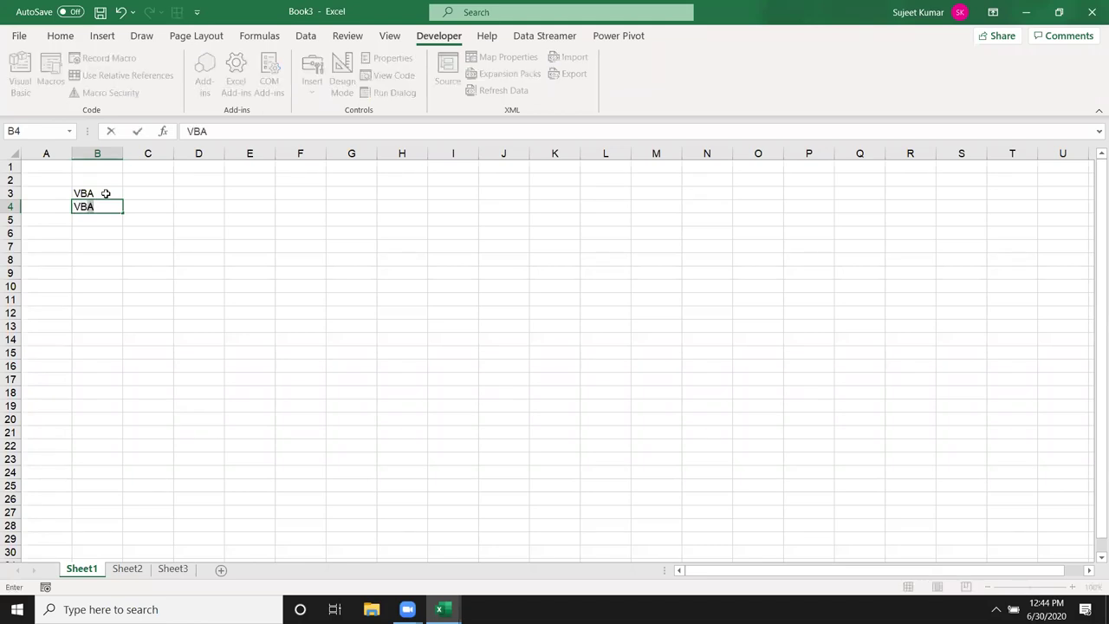
key(Return)
- Change B4 to VB6 and enter .NET in B5
click(106, 193)
key(Up)
key(Up)
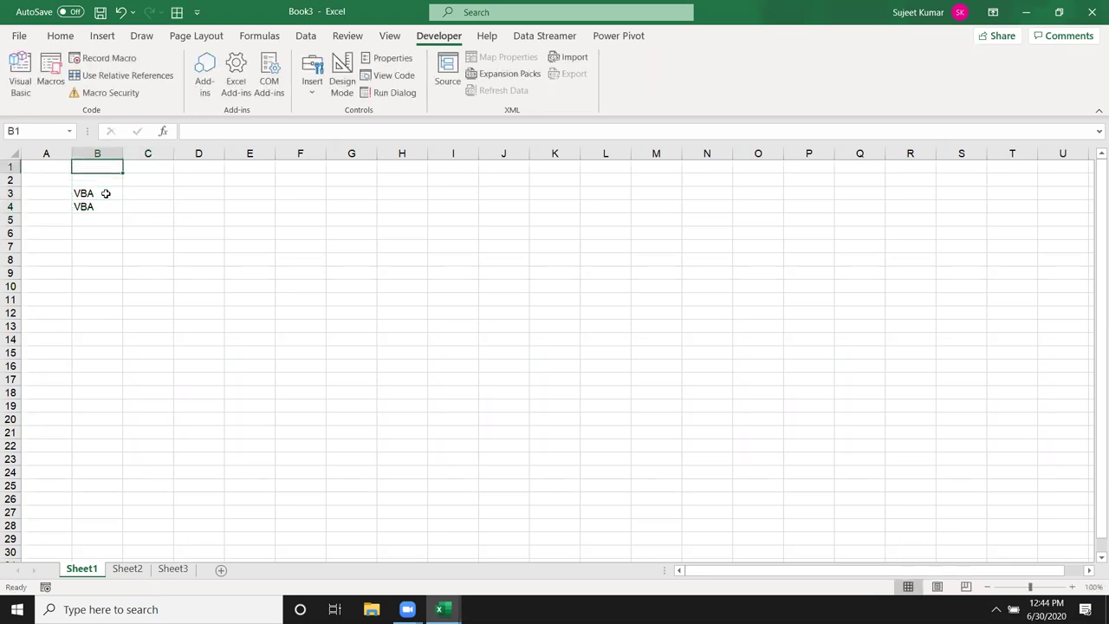
double_click(112, 206)
key(BackSpace)
text(6)
key(Return)
text(.NET)
key(Up)
key(Up)
- Clear the VB6 and .NET entries from B4:B6, leaving only VBA in B3
key(Up)
key(Up)
click(215, 511)
key(Up)
key(Up)
key(Up)
key(Up)
key(Up)
key(Up)
key(Up)
key(Up)
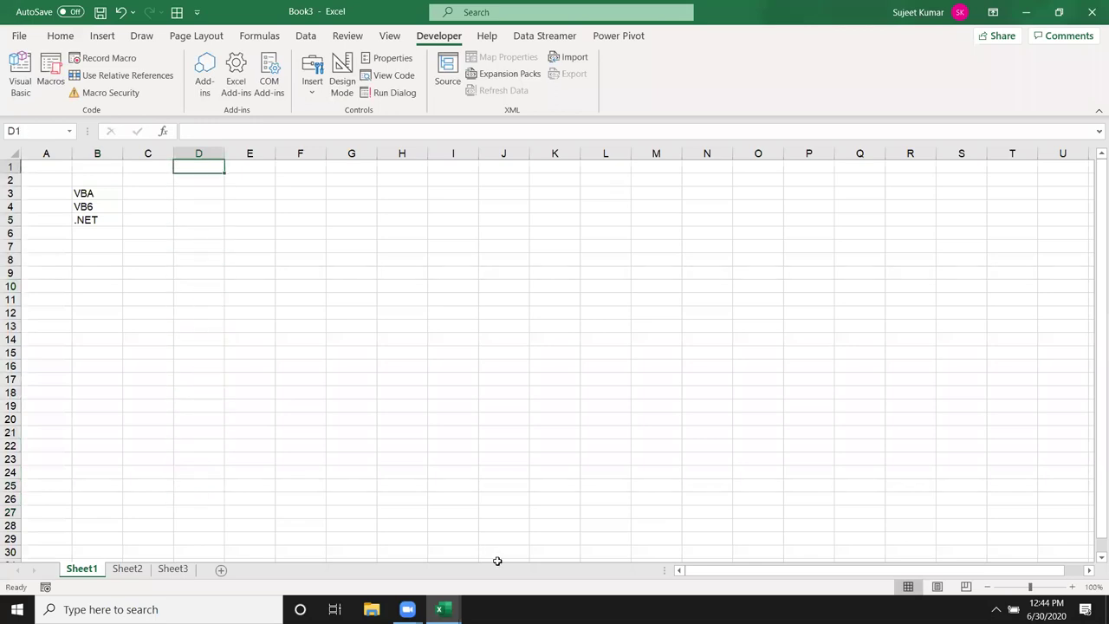
click(166, 286)
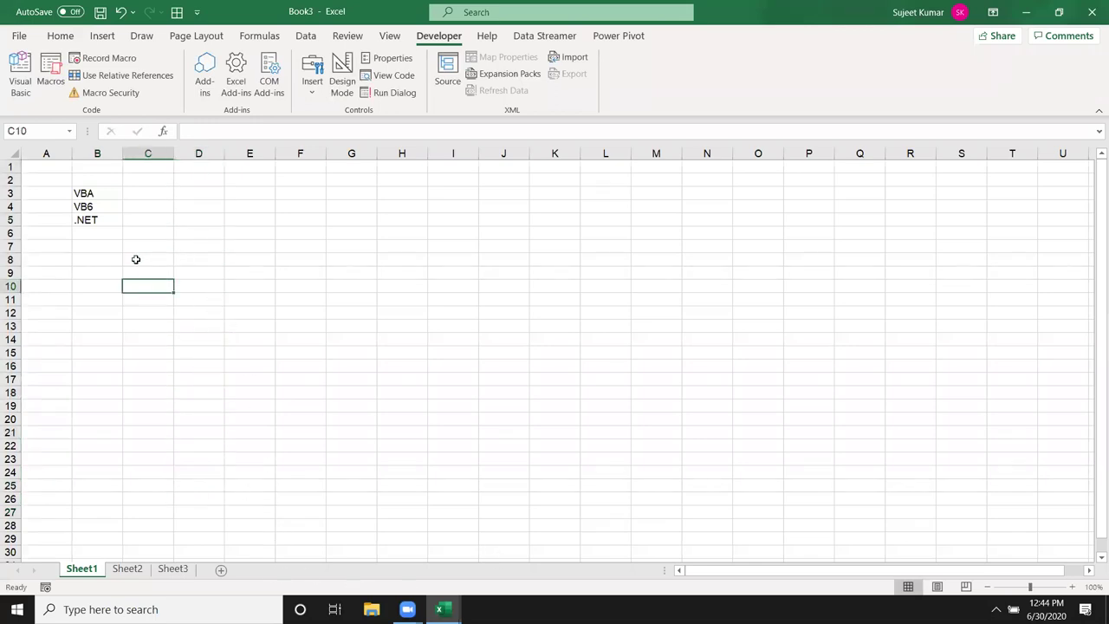
drag(111, 206, 111, 224)
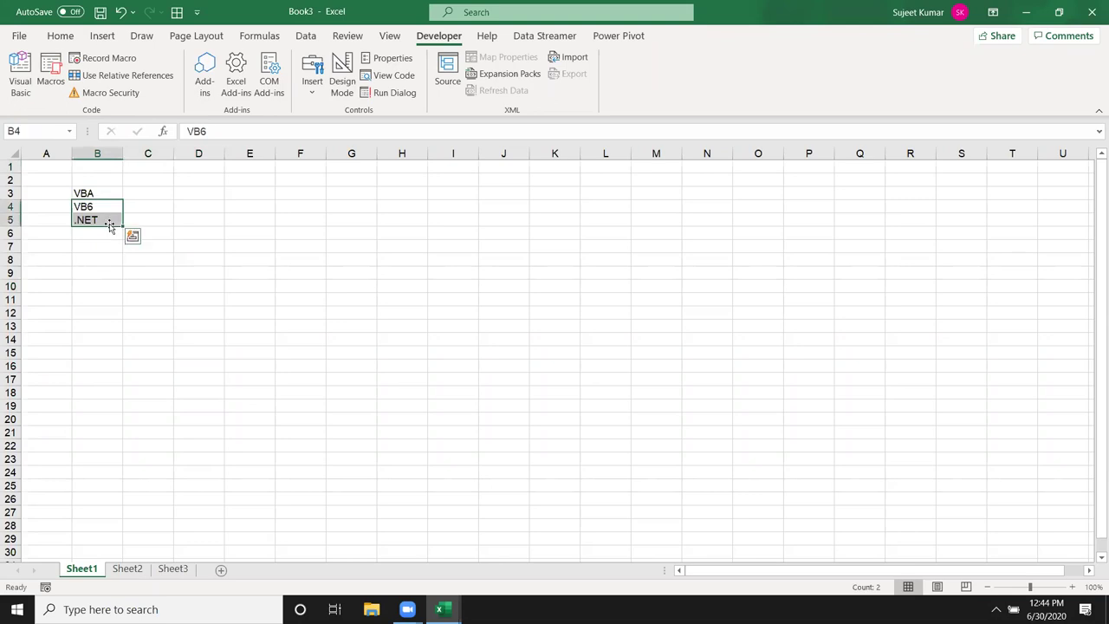
drag(111, 227, 99, 231)
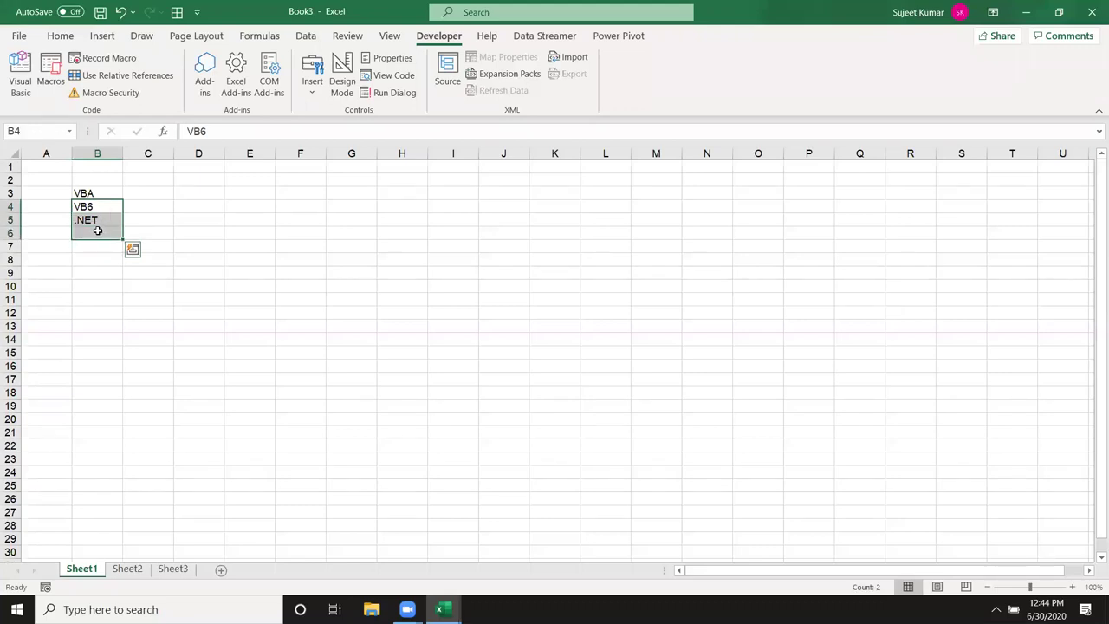
key(Delete)
click(97, 195)
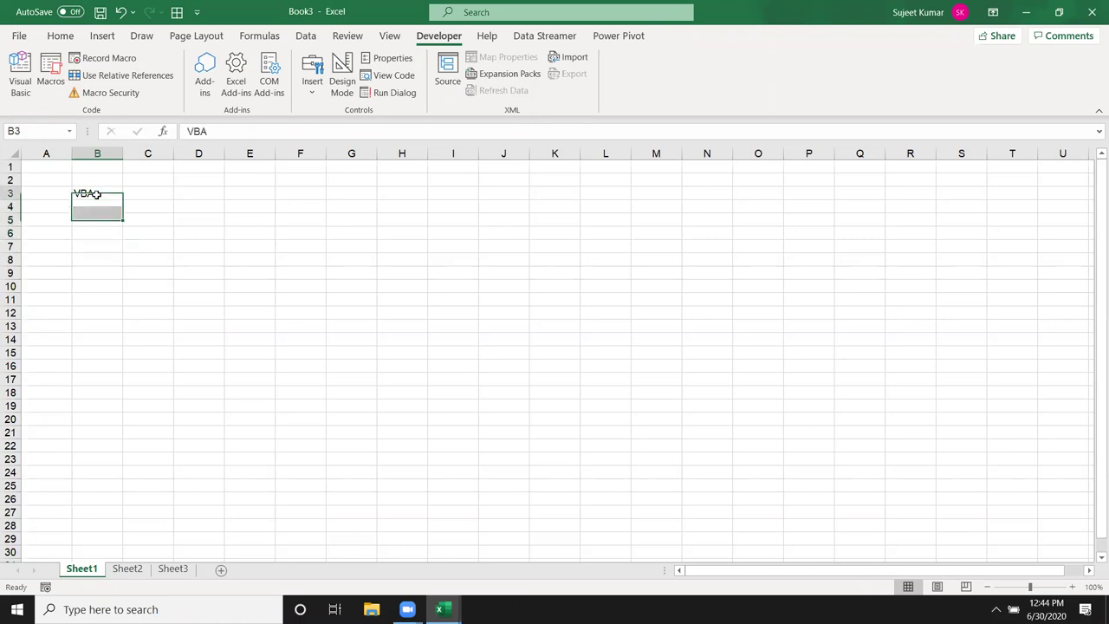
- Show the Home tab's font, alignment and number commands, then return the active cell to B3
click(151, 202)
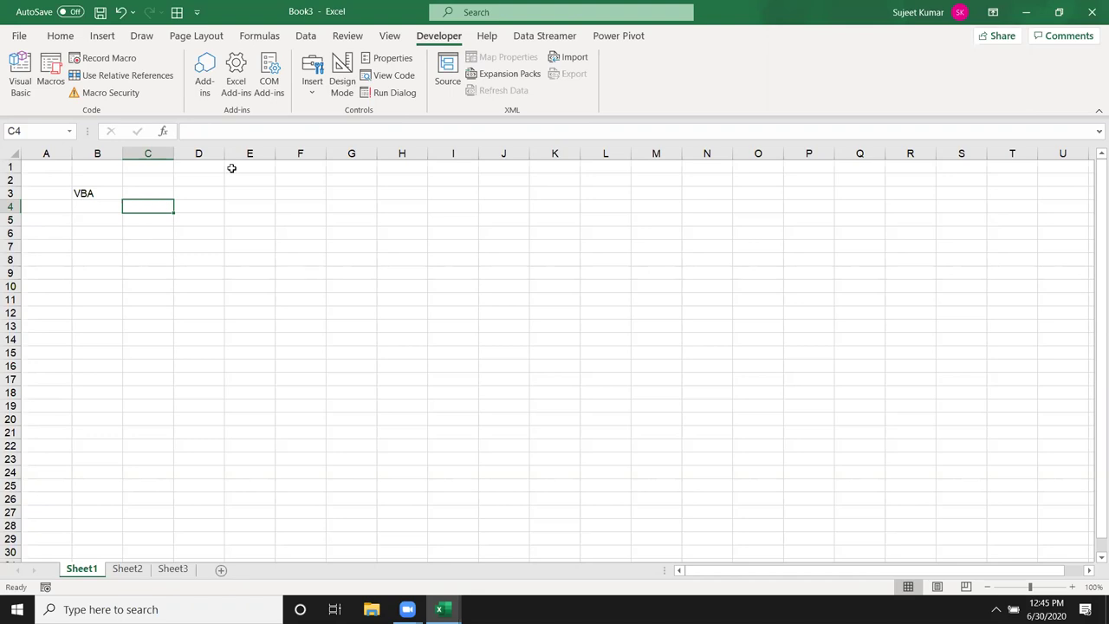
click(61, 37)
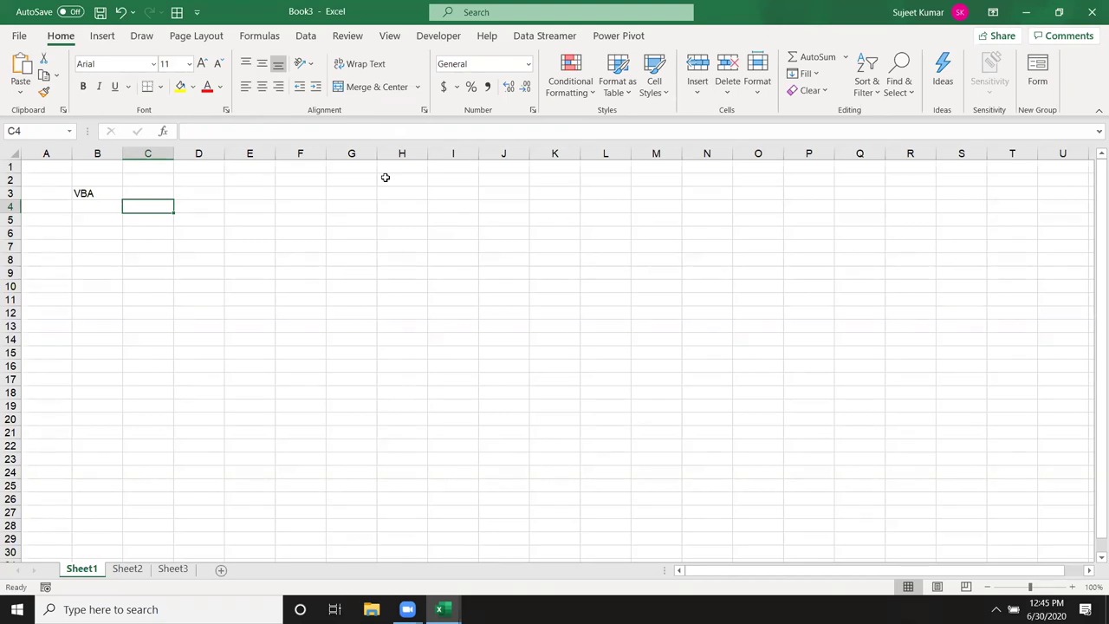
key(Up)
key(Left)
key(Down)
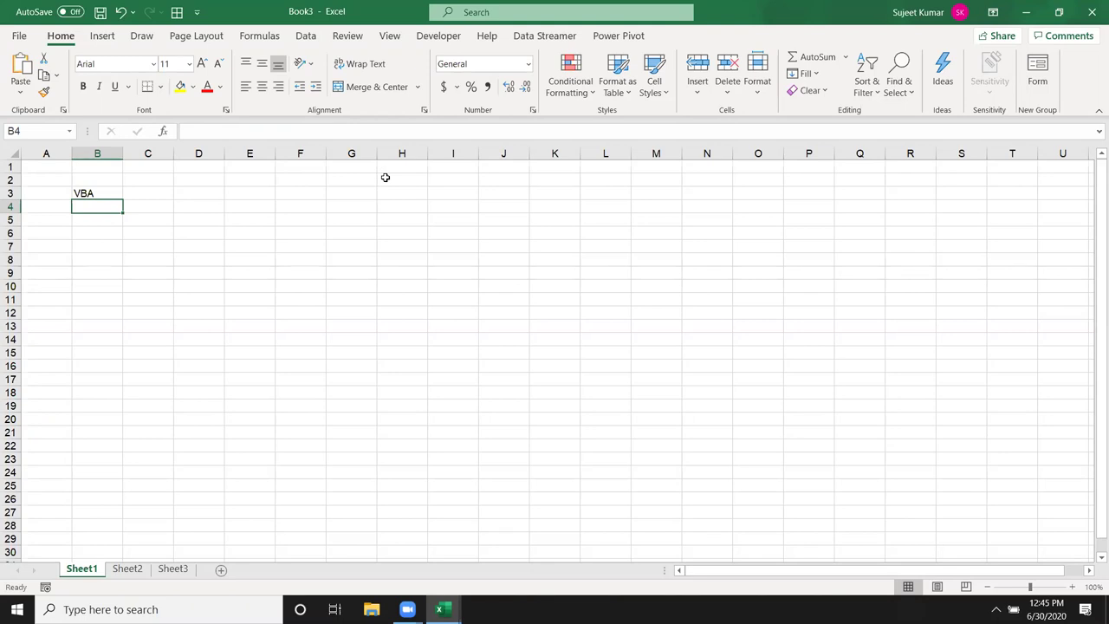
key(Up)
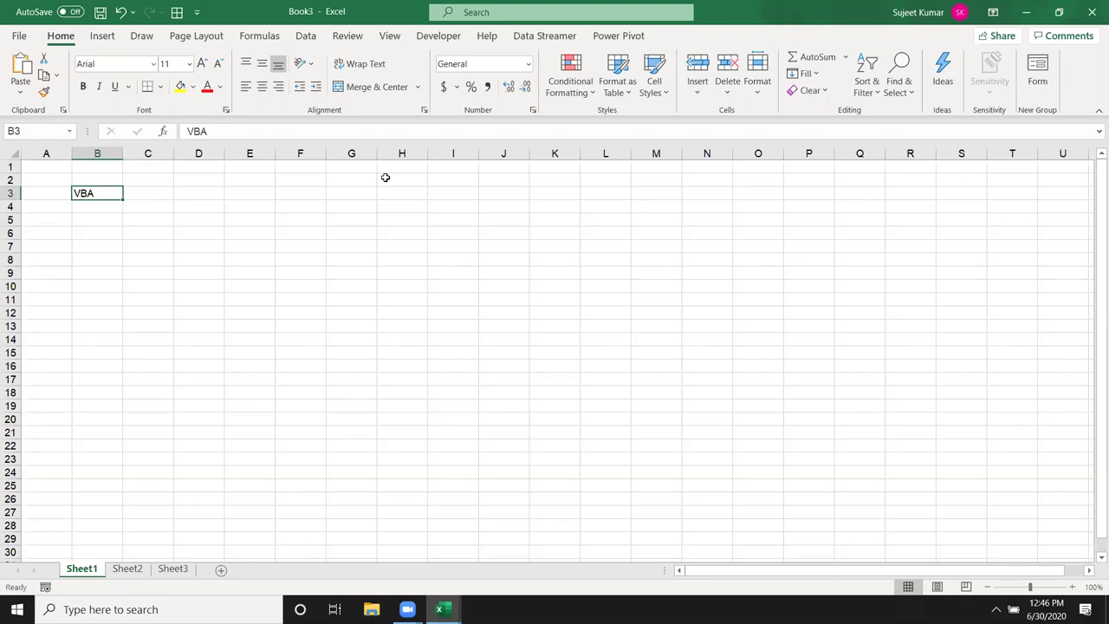
- Enter the label Macros in cell D4
key(Right)
key(Right)
key(Down)
text(M)
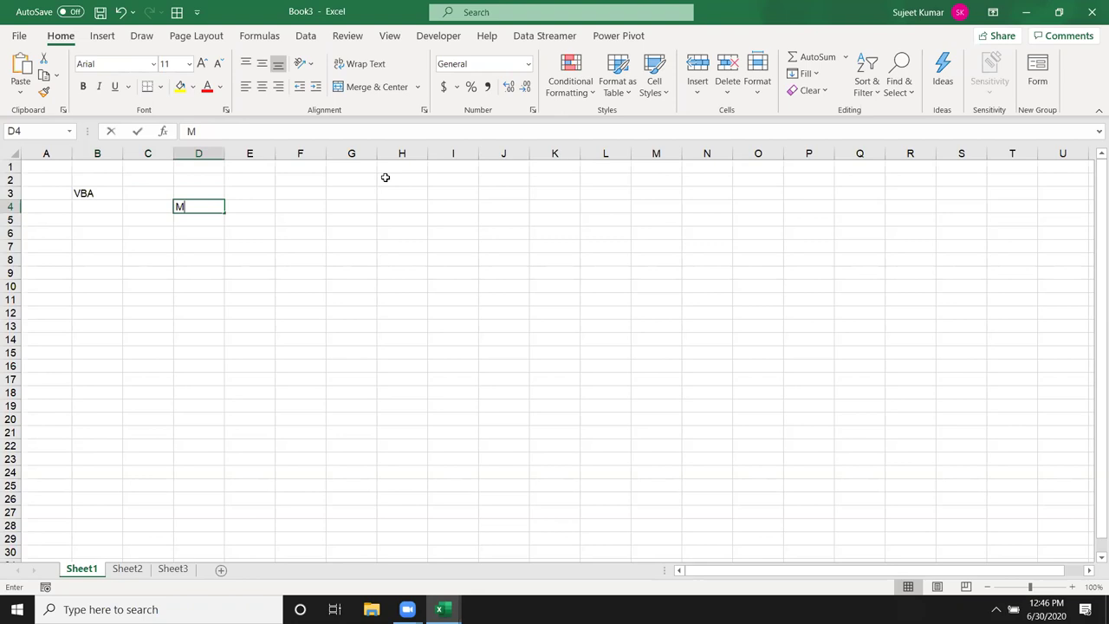
text(acros)
key(Return)
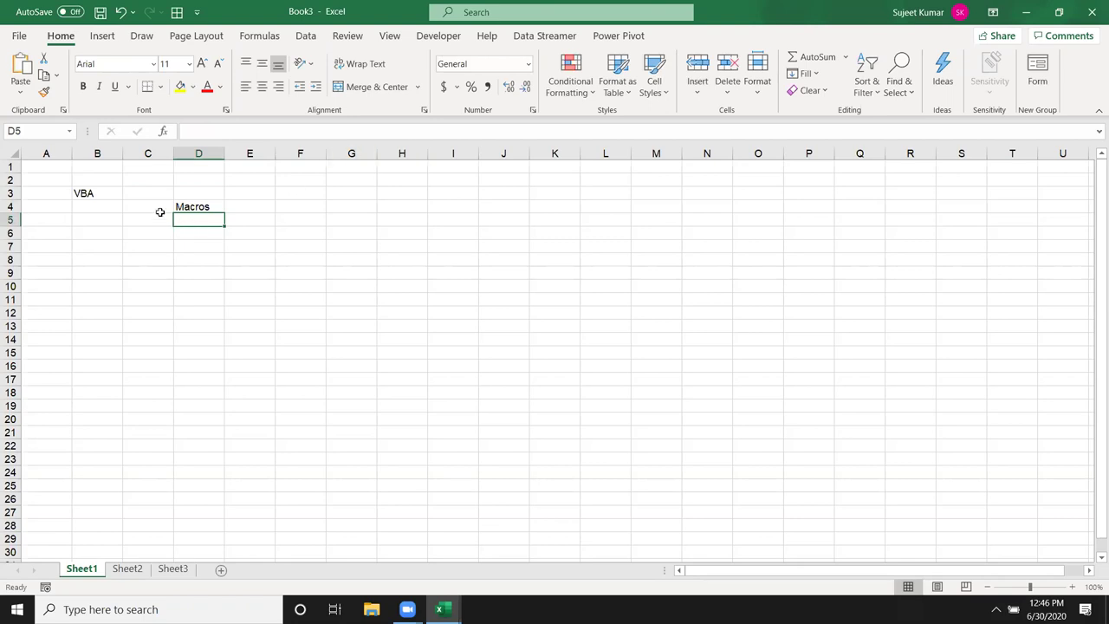
- Reselect the VBA and Macros cells and show the Developer commands
click(78, 199)
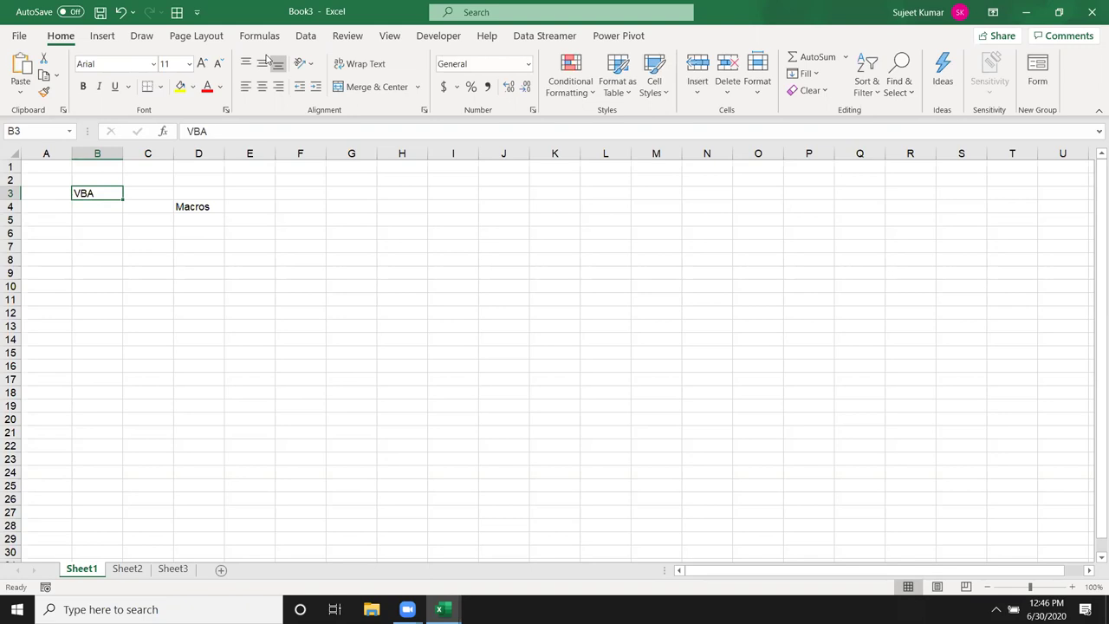
key(alt+Tab)
click(191, 215)
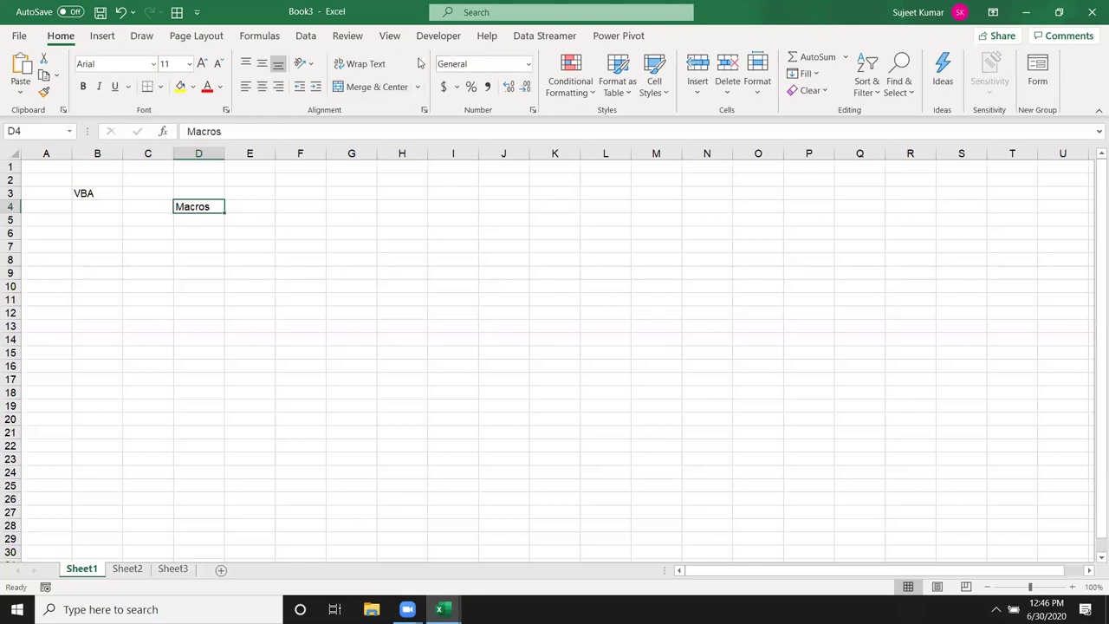
click(436, 39)
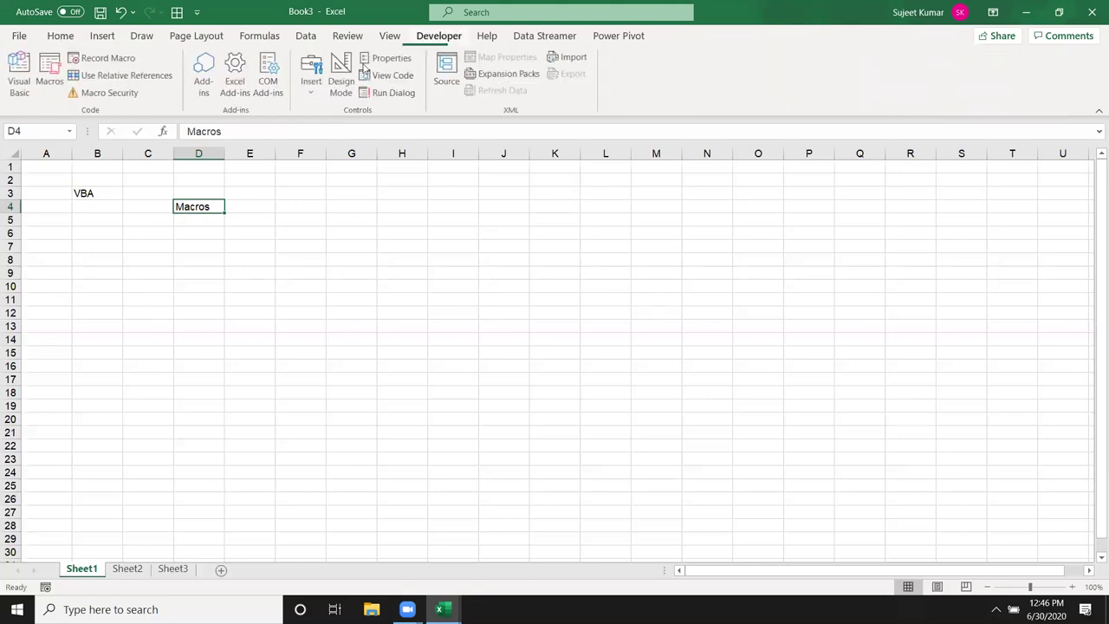
- Open the Record Macro dialog and cancel it without recording
click(103, 58)
mouse_move(450, 293)
mouse_down()
mouse_move(299, 216)
mouse_move(249, 235)
mouse_up()
click(486, 229)
- Open the Visual Basic editor and select all of Sheet1's worksheet-change code
click(443, 609)
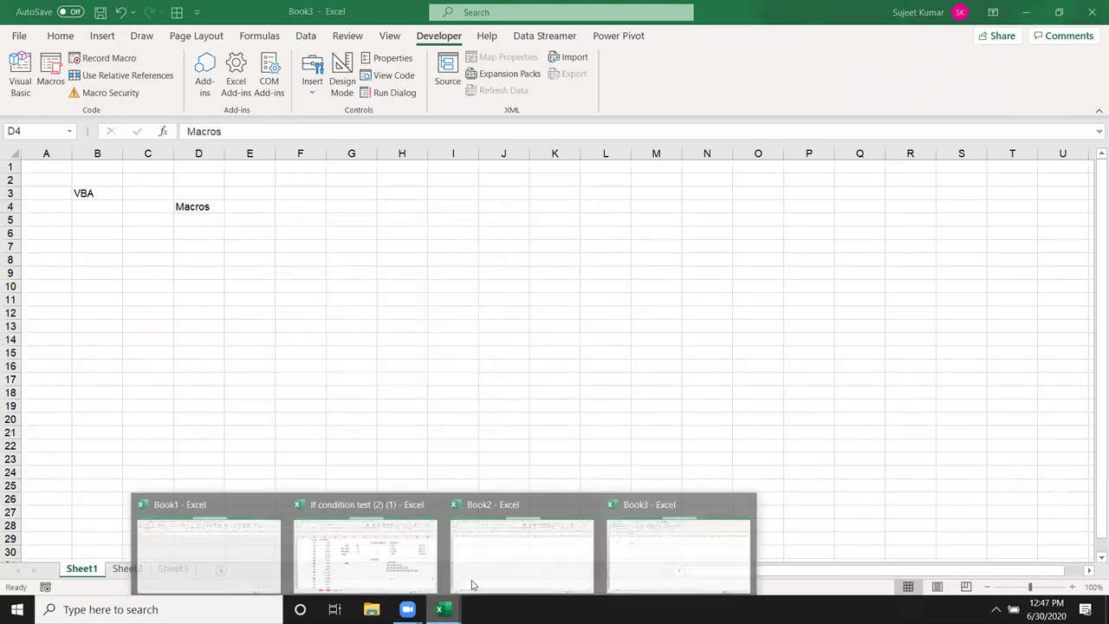
click(17, 76)
drag(359, 287, 222, 87)
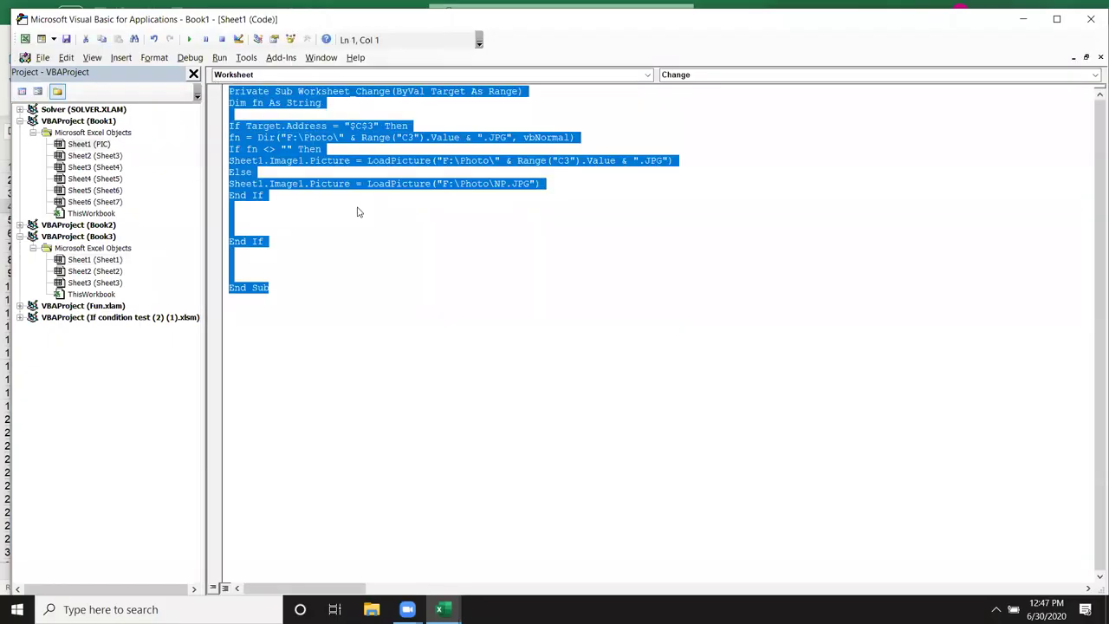
- Minimize the VBA editor, select B3, and dismiss Record Macro without recording
click(863, 154)
click(1024, 18)
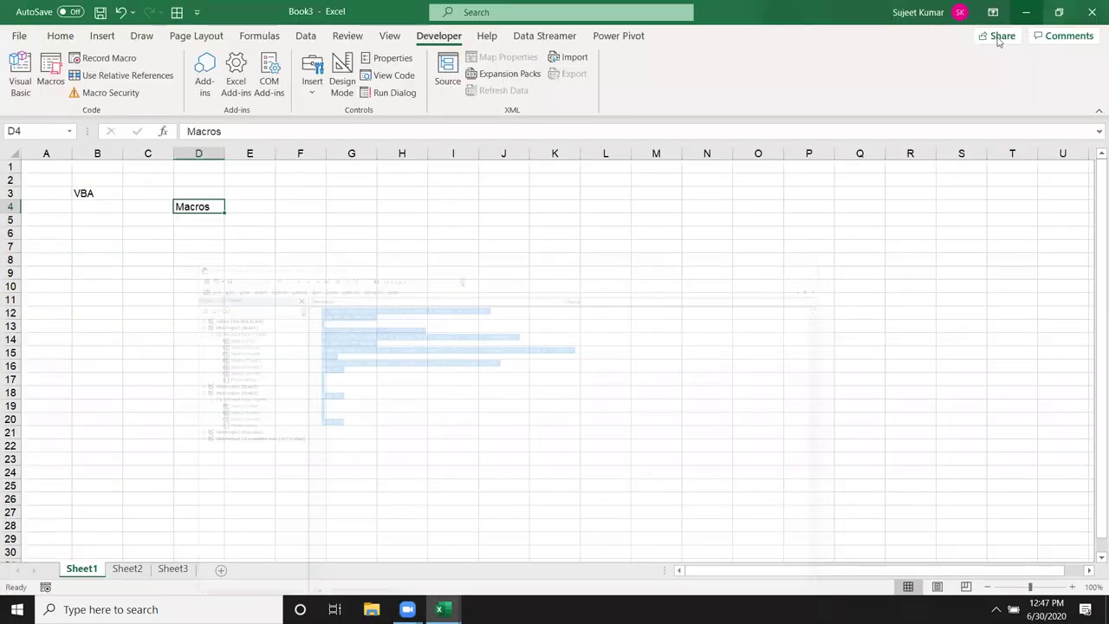
click(102, 193)
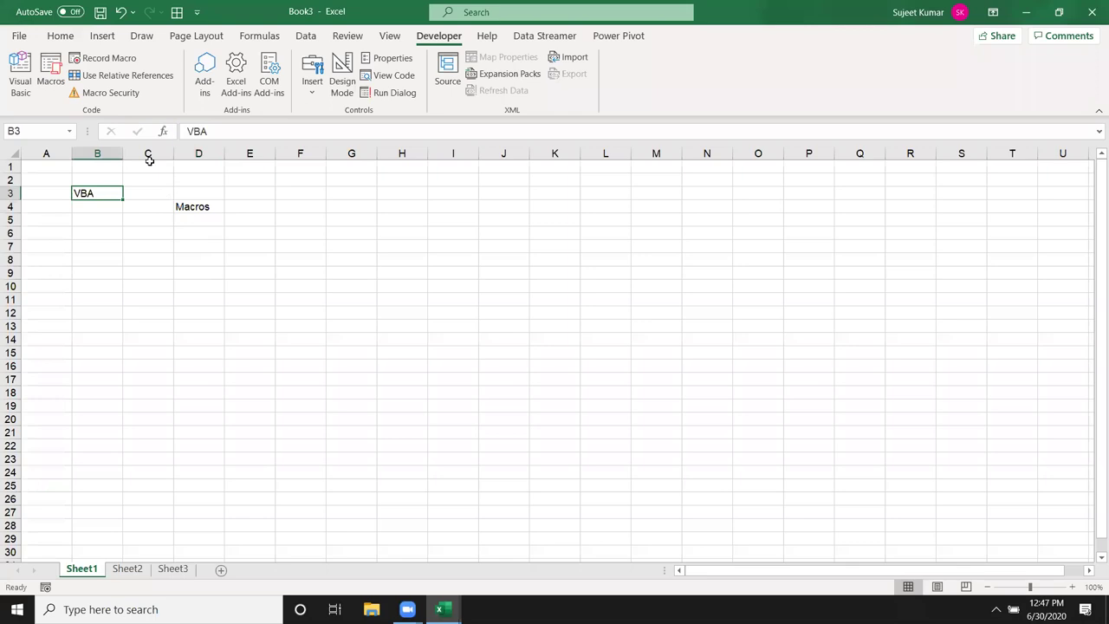
click(93, 61)
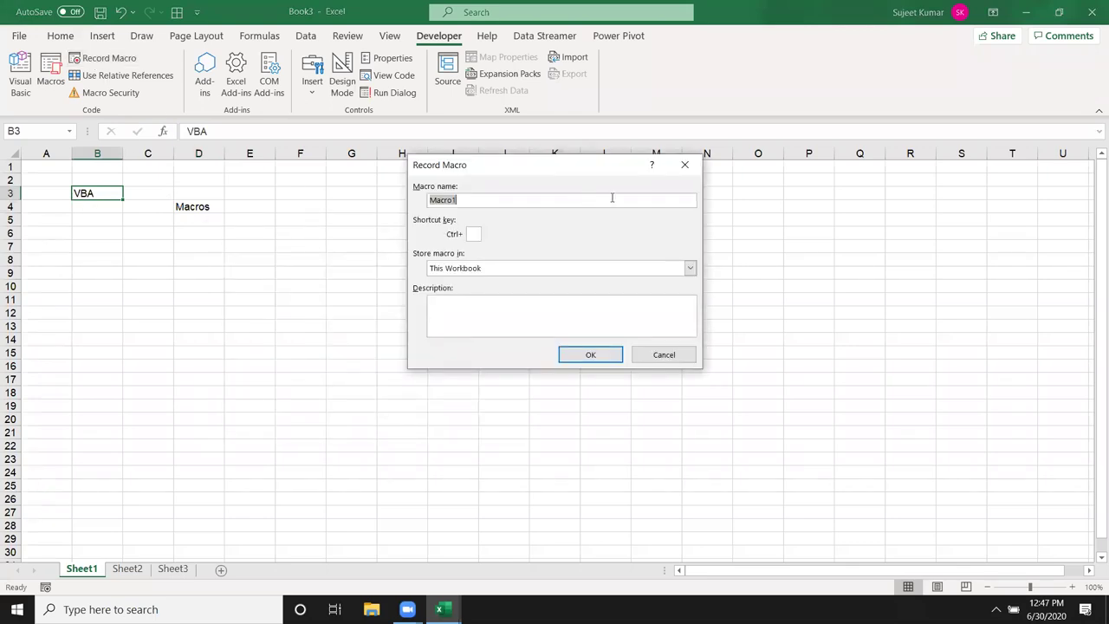
click(678, 171)
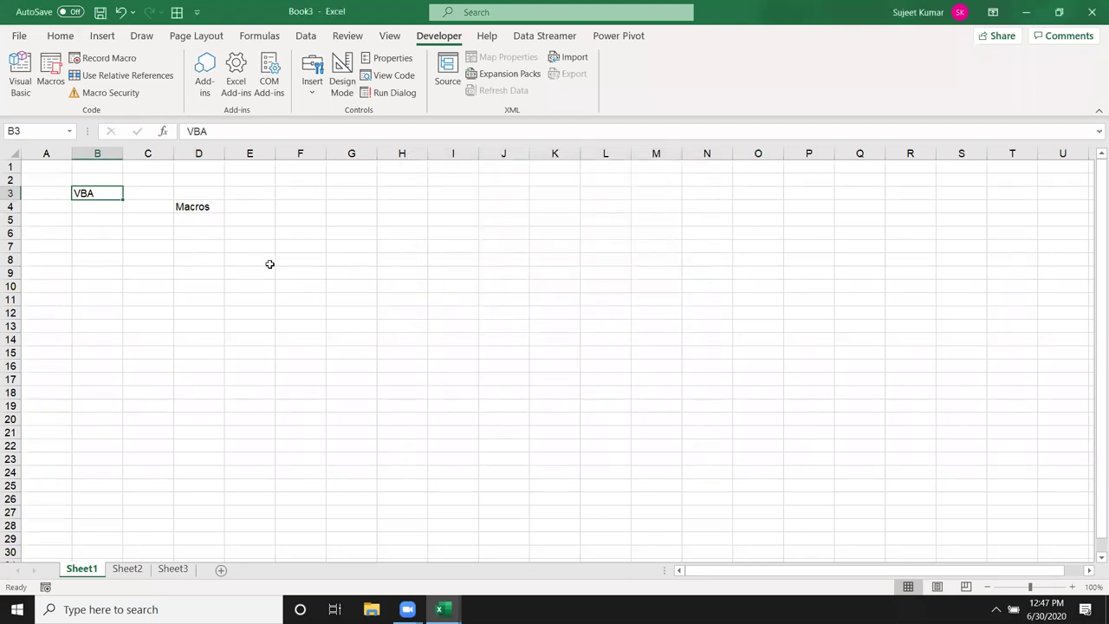
click(193, 217)
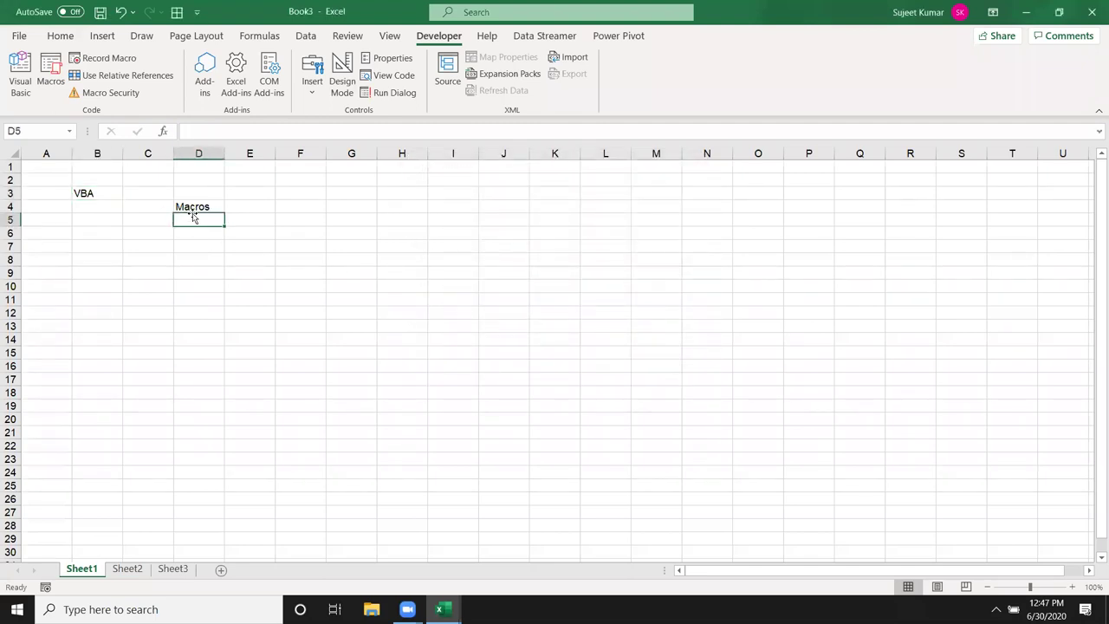
click(87, 193)
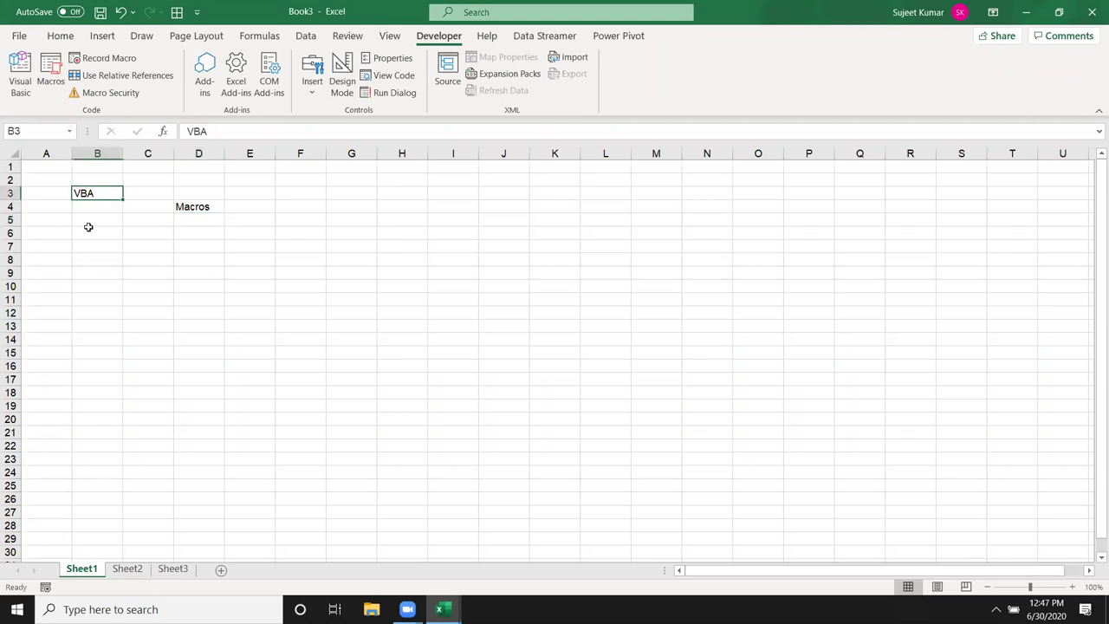
click(239, 204)
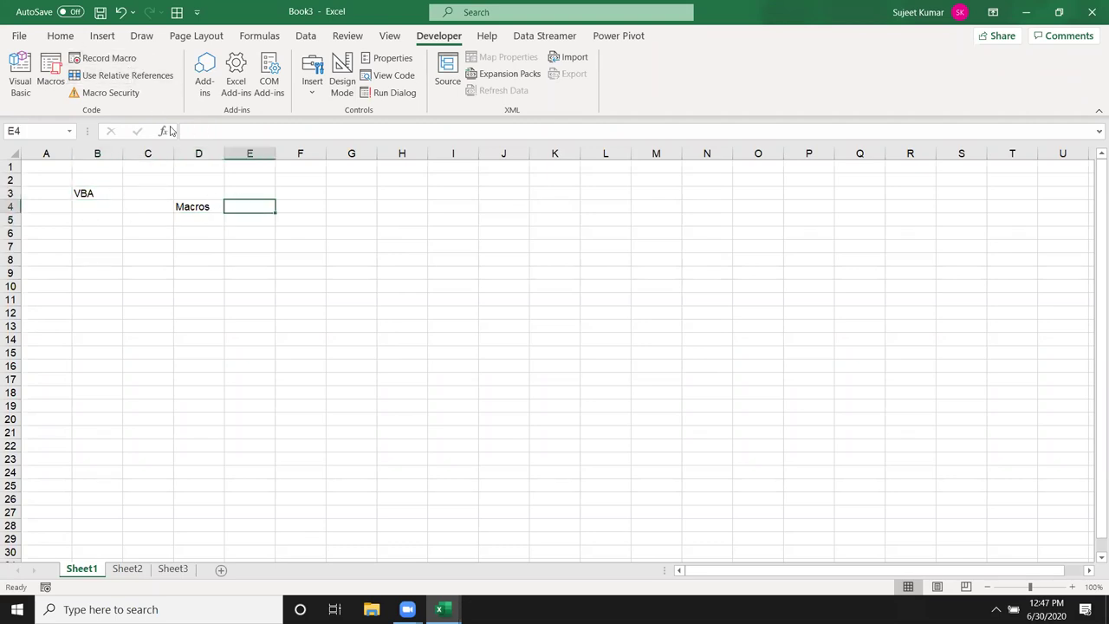
click(201, 210)
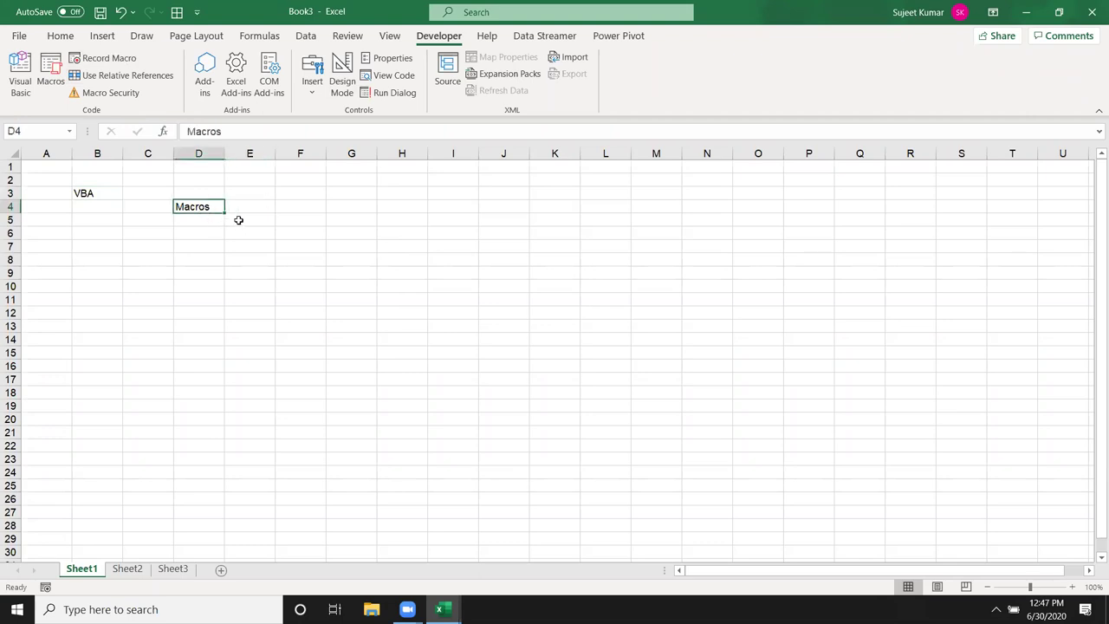
click(310, 217)
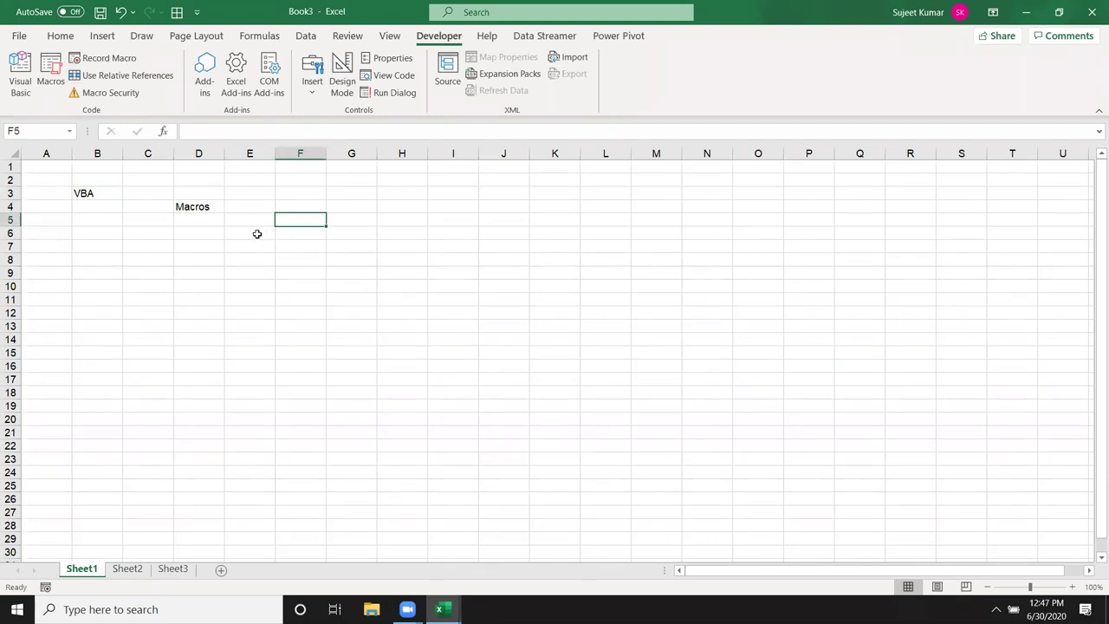
click(104, 195)
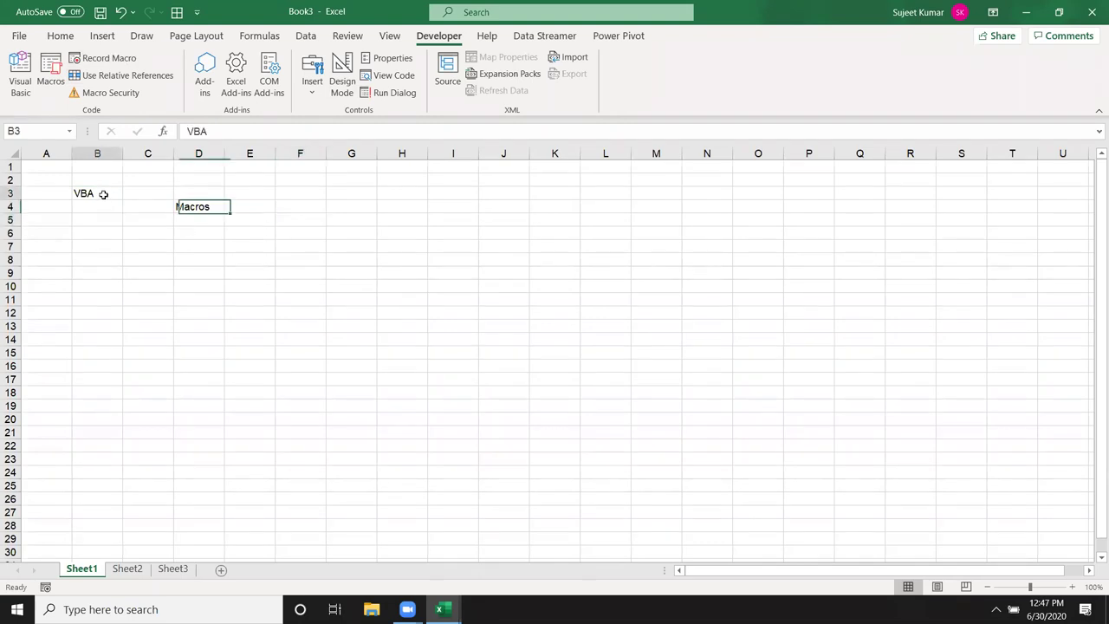
click(370, 205)
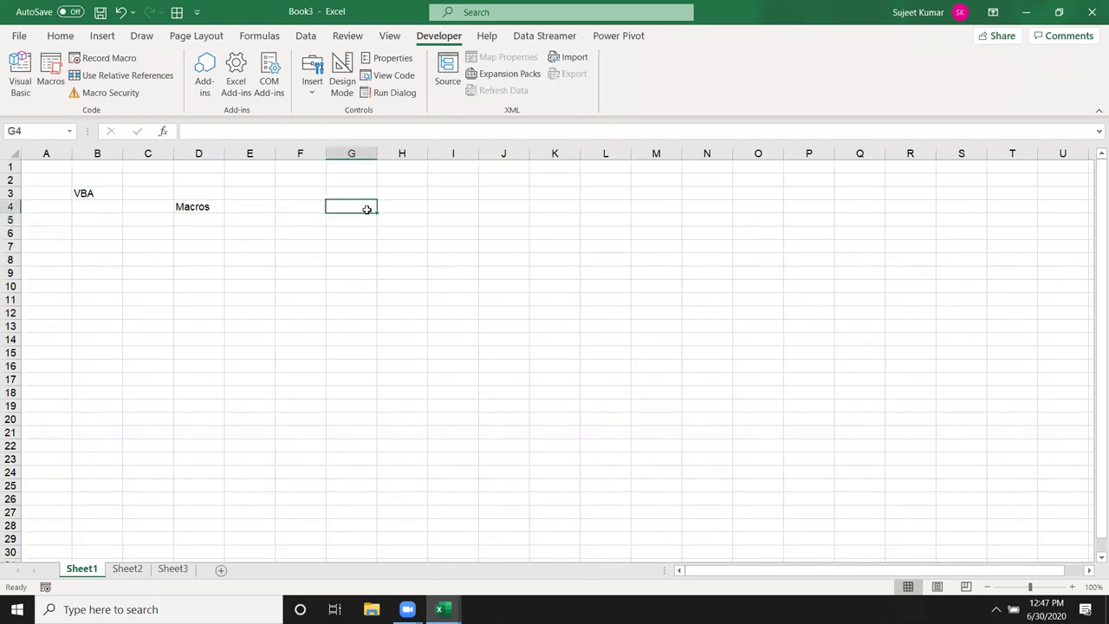
- Add Sheet4, then record Macro1 on Sheet1 that inserts another sheet, Sheet5
click(222, 571)
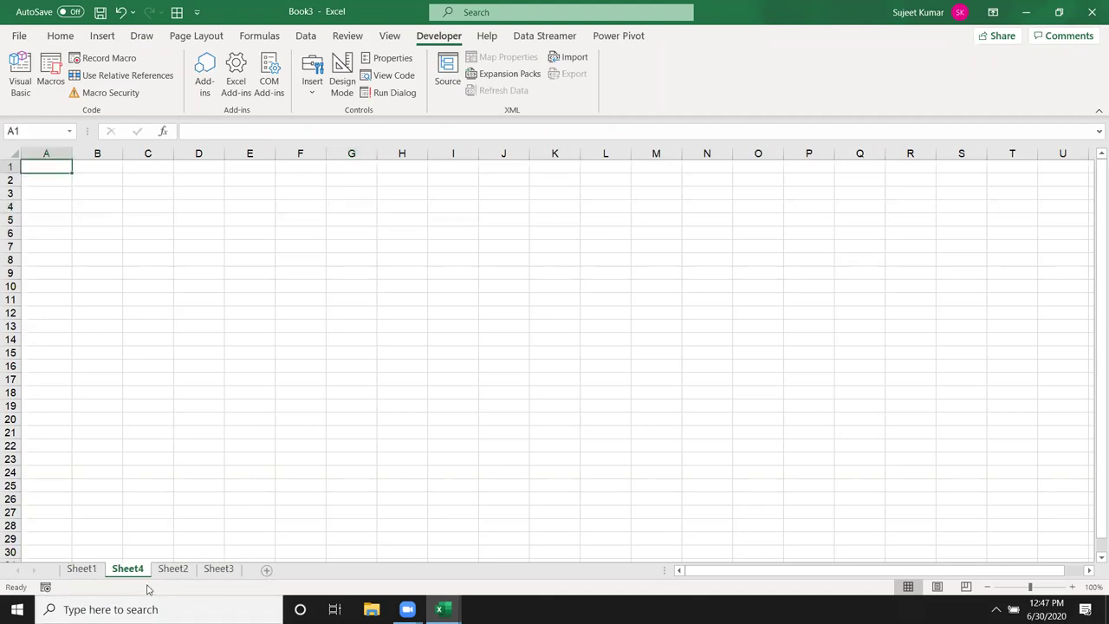
click(81, 570)
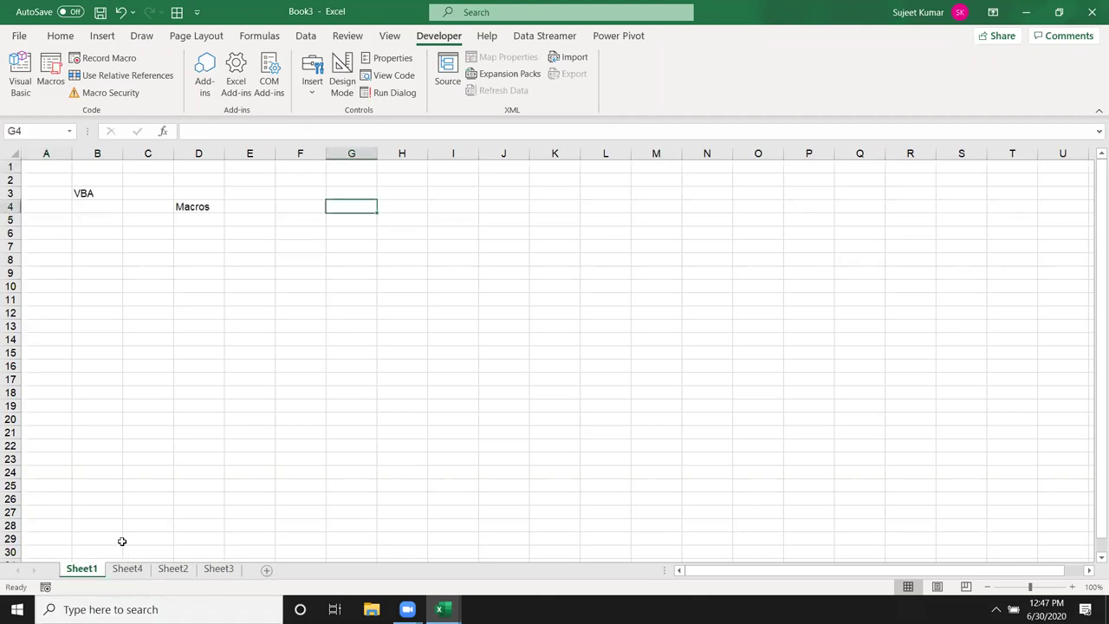
click(104, 59)
click(590, 354)
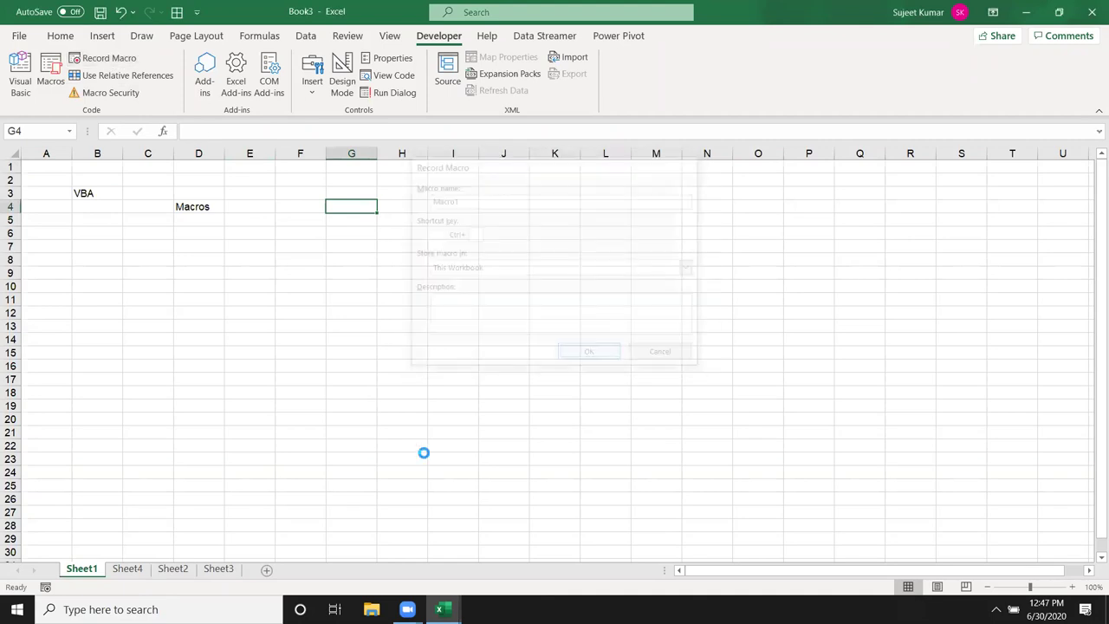
click(269, 570)
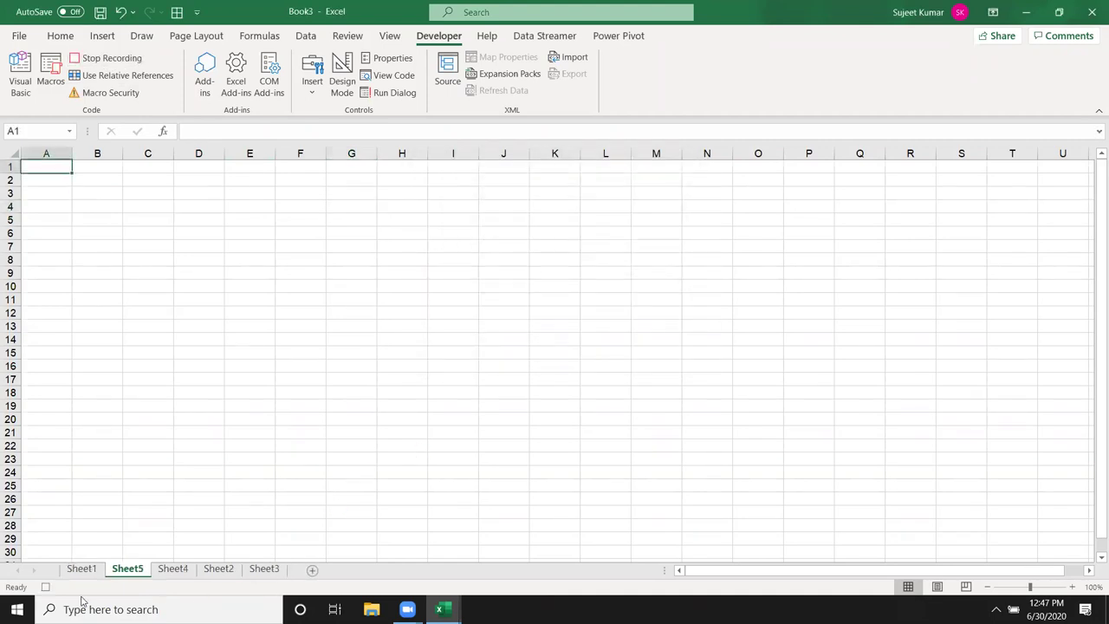
click(46, 587)
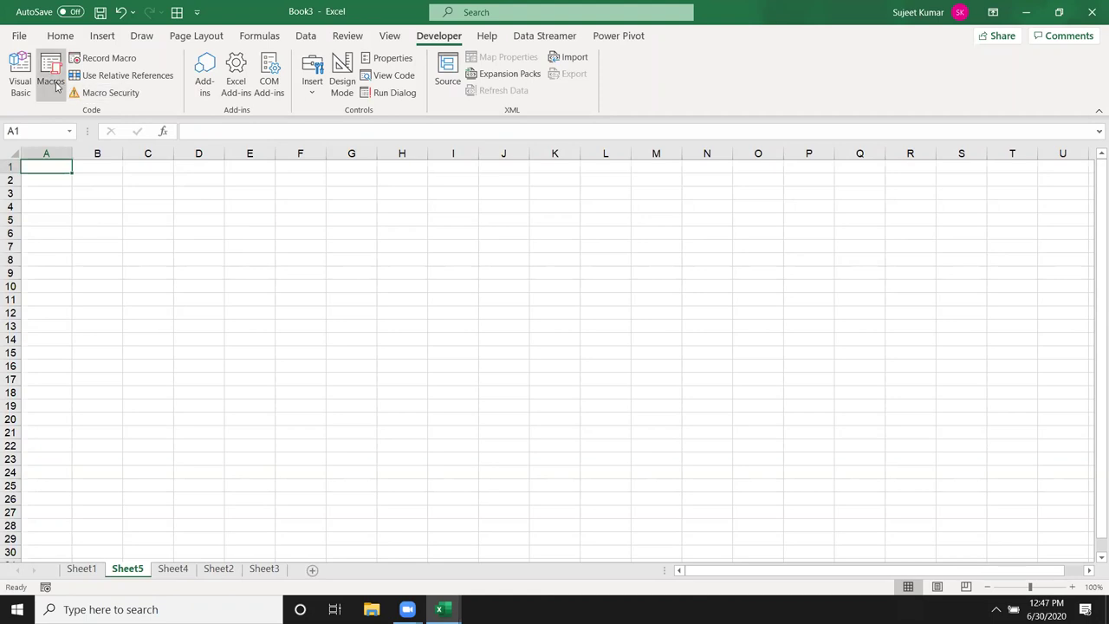
- Check that Macro1 is listed among the recorded macros, running nothing
click(50, 69)
click(419, 191)
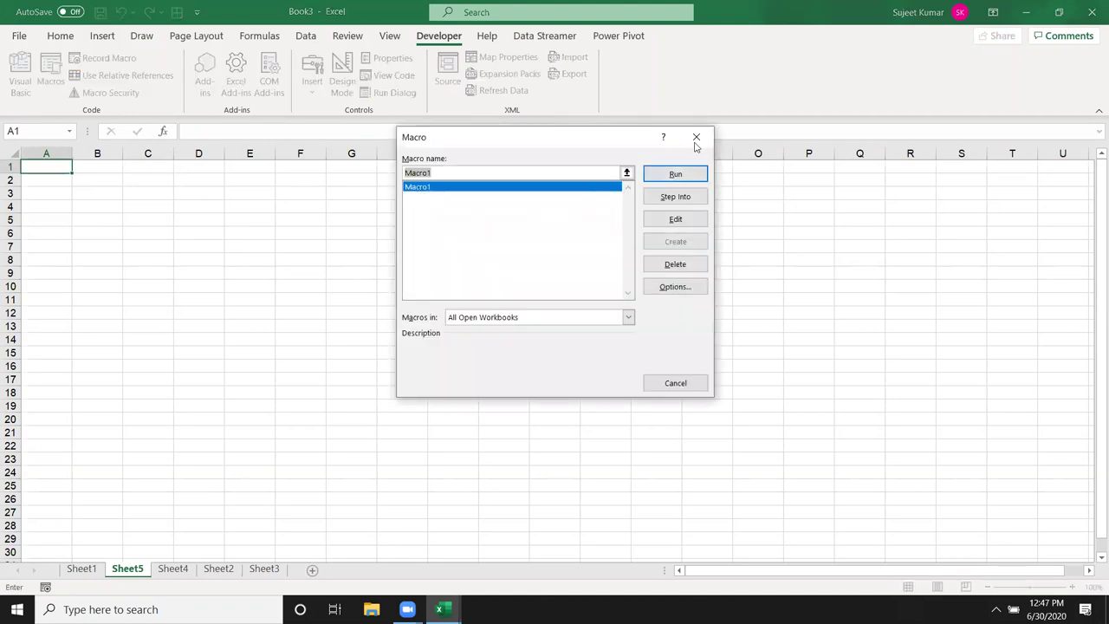
click(696, 137)
- Open Book3's Module1 code showing the recorded Macro1 in the VBA editor
click(21, 78)
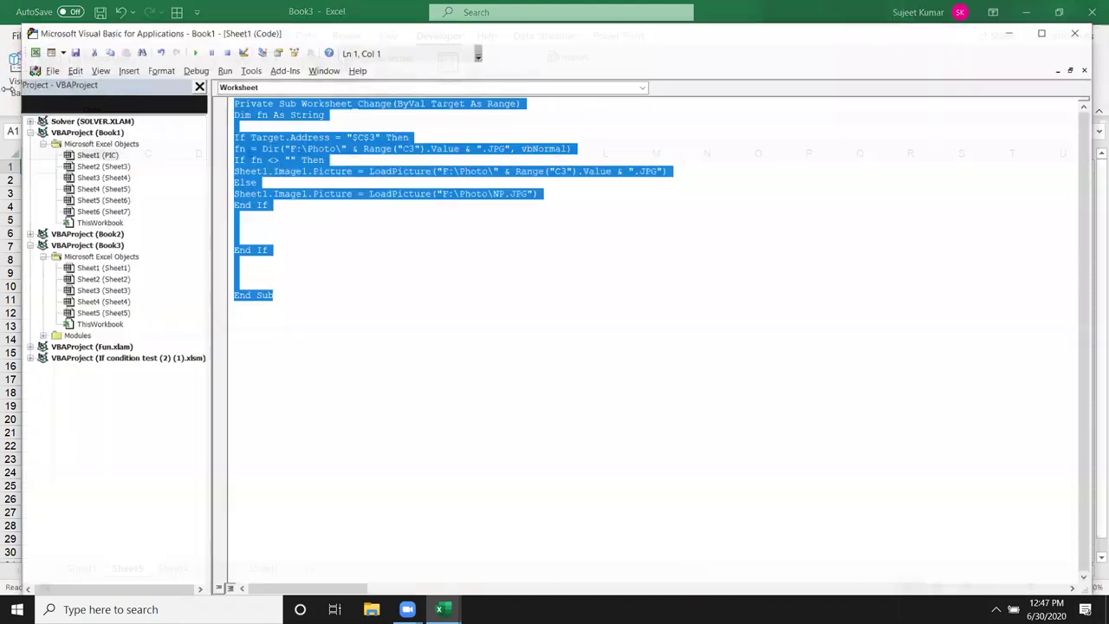
double_click(69, 329)
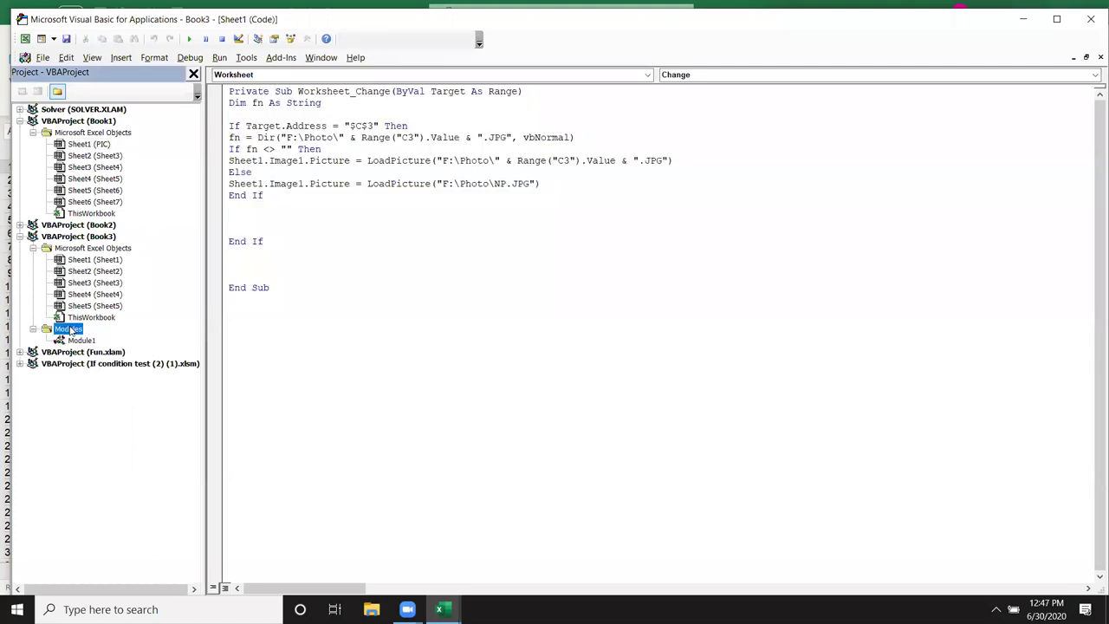
click(78, 341)
double_click(81, 341)
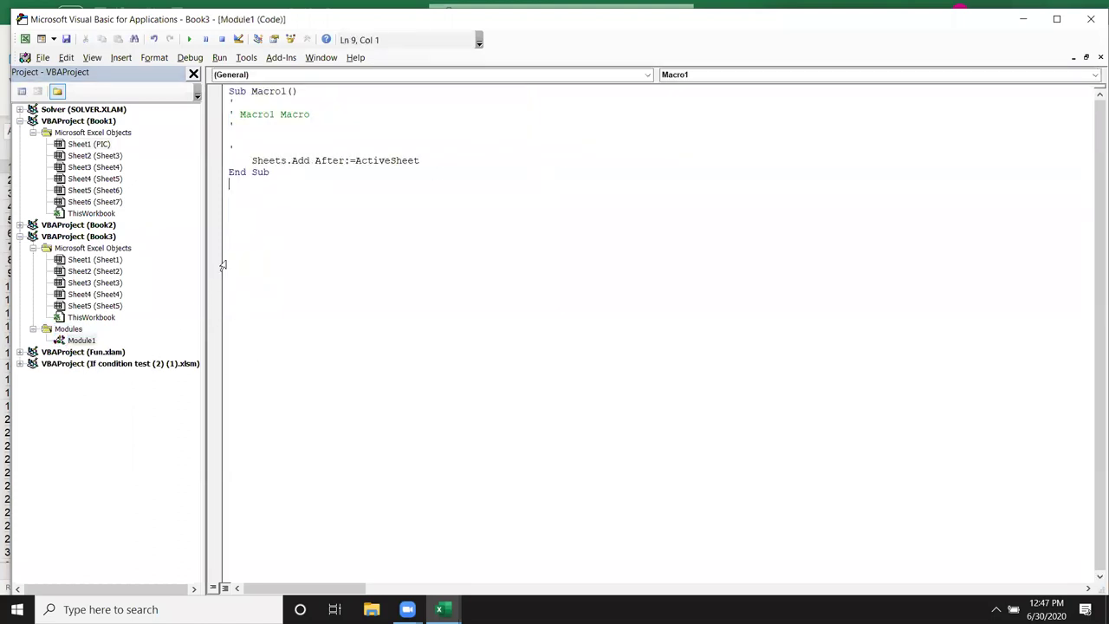
- Write Sub mm() below Macro1 with the line Sheets.Add , Sheets(Sheets.Count)
click(253, 243)
text(sub )
text(mm())
key(Return)
key(Return)
click(229, 206)
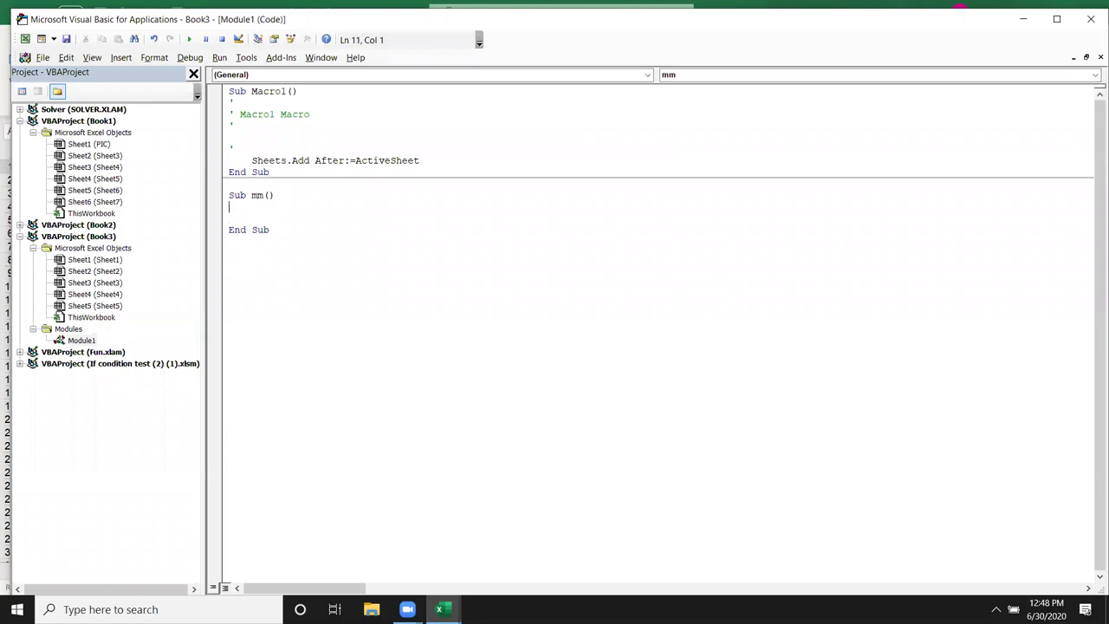
text(sheets)
text(.ad)
key(Tab)
text(,)
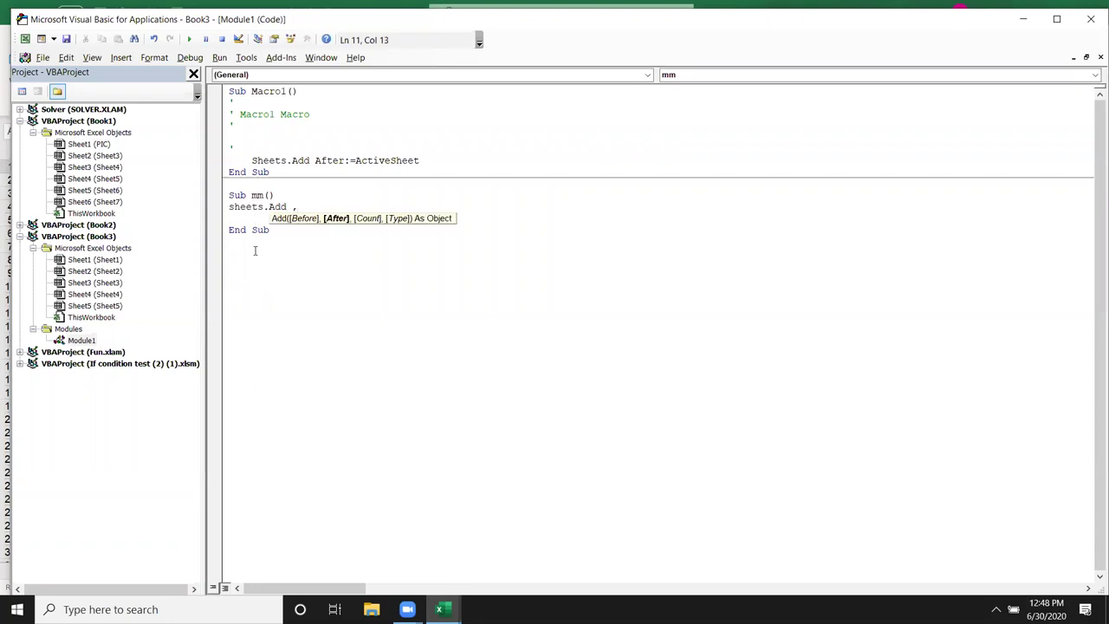
text(s)
text(heets)
text((sheet.)
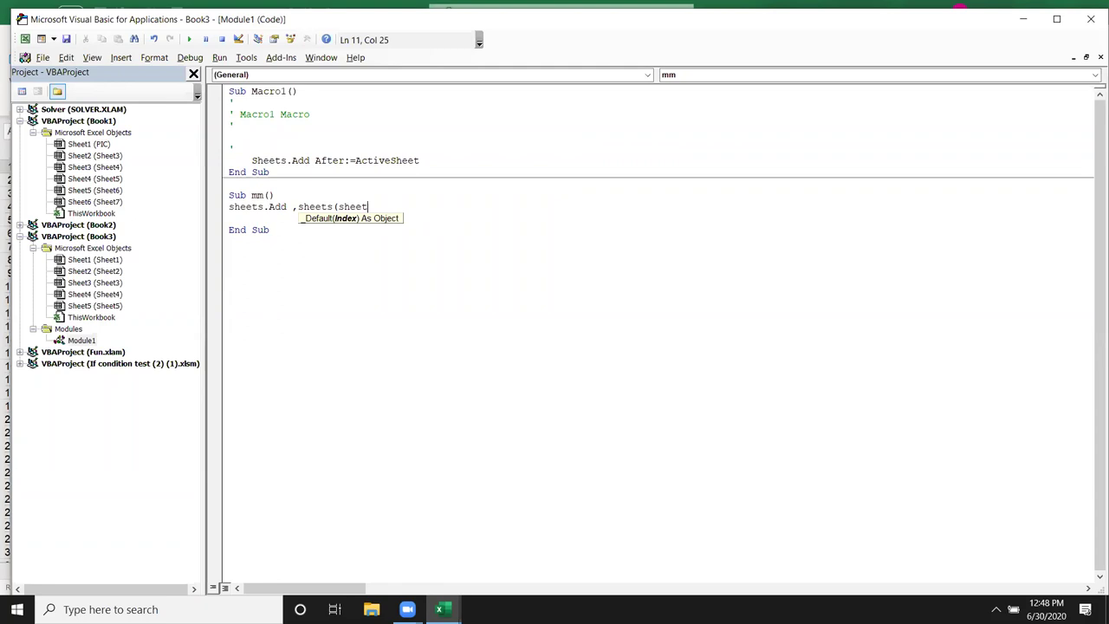
text(cou)
key(BackSpace)
key(BackSpace)
key(BackSpace)
text(s.cou)
key(Tab)
text())
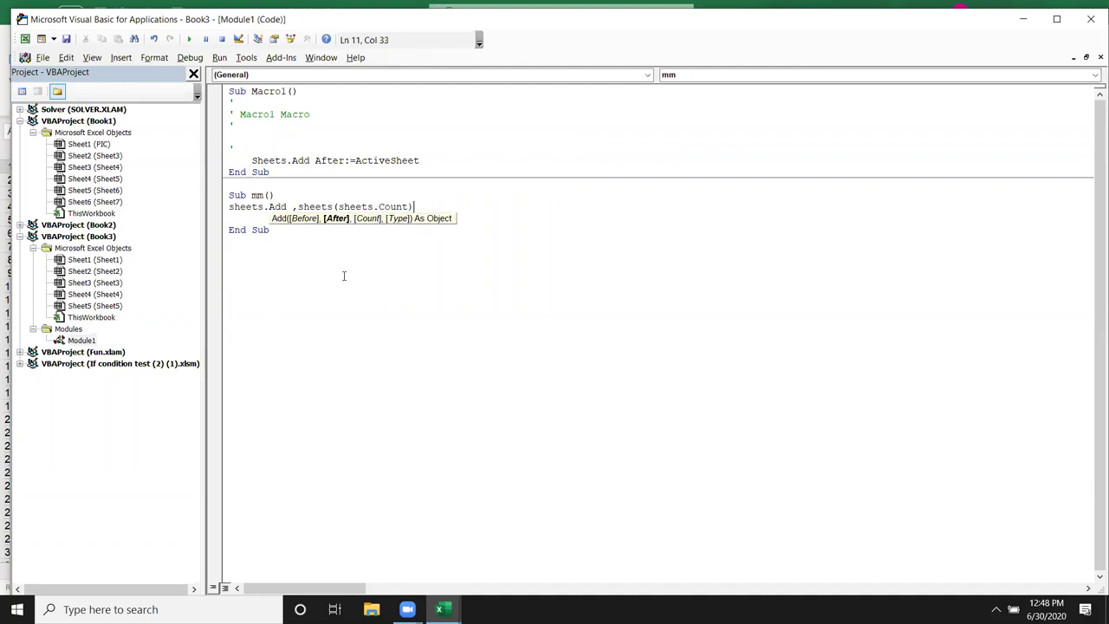
click(345, 276)
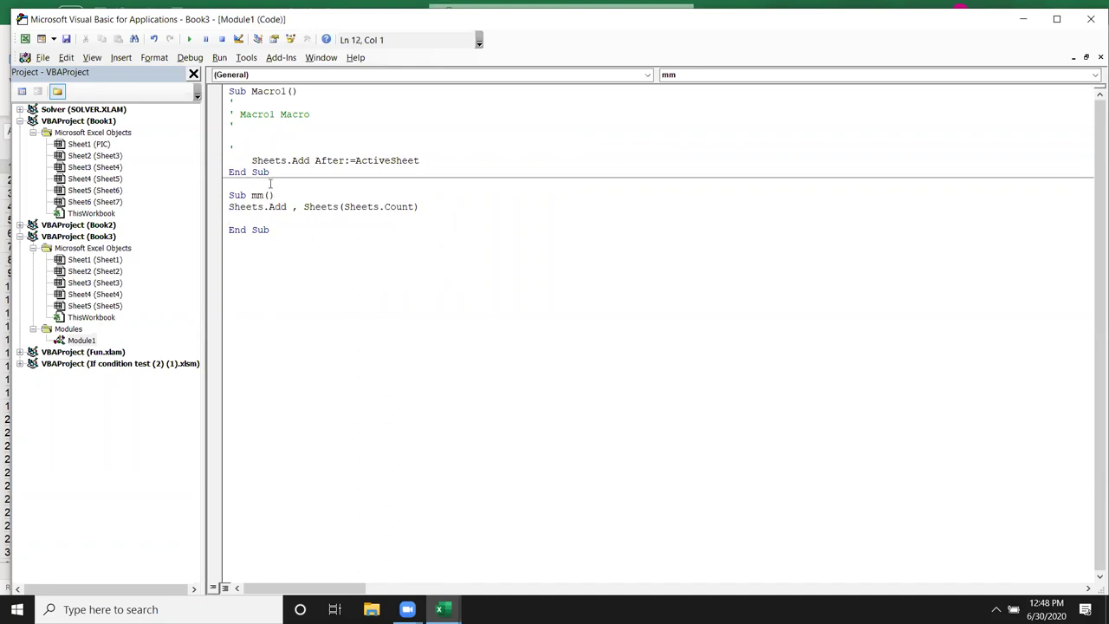
- Replace Sheets(Sheets.Count) in mm with After:=ActiveSheet copied from Macro1, then minimize the editor
click(344, 160)
drag(355, 160, 419, 160)
click(340, 207)
drag(340, 206, 420, 206)
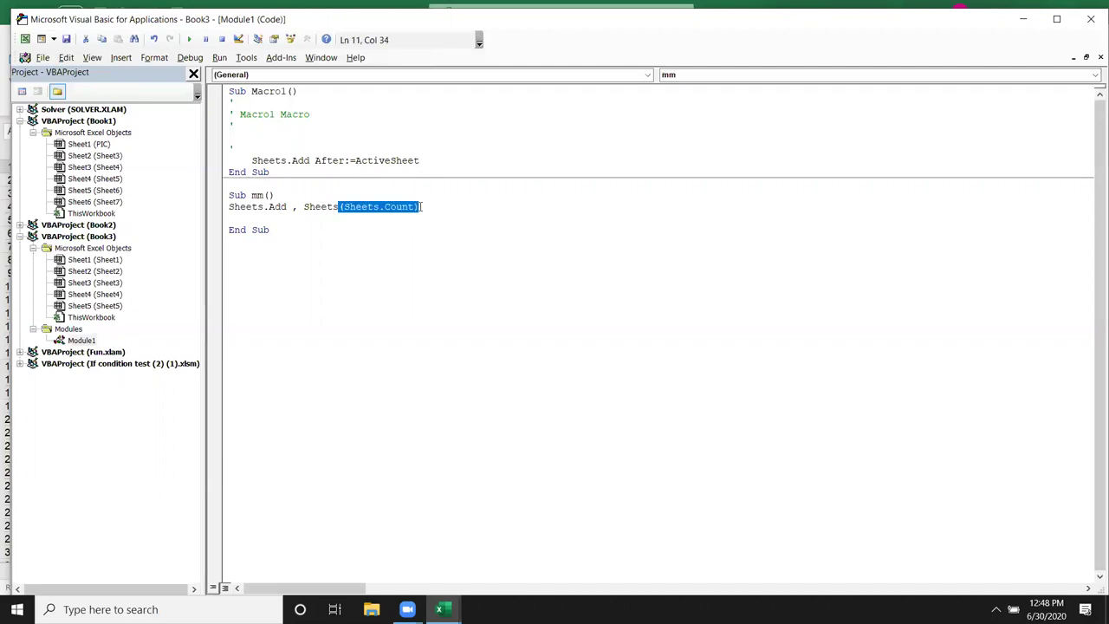
drag(421, 206, 296, 208)
drag(314, 160, 422, 161)
key(ctrl+c)
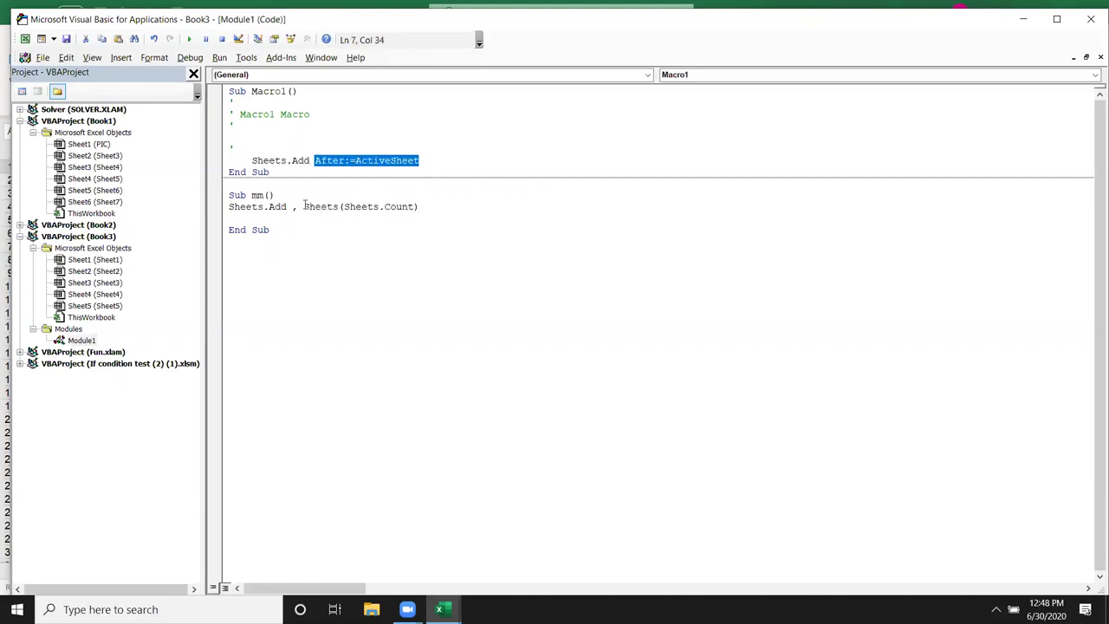
drag(303, 206, 441, 209)
key(ctrl+v)
click(348, 236)
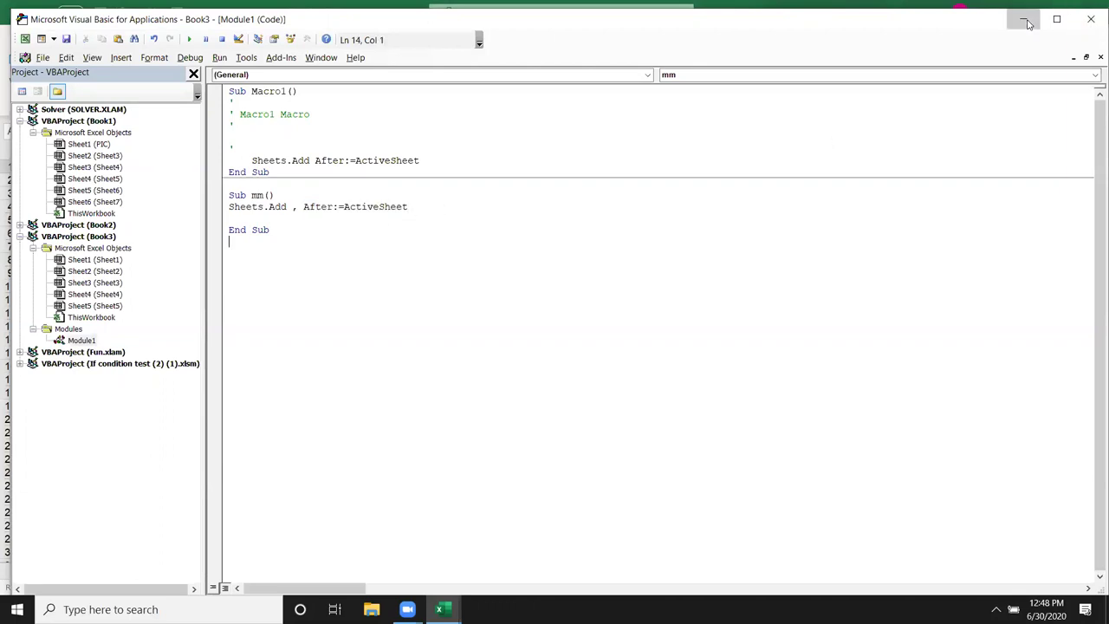
click(1025, 17)
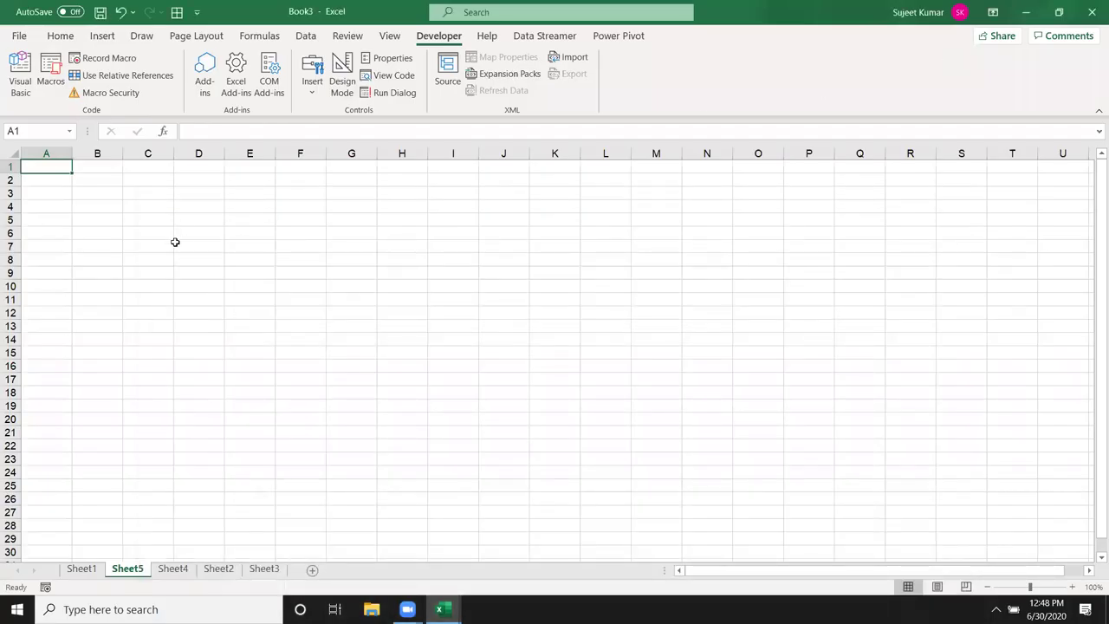
- Switch back to the Sheet1 tab of Book3
click(83, 570)
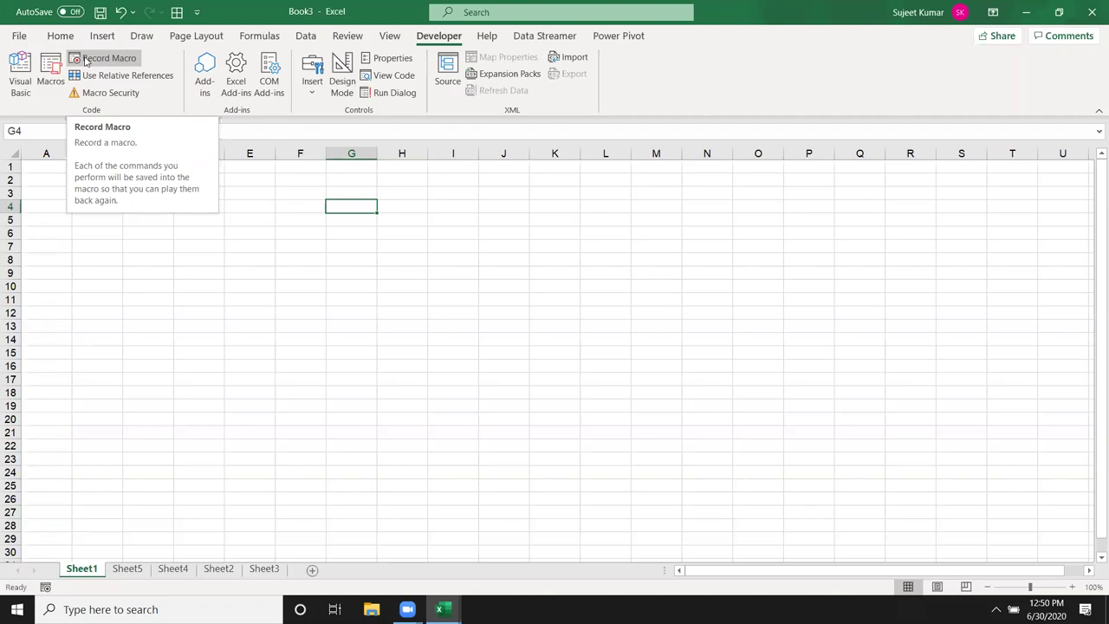
click(185, 272)
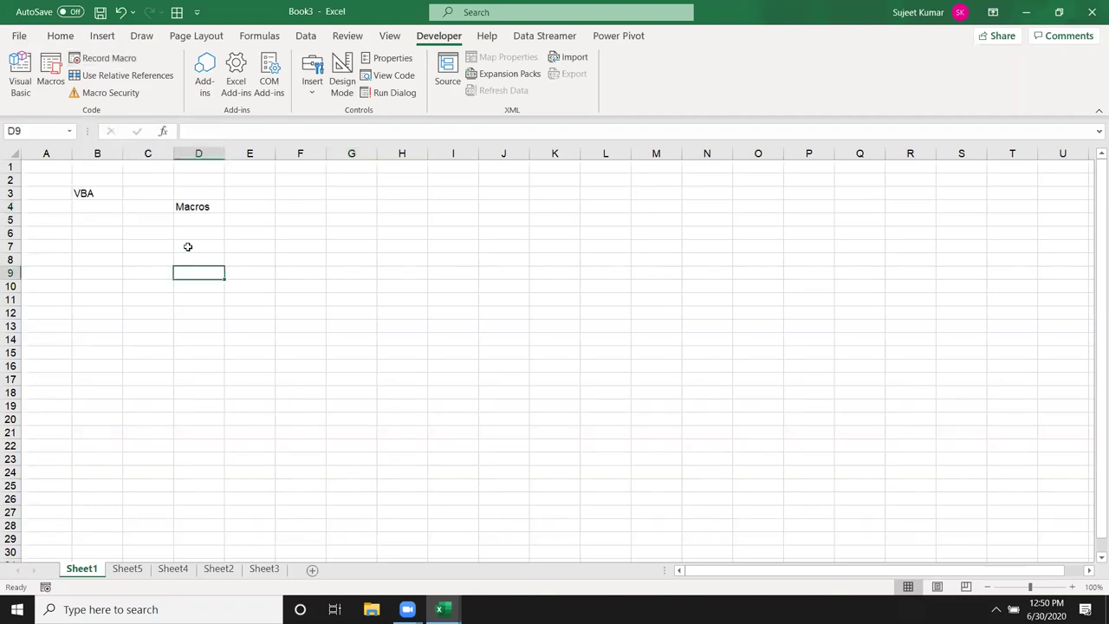
click(179, 232)
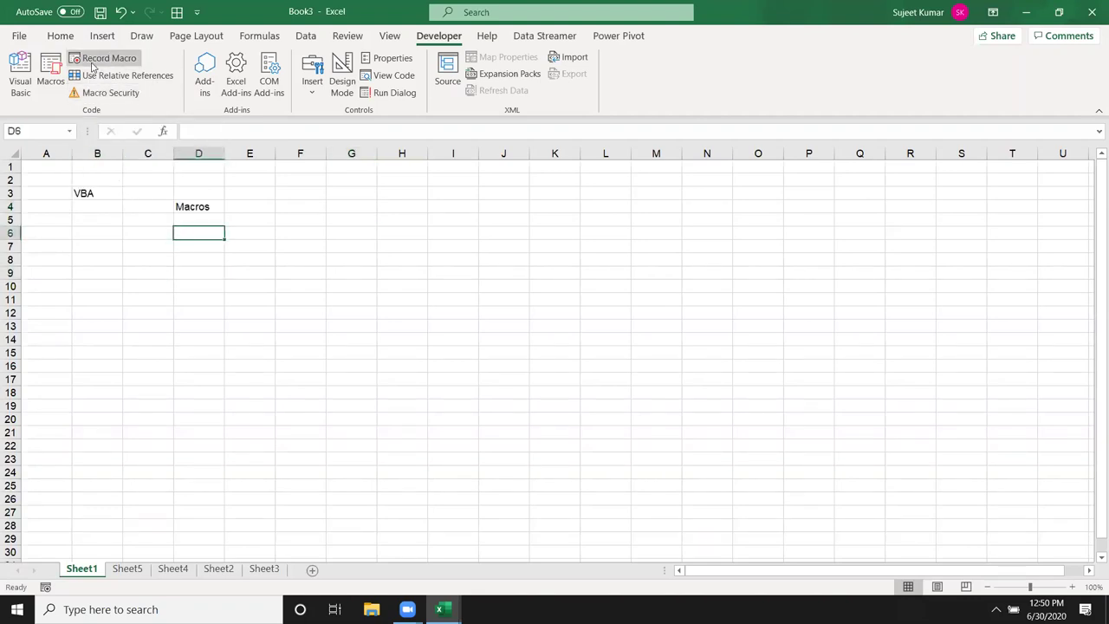
click(105, 193)
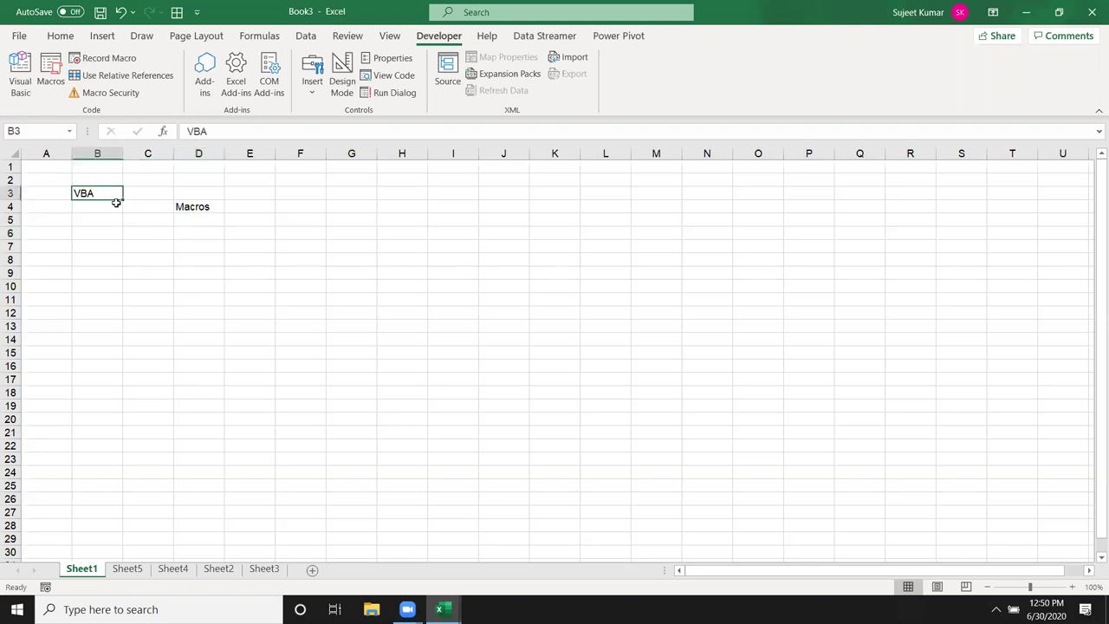
click(213, 208)
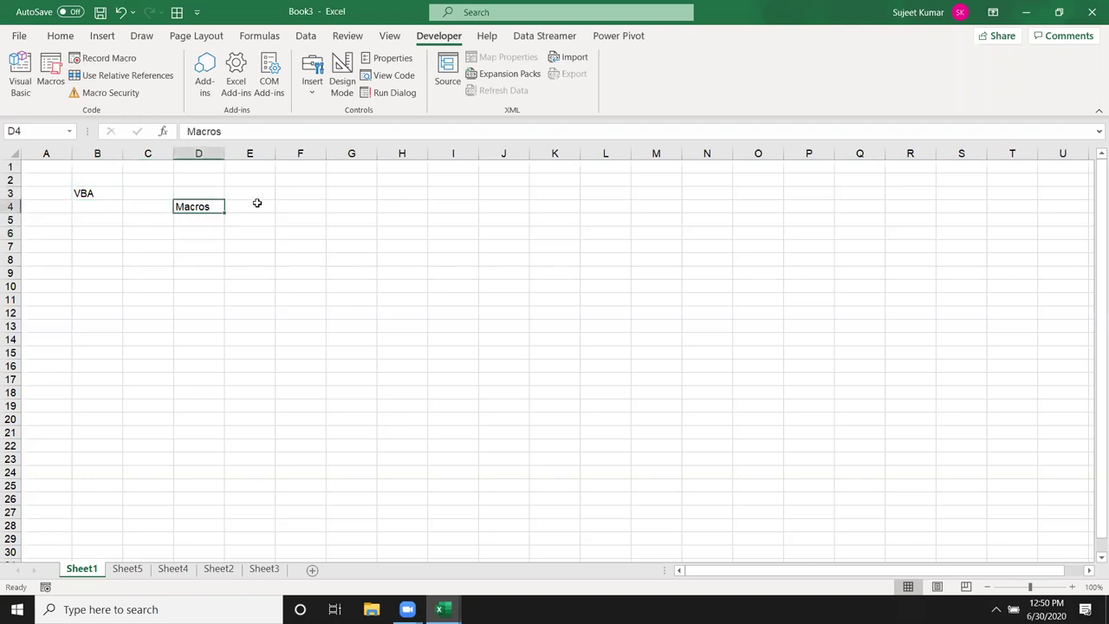
click(89, 203)
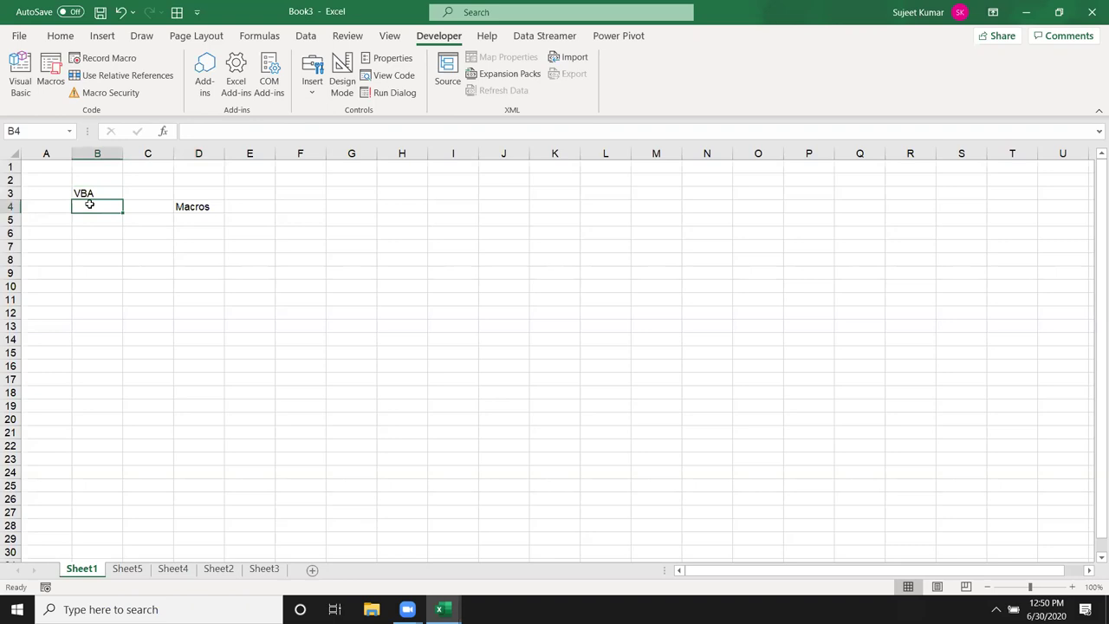
click(87, 195)
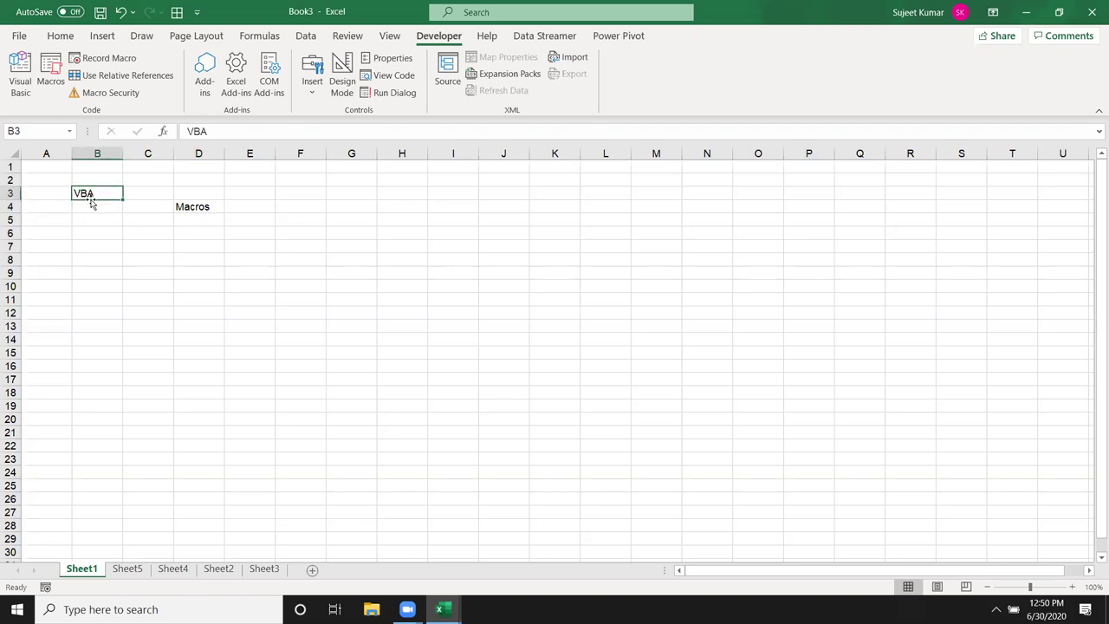
click(221, 209)
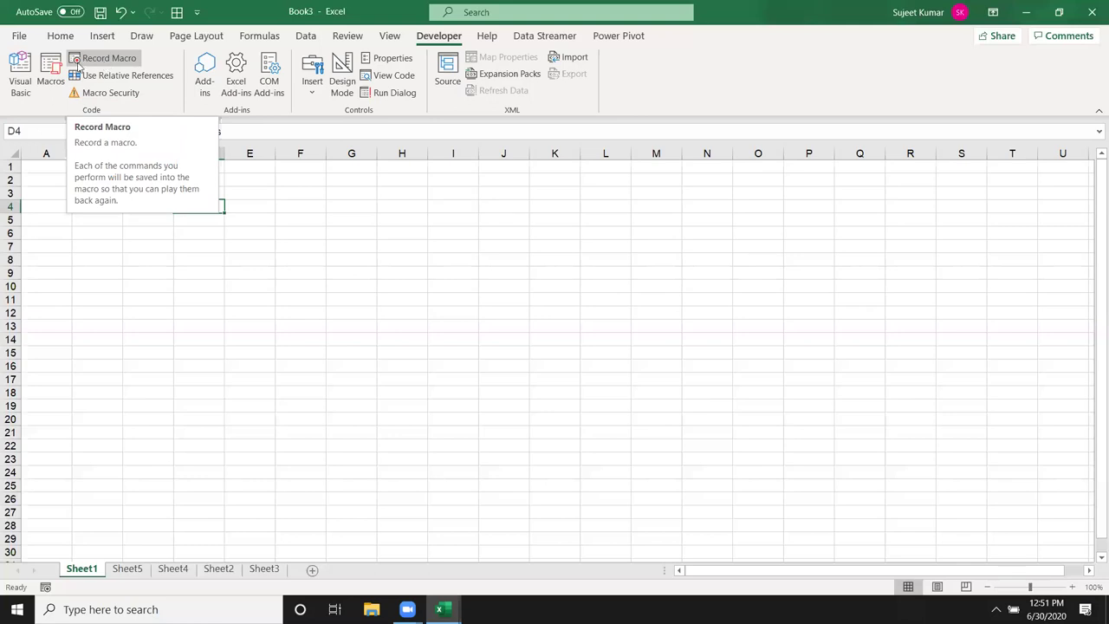
click(212, 232)
click(206, 216)
click(204, 207)
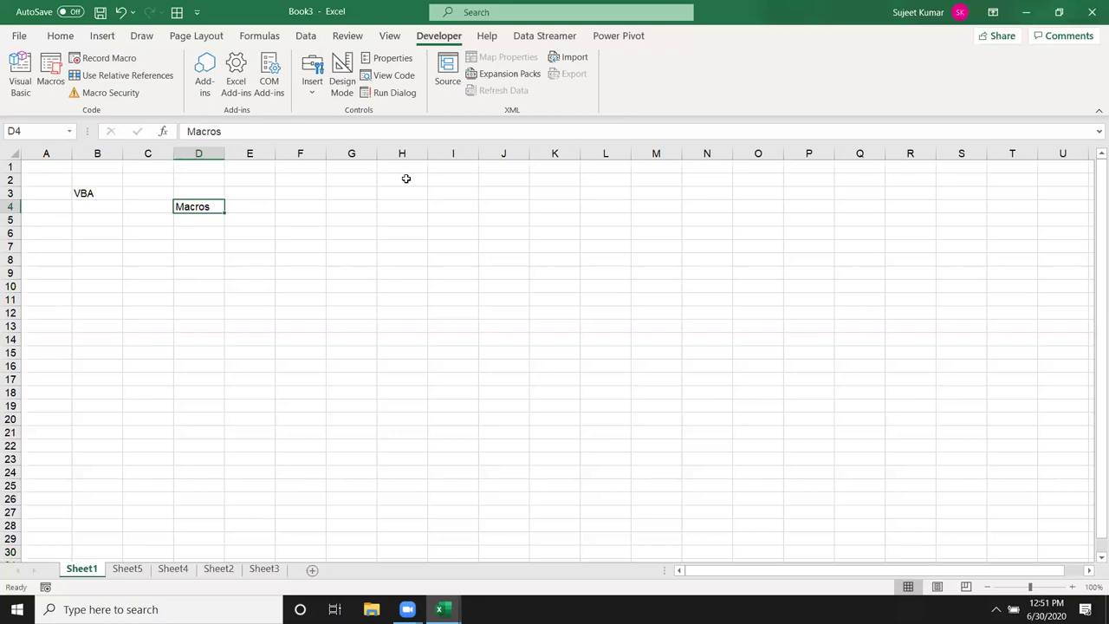
drag(359, 181, 575, 268)
drag(695, 292, 696, 296)
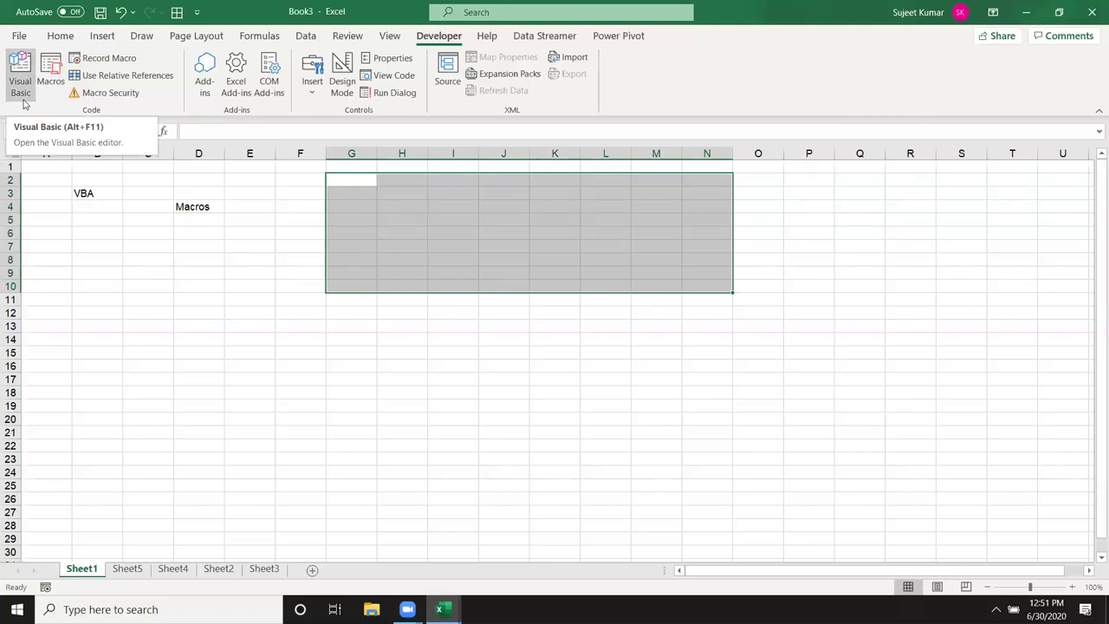
click(48, 92)
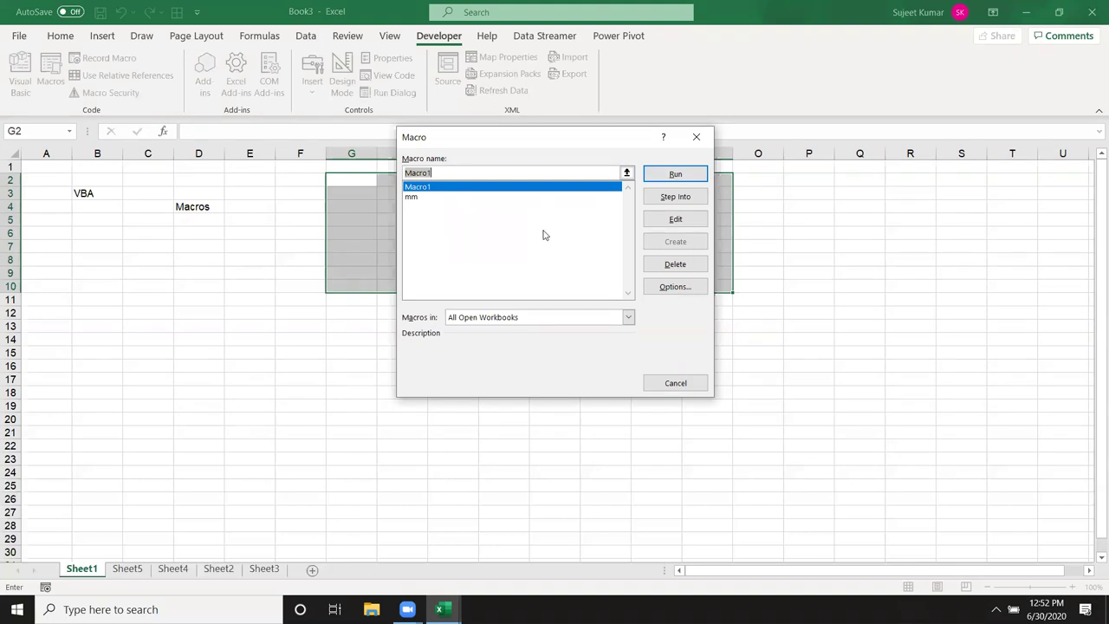
click(696, 139)
click(231, 284)
click(199, 258)
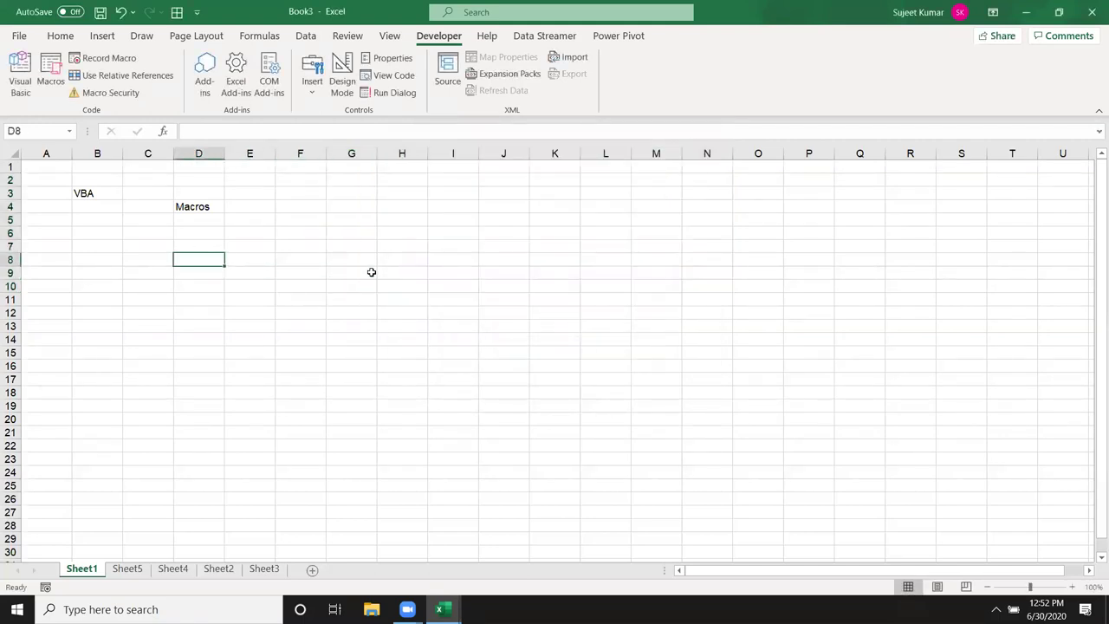
- Enter Function in D8, and try then cancel a =VL formula in H9
text(Function)
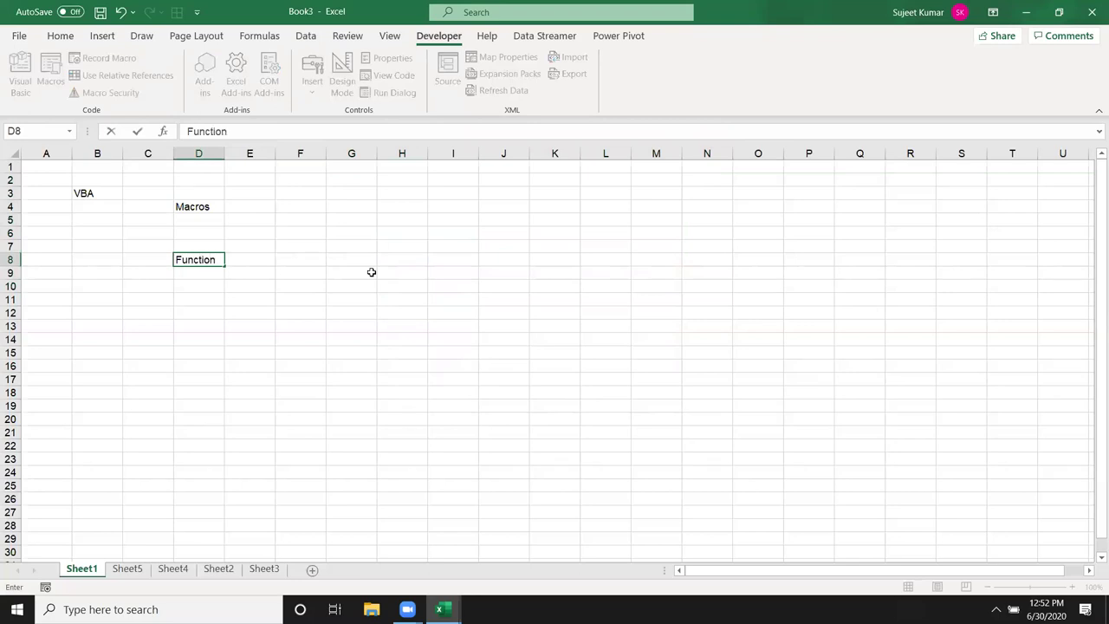
key(Return)
click(392, 273)
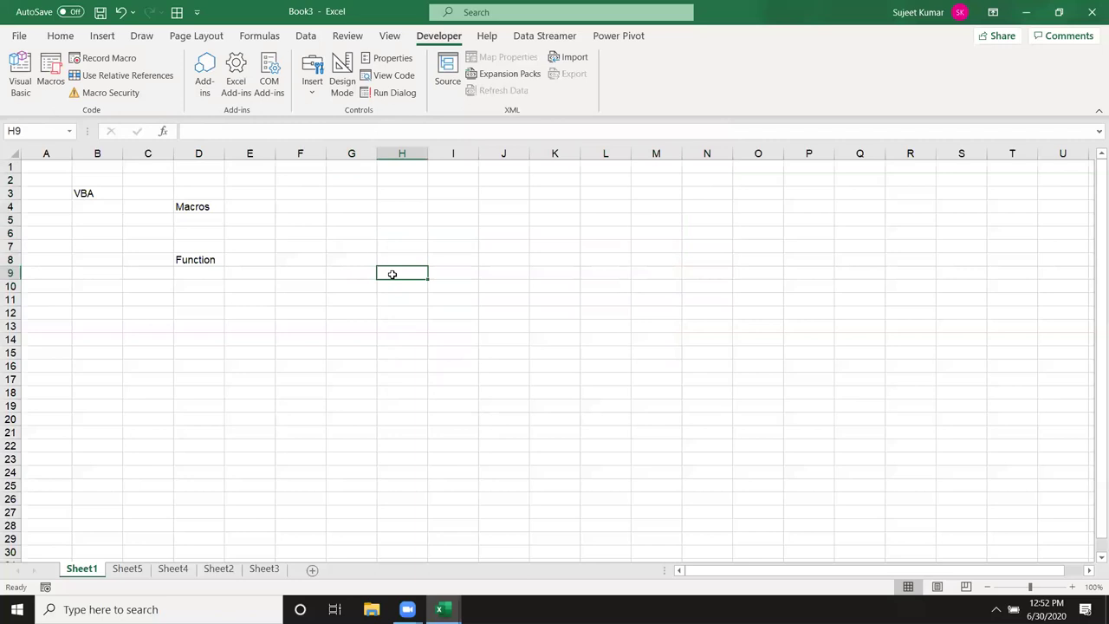
text(=vl)
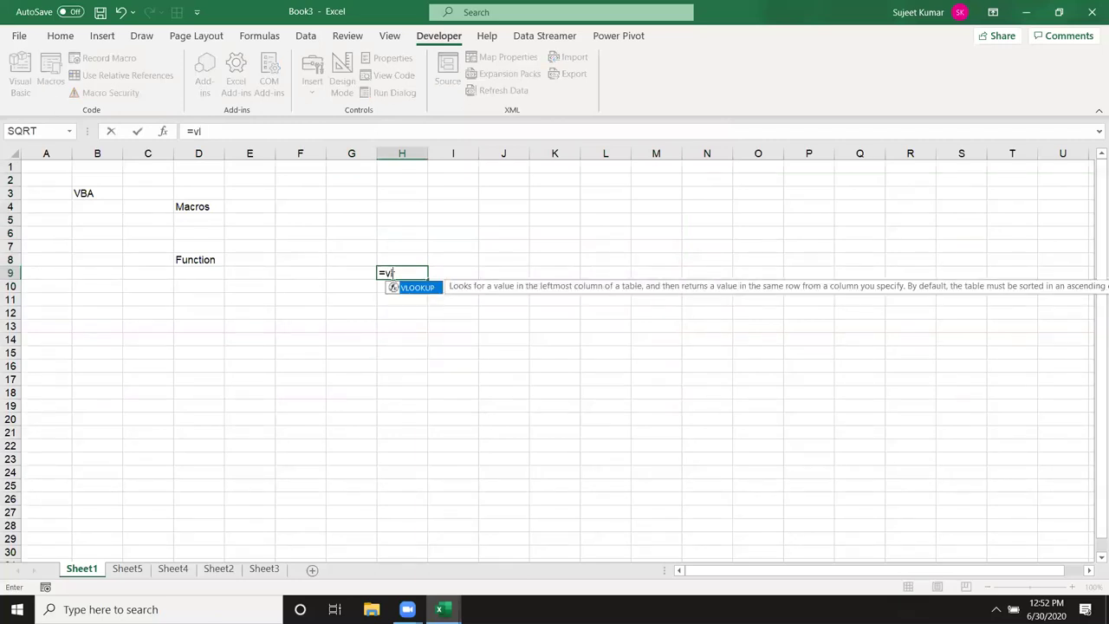
key(Escape)
key(Escape)
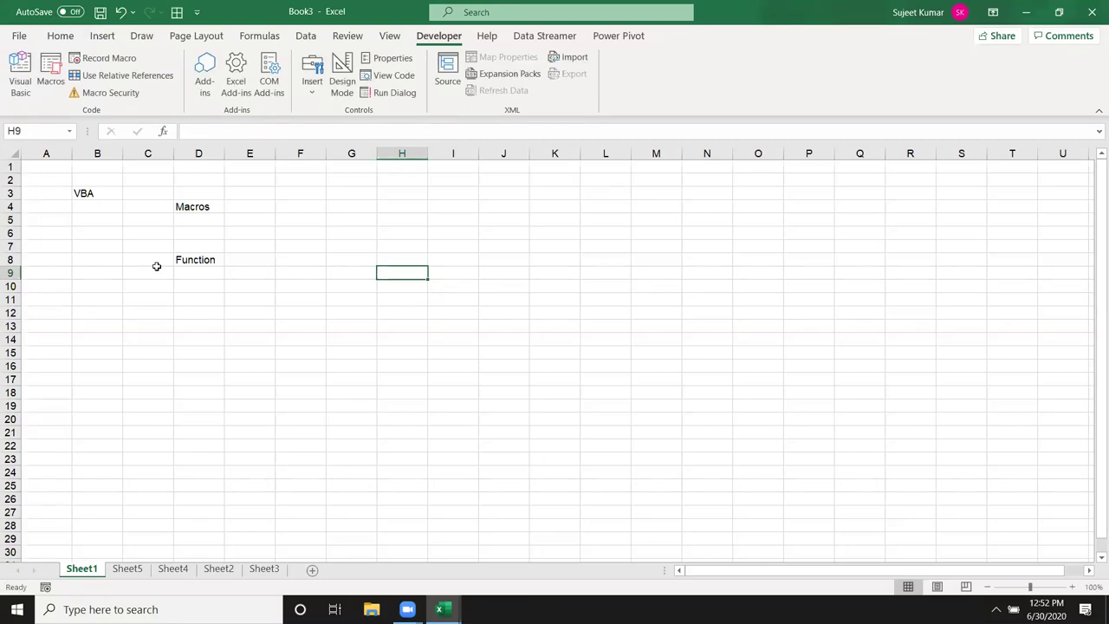
click(191, 270)
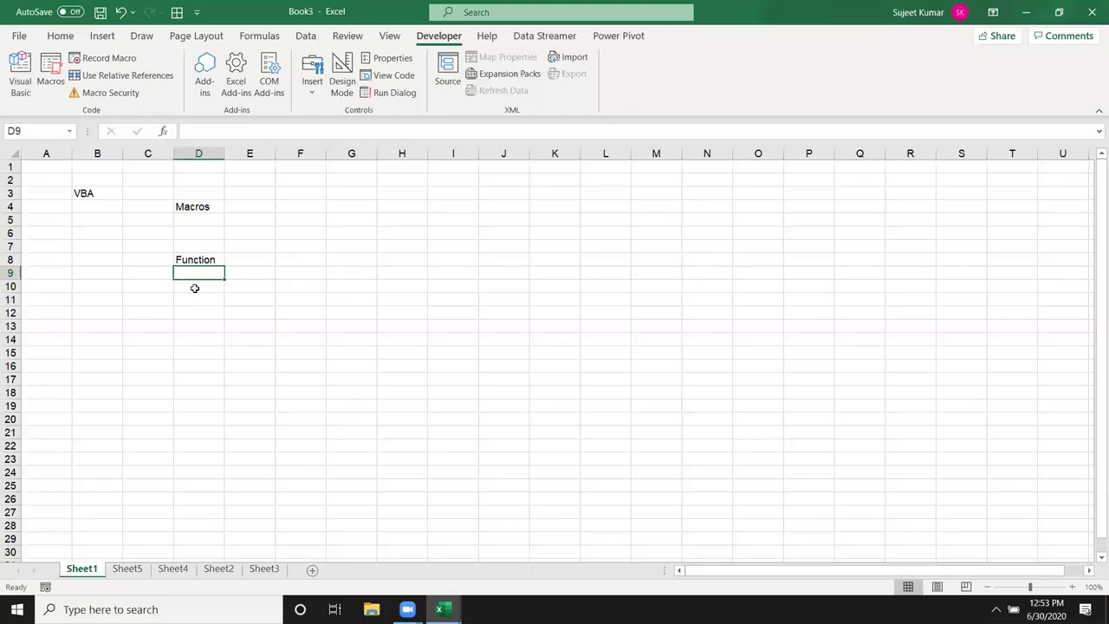
key(Up)
key(Right)
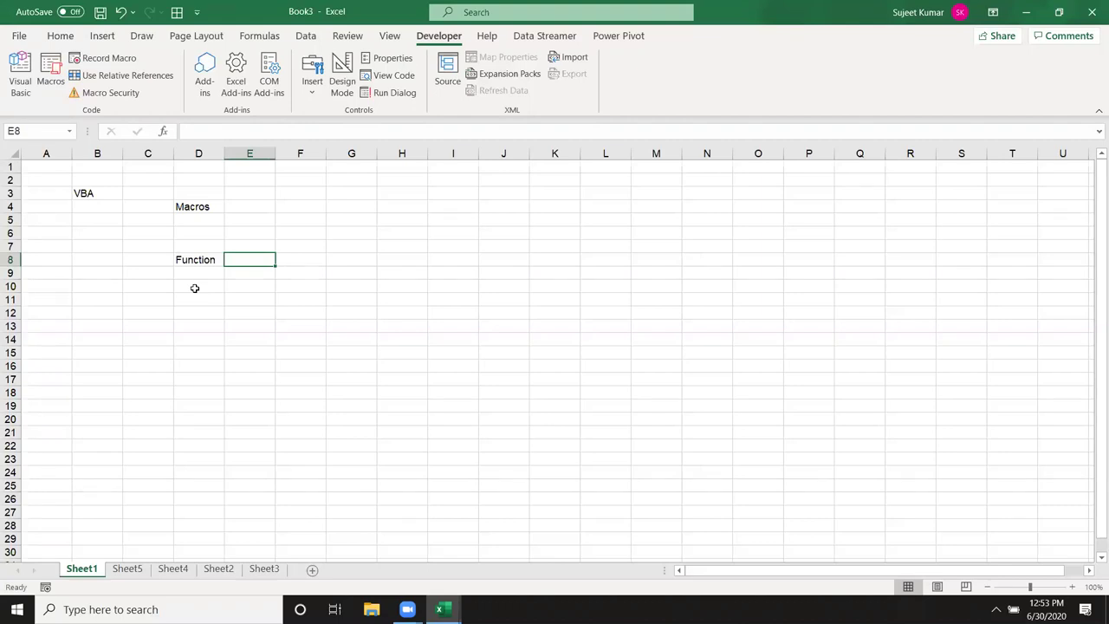
- Enter MRP in A11 and begin typing Cost in A10
click(49, 301)
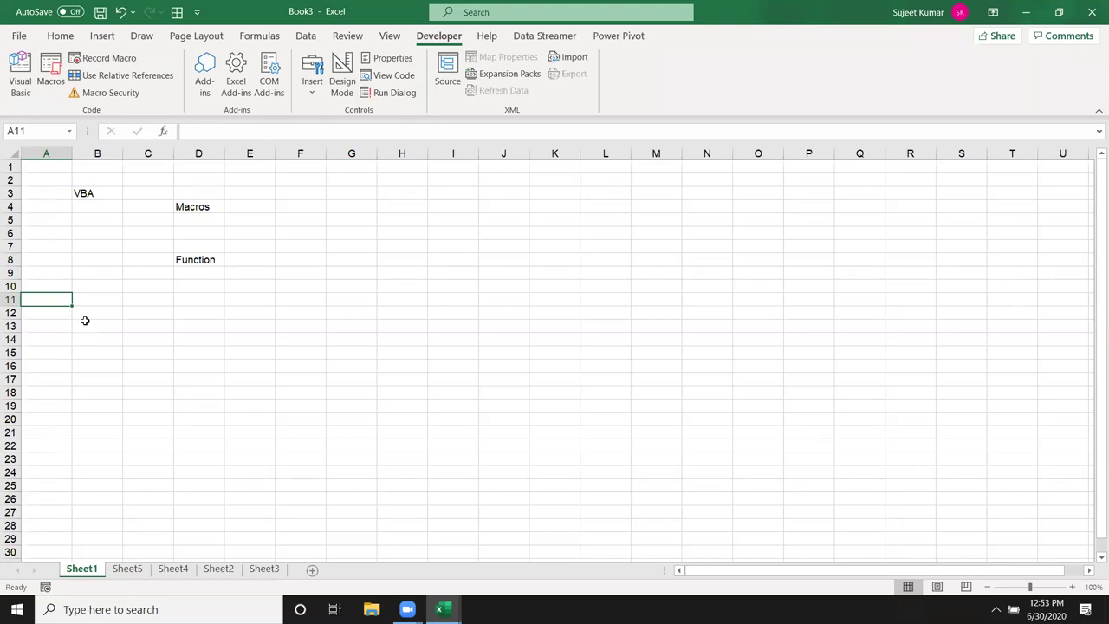
text(MRP)
key(Tab)
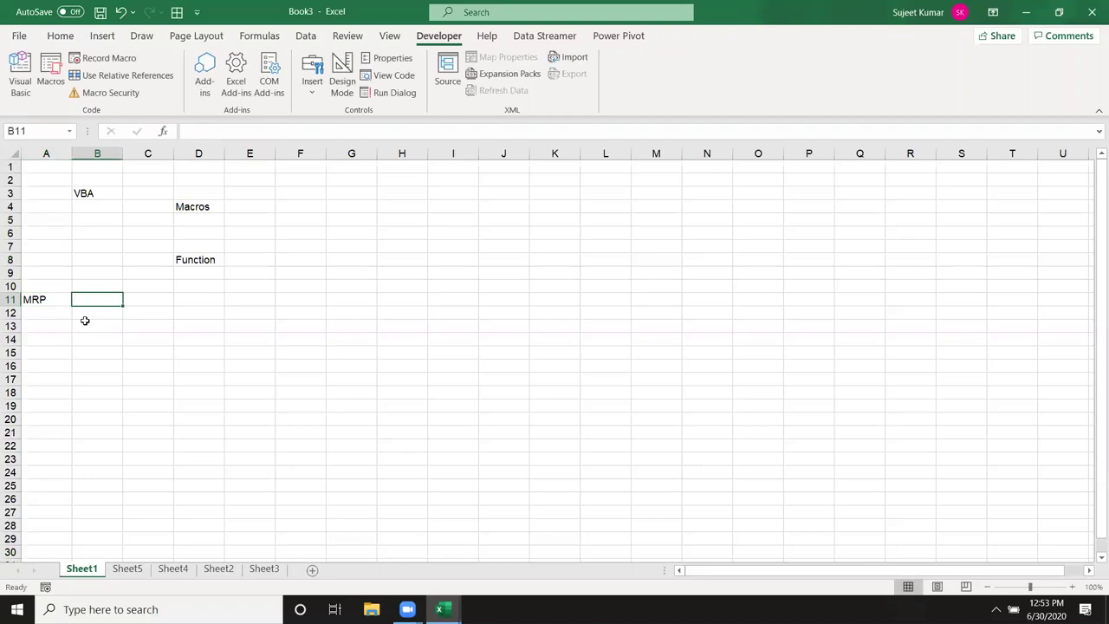
key(Up)
key(Left)
text(Co)
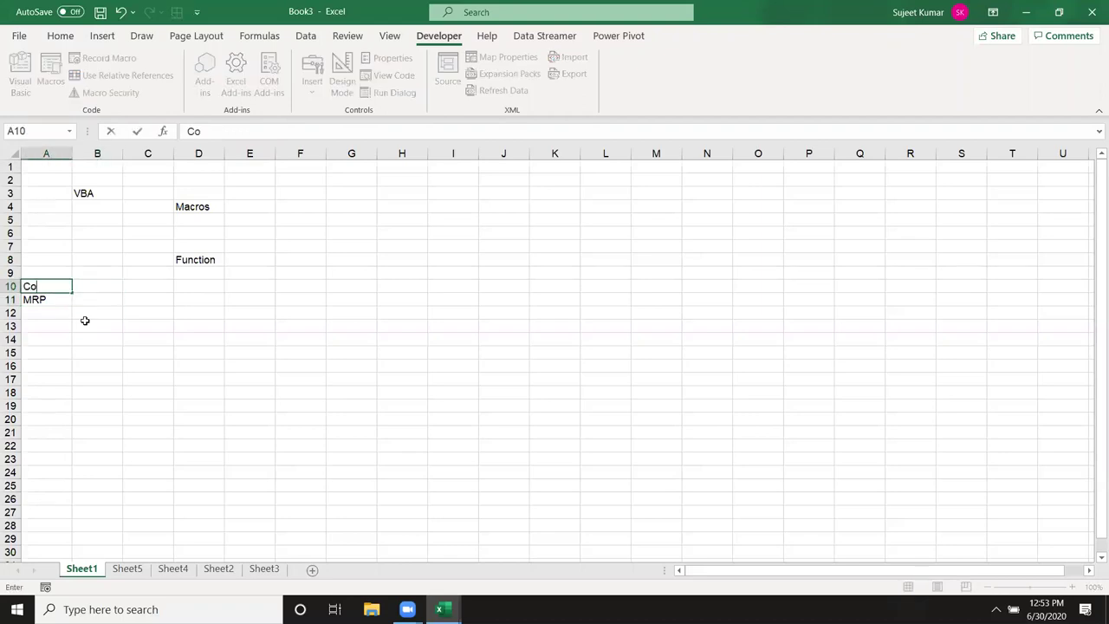
text(st)
- Enter Cost 50 in row 10 and the 5% markup formula =B10*5% in C12
key(Tab)
text(50)
key(Return)
key(Return)
key(Right)
text(=)
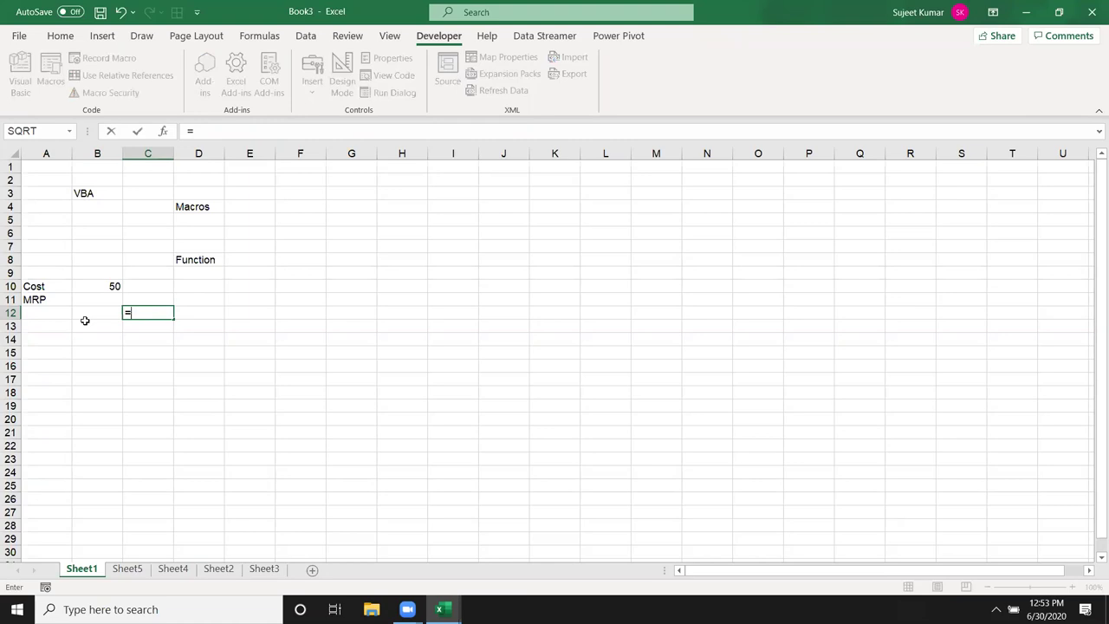
key(Up)
key(Up)
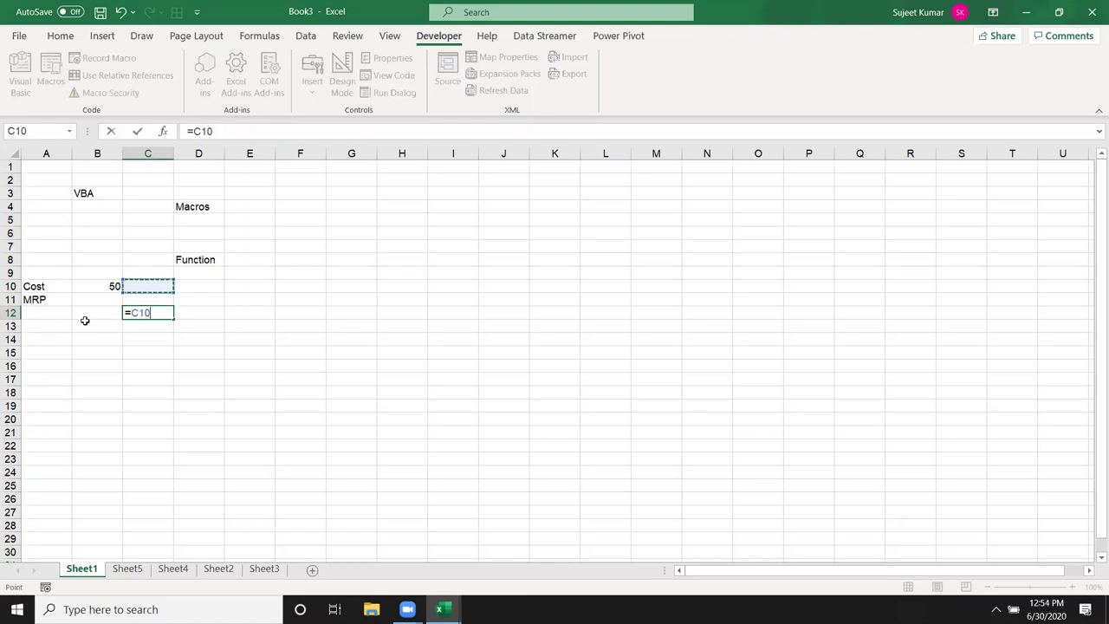
key(Left)
text(*5%)
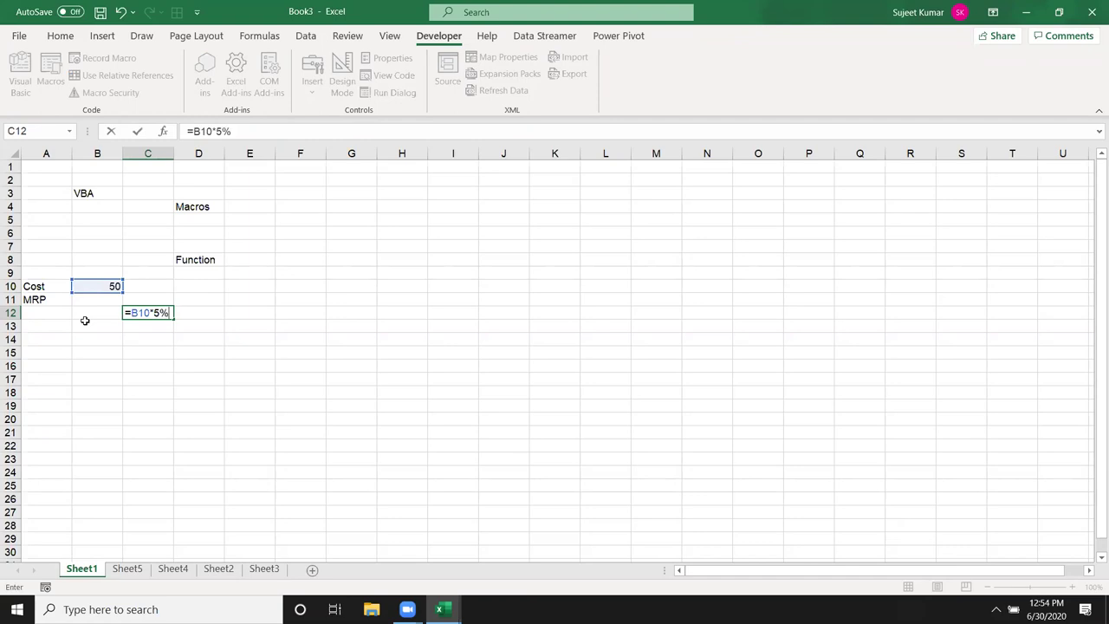
key(Return)
- Build a total formula in C13 adding the markup in C12 to the cost
text(=)
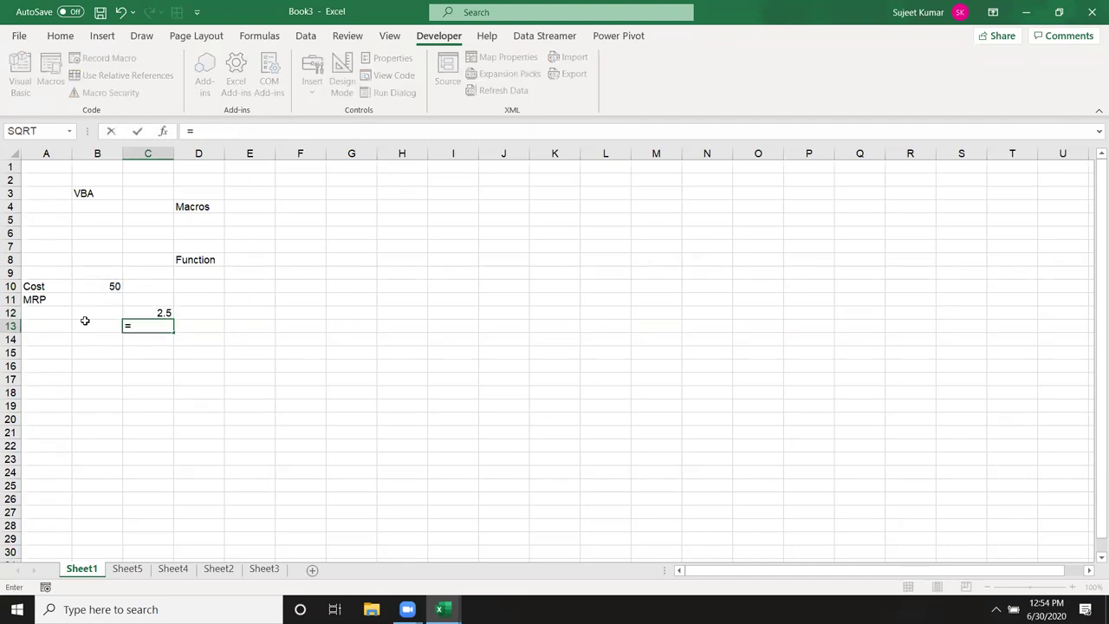
key(Up)
text(+)
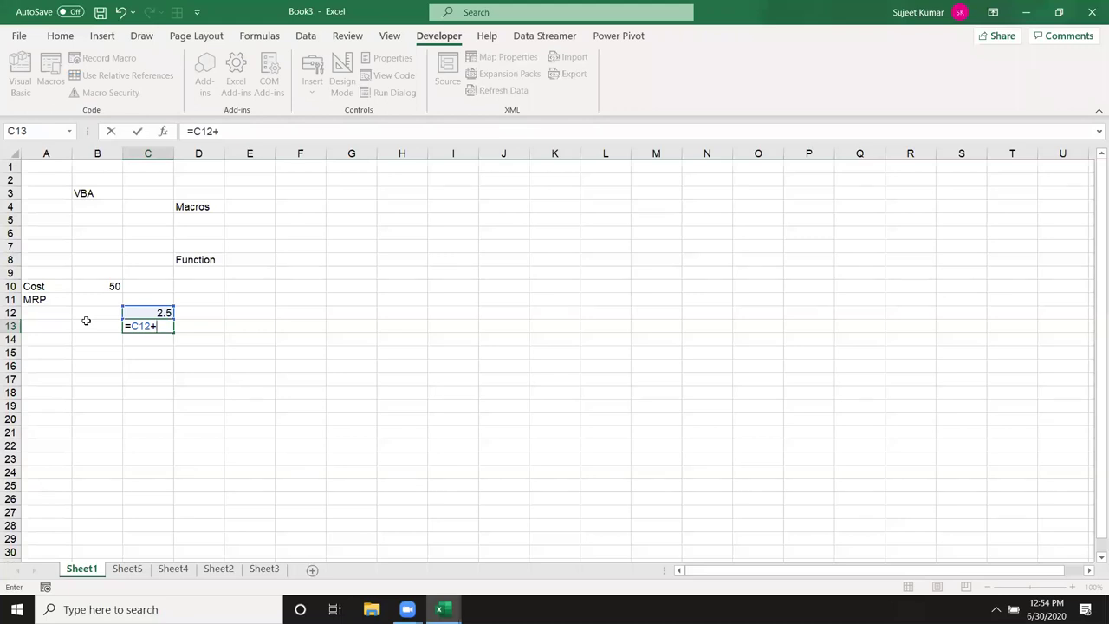
key(Up)
key(Up)
key(Up)
key(Left)
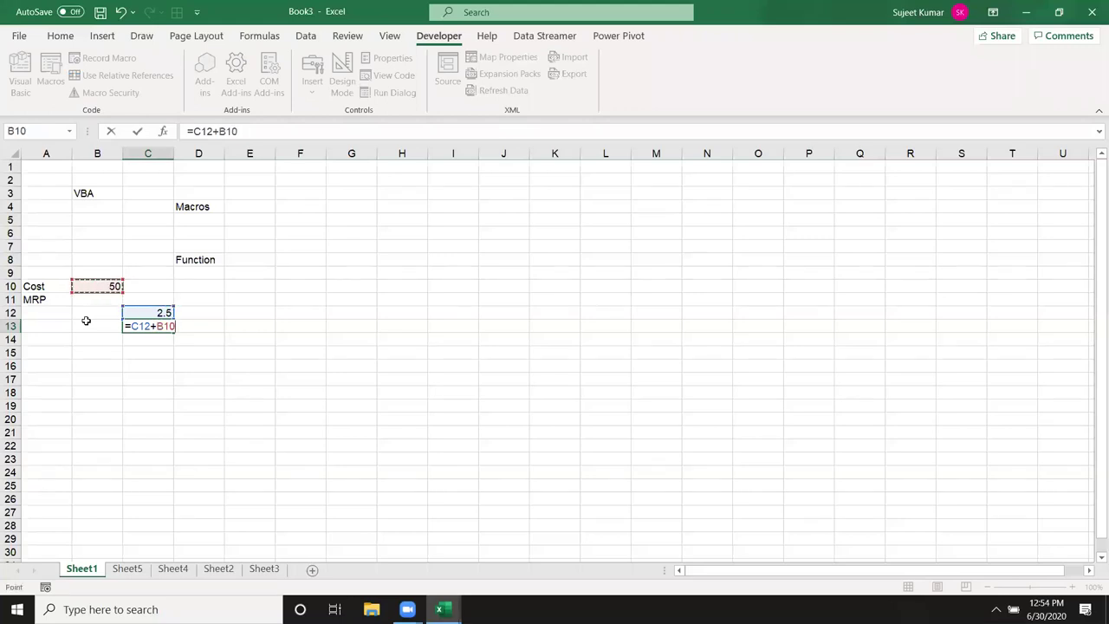
key(Left)
key(Return)
key(Up)
key(Left)
- Cancel a stray formula in A13 and rebuild the C13 total as cost plus markup, 52.5
key(Left)
text(=)
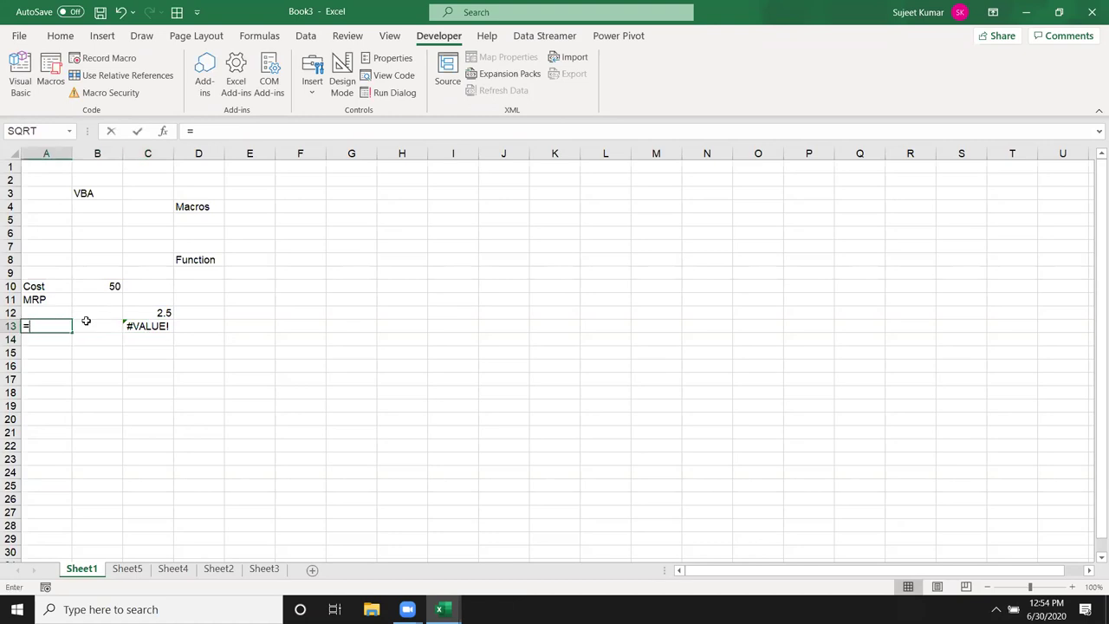
key(Up)
key(Up)
key(Up)
key(Escape)
key(Right)
key(Right)
text(=)
key(Up)
key(Up)
key(Up)
key(Left)
text(+)
key(Up)
text(+)
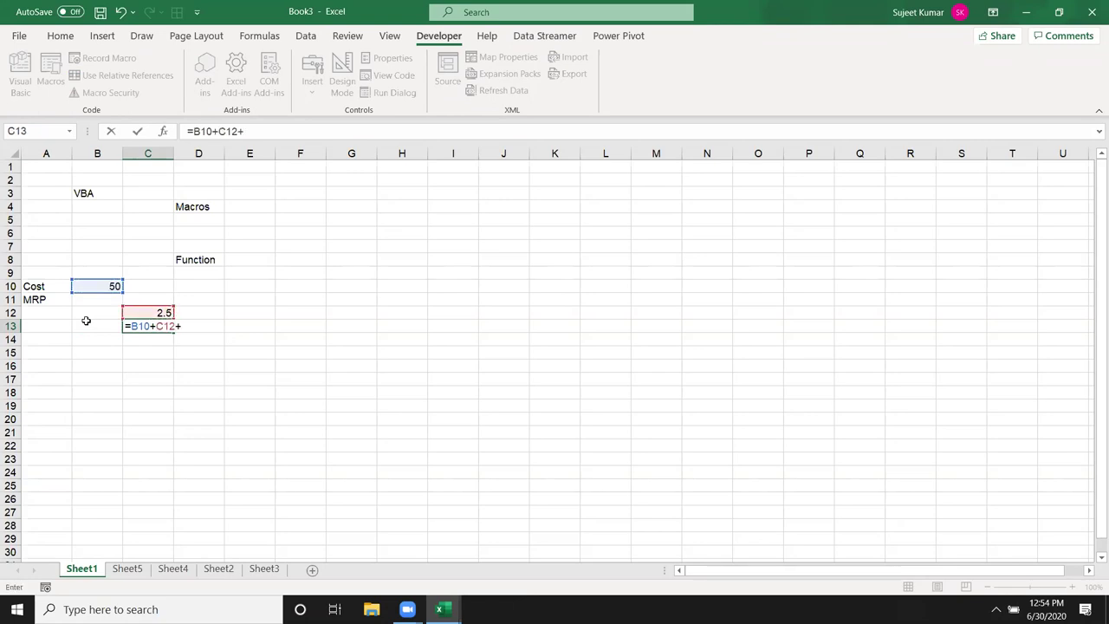
key(BackSpace)
key(Return)
- Start a 10% markup formula on the C13 total in D12
key(Up)
key(Right)
key(Up)
text(=)
key(Down)
key(Left)
text(*10%)
- Commit the 10% markup in D12 and total D13 as C13 plus D12, giving 57.75
key(Return)
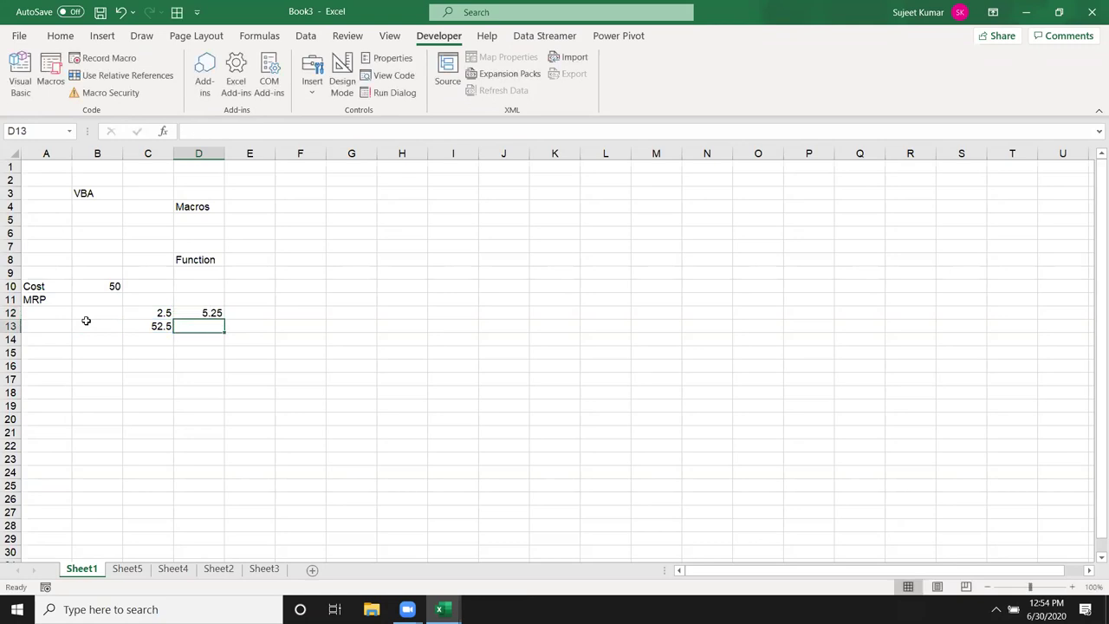
text(=)
key(Left)
text(+)
key(Up)
key(Return)
- Enter the 15% markup of D13 in E12, giving 8.6625
key(Up)
key(Right)
key(Up)
text(=)
key(Down)
key(Left)
text(*10)
key(BackSpace)
text(5%)
key(Return)
- Total E13 as D13 plus E12, giving 66.4125
text(=)
key(Left)
text(+)
key(Up)
key(Return)
- Enter the 20% markup of E13 in F12, giving 13.2825
key(Up)
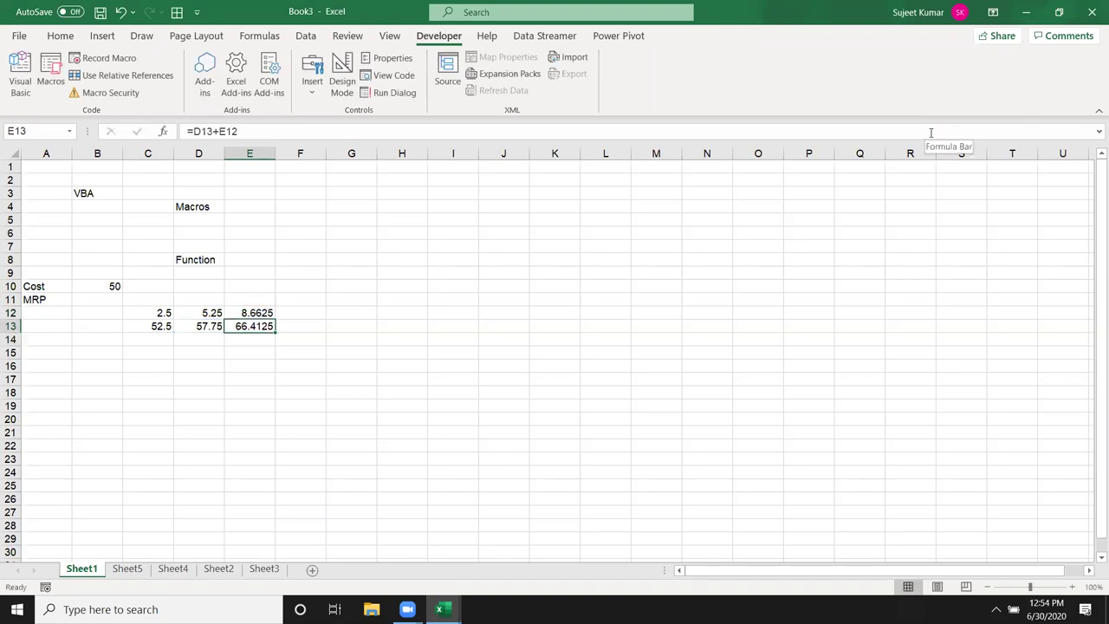
key(Up)
key(Right)
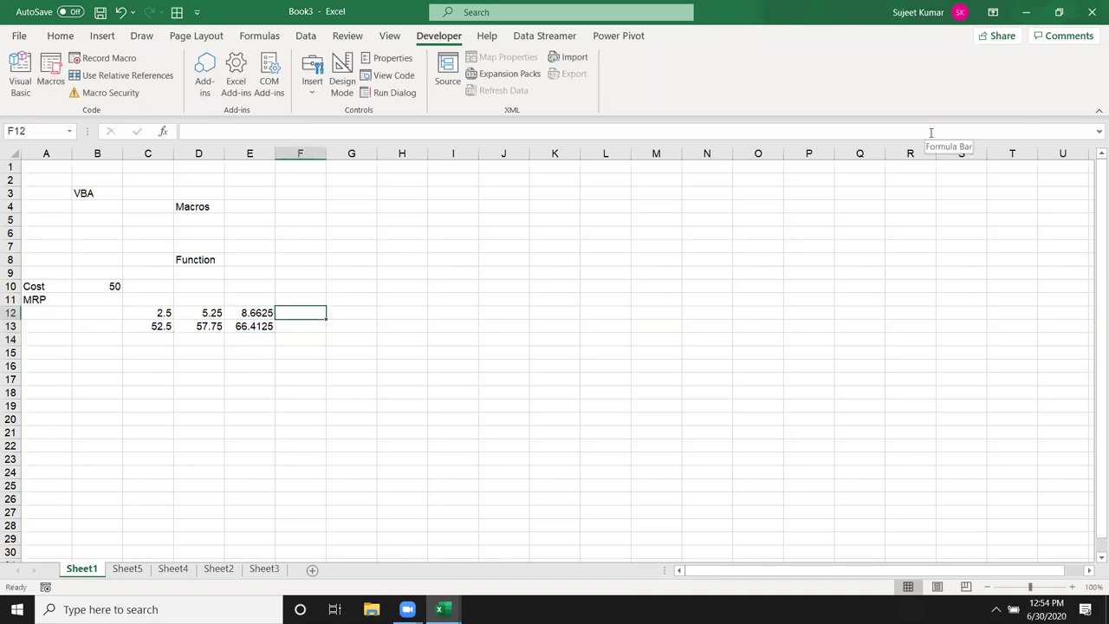
text(=)
key(Left)
key(Down)
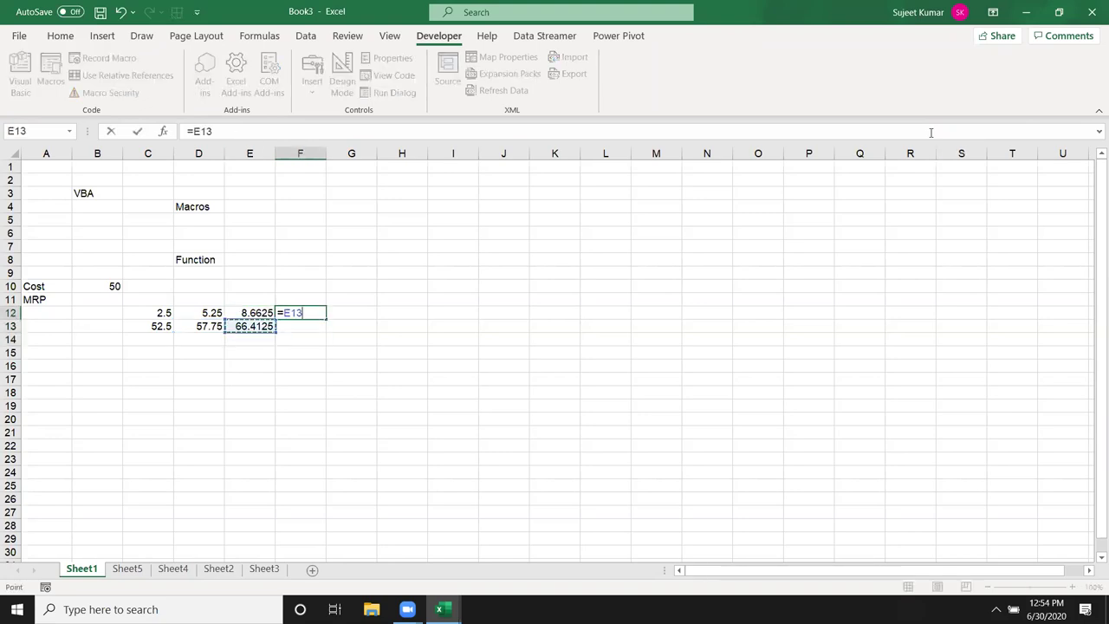
text(*20%)
key(Return)
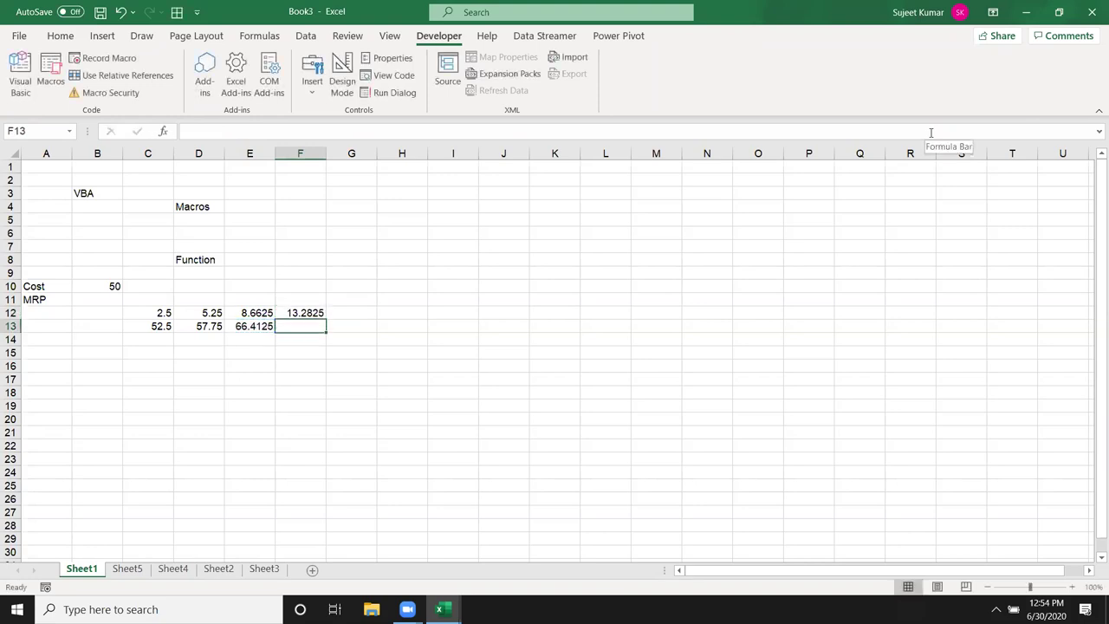
- Total F13 as E13 plus F12, giving the final 79.695
text(=)
key(Left)
text(+)
key(Up)
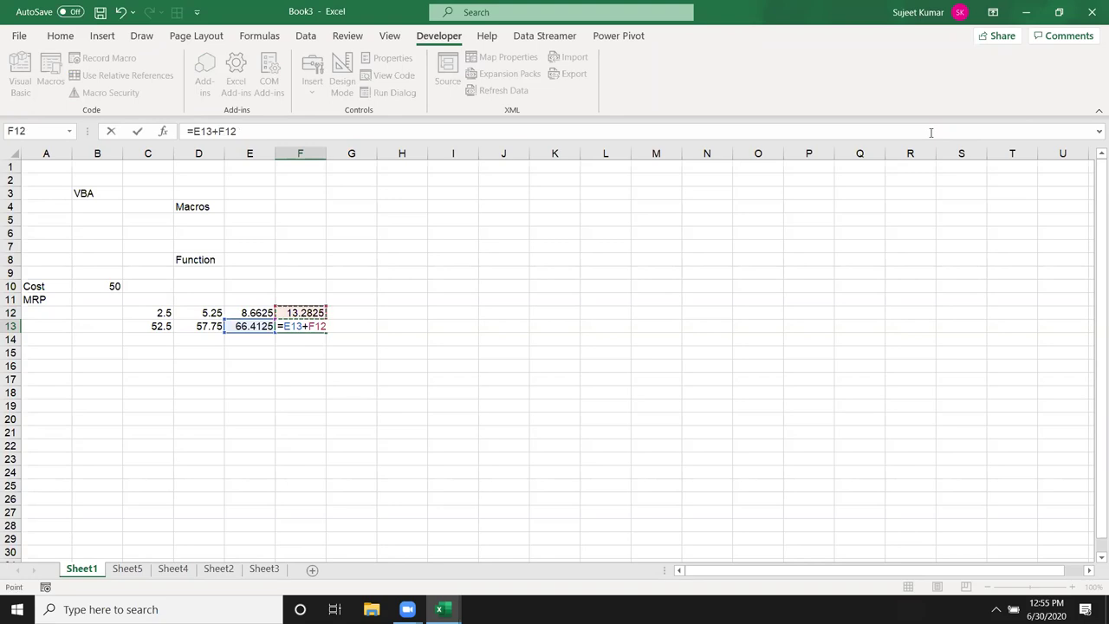
key(Return)
- Select the C12:F13 calculation block, then leave only C12 selected
key(Up)
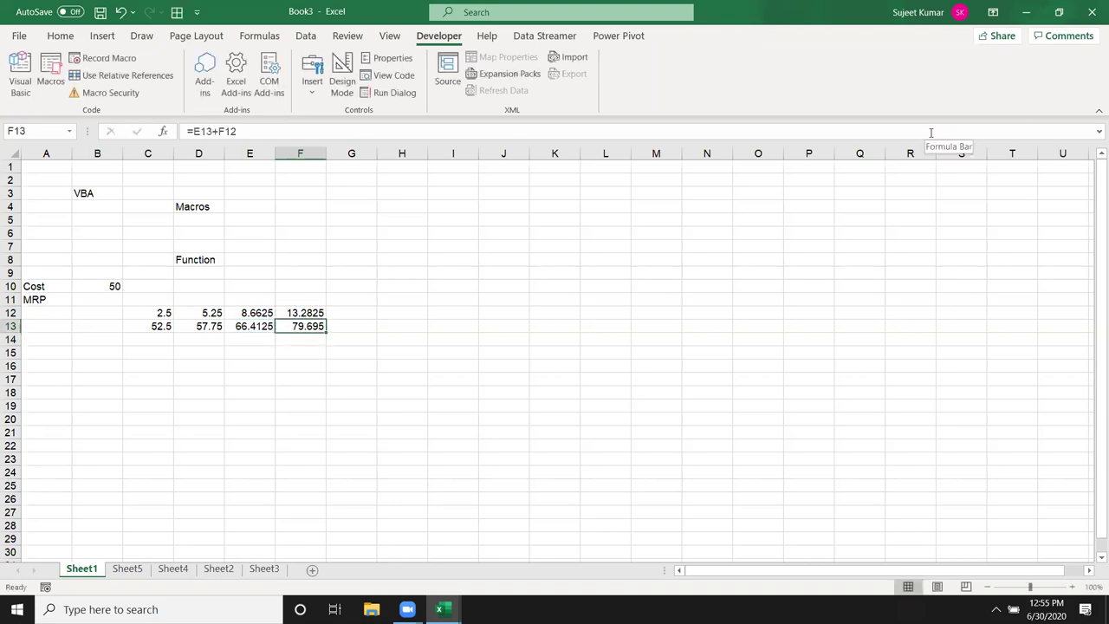
key(Left)
key(Left)
key(Up)
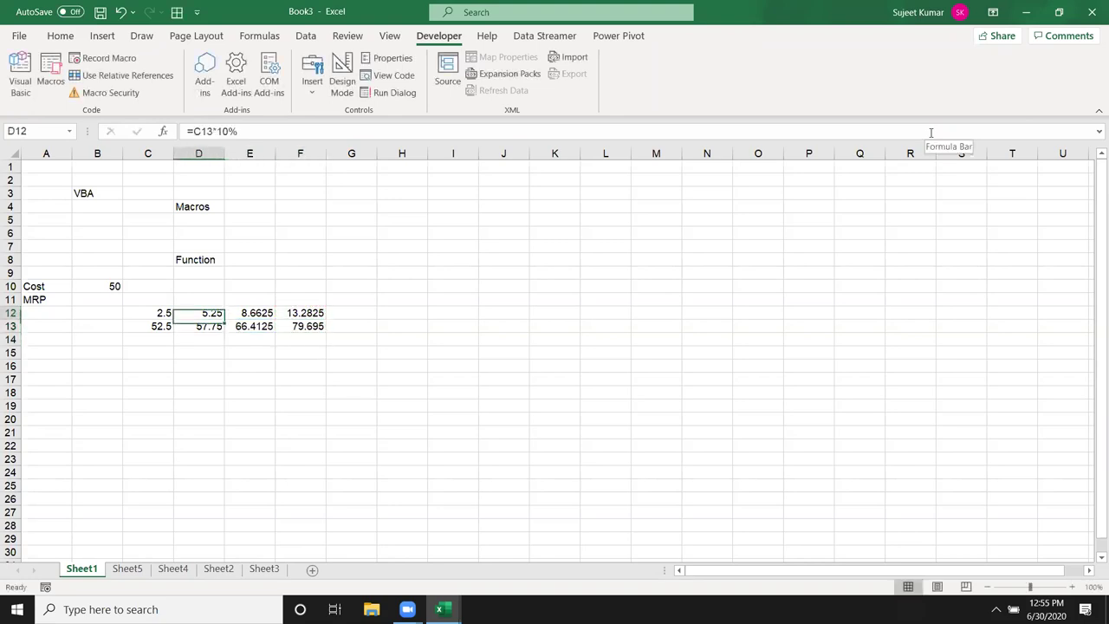
key(Left)
key(shift+Right)
key(shift+Right)
key(shift+Right)
key(shift+Down)
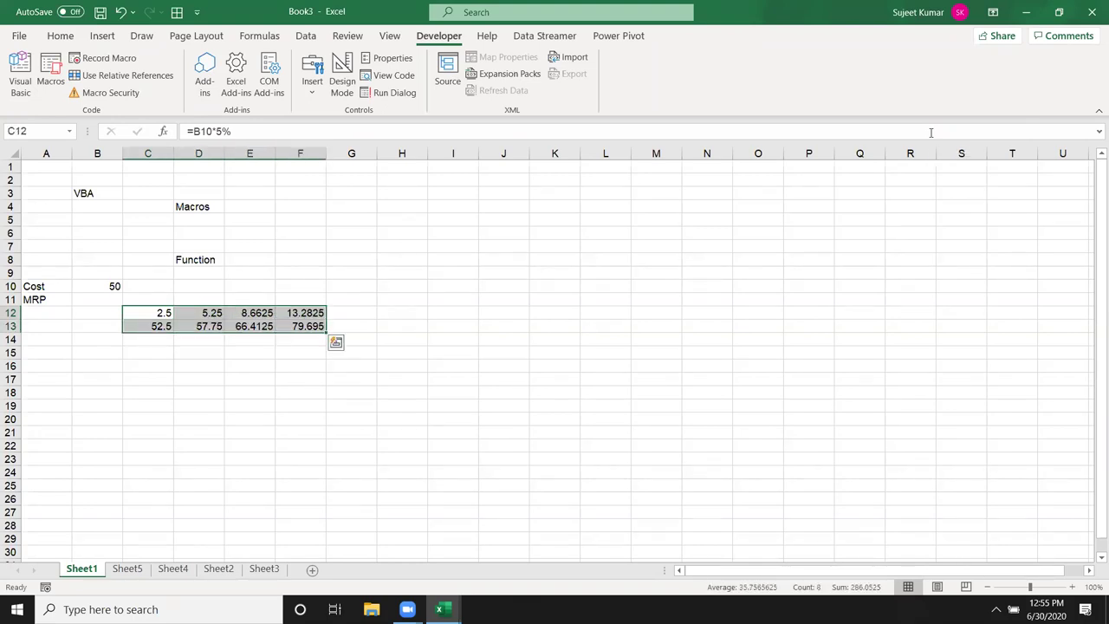
key(Up)
key(Down)
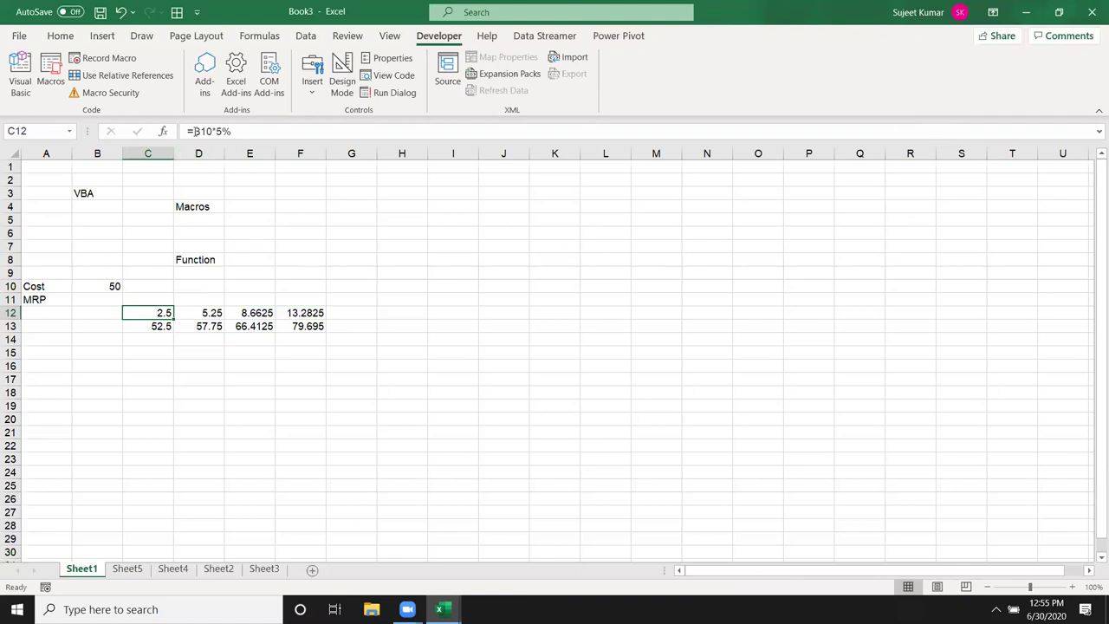
- Replace the C12 reference in C13 with (B10*5%) and clear C12
drag(193, 131, 253, 135)
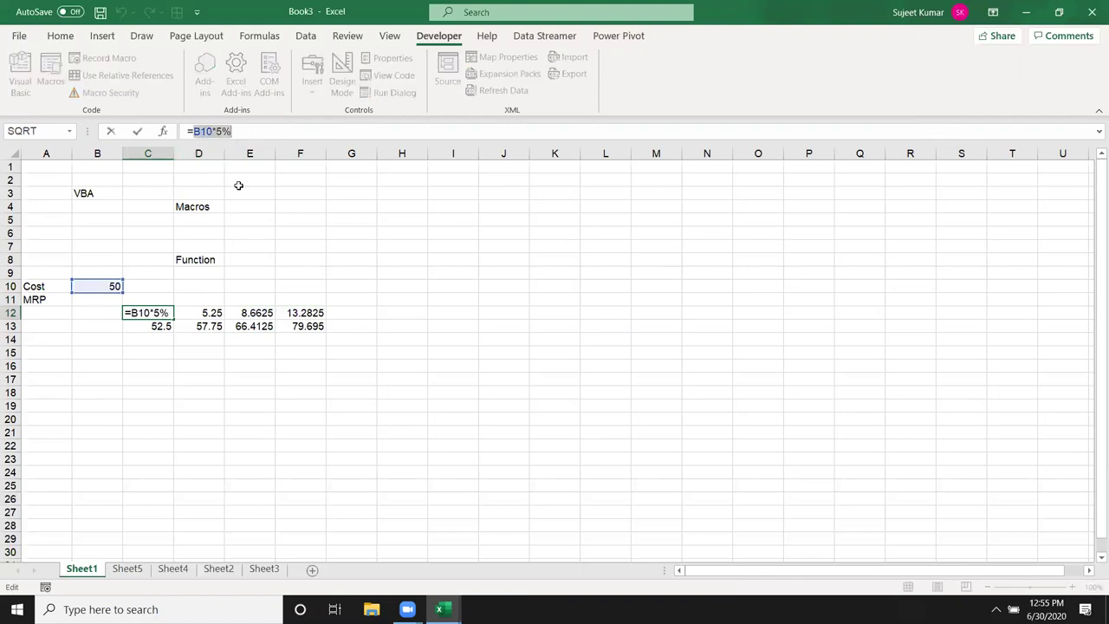
key(Escape)
double_click(154, 327)
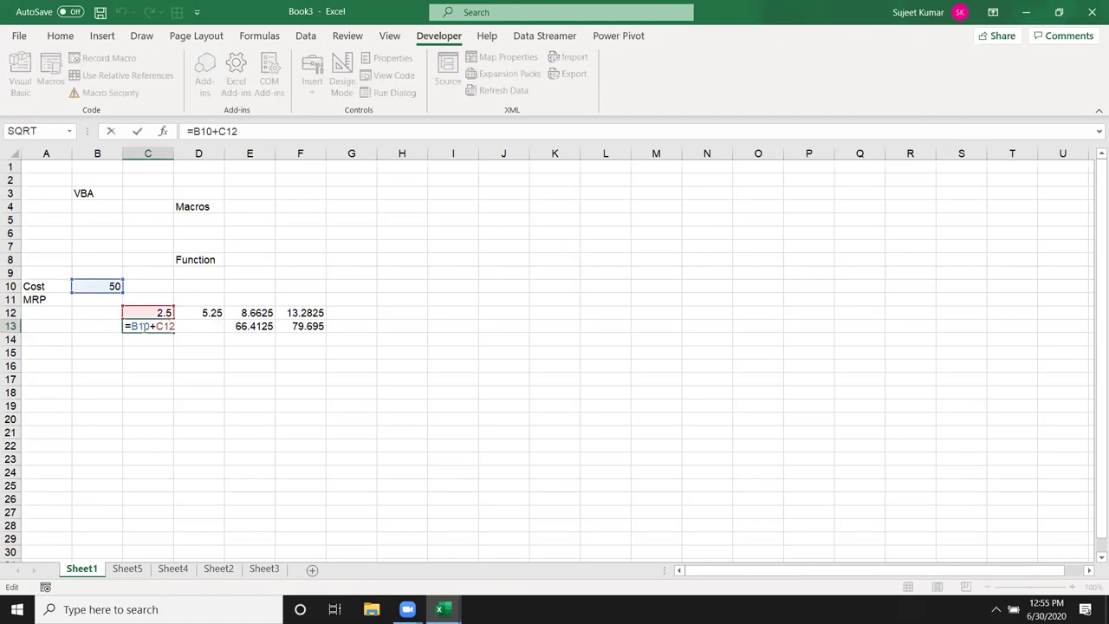
double_click(170, 326)
text(())
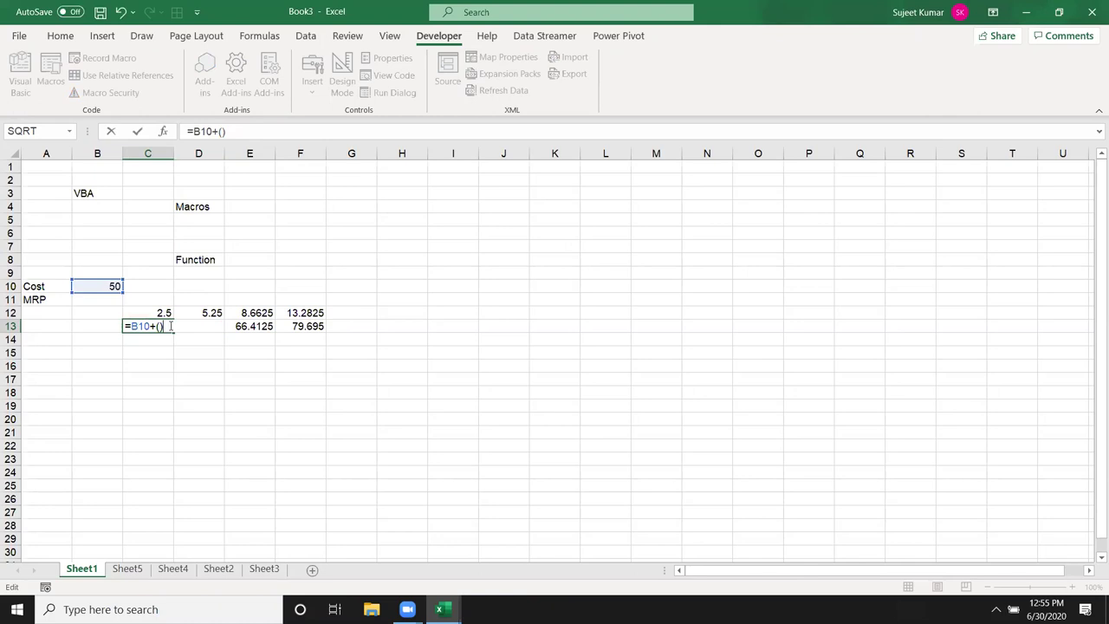
text(B10*5%)
key(Return)
key(Up)
key(Up)
key(Delete)
- Replace the C13 reference in D12's formula with (B10+(B10*5%))
click(170, 326)
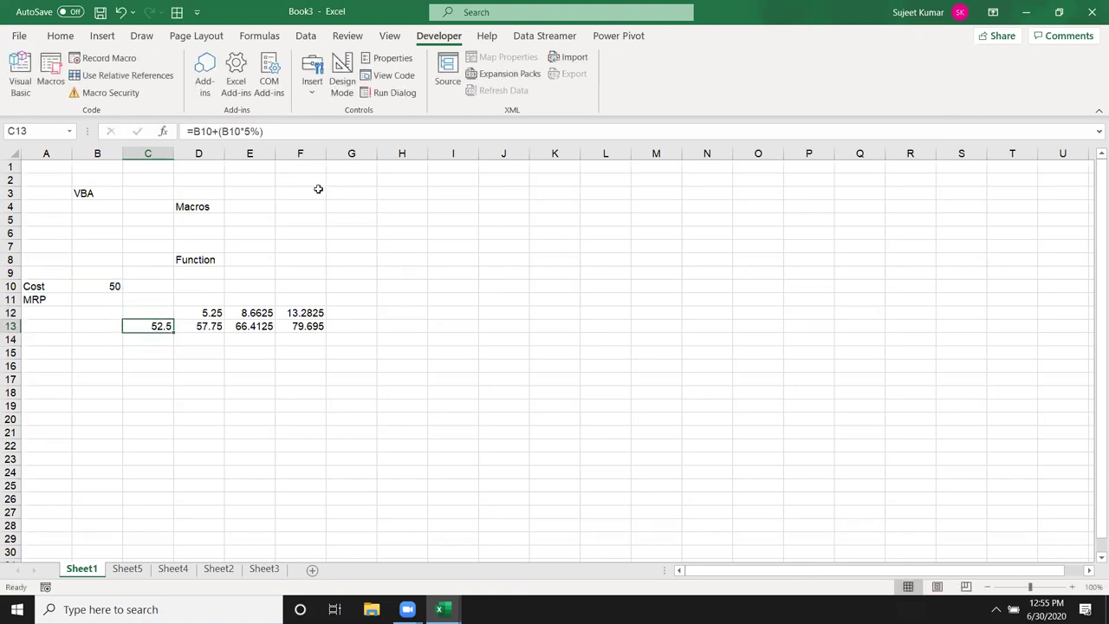
drag(194, 131, 317, 145)
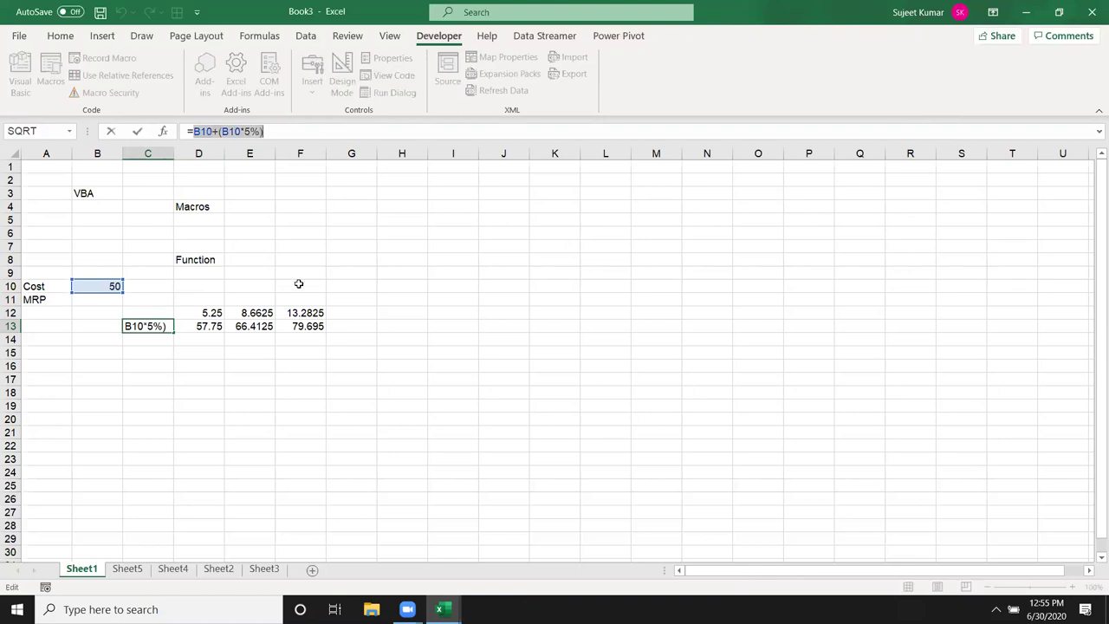
key(Escape)
double_click(206, 313)
drag(183, 312, 201, 313)
text(()*10%)
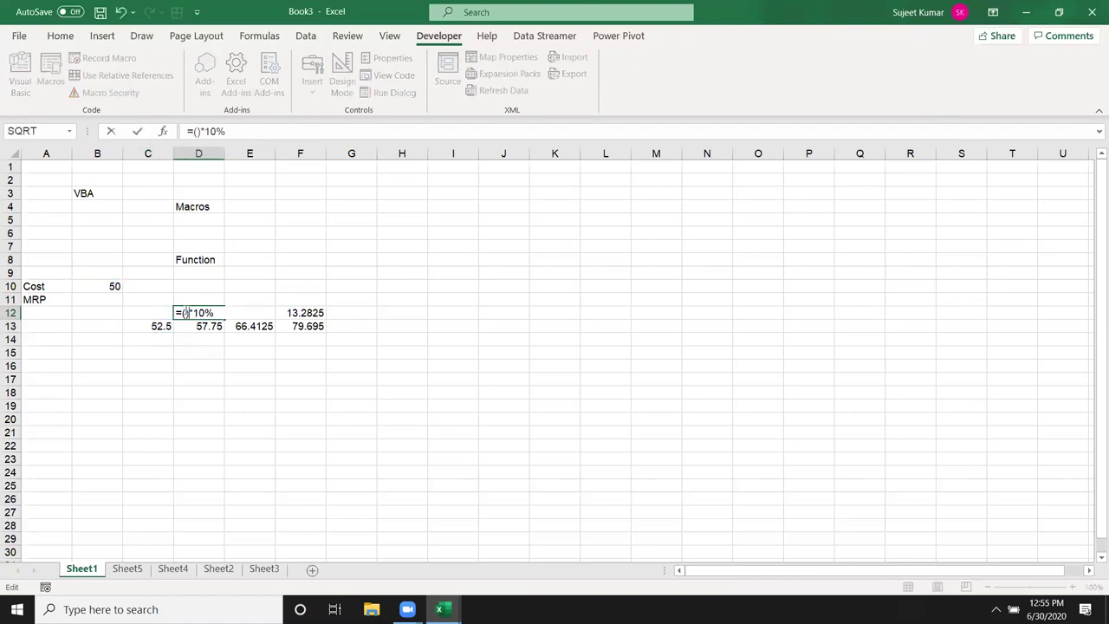
text(B10+(B10*5%))
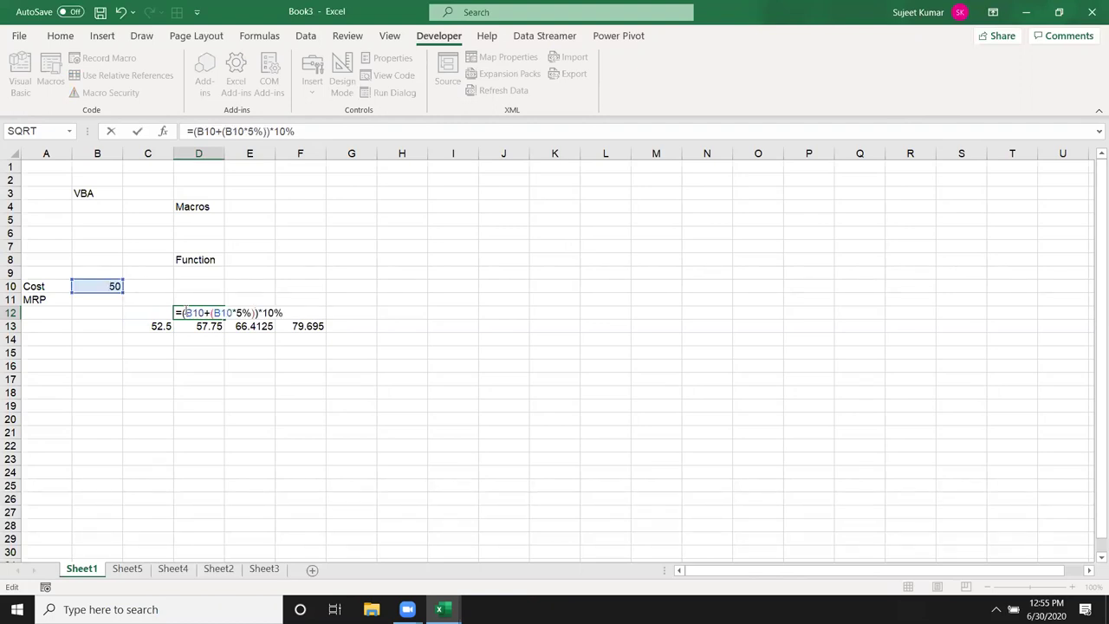
key(Return)
- Nest C13's formula in place of the C13 reference in D13, then clear C13
double_click(207, 331)
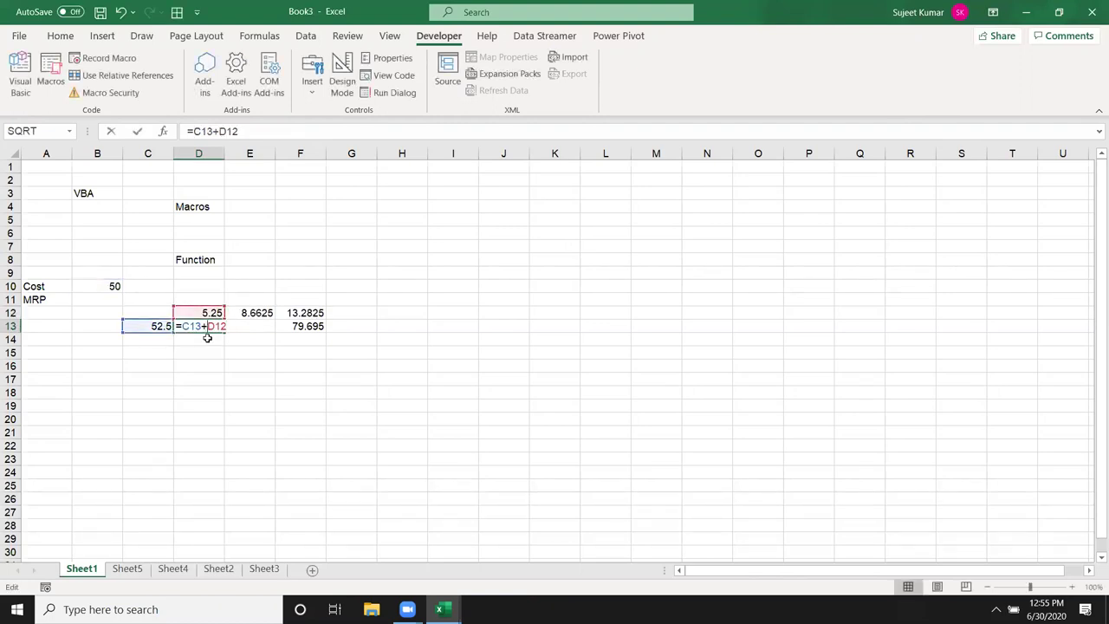
double_click(192, 327)
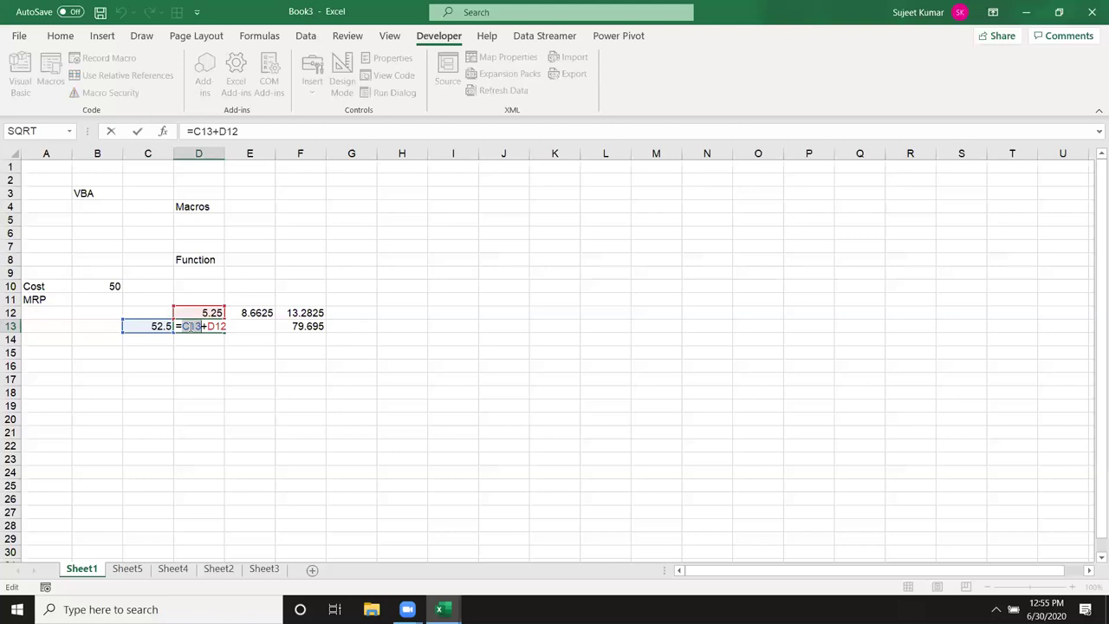
text(())
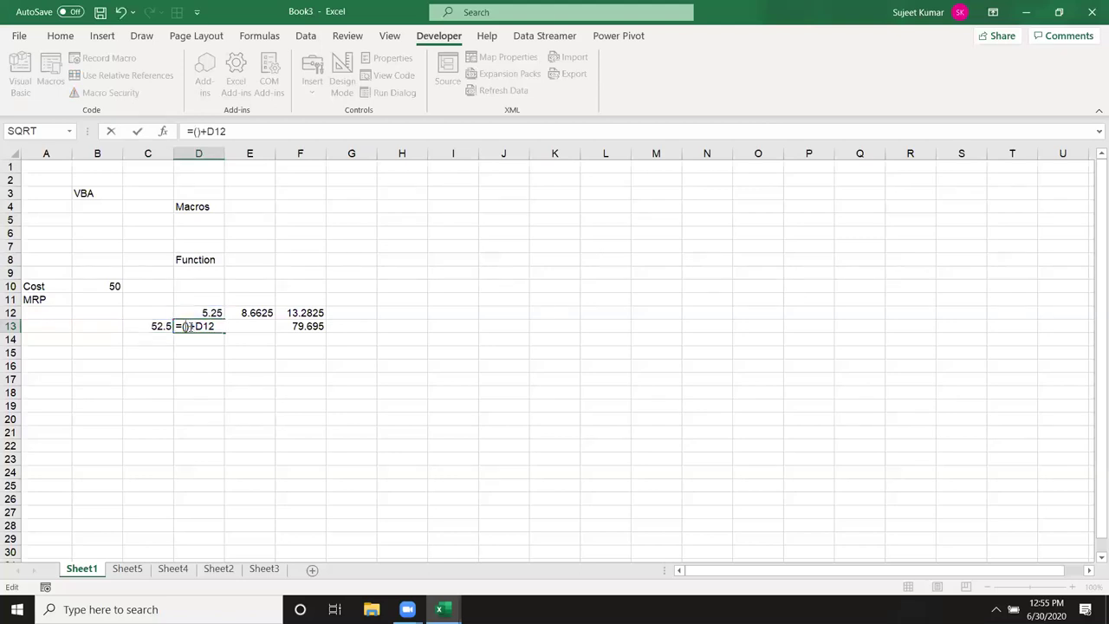
key(ctrl+v)
key(ctrl+Return)
key(Left)
click(188, 325)
- Nest D12's 10% markup formula into D13 so it gives 57.75 from B10, then clear D12
key(Up)
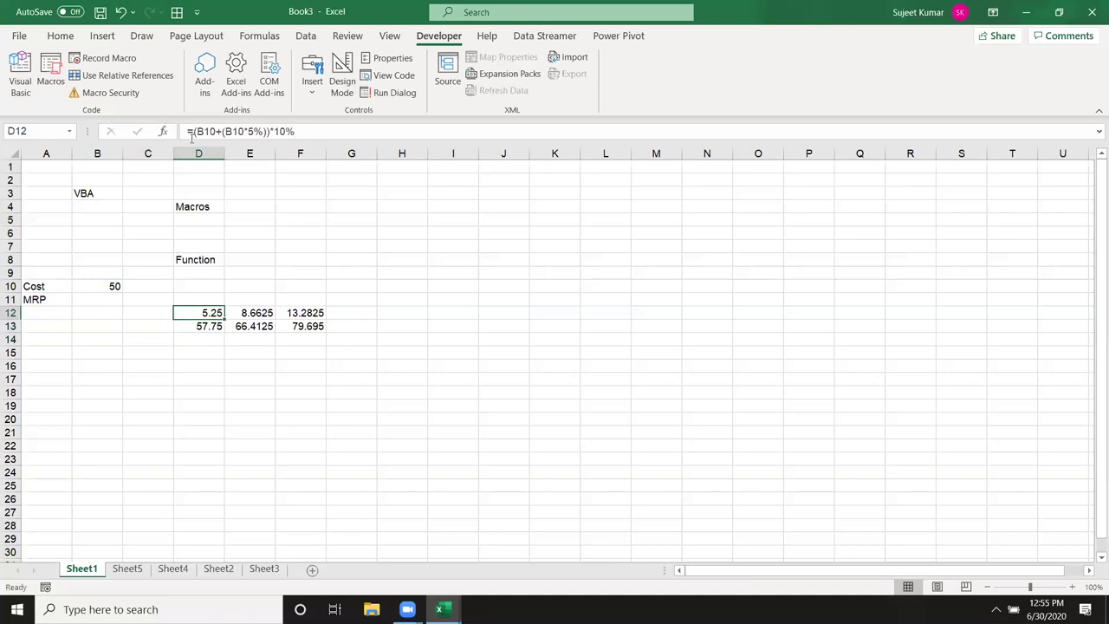
drag(191, 131, 350, 131)
key(ctrl+c)
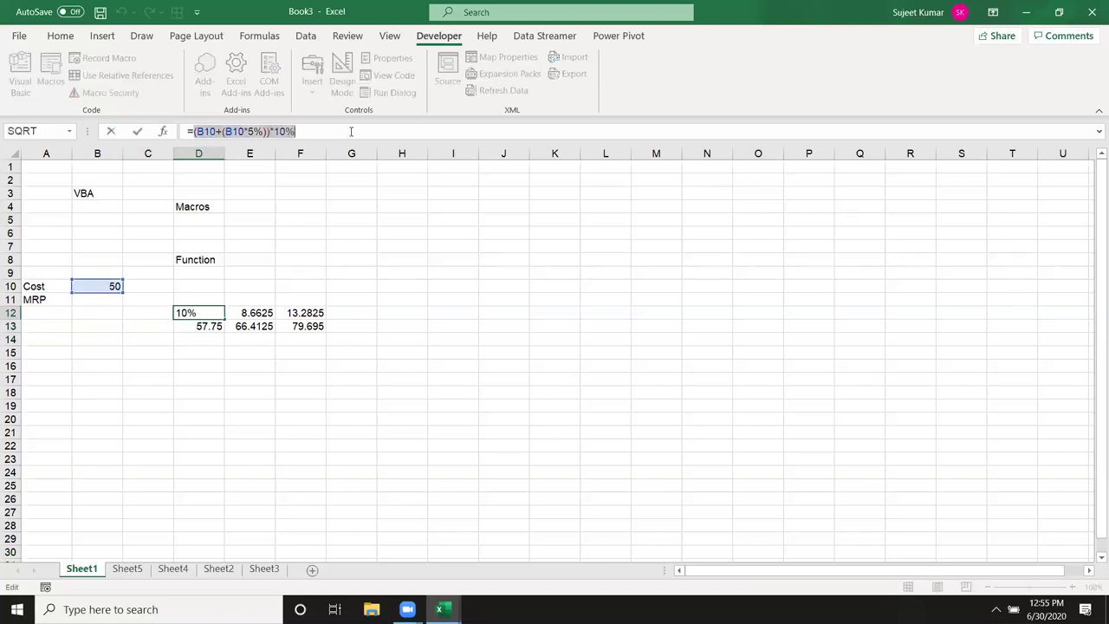
key(Return)
key(F2)
key(Left)
text(())
key(Delete)
key(Delete)
key(Delete)
key(ctrl+v)
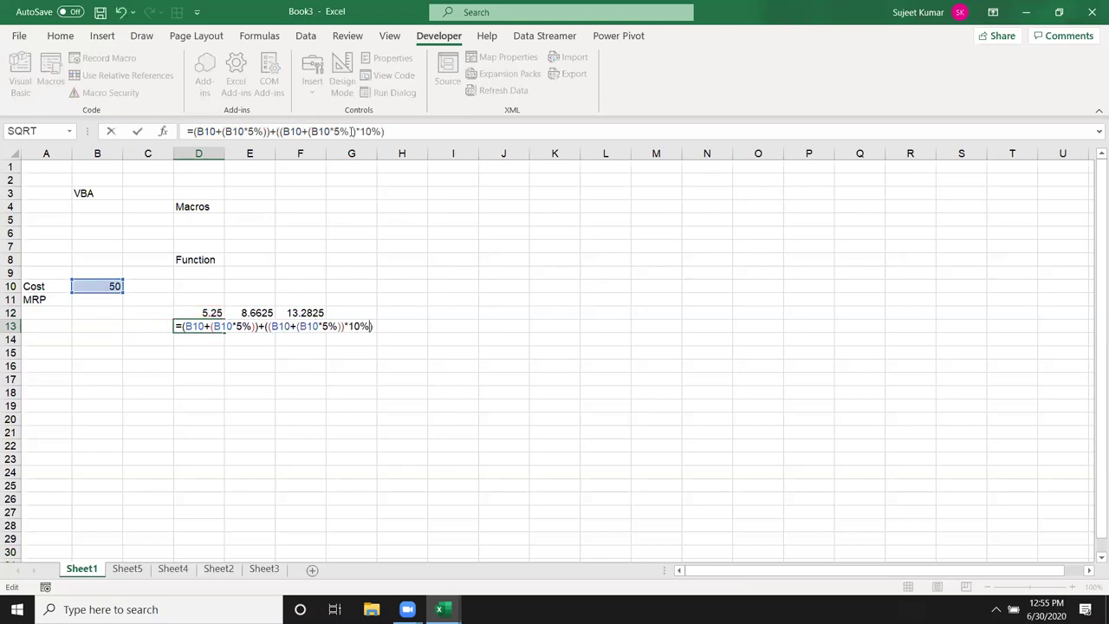
key(Return)
key(Up)
key(Up)
key(Delete)
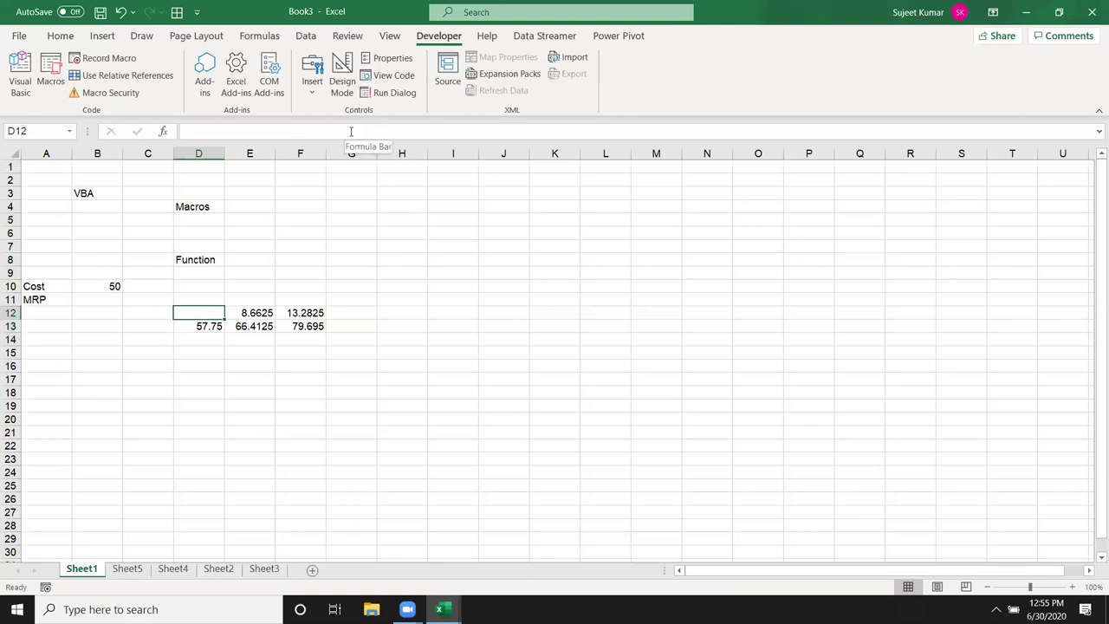
key(Down)
- Replace the D13 reference in E12's 15% formula with D13's nested formula
drag(194, 132, 443, 132)
key(ctrl+c)
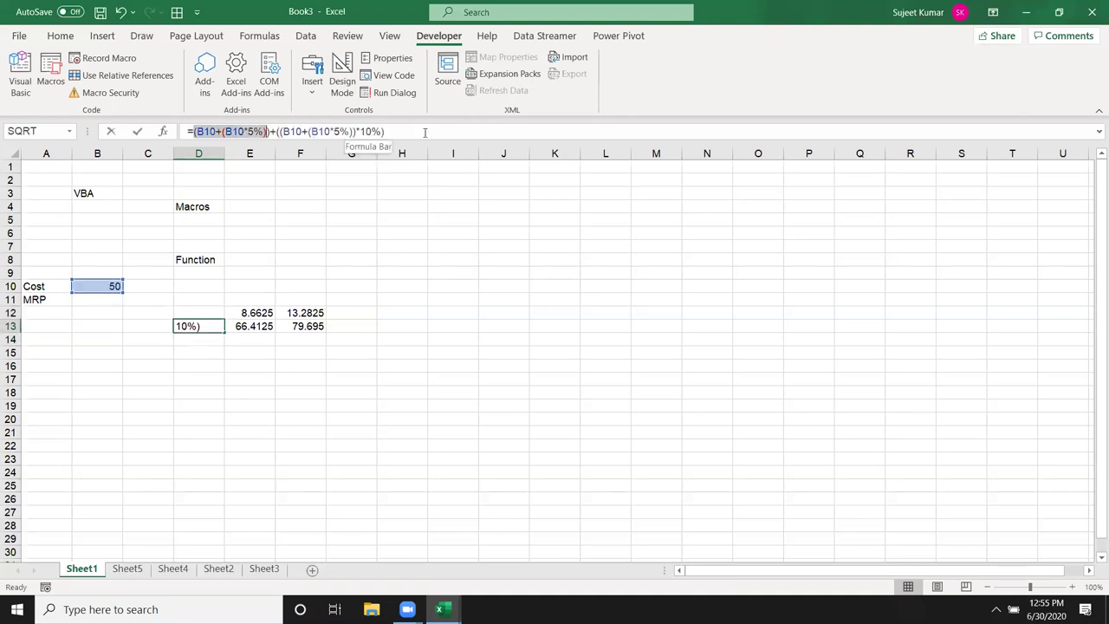
key(Escape)
key(Right)
key(Up)
double_click(251, 314)
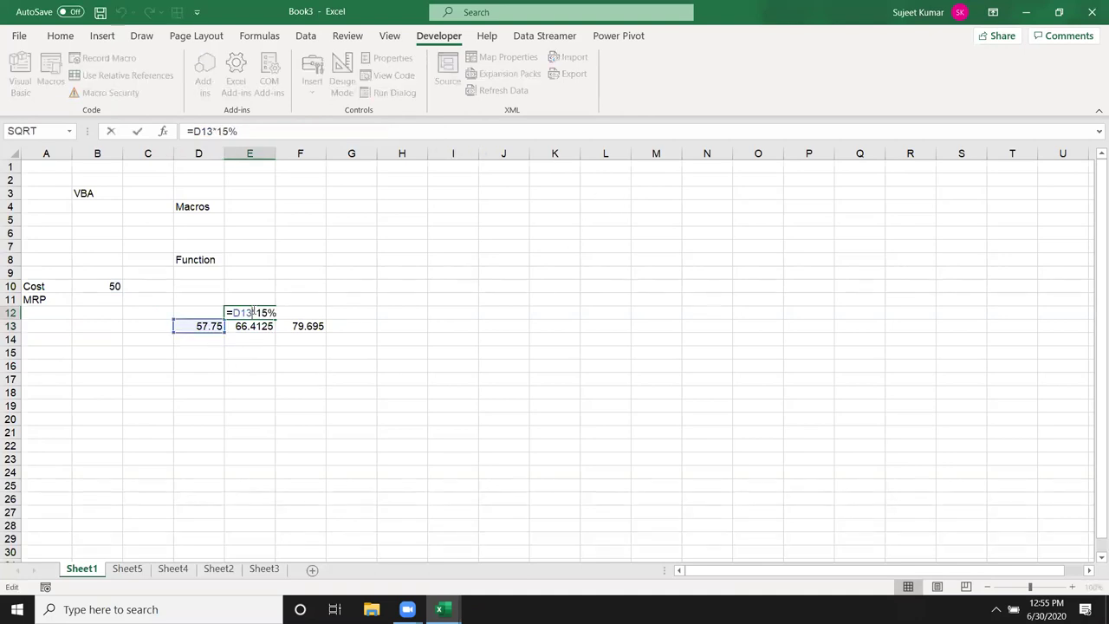
double_click(243, 313)
text(()
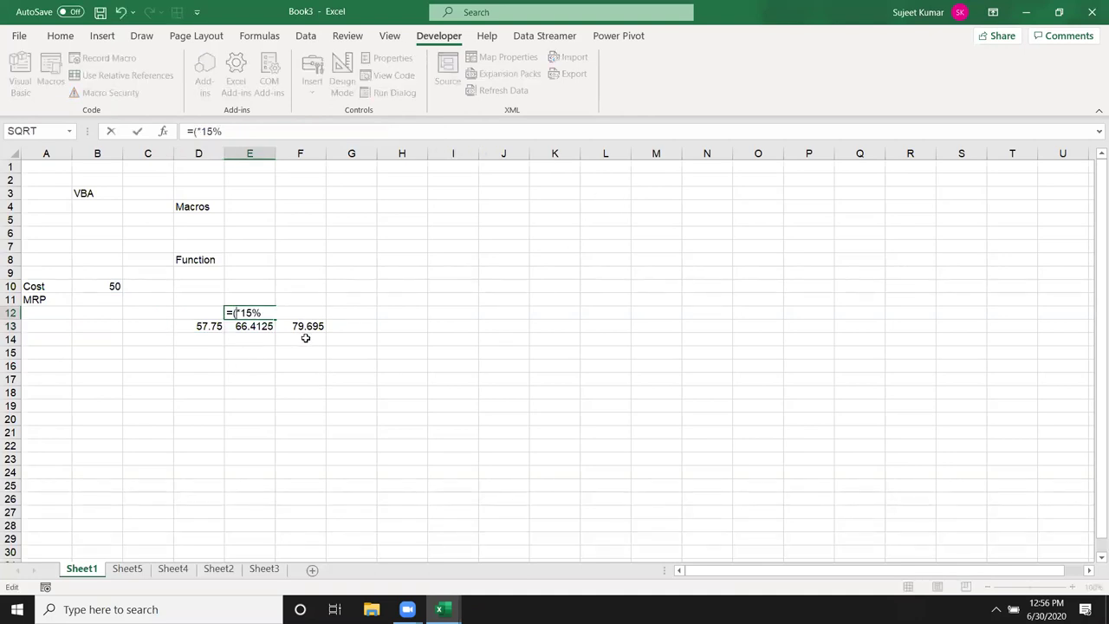
text())
key(Left)
text((B10+(B10*5%))+((B10+(B10*5%))*10%))
key(Return)
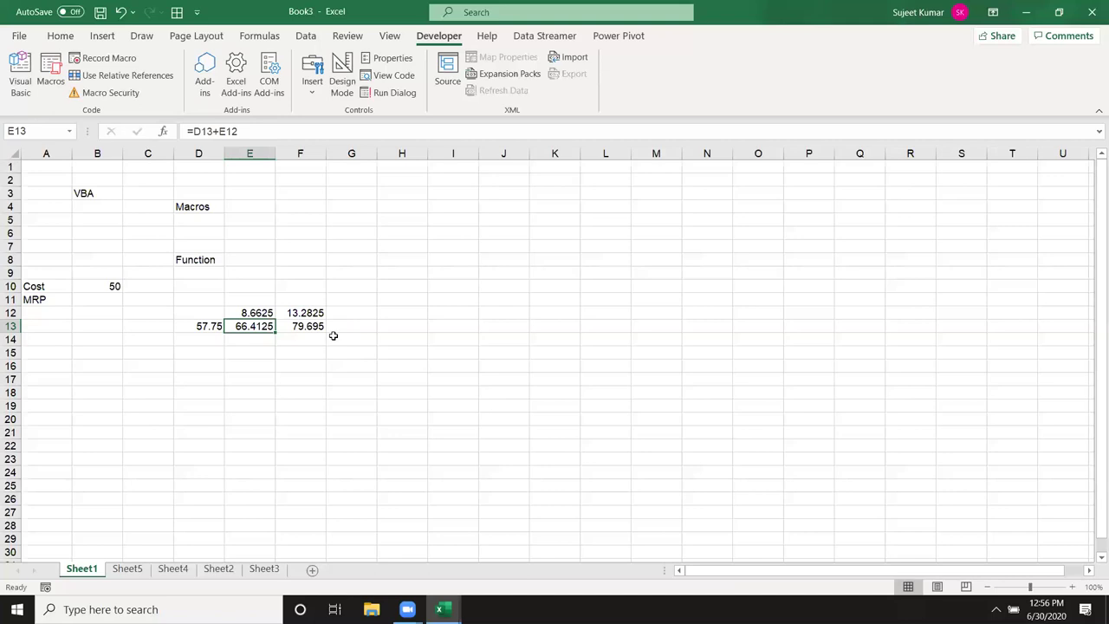
- Replace the D13 reference in E13 with D13's formula, then clear D13
double_click(234, 327)
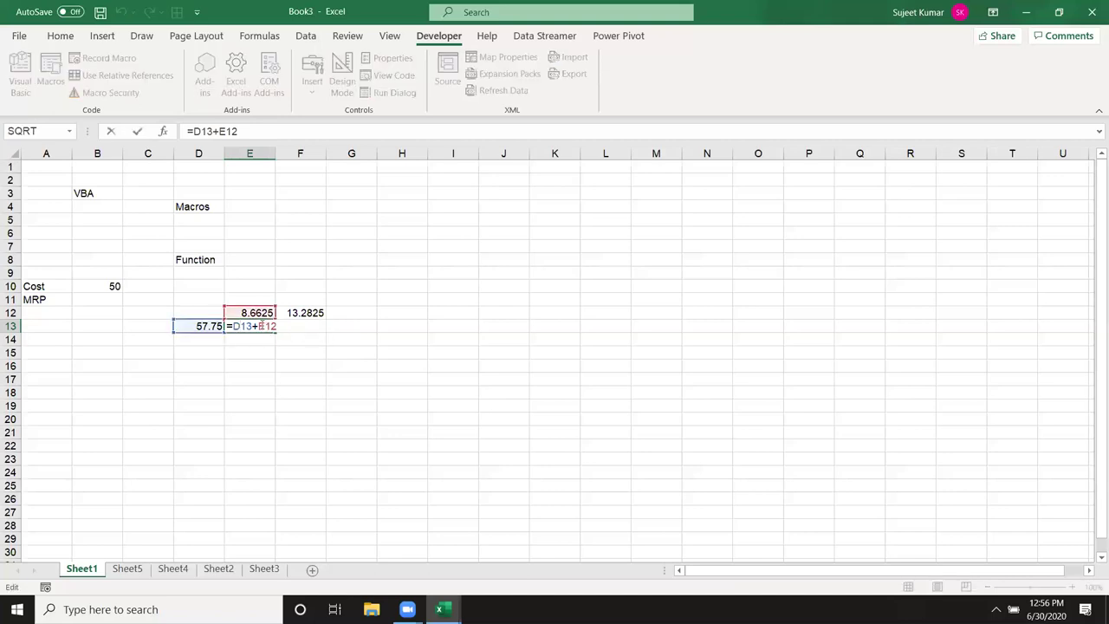
double_click(244, 326)
key(BackSpace)
text(()
key(ctrl+v)
key(Return)
click(243, 326)
key(Left)
key(Right)
- Nest E12's 15% formula into E13 and clear E12
key(Up)
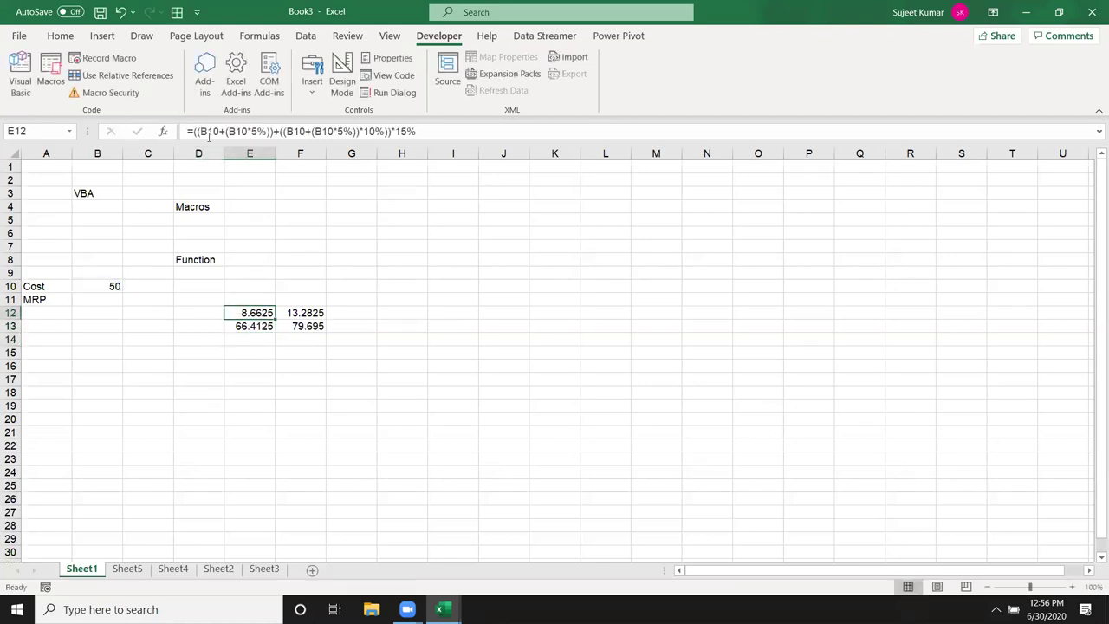
drag(192, 134, 417, 131)
key(ctrl+c)
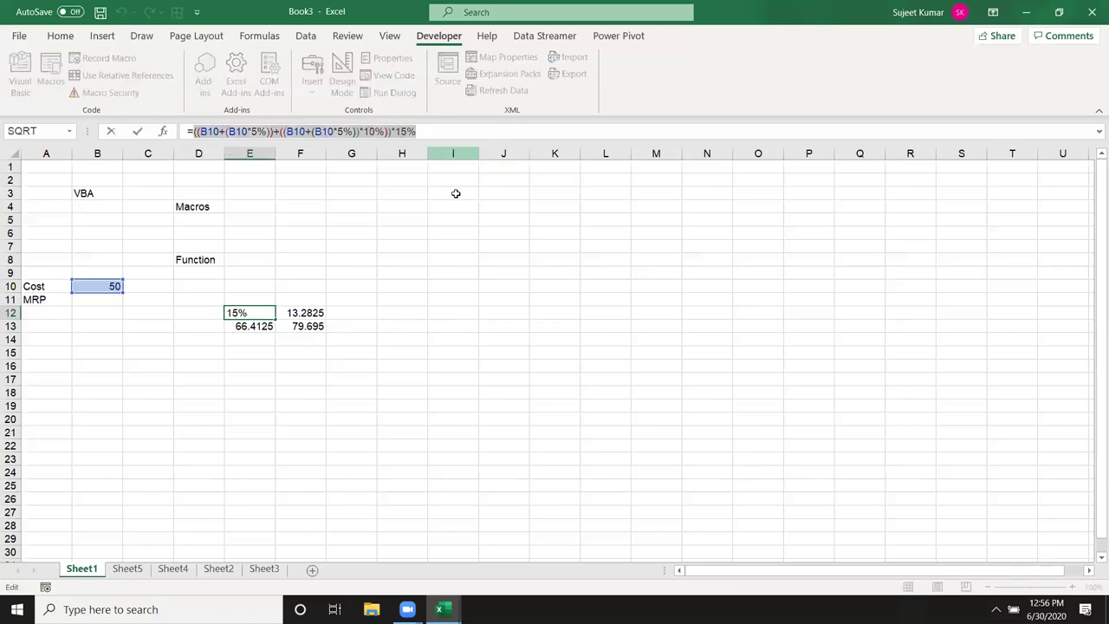
key(Escape)
double_click(256, 329)
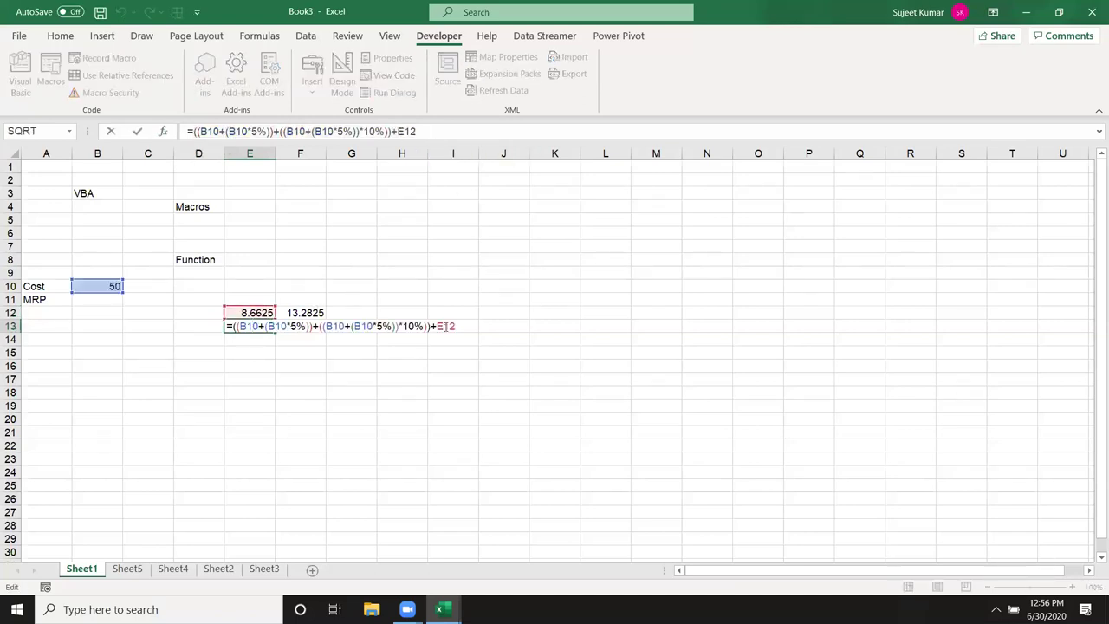
text(())
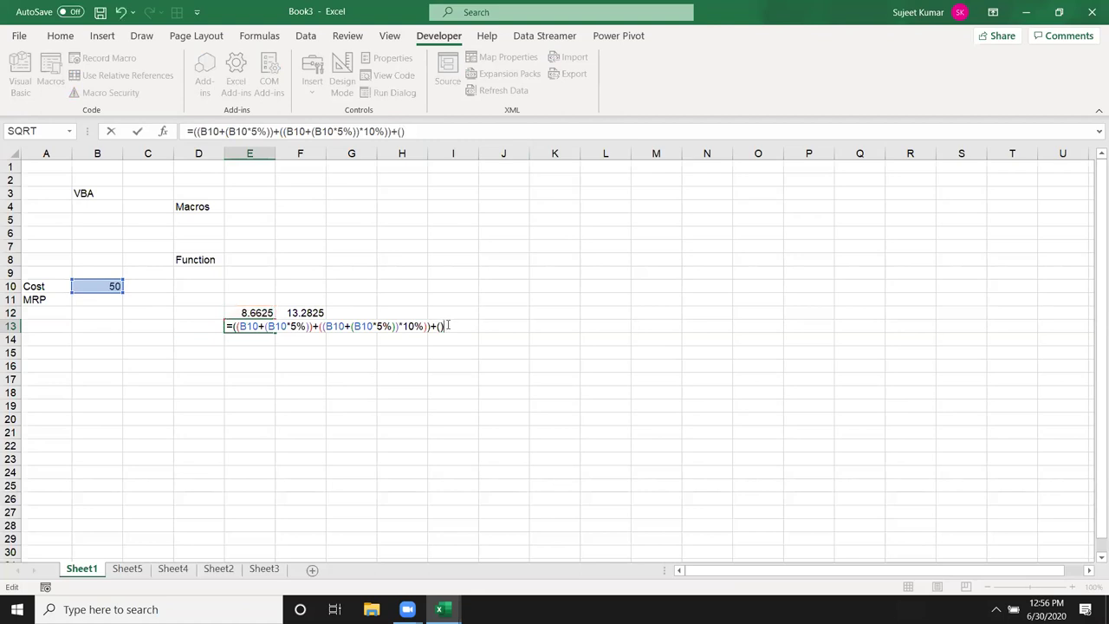
key(ctrl+v)
key(Return)
key(Up)
key(Delete)
key(Down)
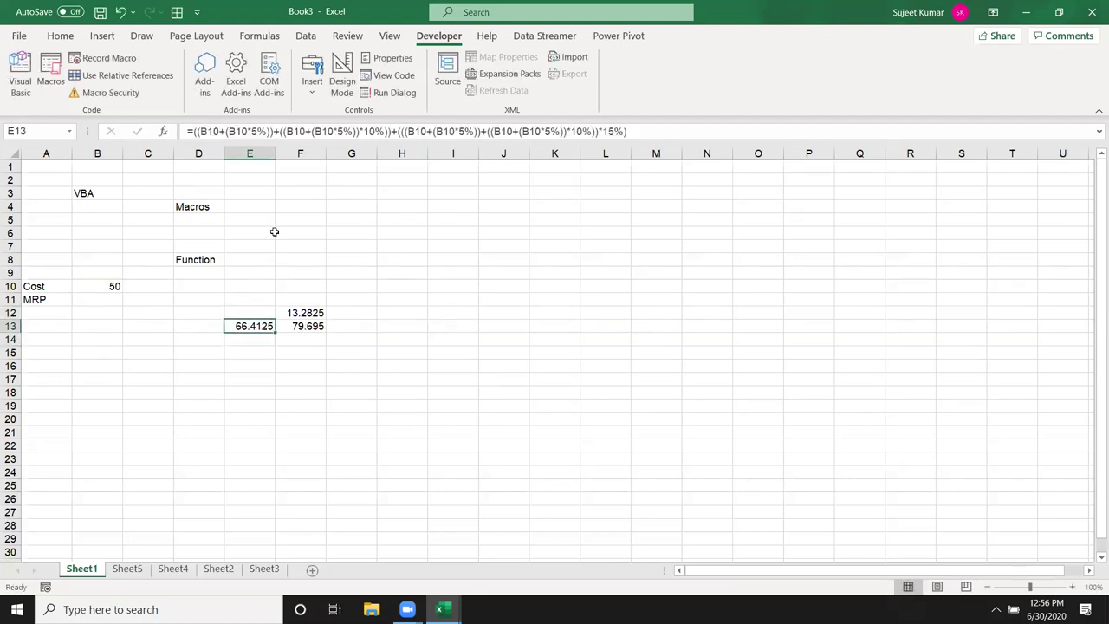
- Replace the E13 reference in F12's 20% formula with E13's nested formula
click(190, 131)
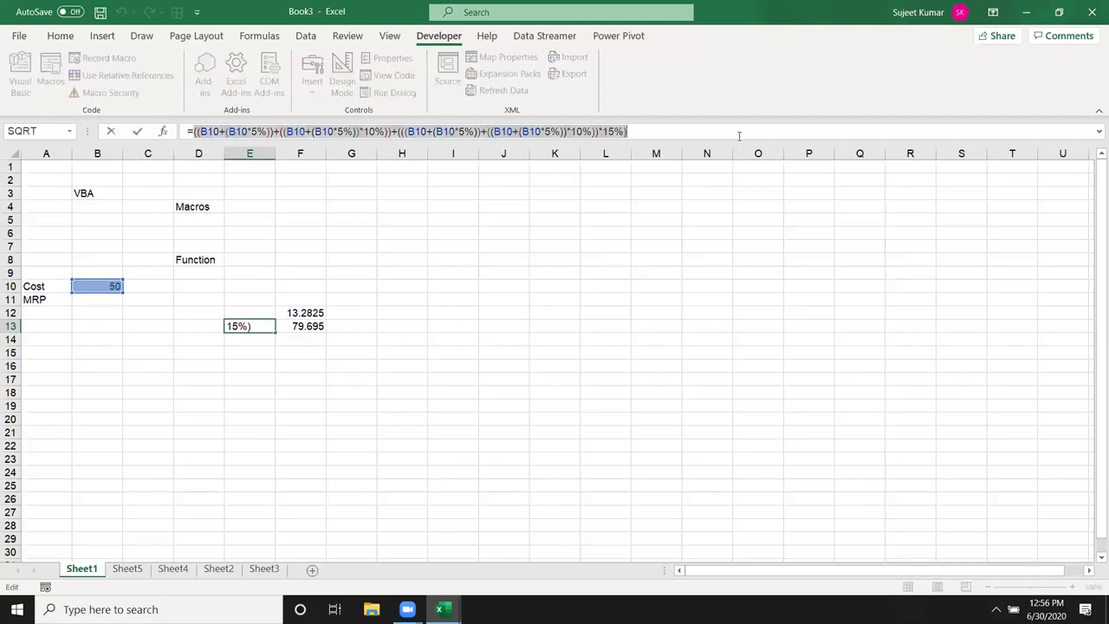
key(Escape)
double_click(285, 312)
drag(284, 313, 301, 312)
key(BackSpace)
text(()*20%)
text(((B10+(B10*5%))+((B10+(B10*5%))*10%))+(((B10+(B10*5%))+((B10+(B10*5%))*10%))*15%))
key(Return)
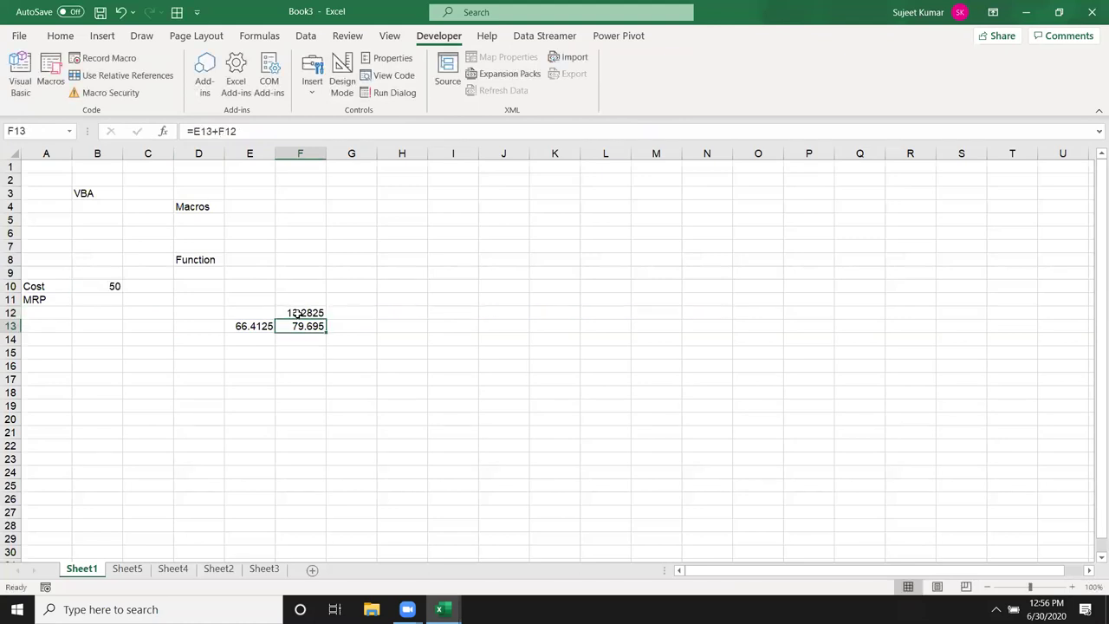
- Replace the E13 reference in F13 with E13's formula, then clear E13
double_click(292, 324)
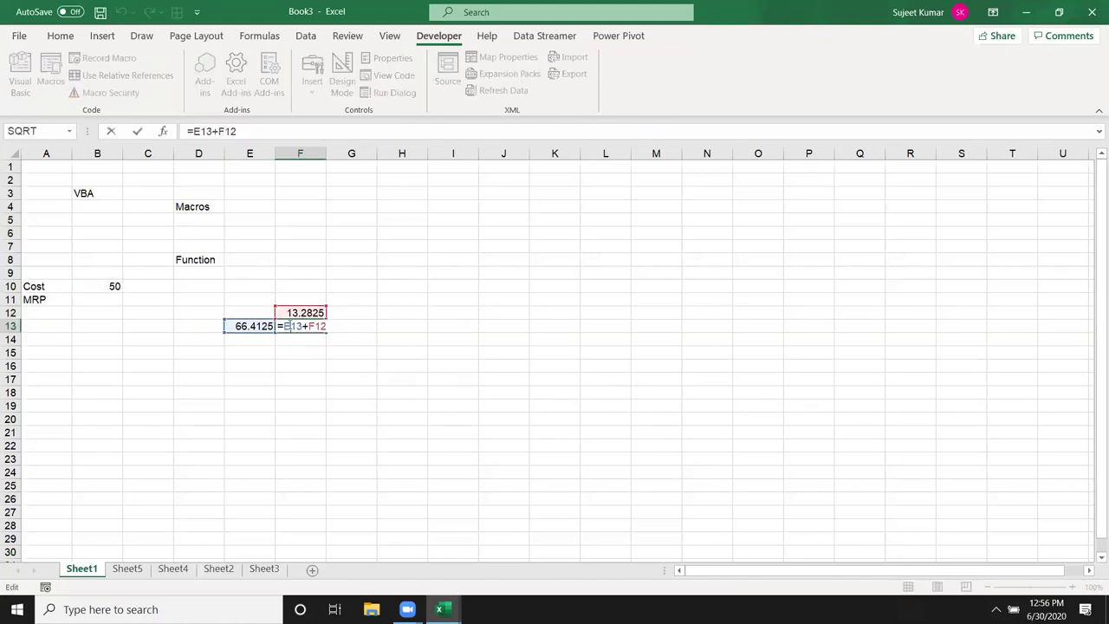
double_click(287, 326)
text(())
key(Left)
text(((B10+(B10*5%))+((B10+(B10*5%))*10%))+(((B10+(B10*5%))+((B10+(B10*5%))*10%))*15%))
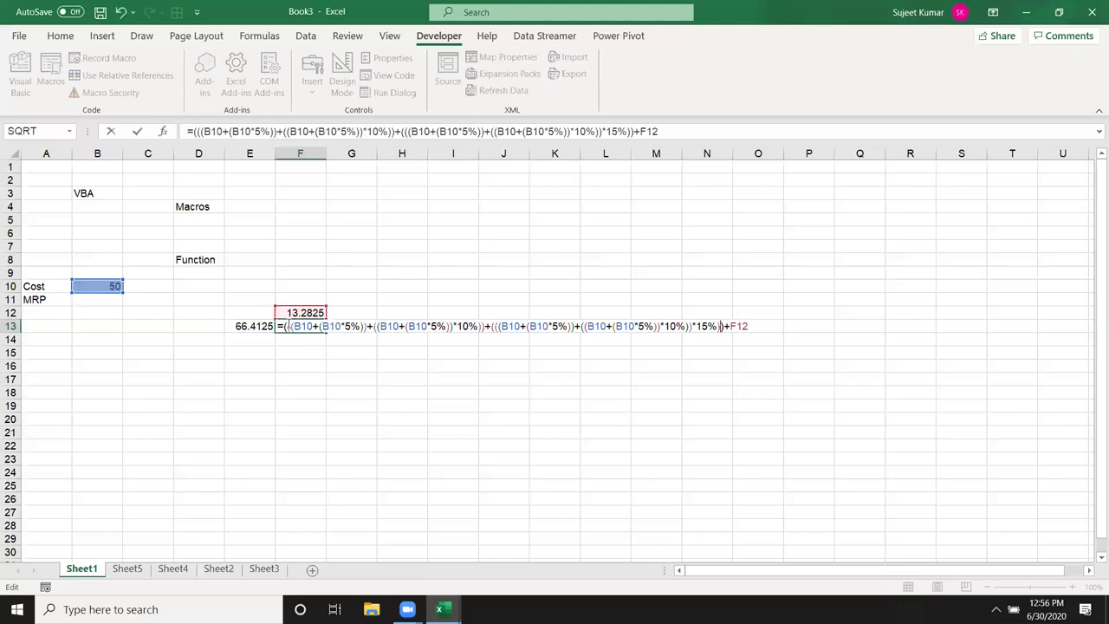
key(Return)
key(Left)
key(Up)
key(Delete)
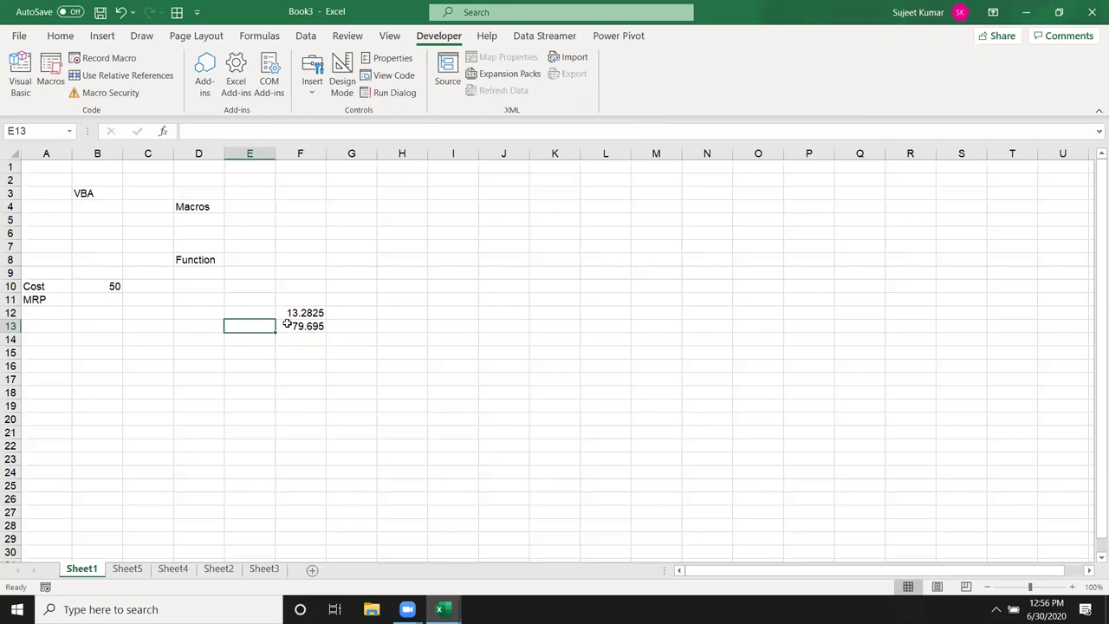
click(287, 323)
- Merge F12's 20% formula into F13 for the 79.695 MRP, clear F12, and cut F13
click(289, 316)
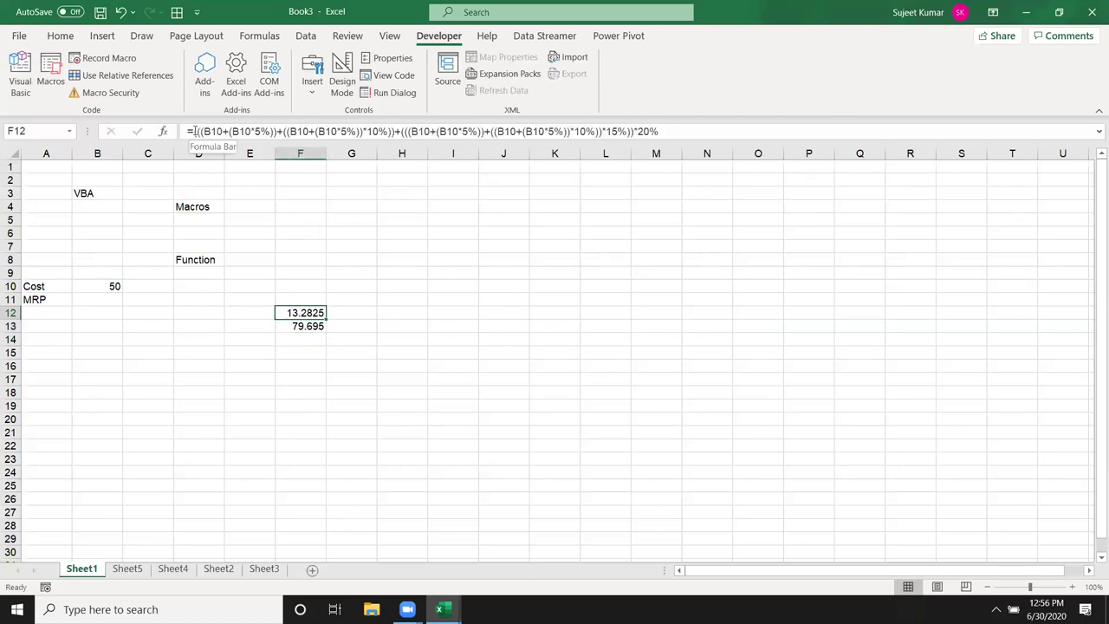
drag(196, 131, 718, 154)
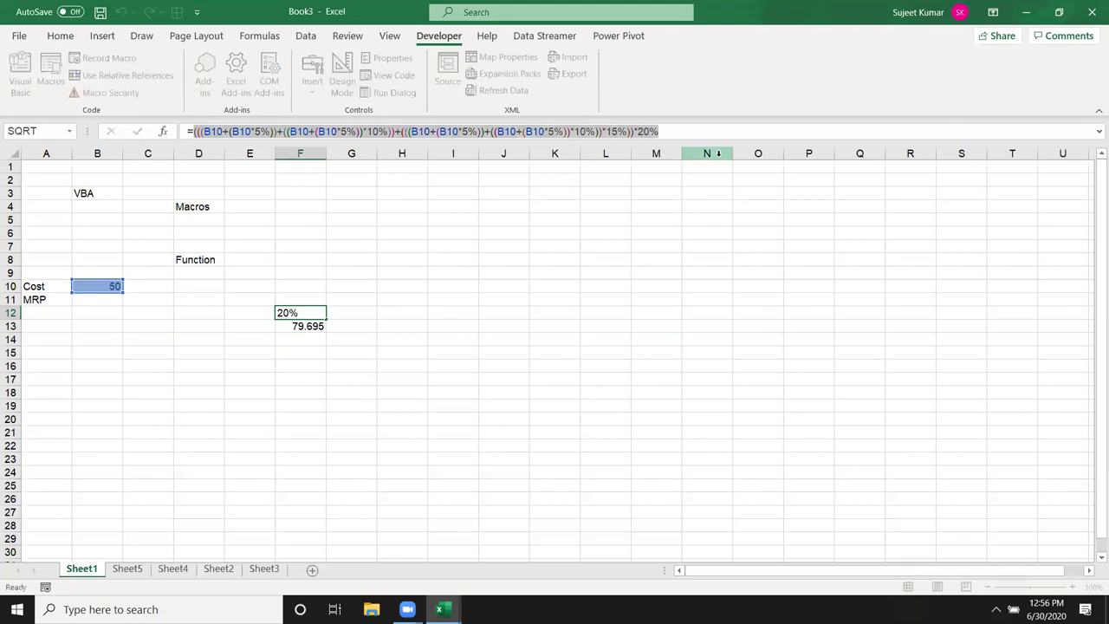
key(Escape)
click(309, 325)
double_click(309, 325)
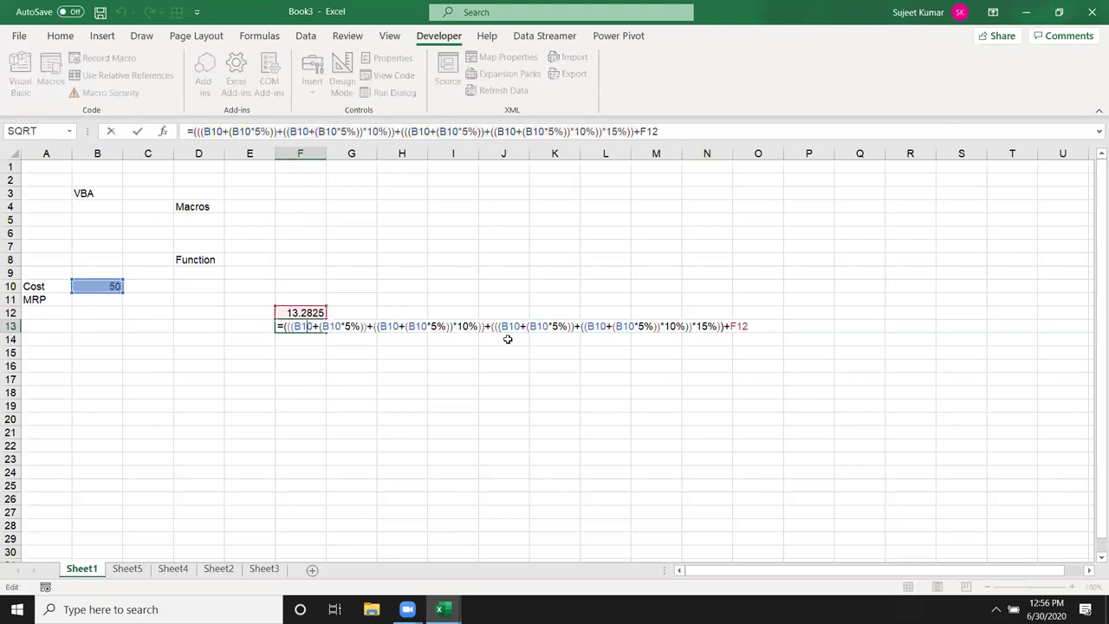
text(()
text((((B10+(B10*5%))+((B10+(B10*5%))*10%))+(((B10+(B10*5%))+((B10+(B10*5%))*10%))*15%))*20%)
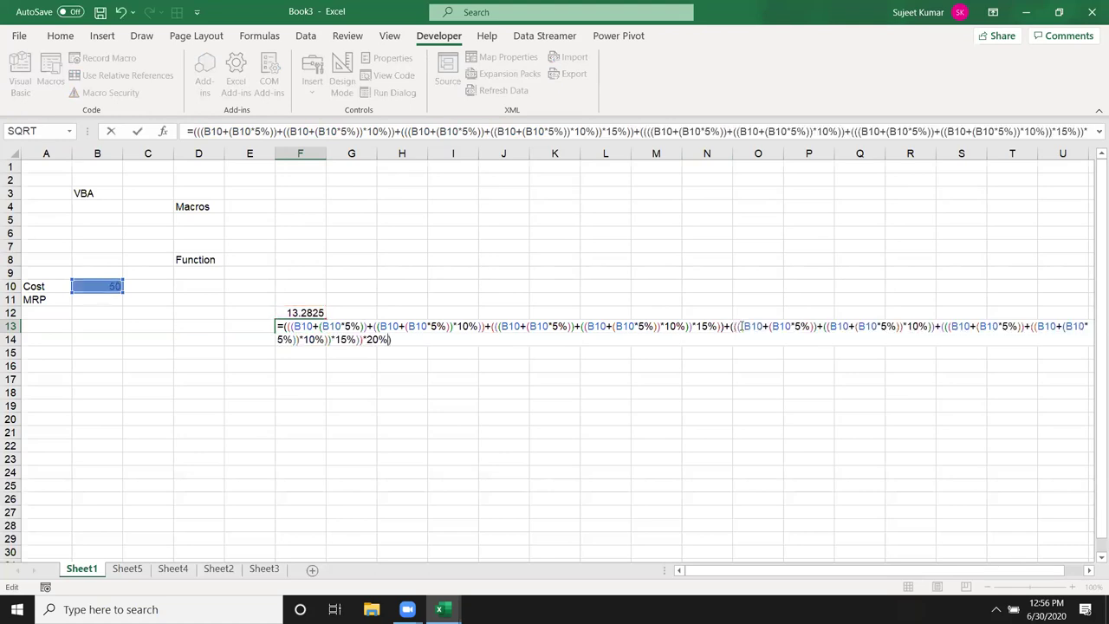
key(ctrl+Return)
key(Up)
key(Delete)
key(Down)
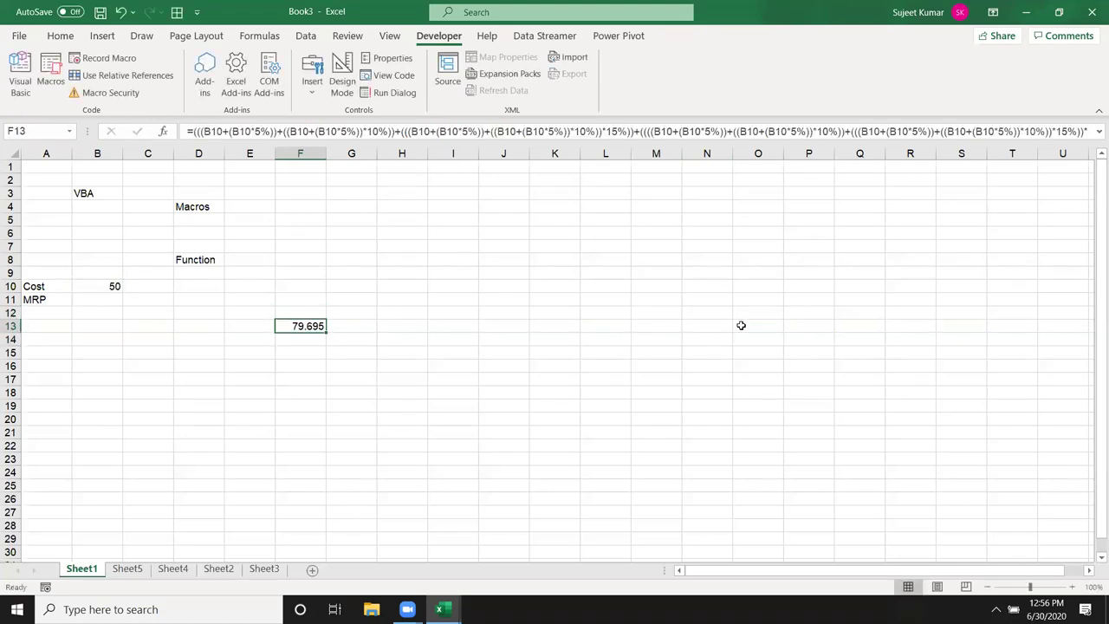
key(ctrl+c)
- Paste the nested markup formula into B11 and confirm it shows 79.695
click(118, 297)
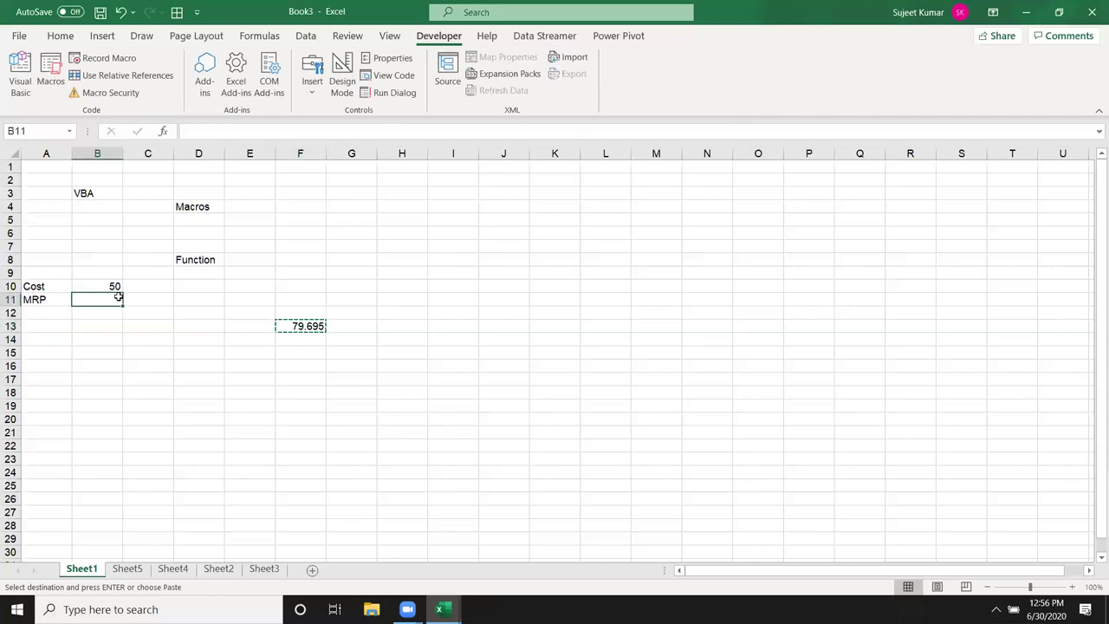
key(ctrl+v)
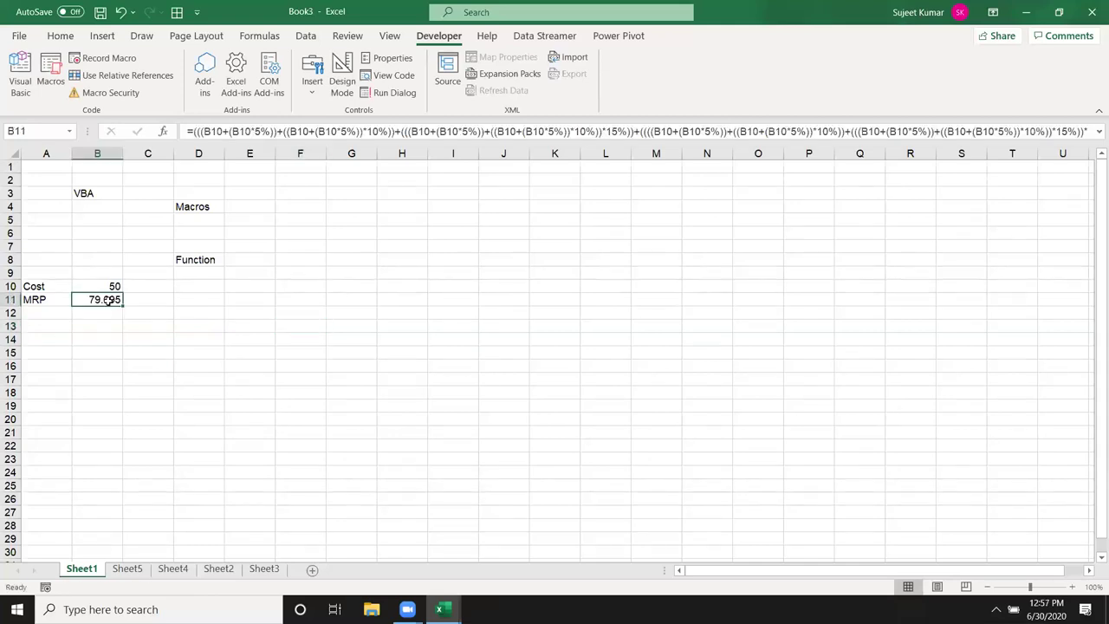
double_click(107, 301)
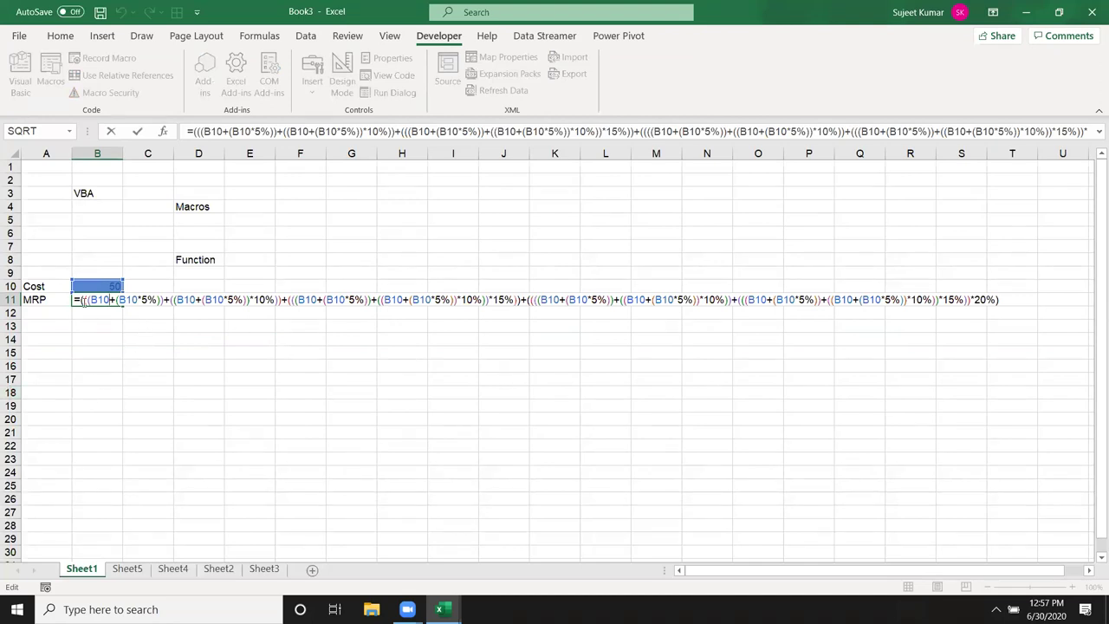
drag(76, 300, 1053, 272)
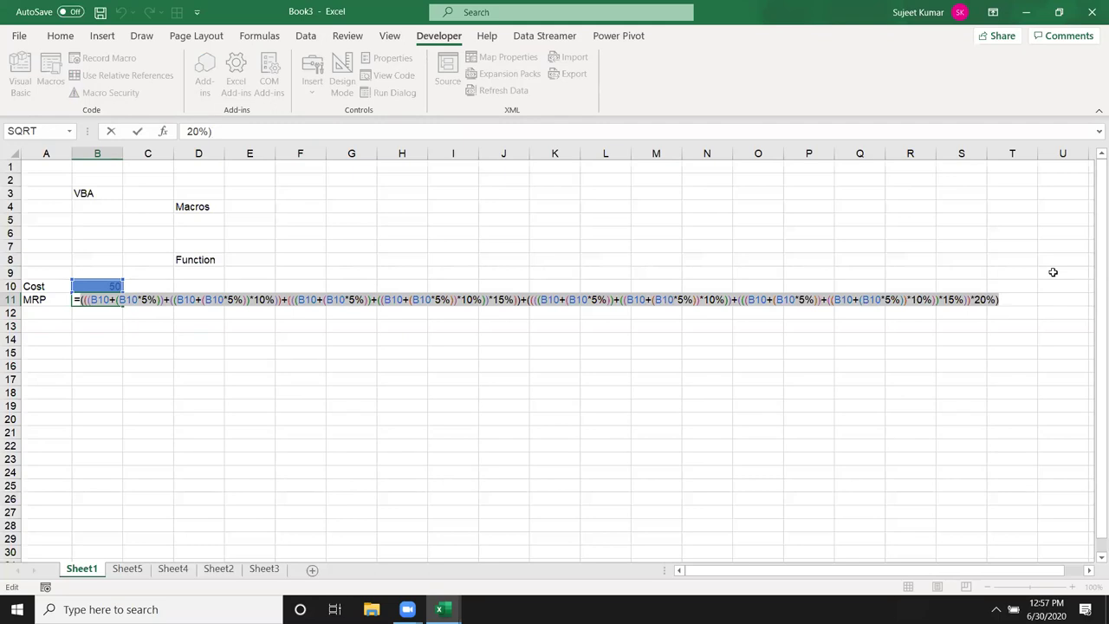
key(Return)
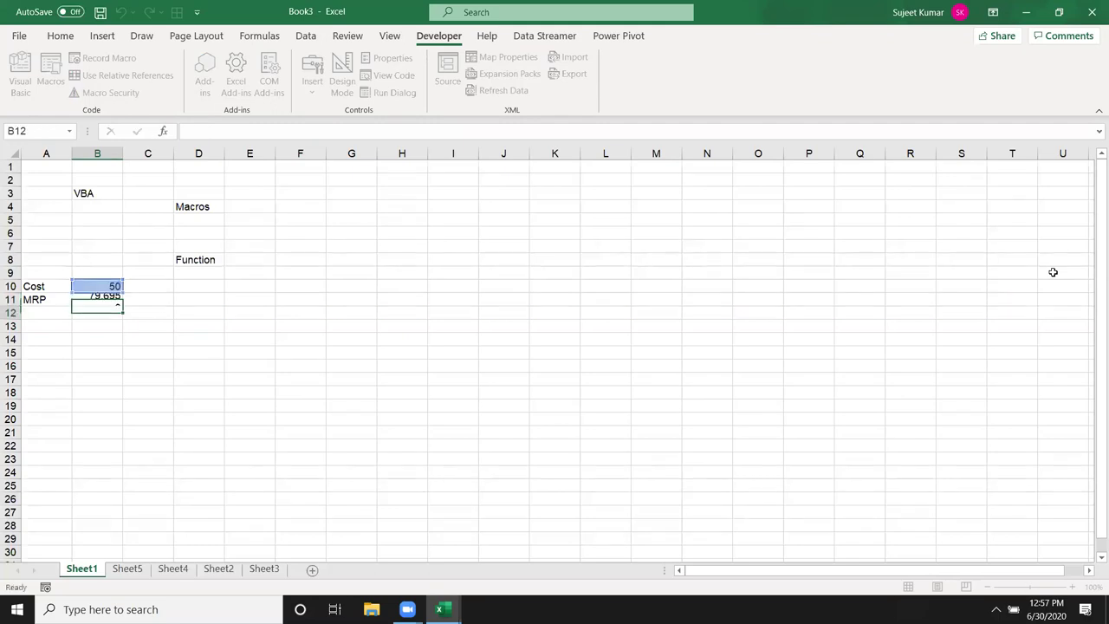
key(Up)
key(F2)
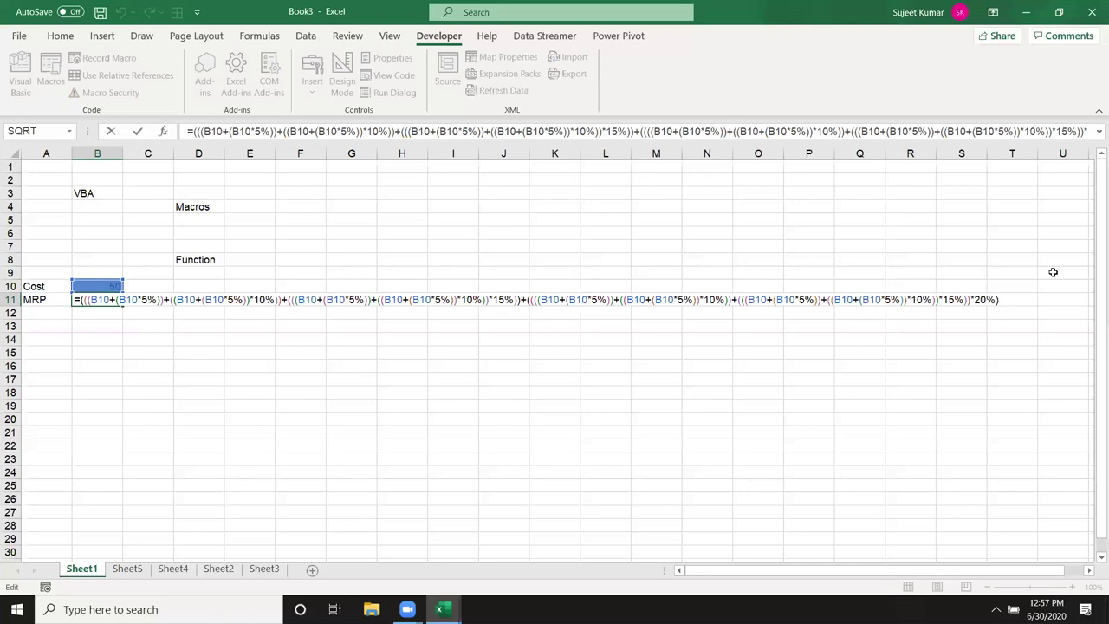
key(shift+Home)
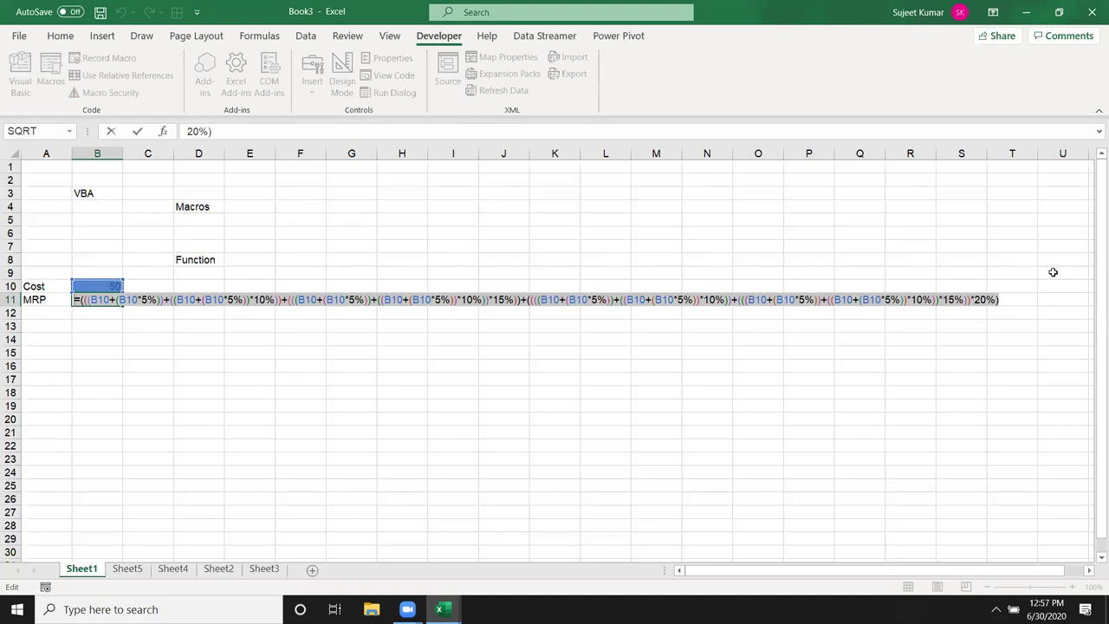
key(ctrl+Return)
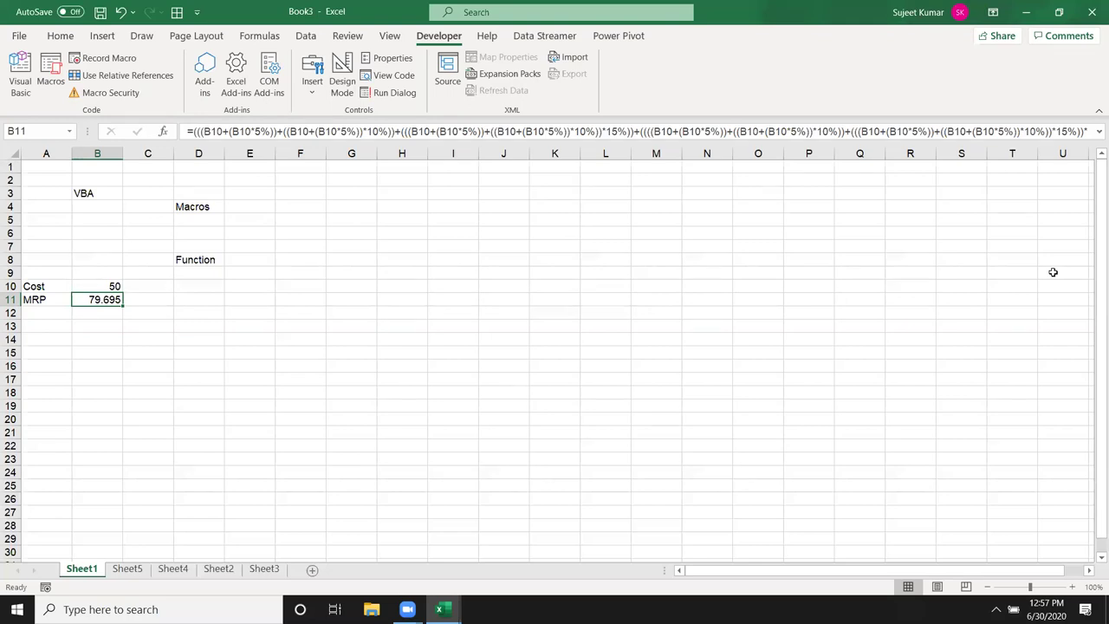
key(Right)
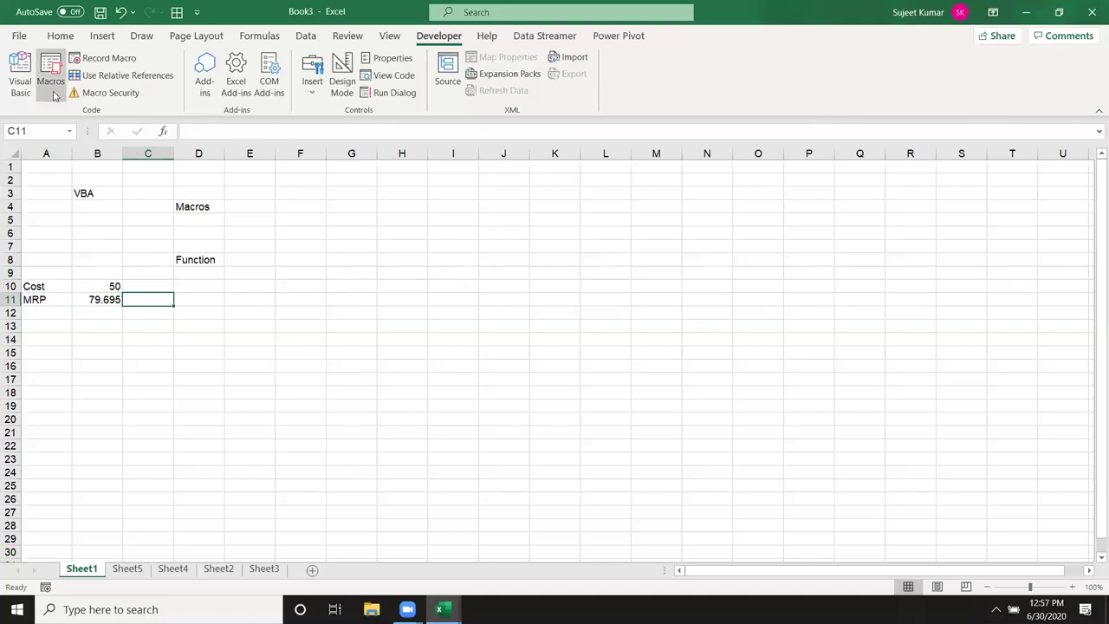
- In the Visual Basic editor, start the function header Function MRP(Cost As Long)
click(53, 87)
key(Escape)
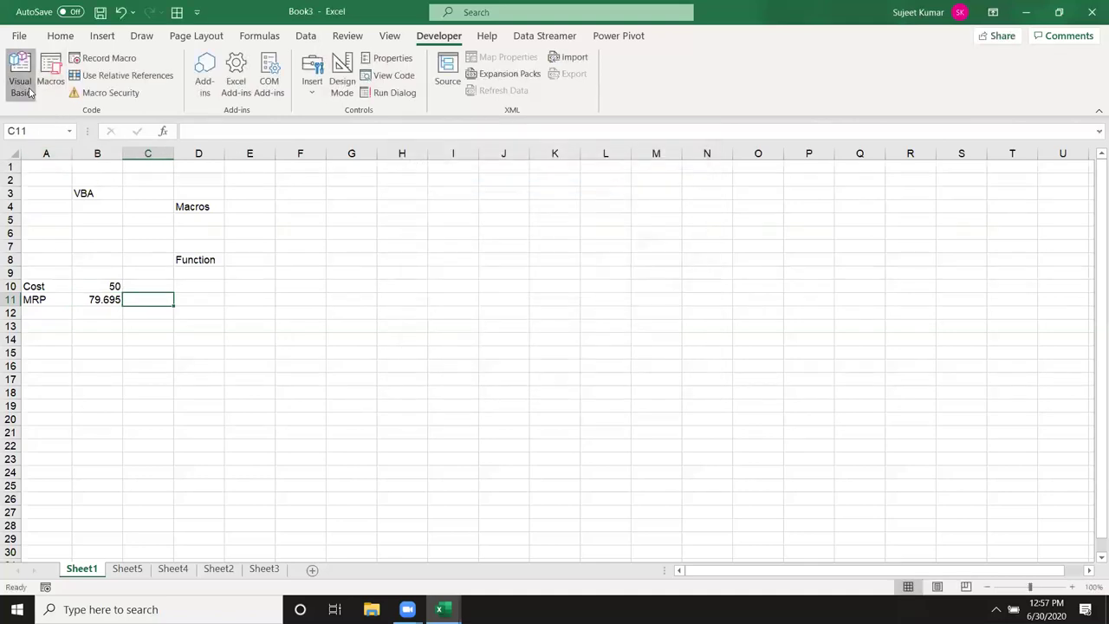
click(21, 87)
text(fu)
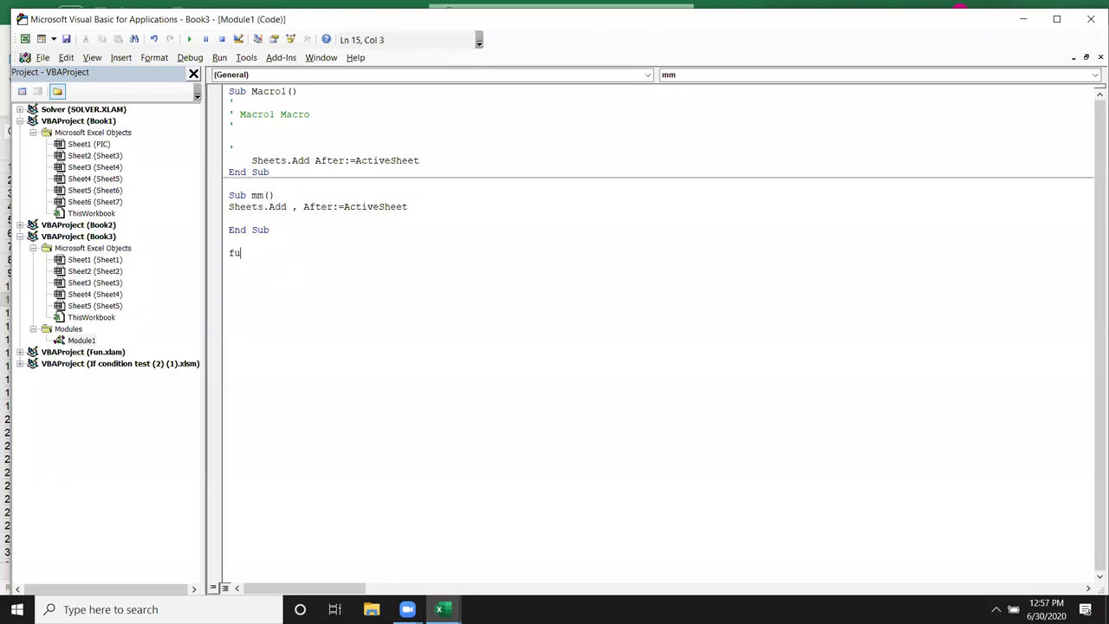
text(nction MRP)
text(()
text(Cost as )
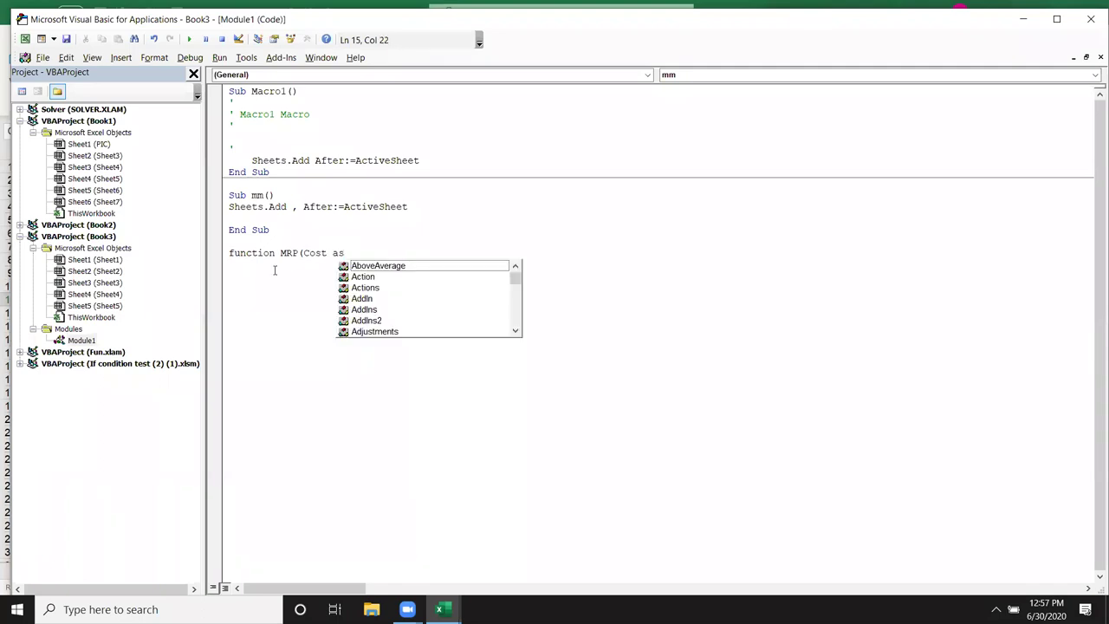
text(Long))
key(Return)
- Declare r As Range and set r = Cost inside the function
key(Return)
key(Return)
key(Return)
key(Up)
key(Up)
text(dim r as ra)
key(Return)
key(Return)
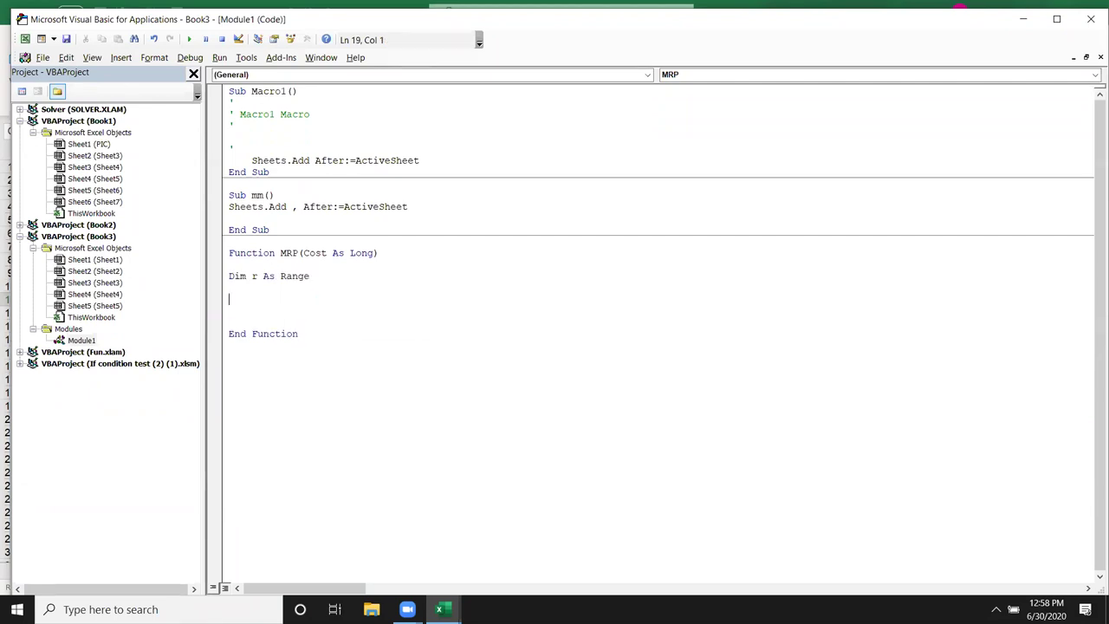
text(r)
text(=cost)
key(Return)
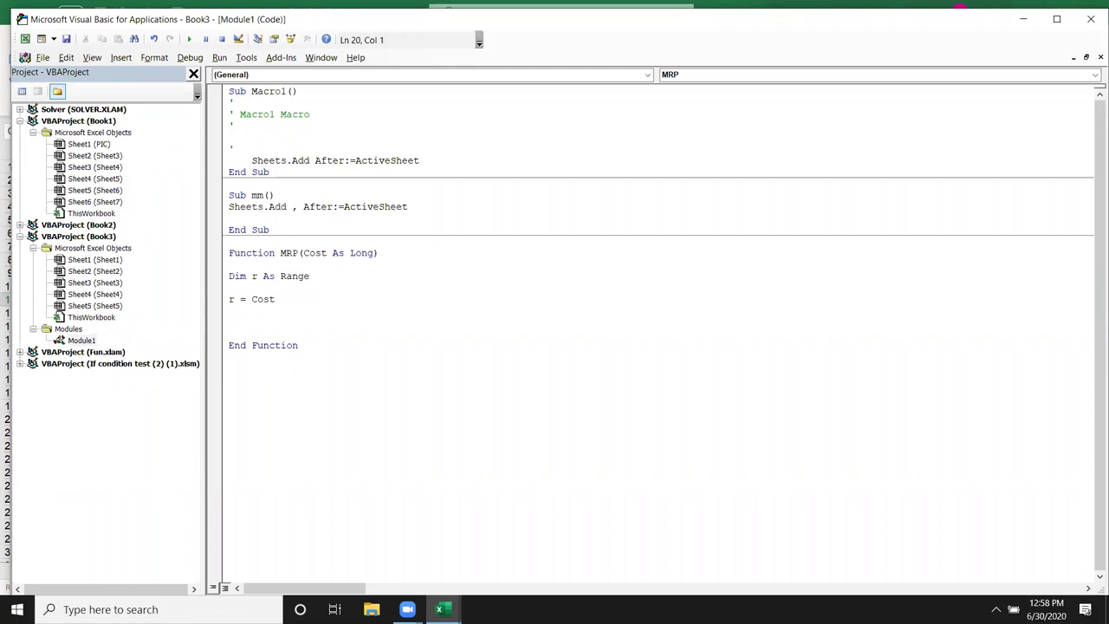
key(Return)
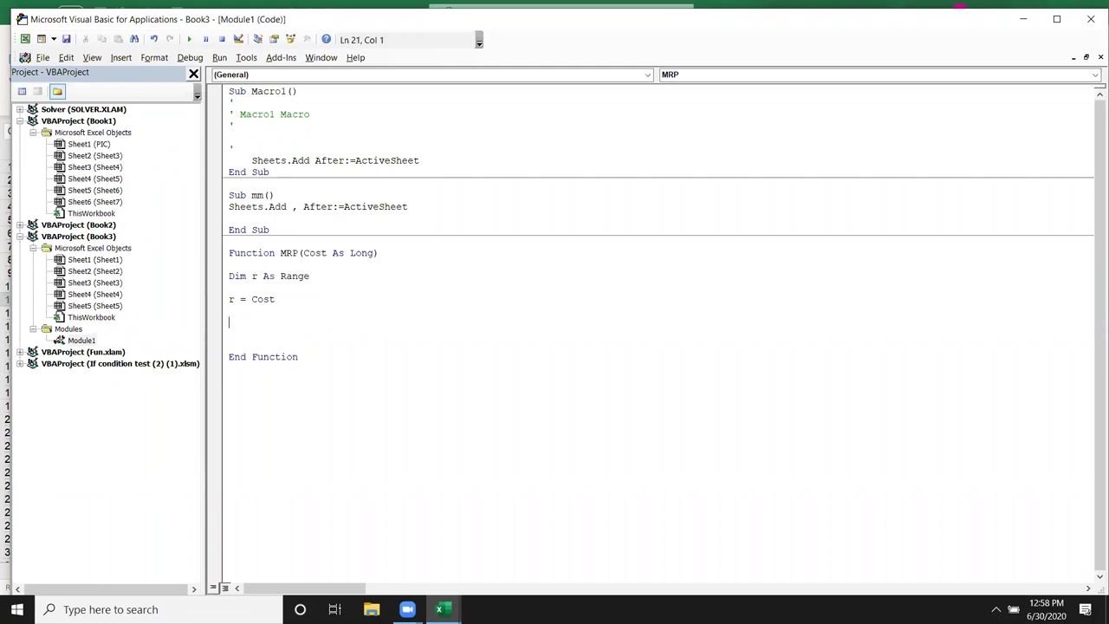
- Write the 5% markup line r = r * 0.05 + r, adding parentheses
text(r )
text(= r * 0)
text(.05 + r)
click(275, 344)
text(()
key(Right)
key(Right)
key(Right)
key(Right)
key(Right)
text())
- Duplicate the 5% markup line three times below it
click(244, 337)
key(Up)
key(shift+Down)
click(244, 337)
key(ctrl+v)
key(ctrl+v)
key(ctrl+v)
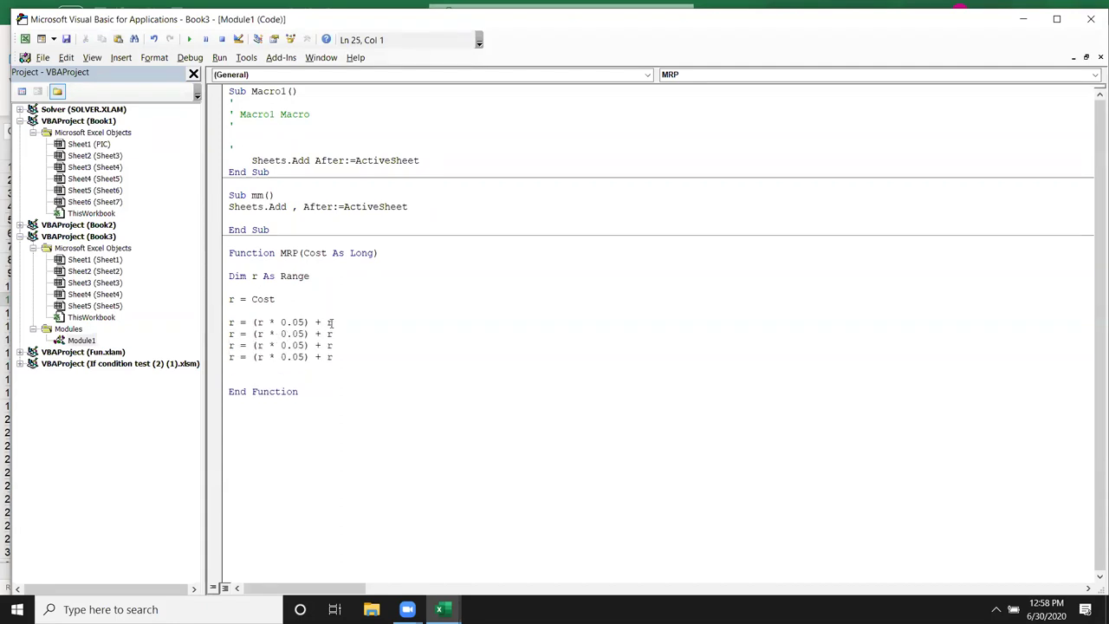
- Change the copied markup rates to 10%, 15% and 20%
key(BackSpace)
key(BackSpace)
text(10)
key(Down)
key(BackSpace)
key(BackSpace)
text(15)
key(Down)
key(BackSpace)
key(BackSpace)
text(2)
key(Down)
- Add the return line MRP = r and switch back to the workbook
key(Return)
text(MRP = )
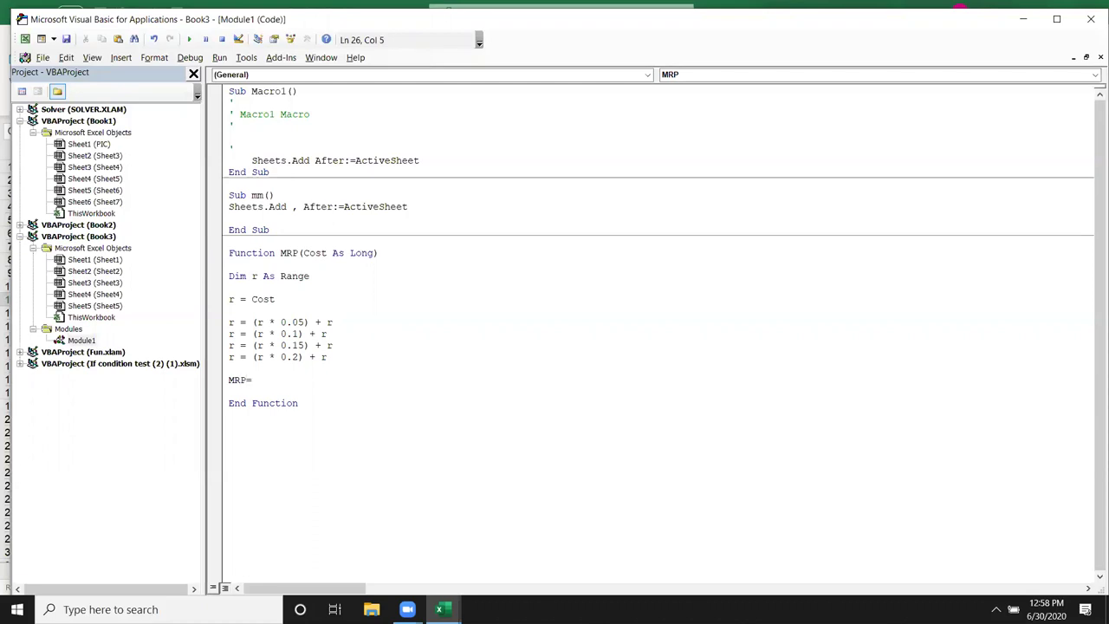
text(r)
click(296, 367)
key(alt+F11)
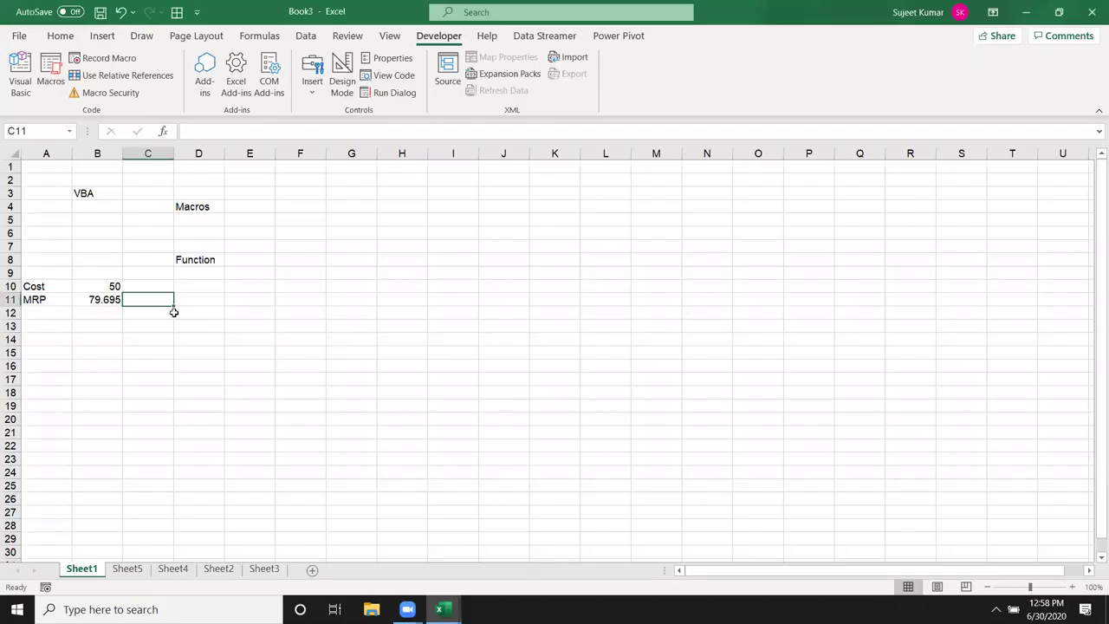
- Enter =MRP(B10) in C11, see #VALUE!, and return to the code editor
text(=mr)
double_click(156, 326)
click(110, 285)
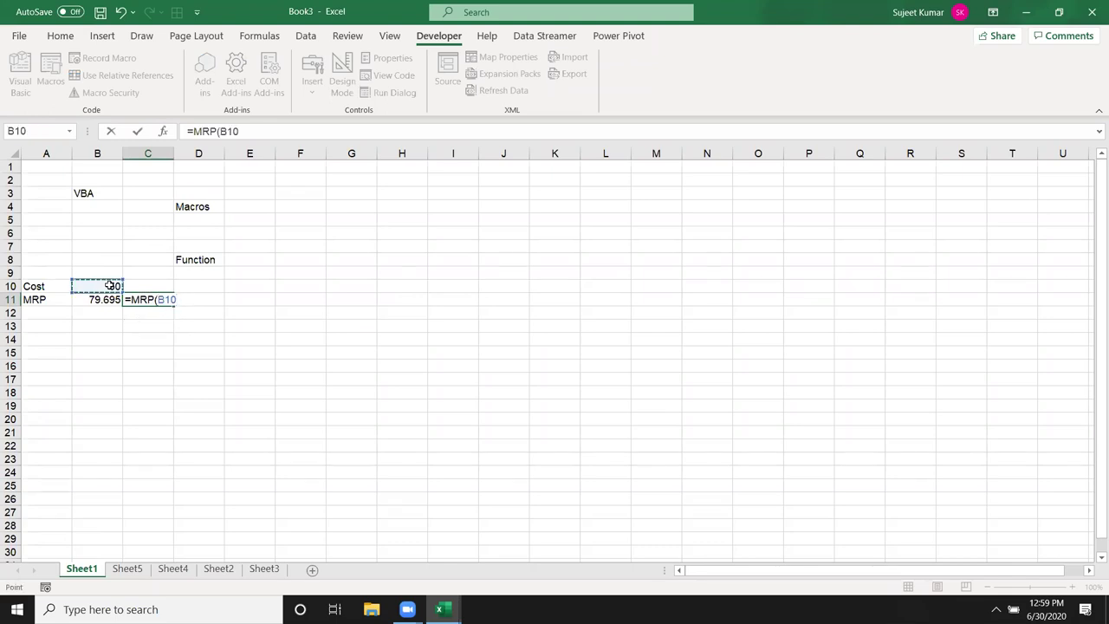
key(Return)
key(Up)
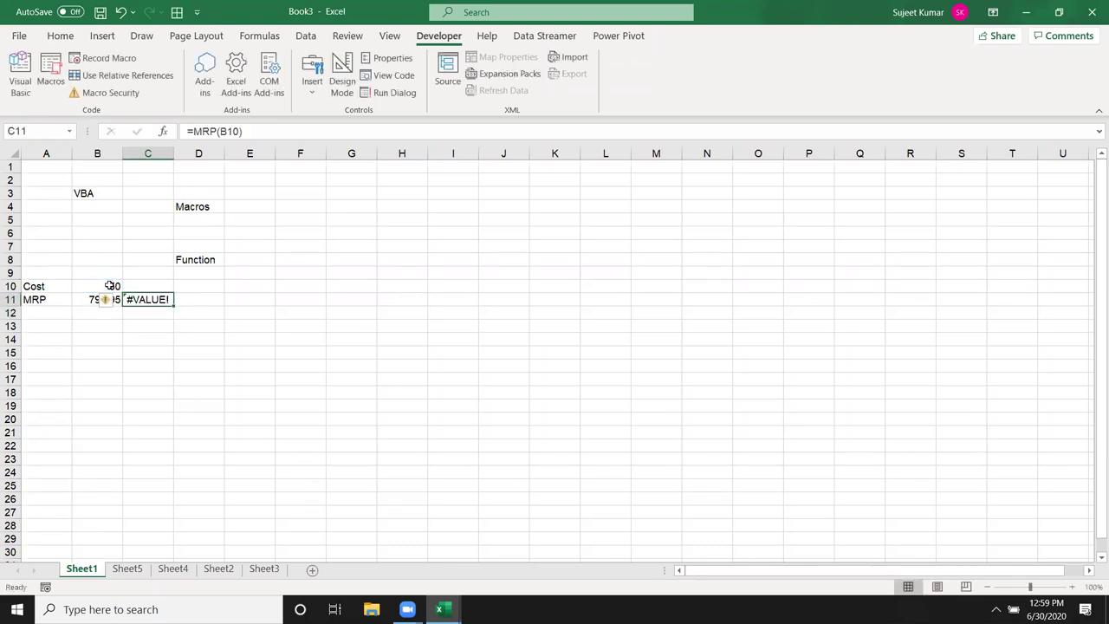
click(216, 132)
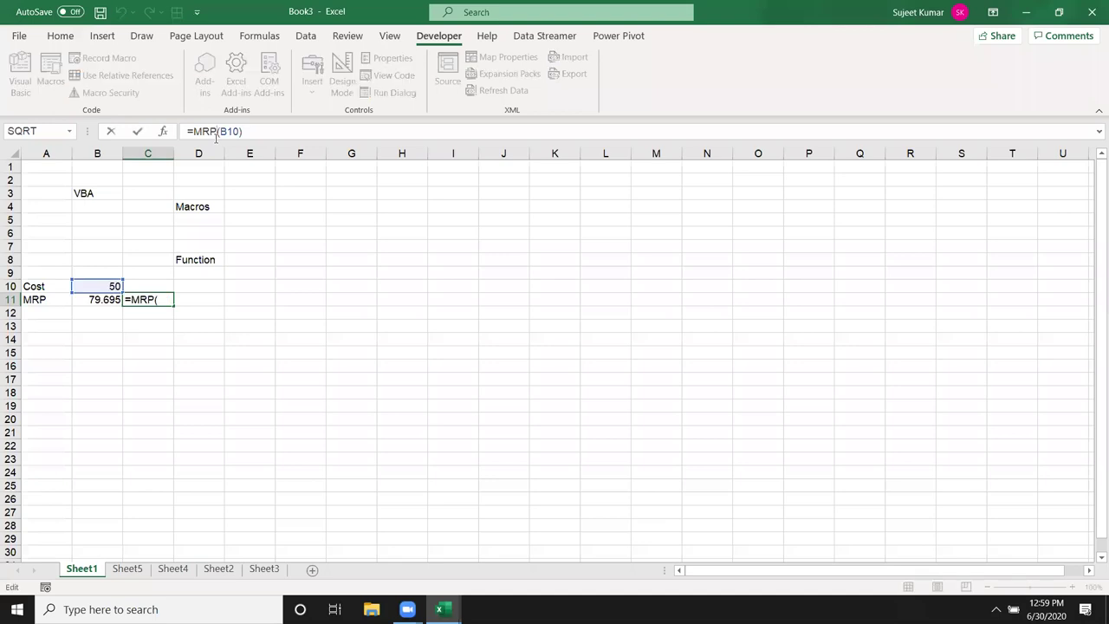
key(Right)
key(Right)
key(Right)
key(Right)
key(Return)
key(Up)
key(alt+F11)
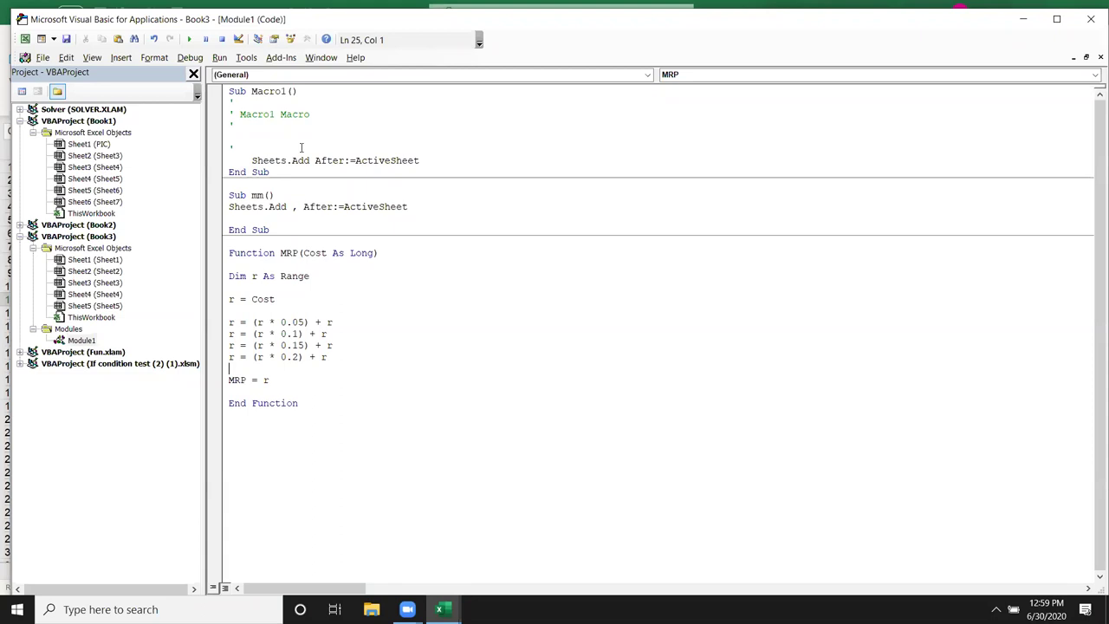
- Change r's type from Range to Double, then re-enter C11's formula in Excel
double_click(301, 277)
key(BackSpace)
key(ctrl+space)
text(L)
key(BackSpace)
text(Doubl)
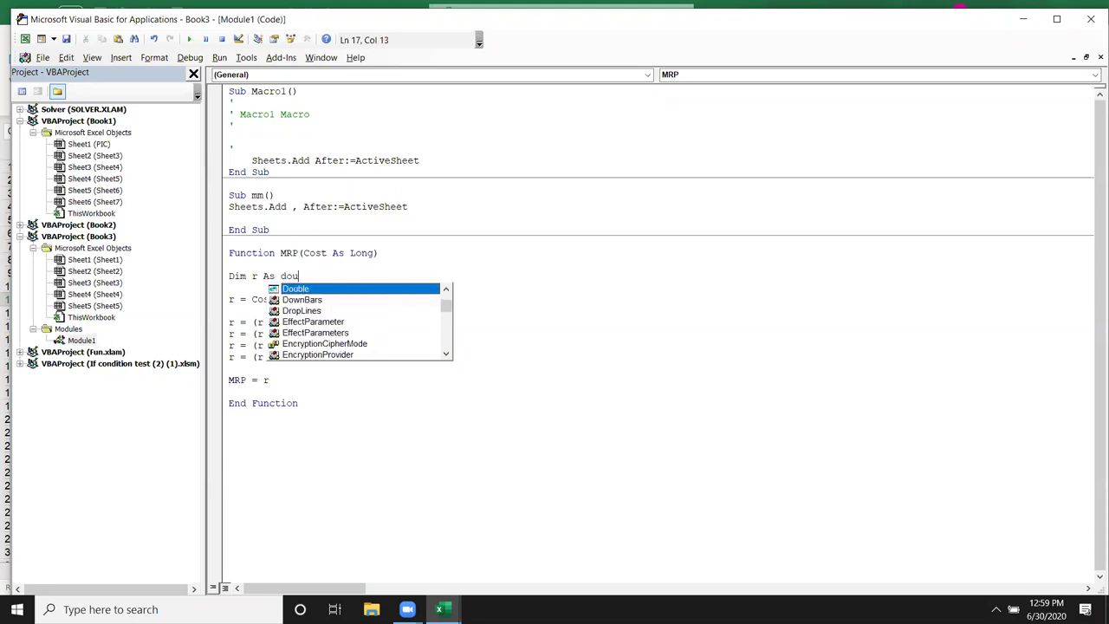
key(Tab)
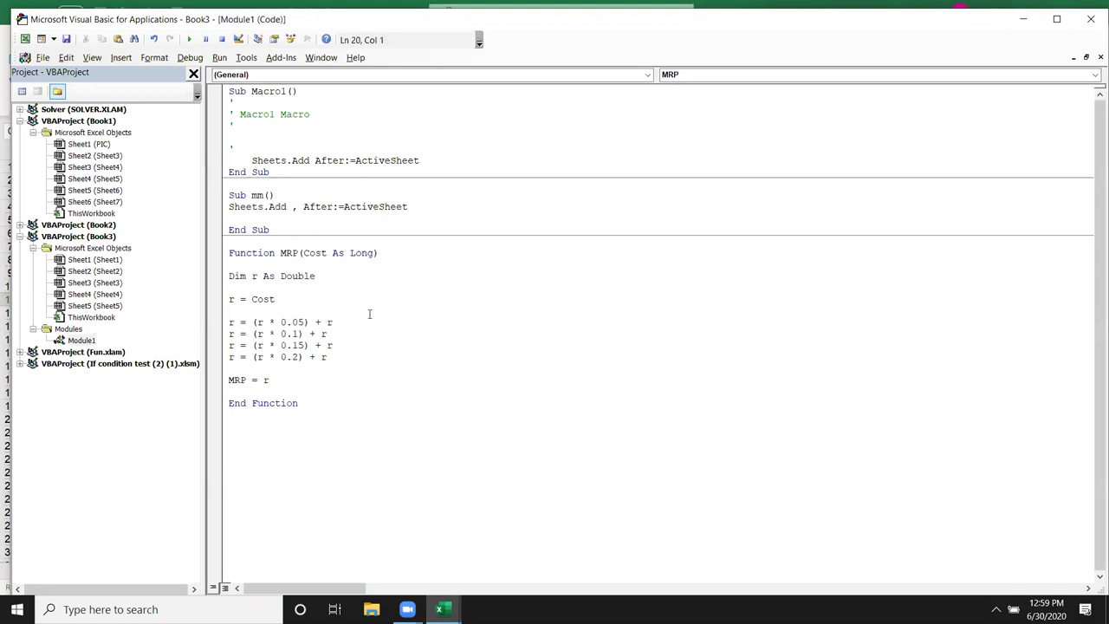
key(alt+F11)
double_click(155, 298)
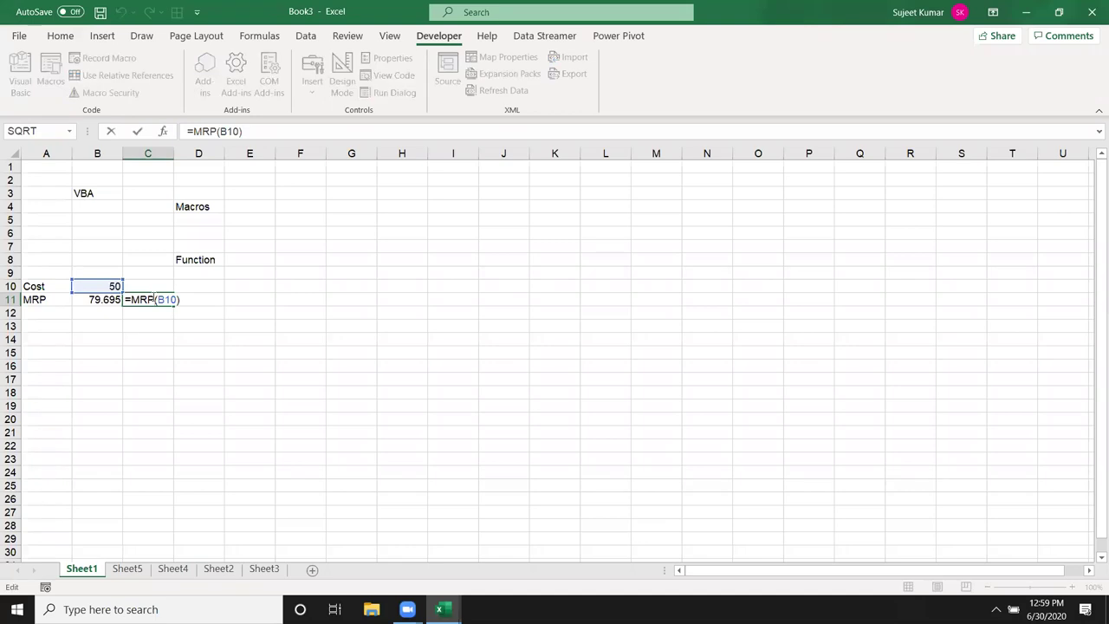
key(Return)
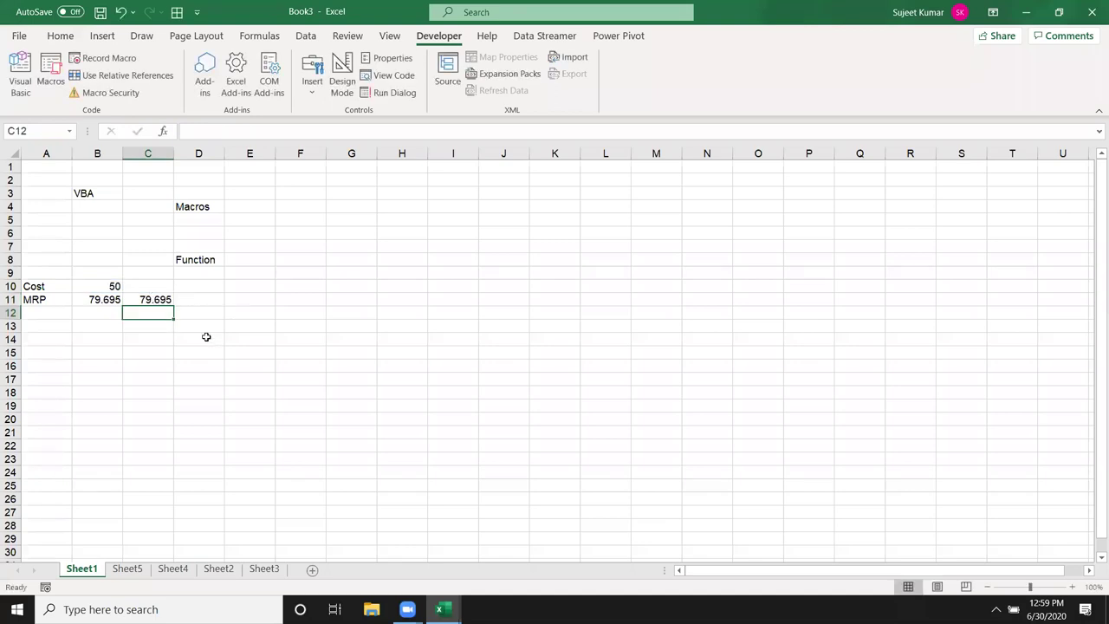
click(145, 299)
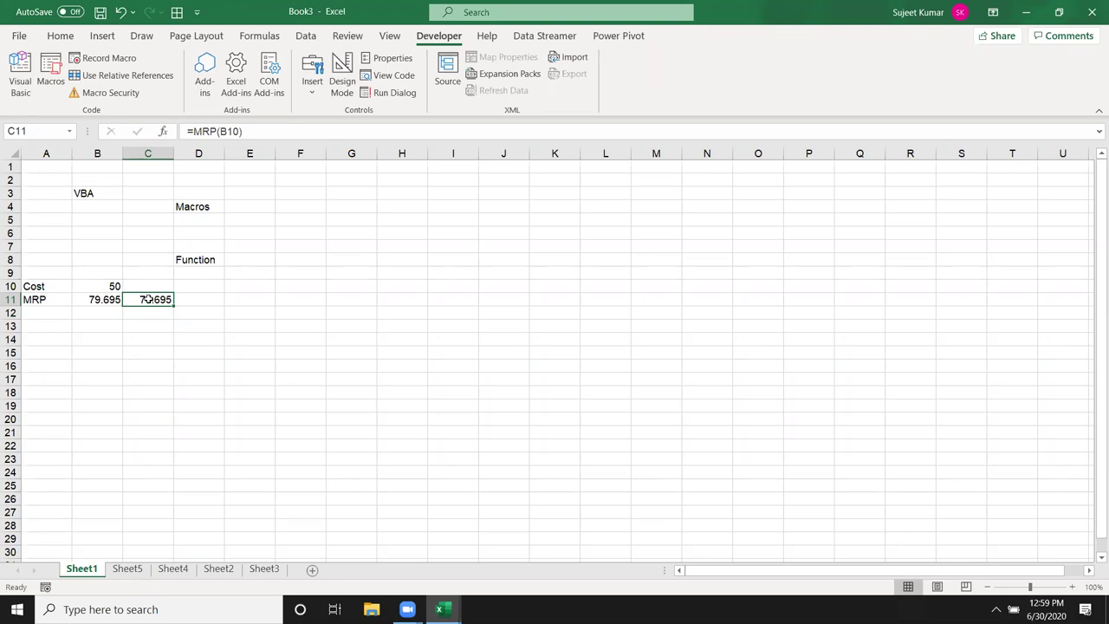
double_click(149, 304)
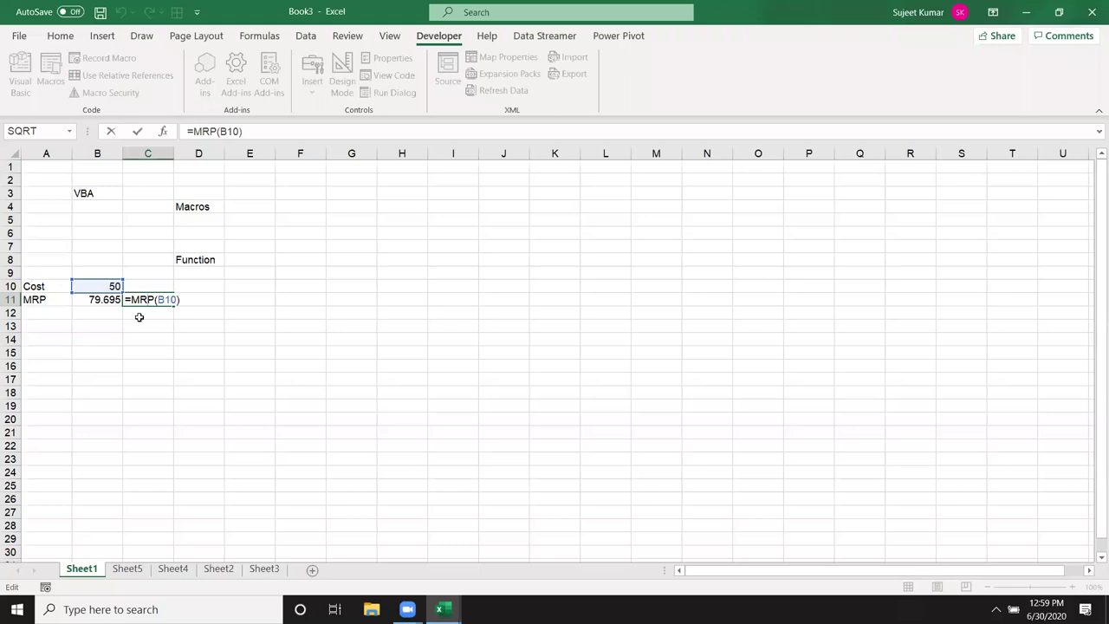
key(Return)
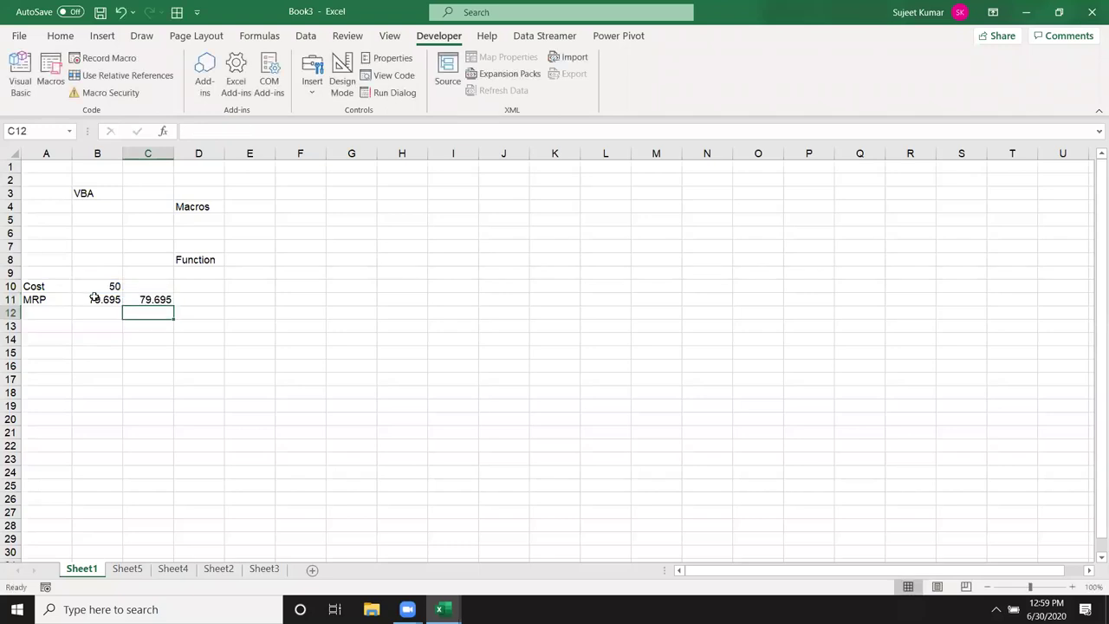
double_click(93, 298)
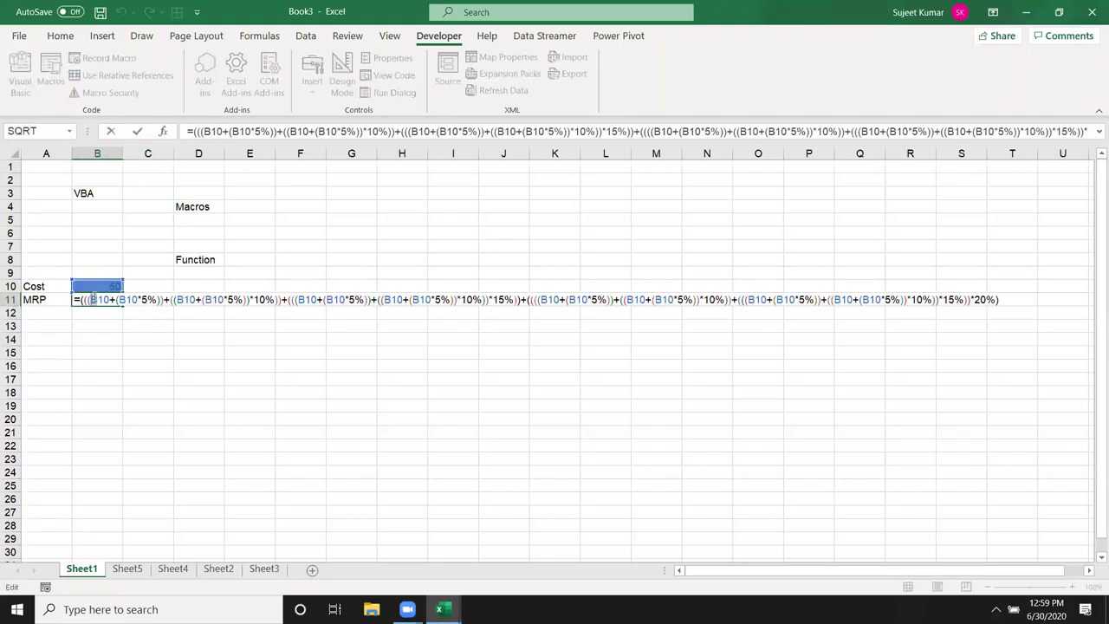
double_click(93, 299)
key(Escape)
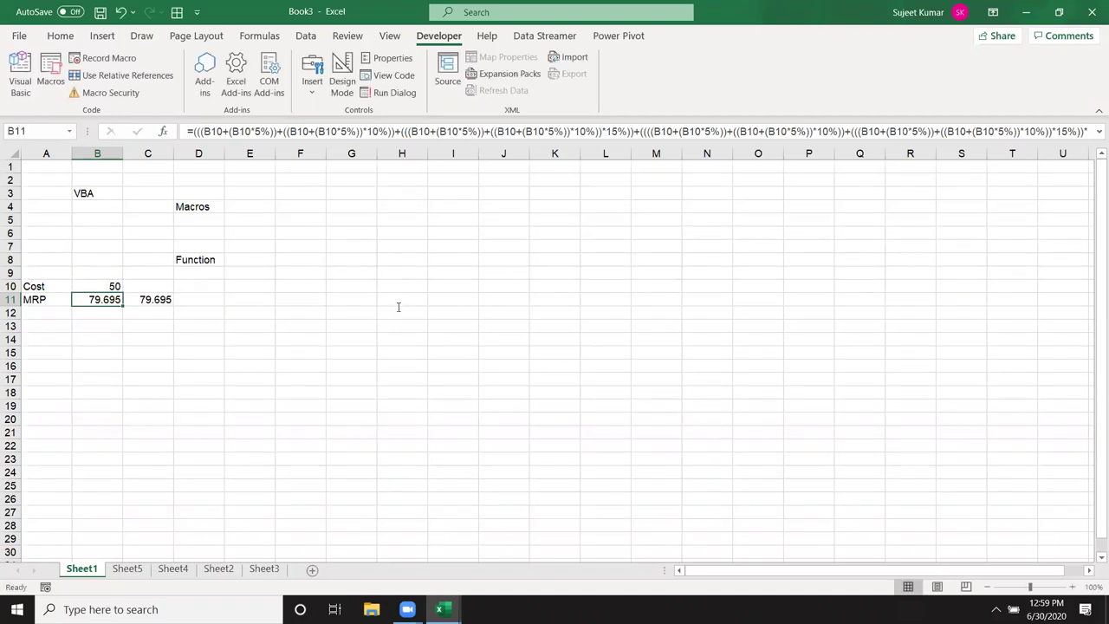
key(alt+F11)
click(307, 323)
key(BackSpace)
text(7)
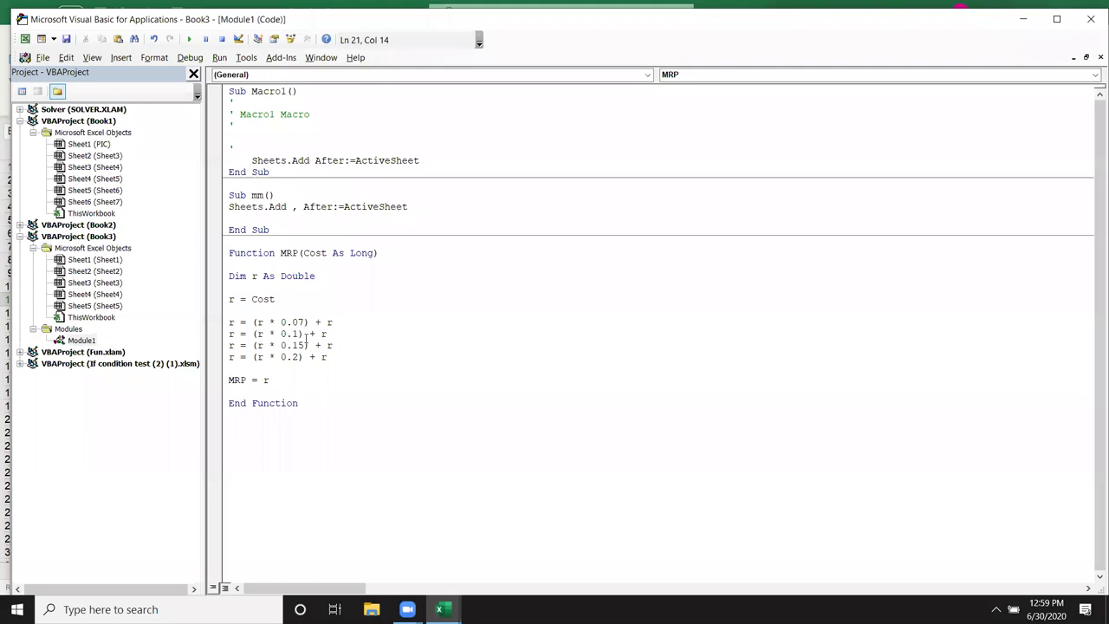
key(BackSpace)
text(5)
key(alt+F11)
click(203, 266)
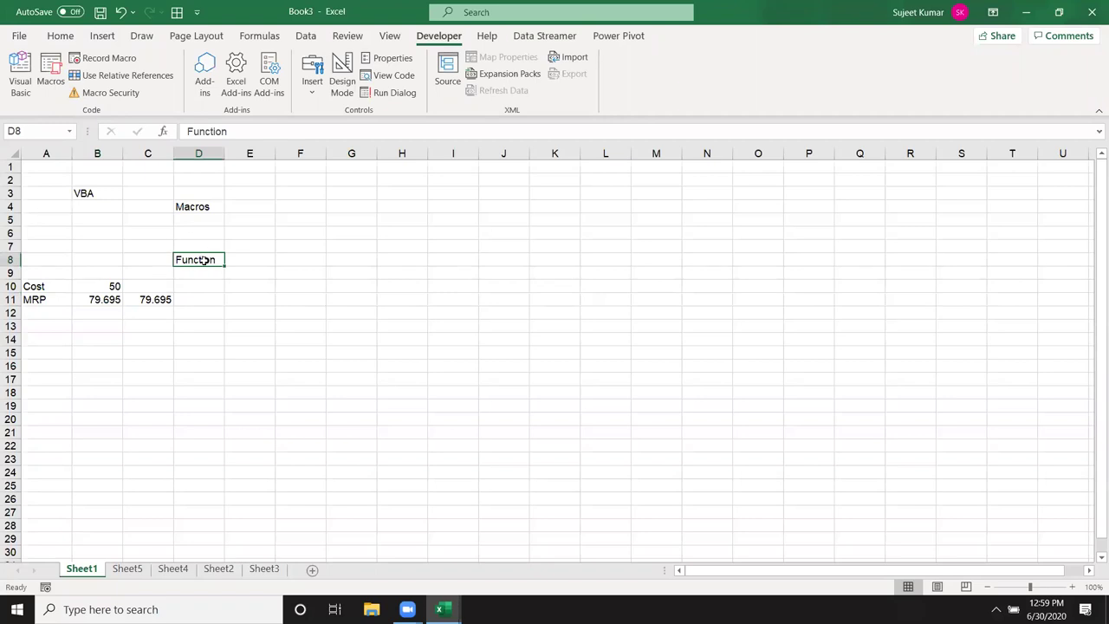
- Type the heading USERFORM in D13
click(205, 316)
key(Down)
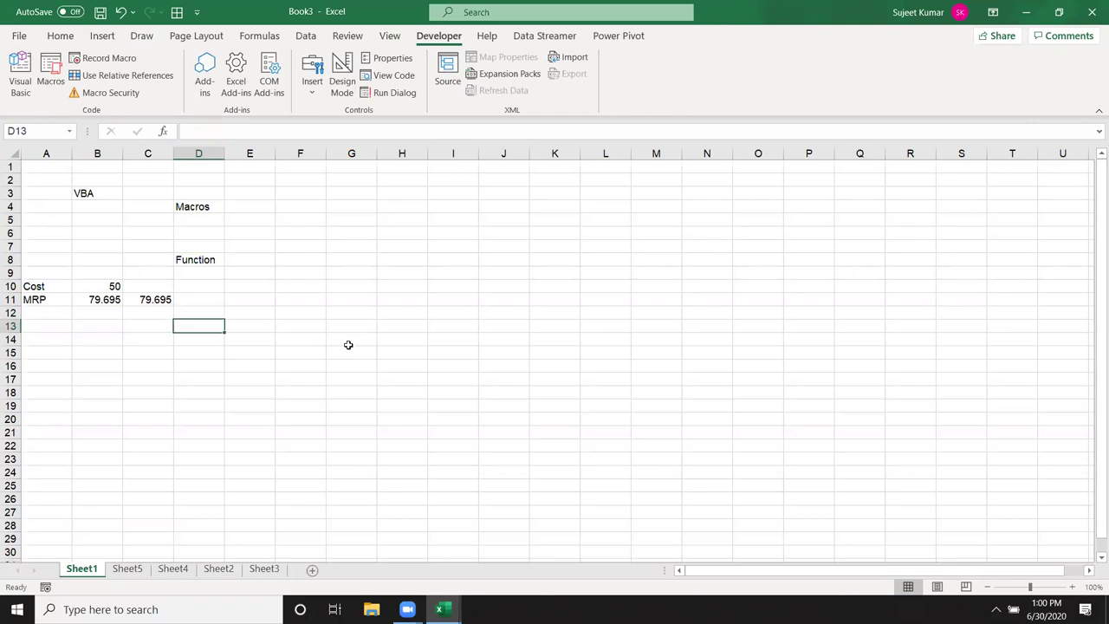
text(USER)
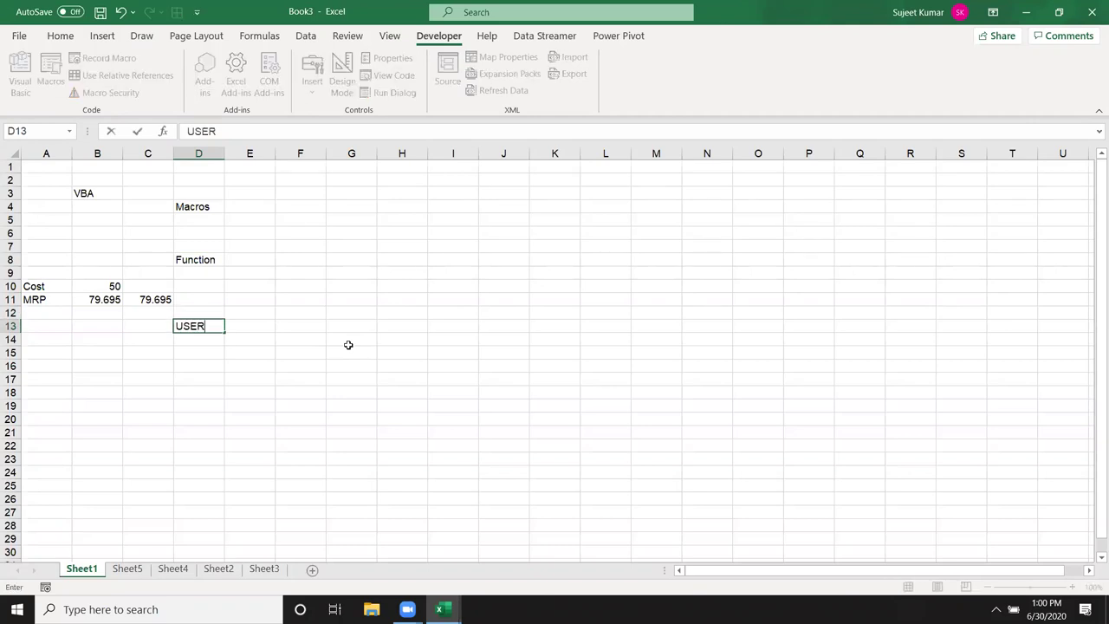
text(FORM)
key(Return)
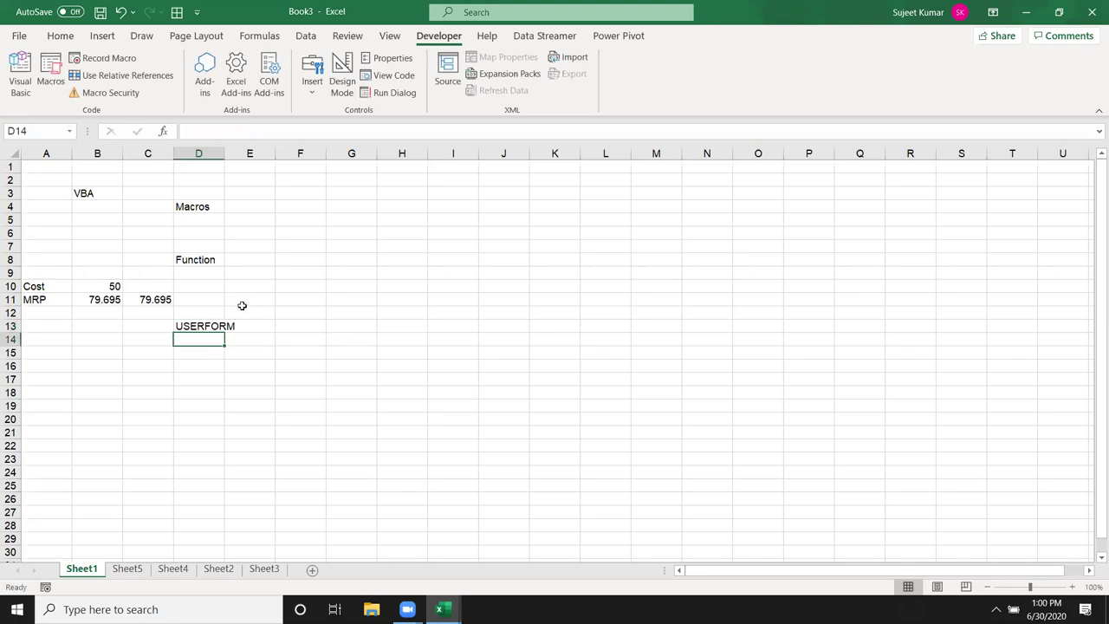
- Start a PivotTable placed at Sheet1!$H$3 on the existing worksheet
click(60, 36)
click(107, 38)
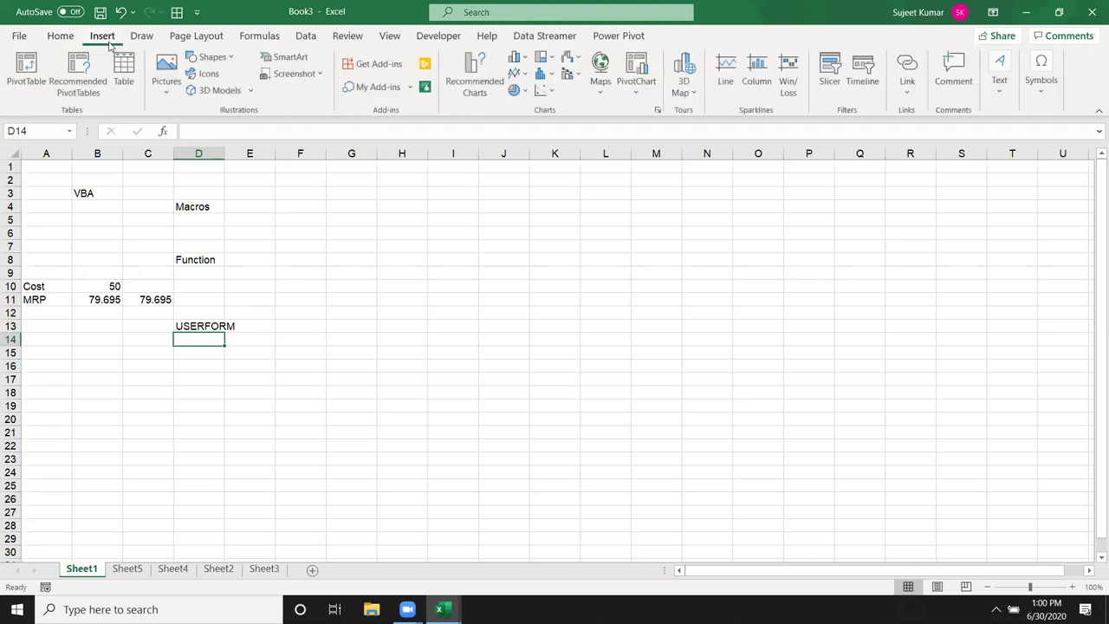
click(407, 186)
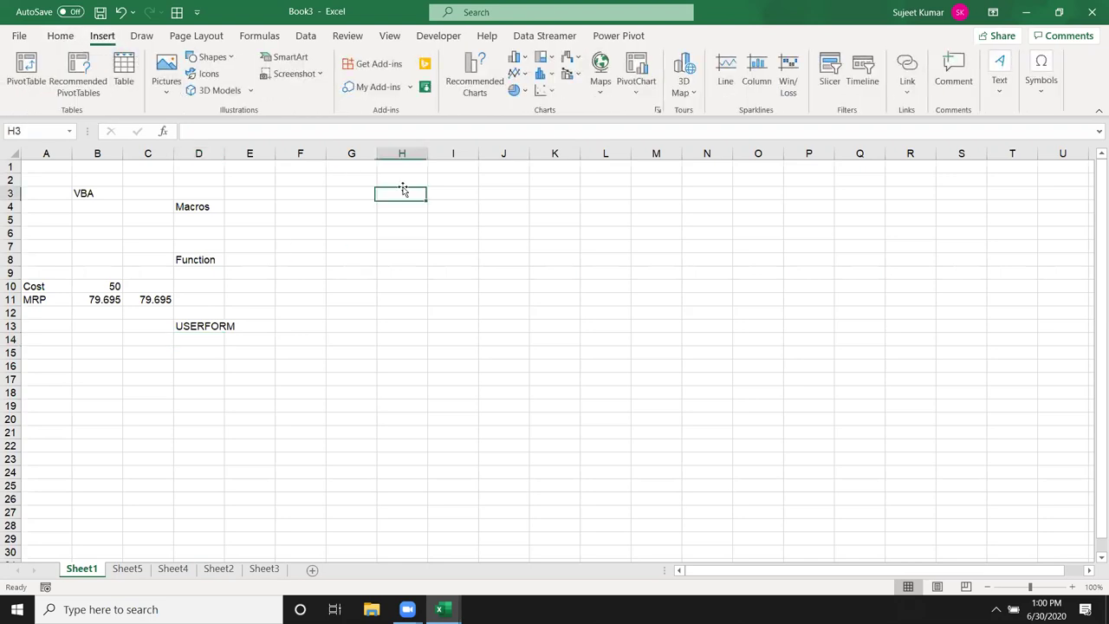
click(27, 73)
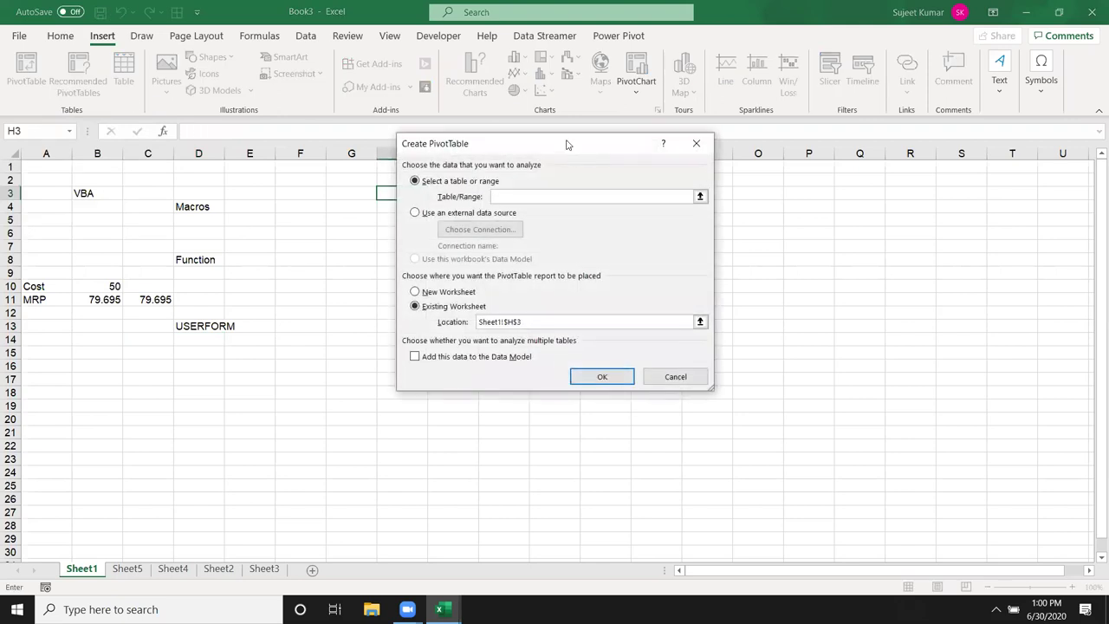
drag(568, 144, 440, 163)
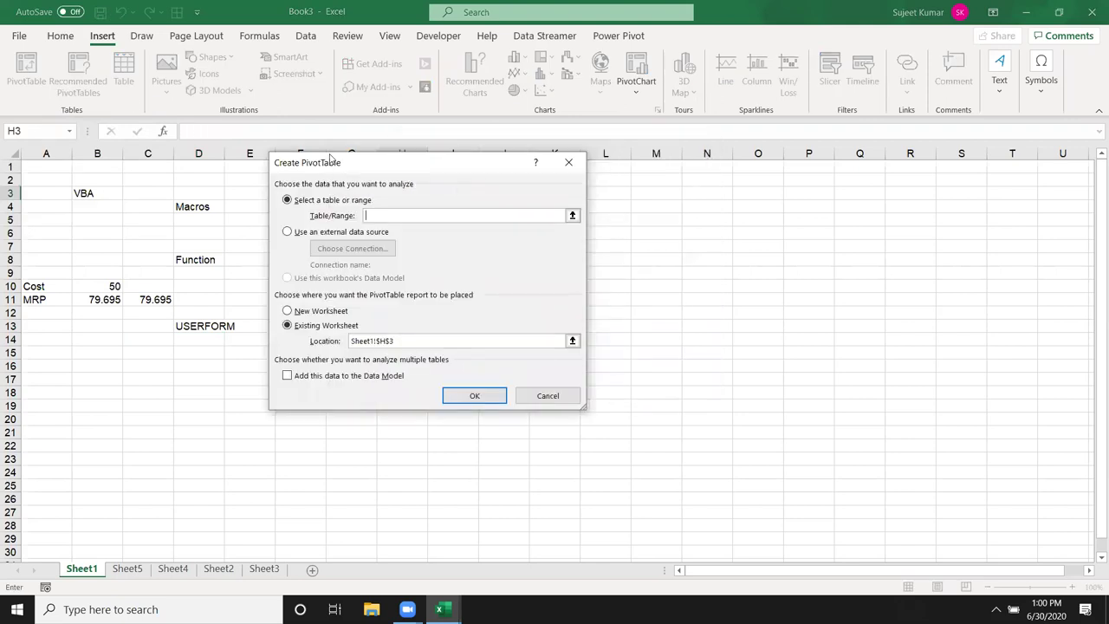
drag(330, 157, 353, 159)
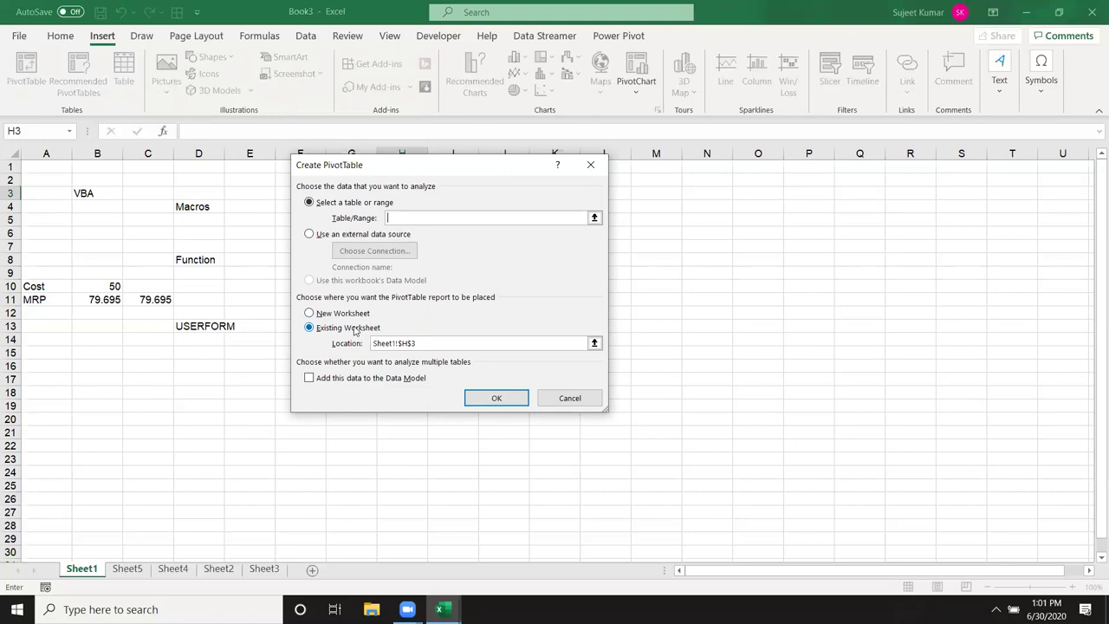
drag(341, 165, 488, 150)
drag(561, 154, 487, 155)
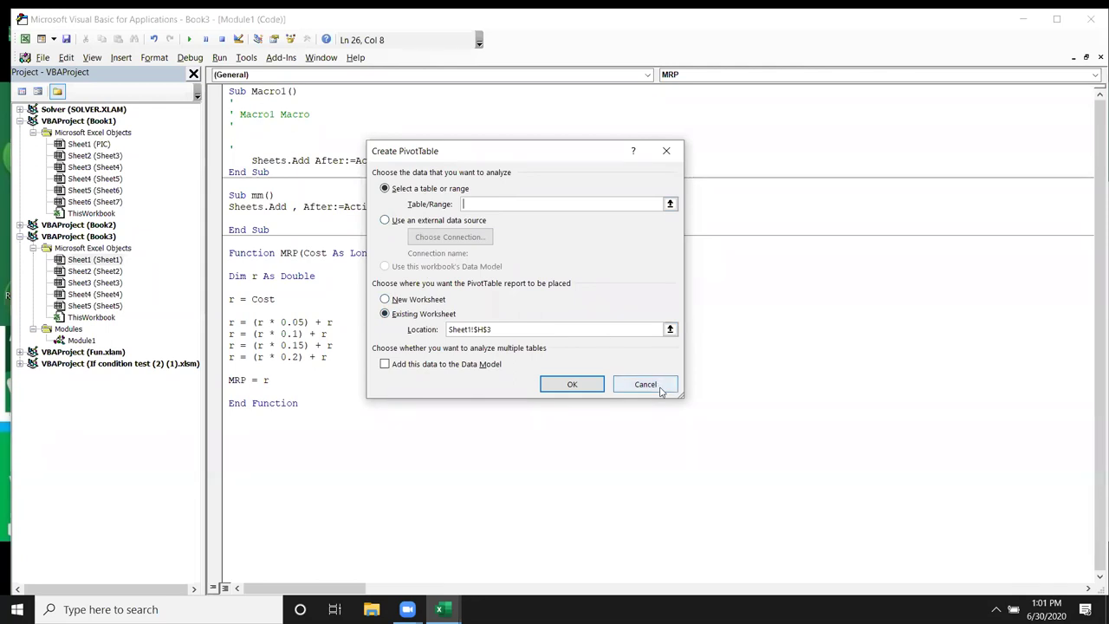
- Cancel the PivotTable dialog and insert an enlarged UserForm1 into the VBA project
drag(477, 160, 408, 132)
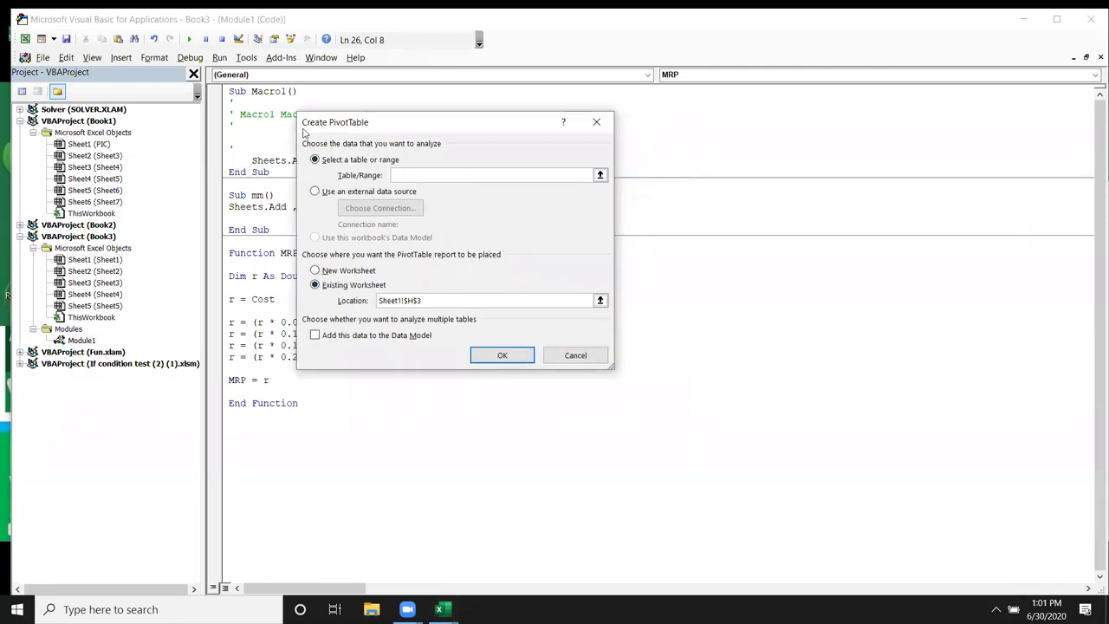
click(576, 355)
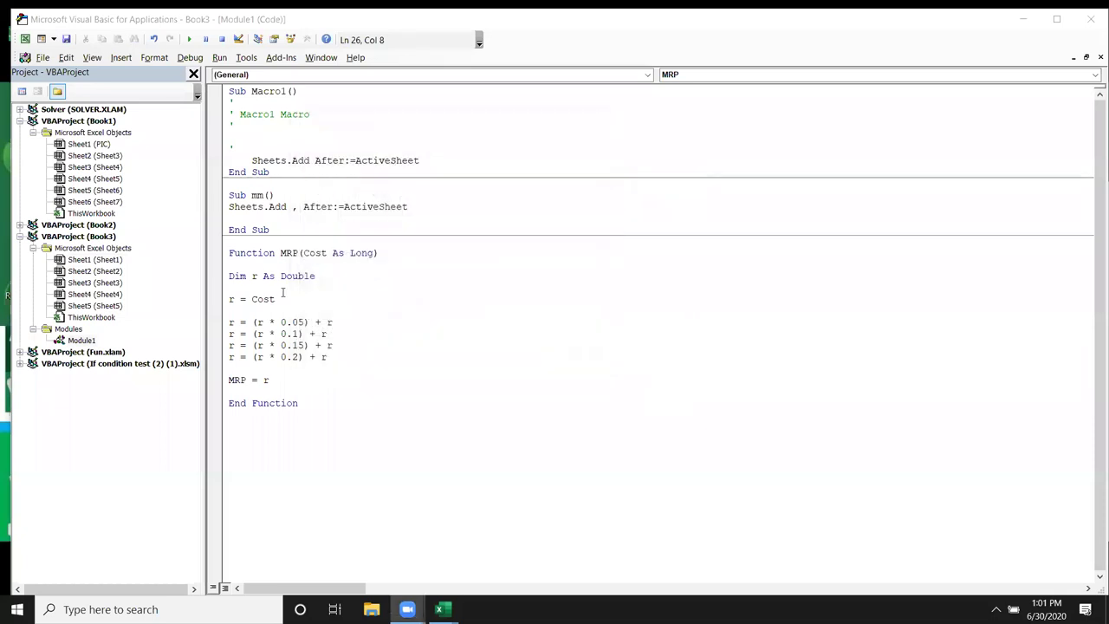
click(120, 58)
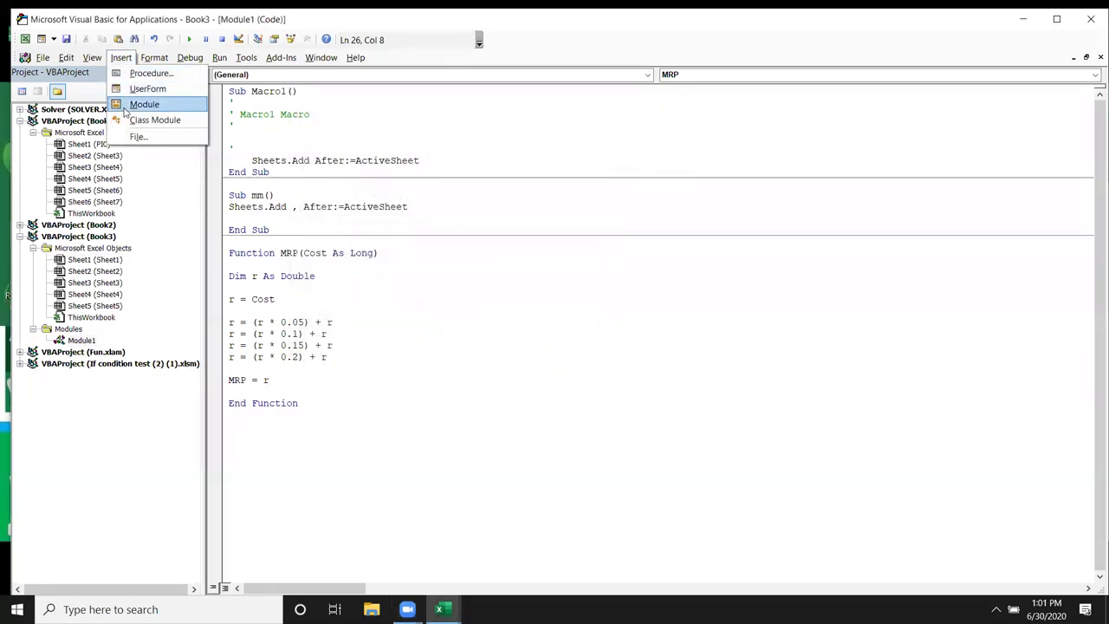
click(145, 89)
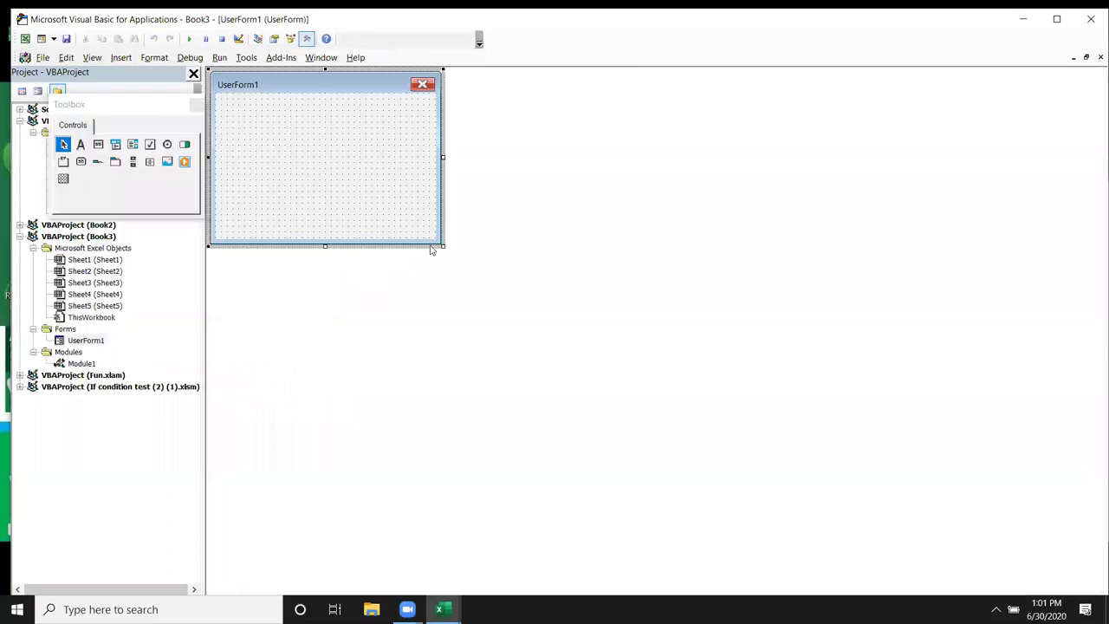
drag(444, 247, 464, 269)
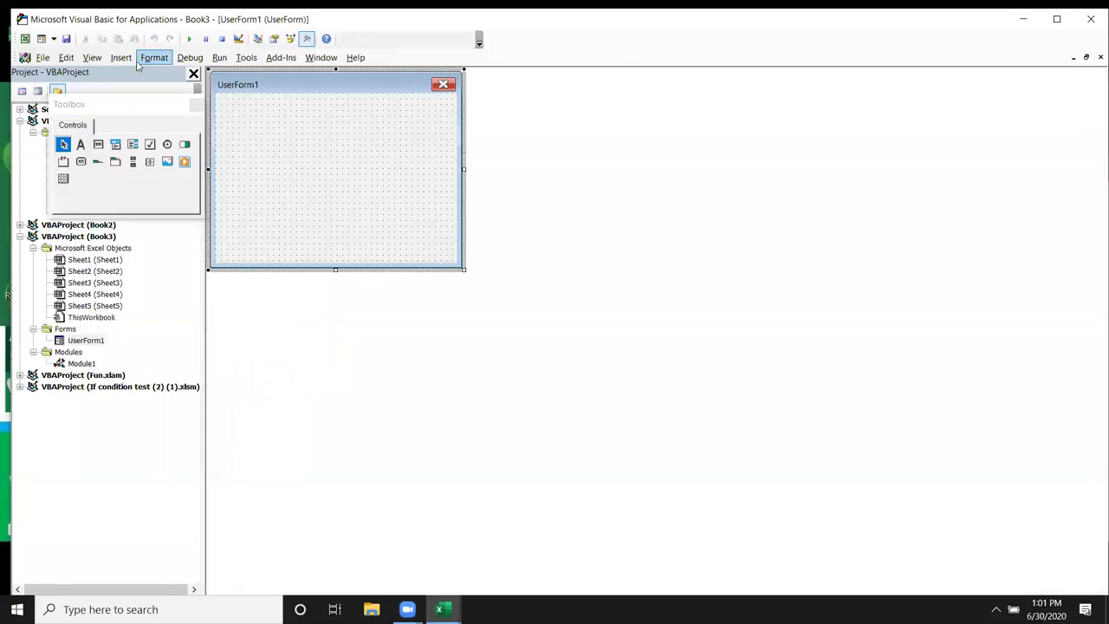
- Test-run UserForm1, close it, and return to the Book3 workbook
click(189, 39)
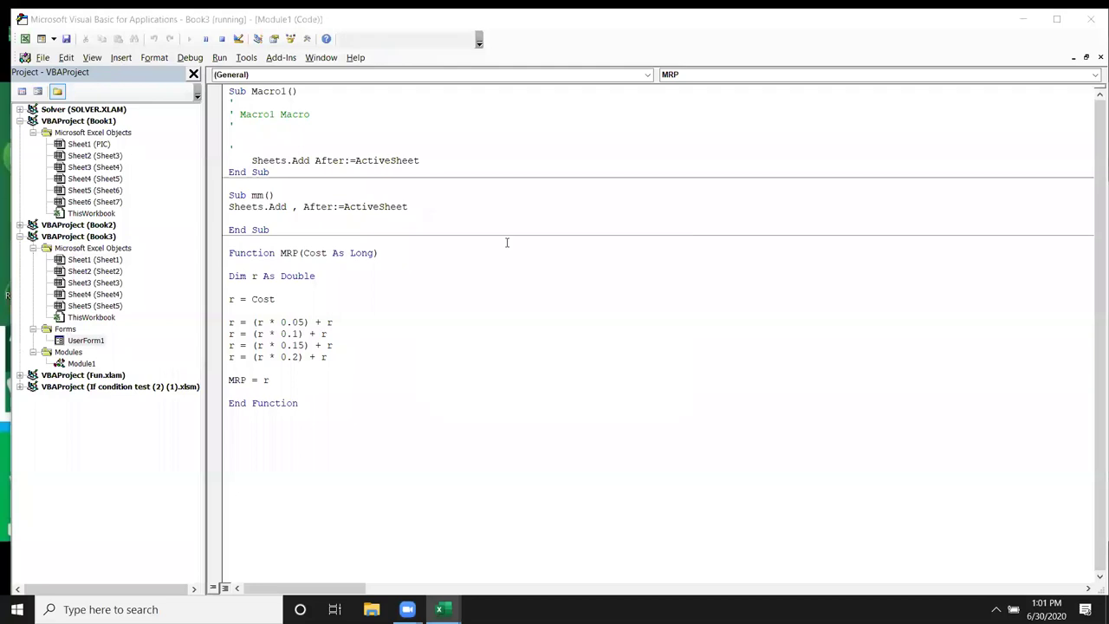
click(1022, 18)
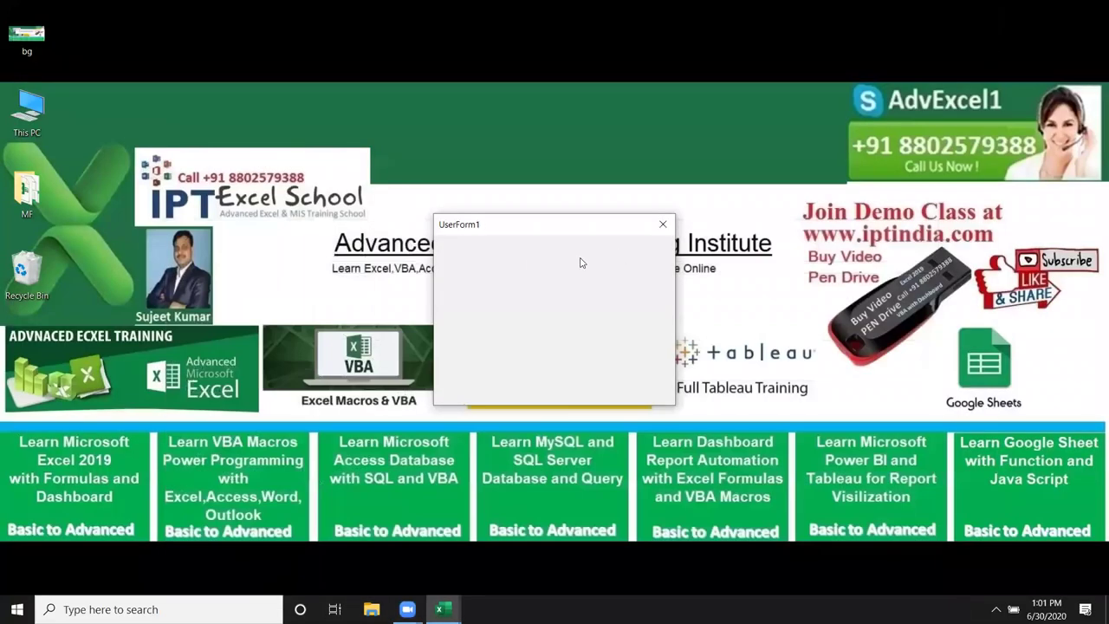
click(663, 226)
mouse_move(439, 609)
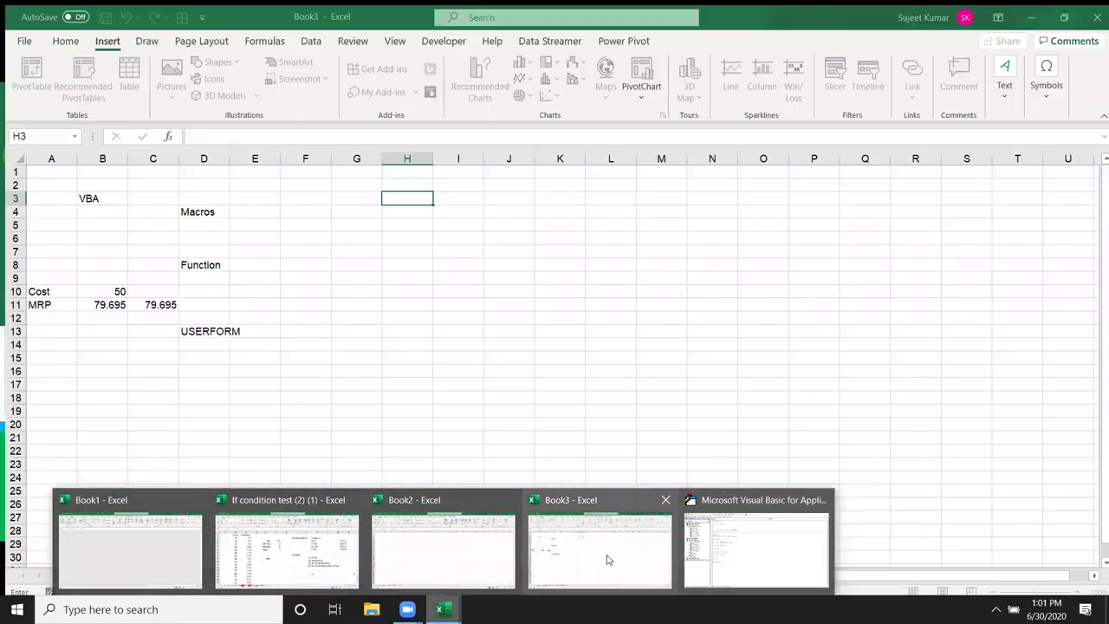
click(598, 546)
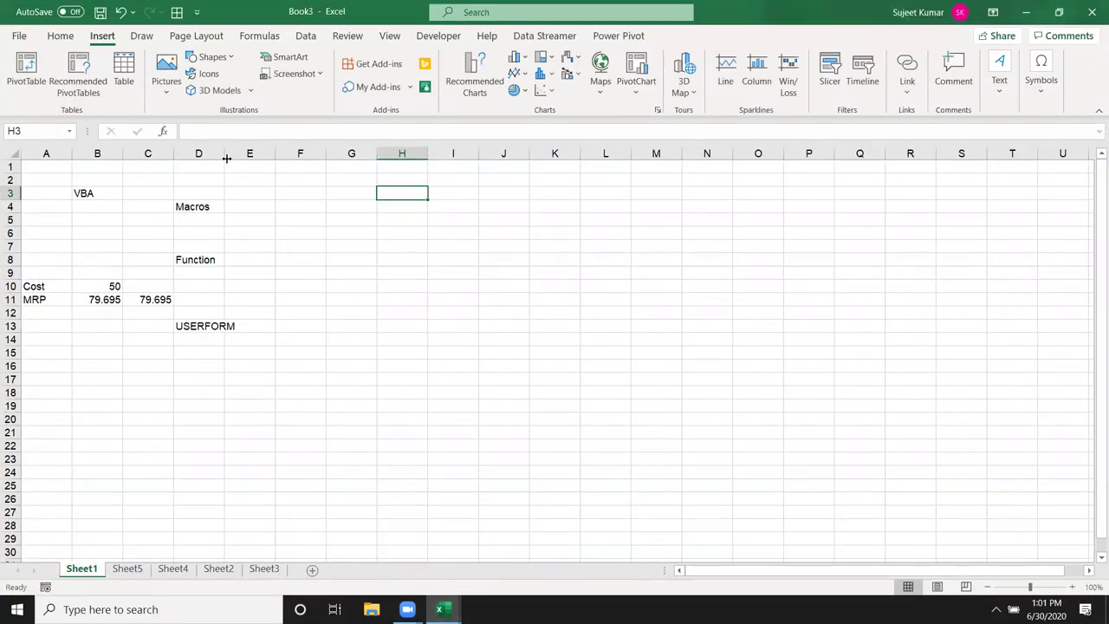
- Widen column D to fit the Macros, Function and USERFORM labels, then review them
drag(224, 157, 270, 152)
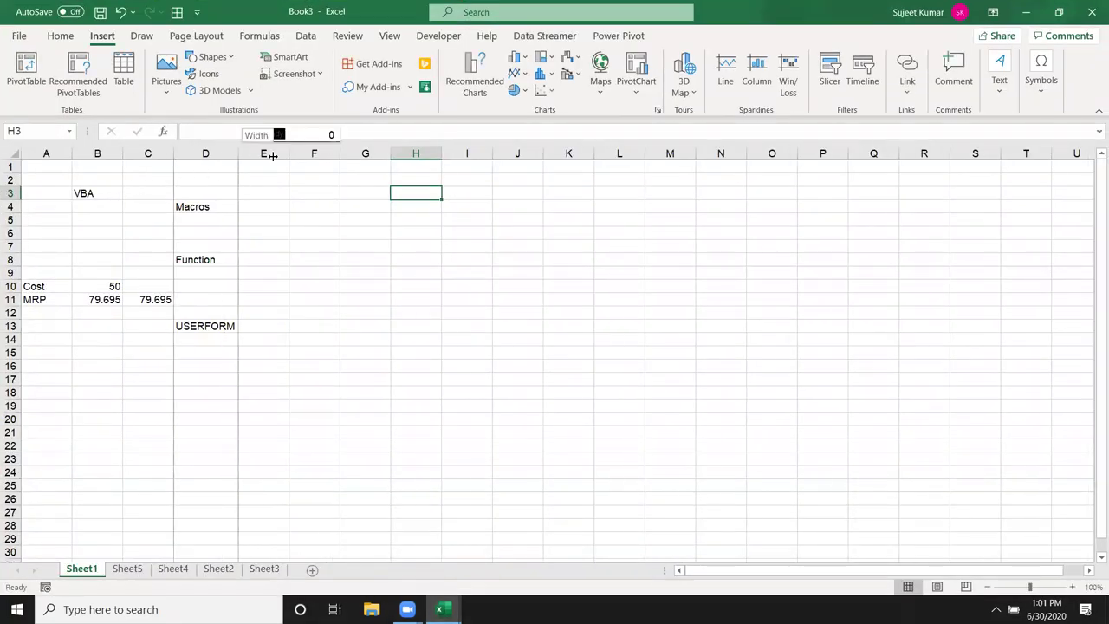
click(217, 205)
click(205, 270)
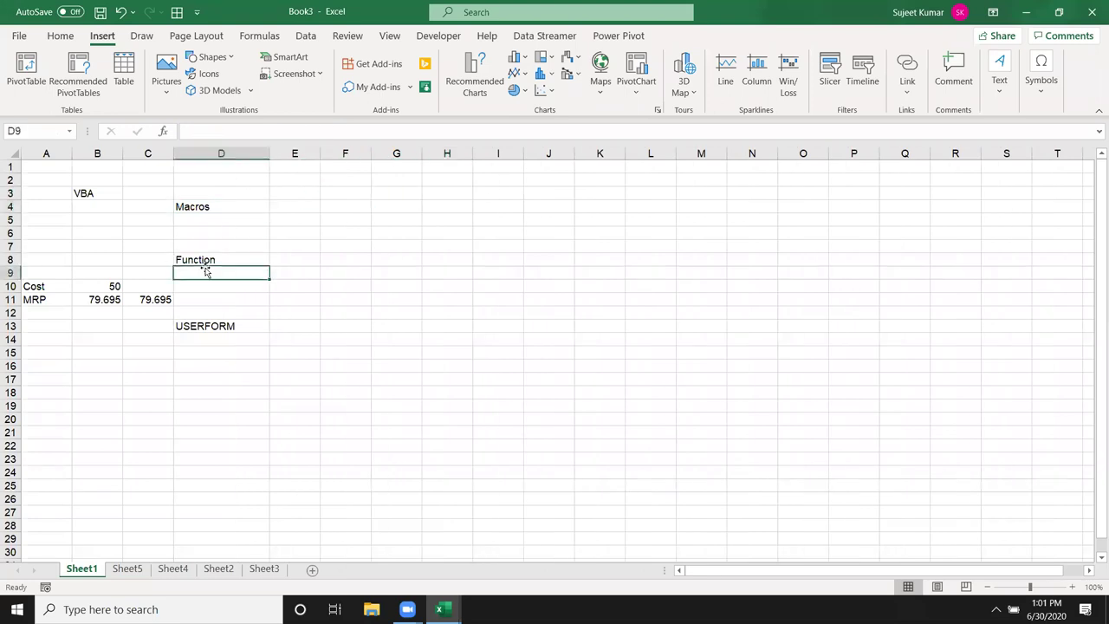
click(206, 260)
click(212, 329)
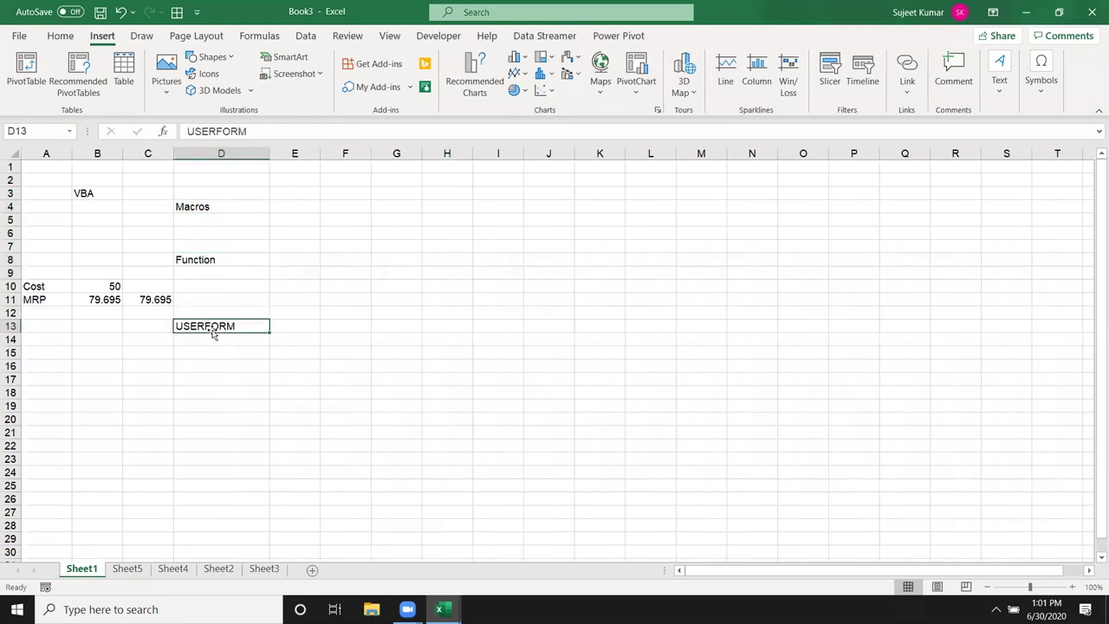
drag(238, 389, 224, 195)
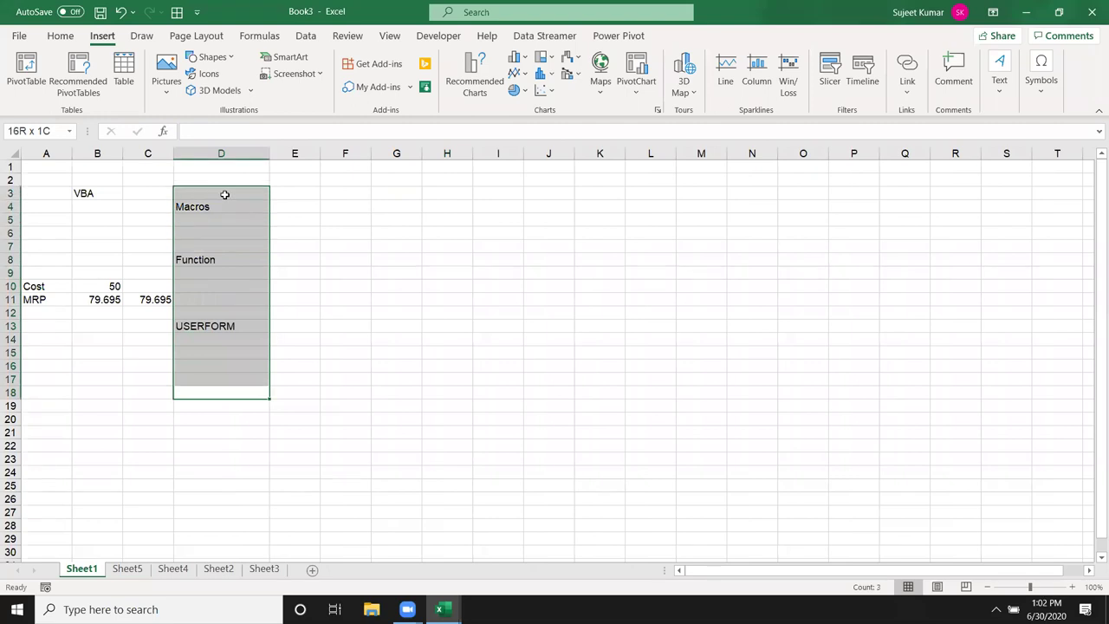
click(231, 217)
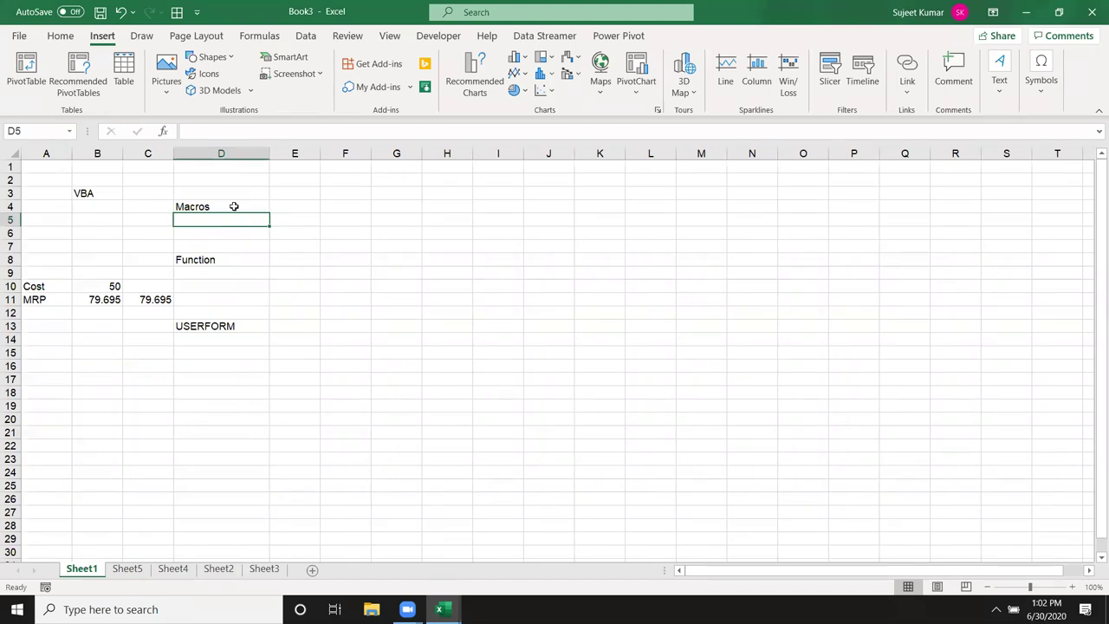
click(222, 260)
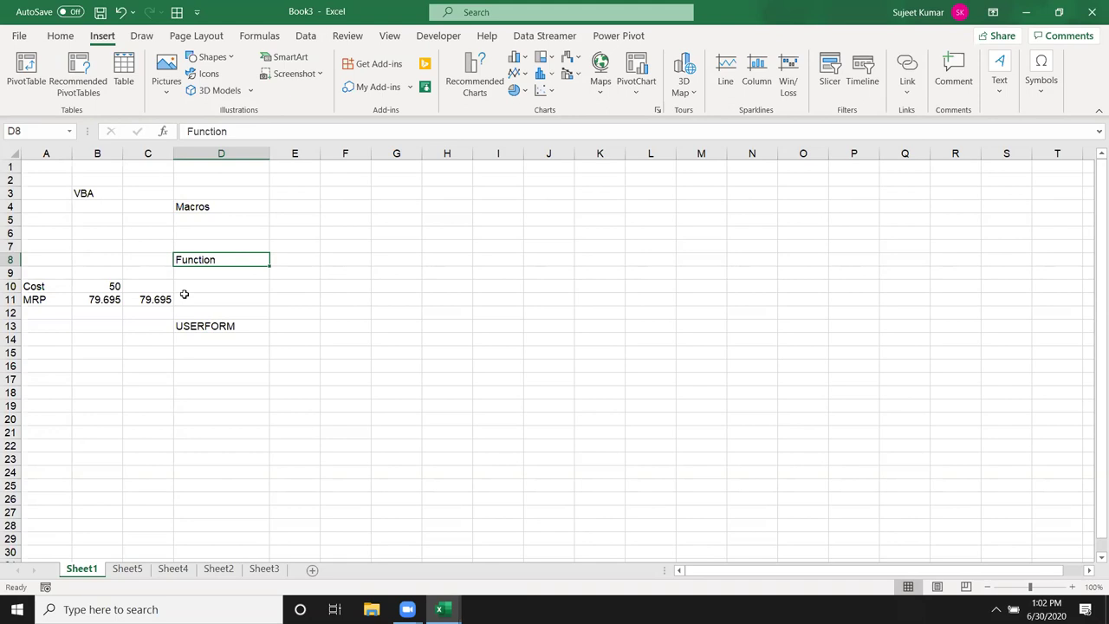
click(137, 300)
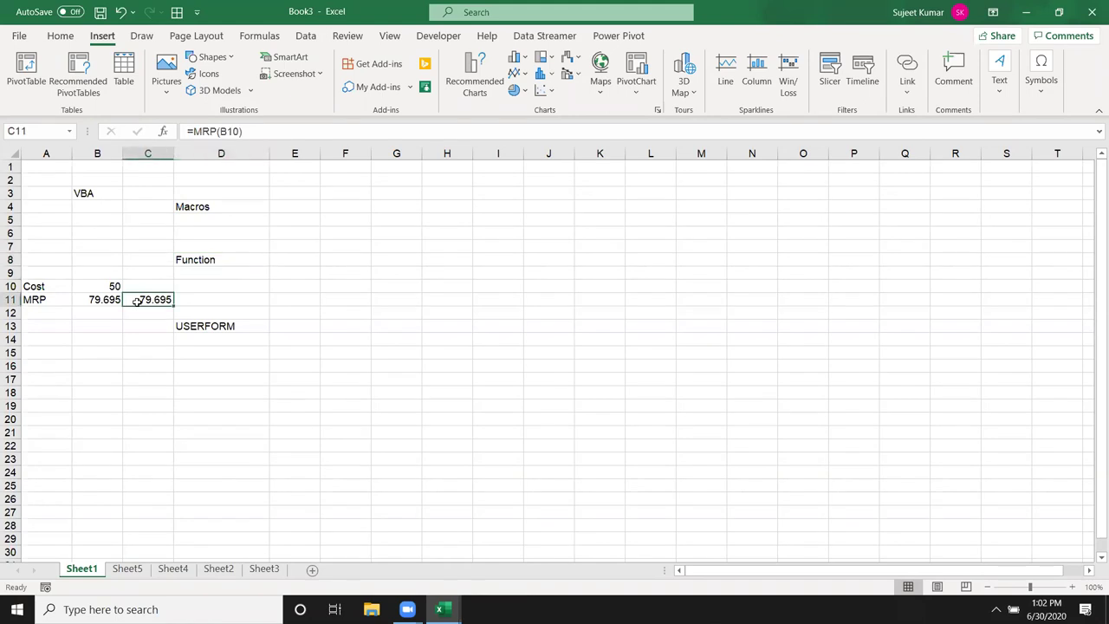
double_click(139, 300)
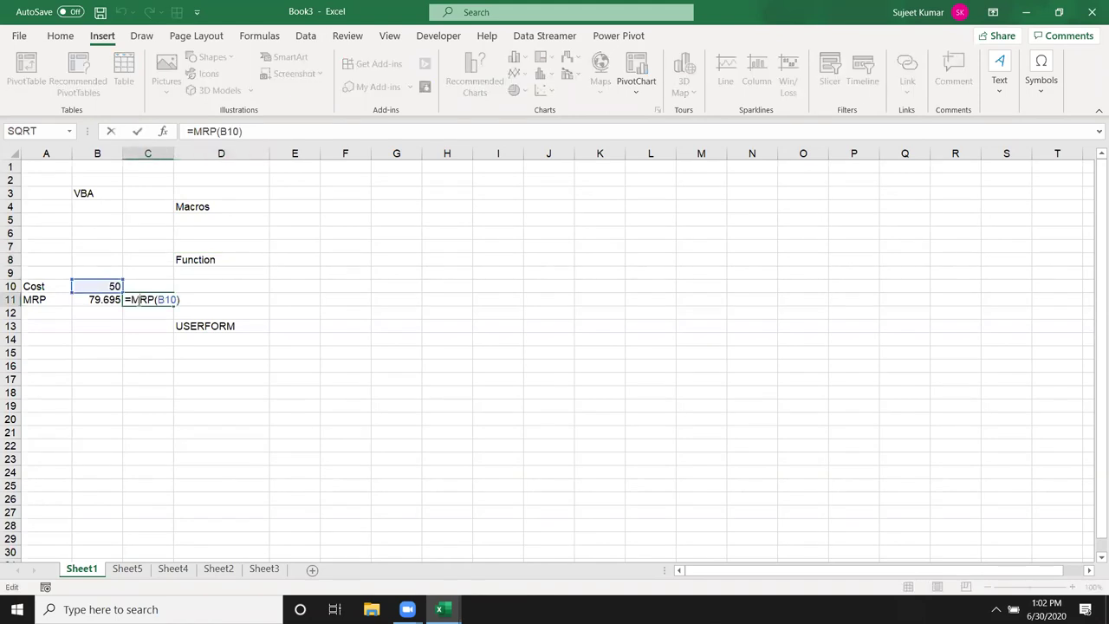
key(Escape)
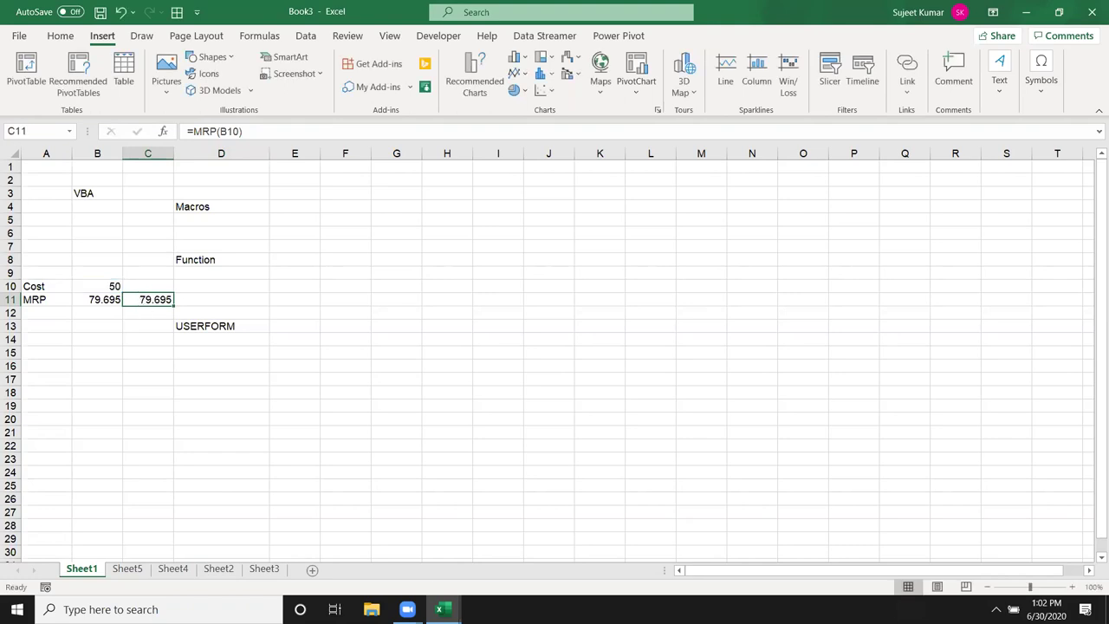
click(442, 609)
click(702, 555)
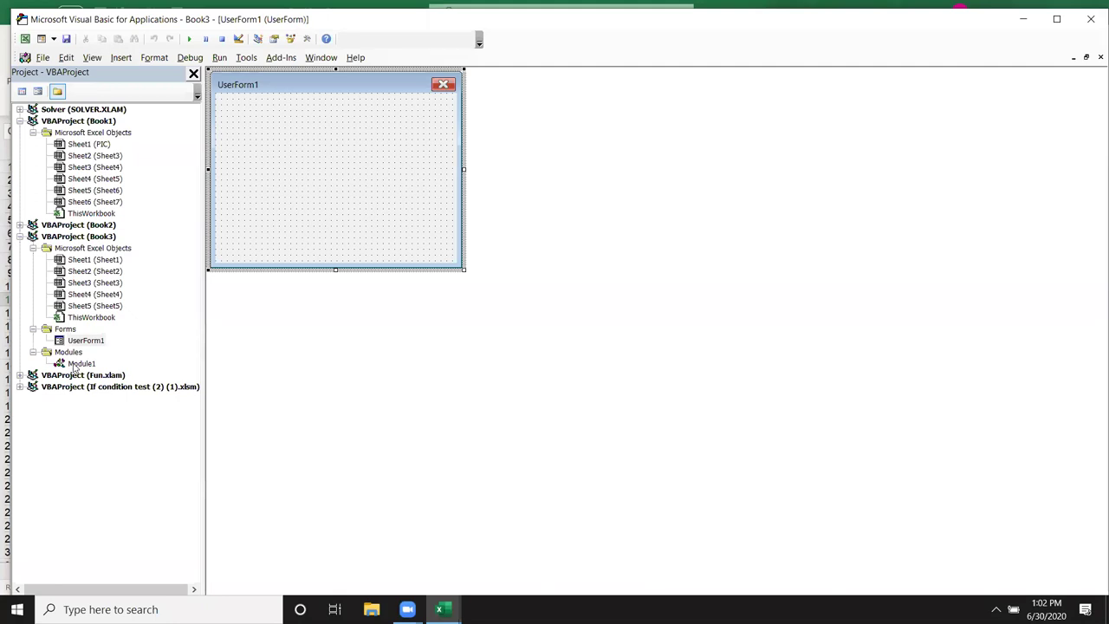
double_click(74, 365)
mouse_move(418, 414)
mouse_down()
mouse_move(230, 242)
mouse_move(242, 254)
mouse_up()
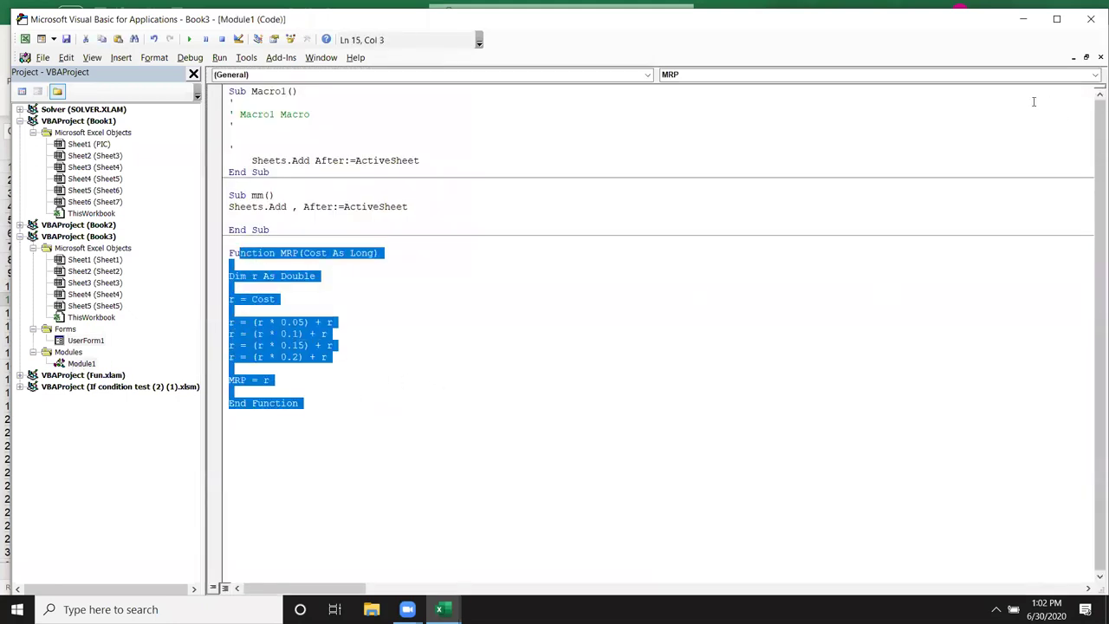
click(1024, 18)
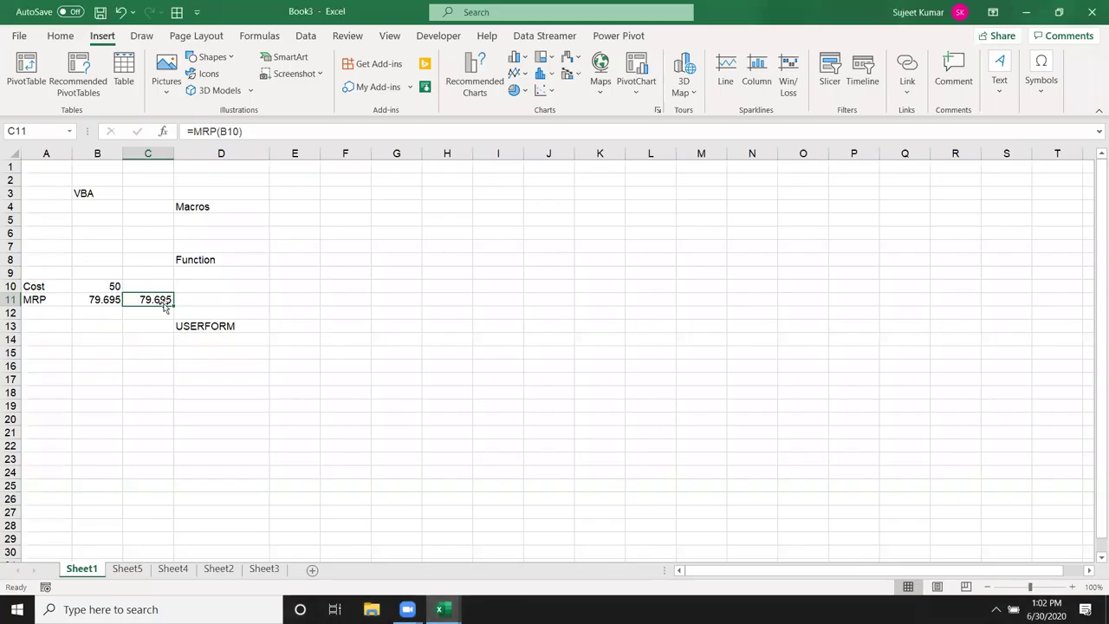
double_click(160, 298)
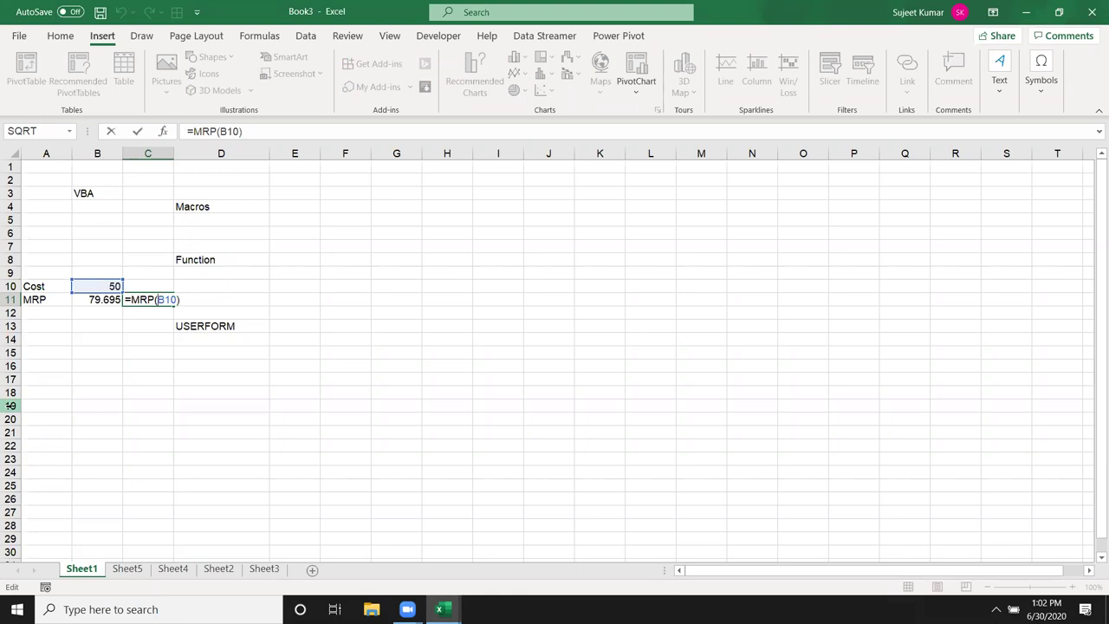
key(Escape)
click(349, 236)
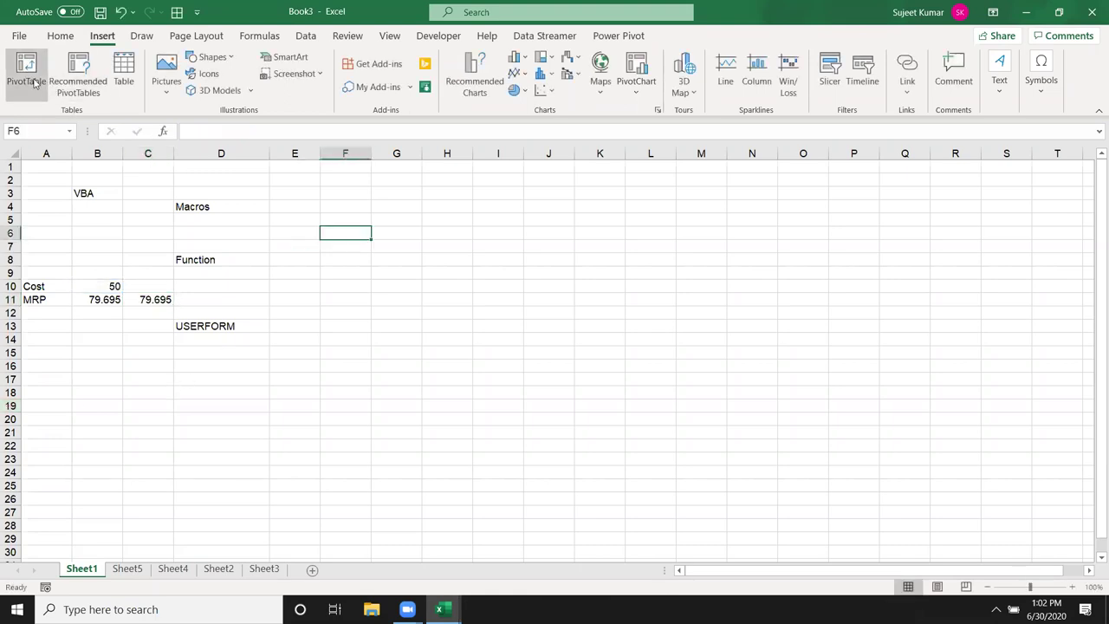
click(424, 37)
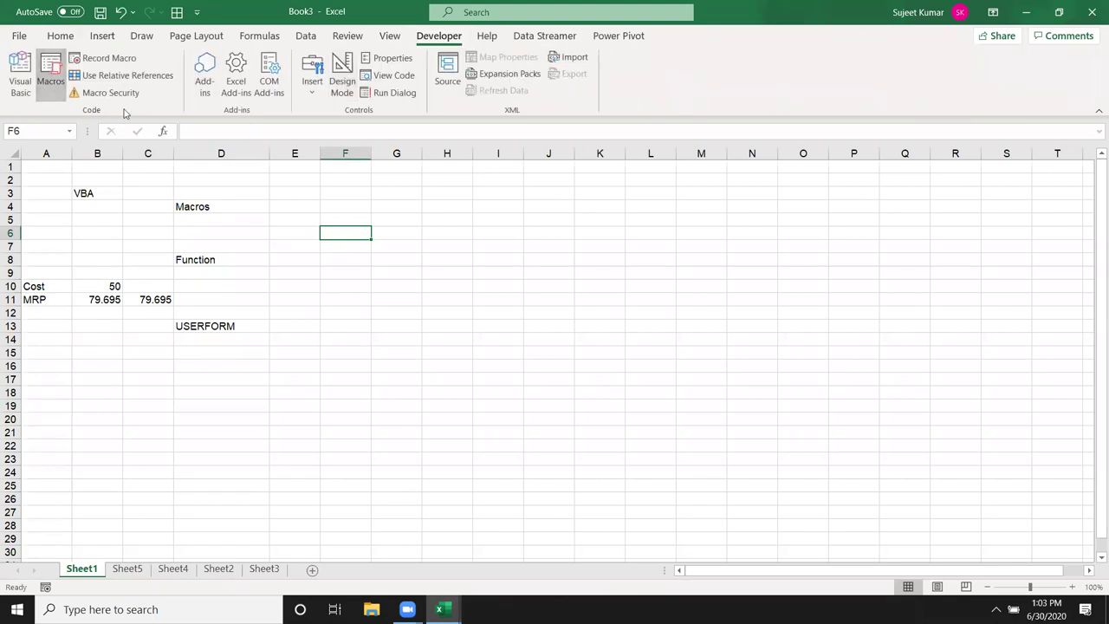
click(50, 74)
drag(866, 339, 567, 179)
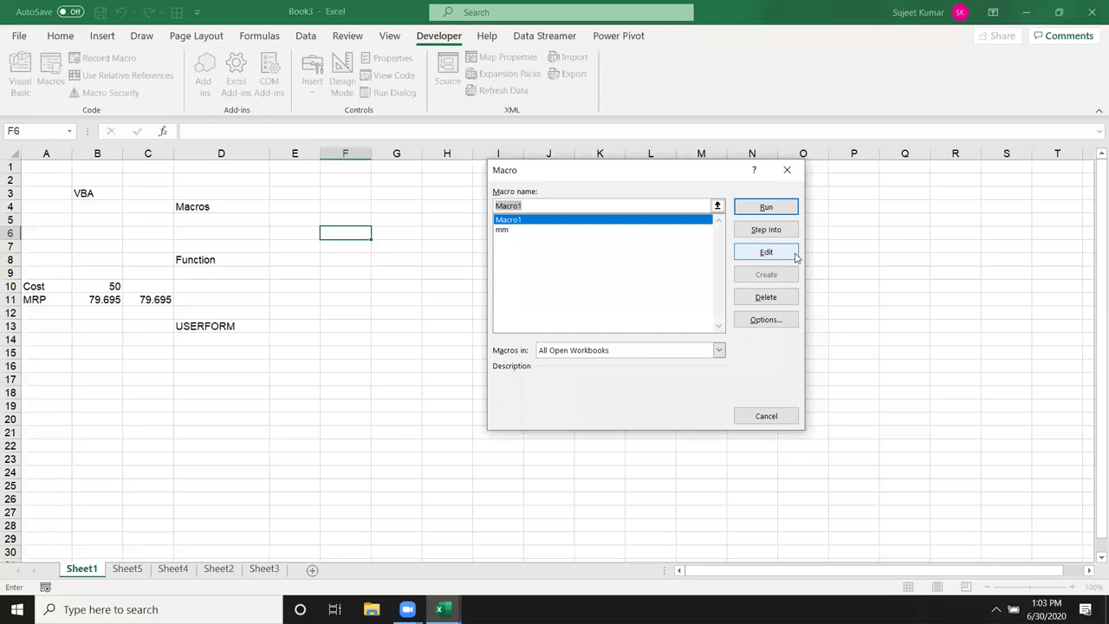
click(787, 170)
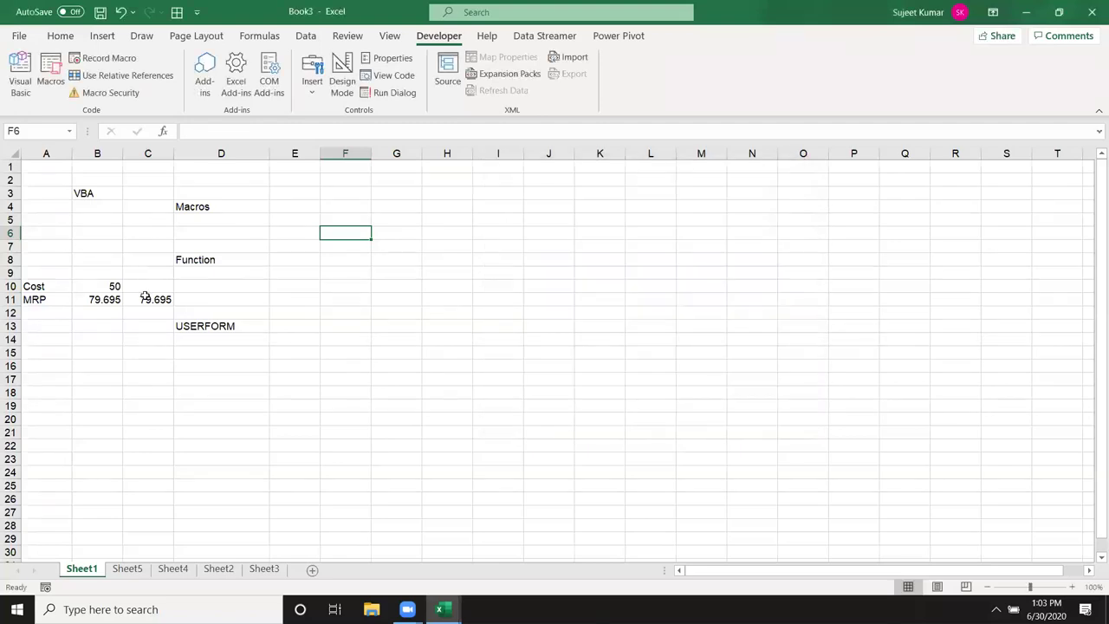
click(147, 299)
double_click(147, 299)
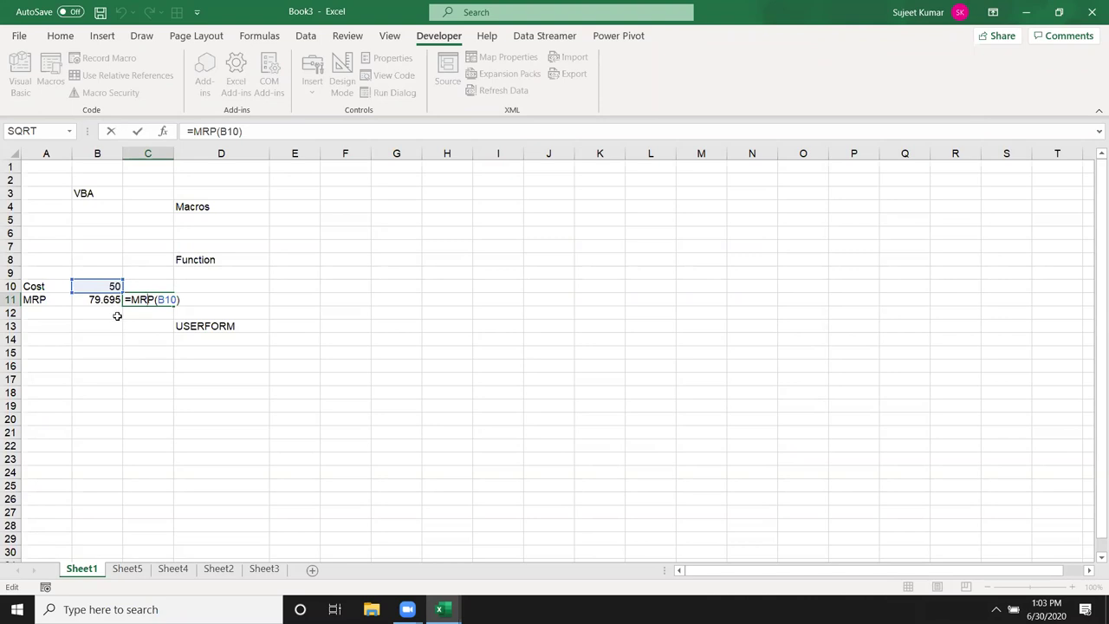
- Enter =MRP(B10) in B12 through the Function Arguments dialog, giving 79.695
key(ctrl+Return)
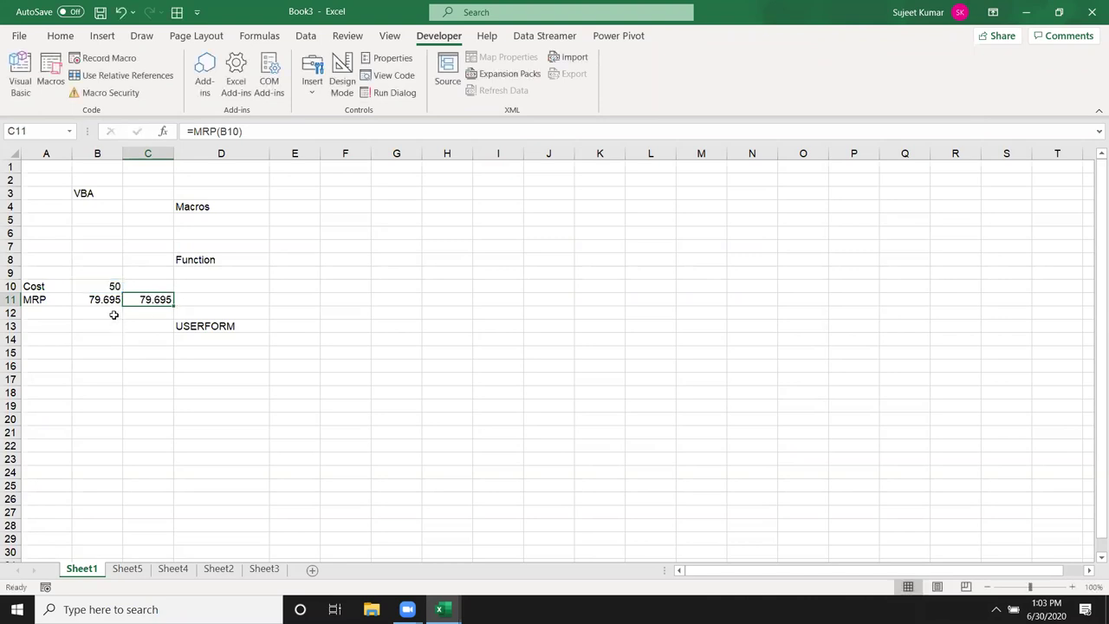
click(111, 313)
text(=)
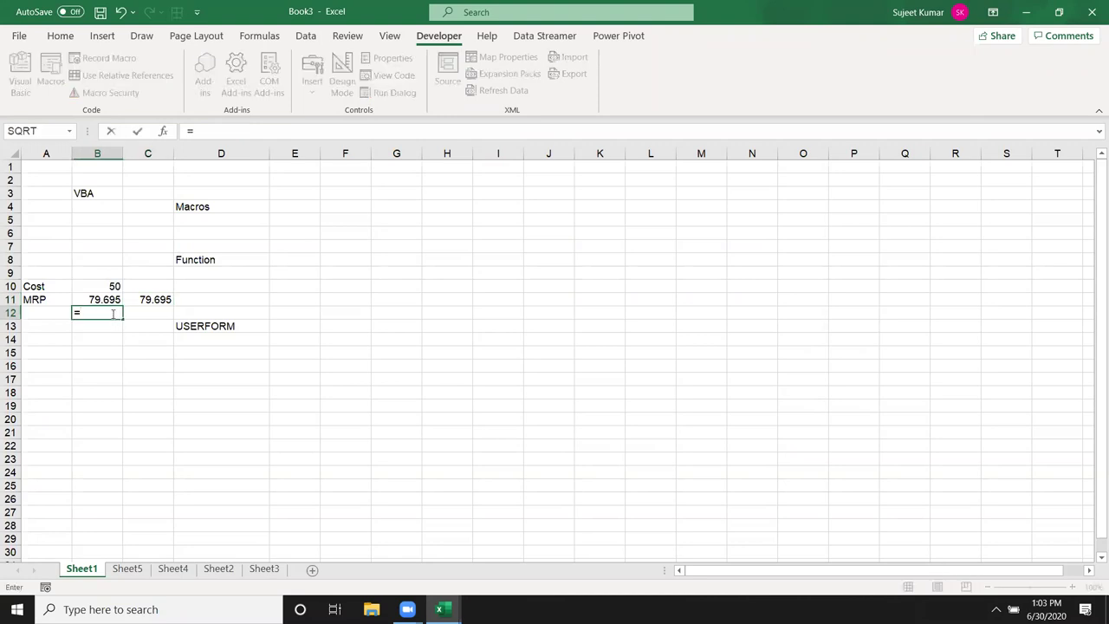
text(mro)
key(BackSpace)
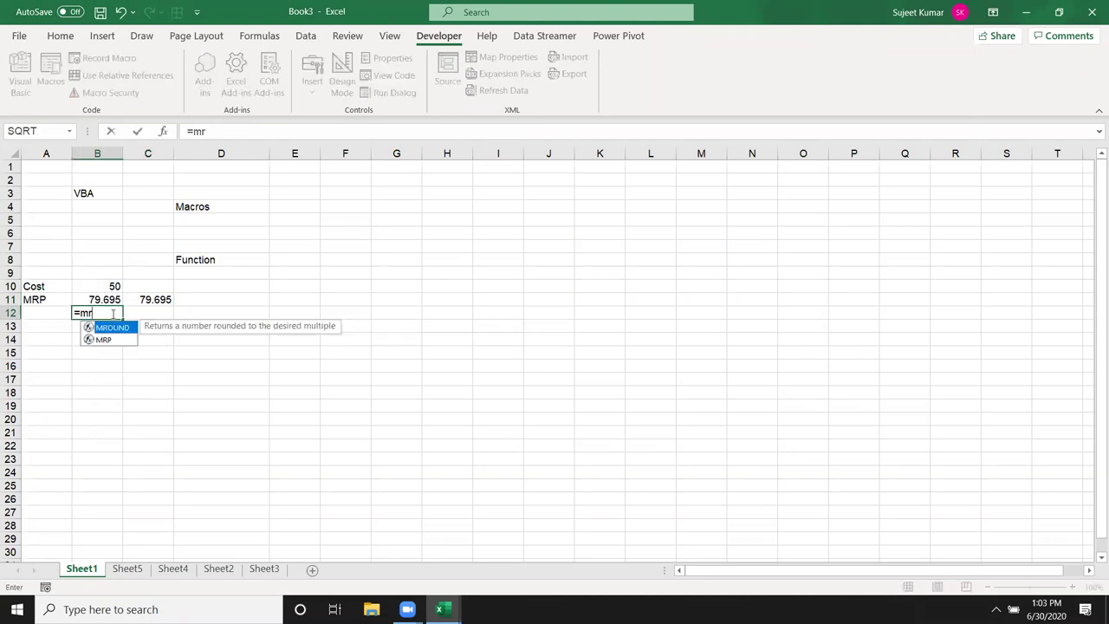
key(Down)
key(Tab)
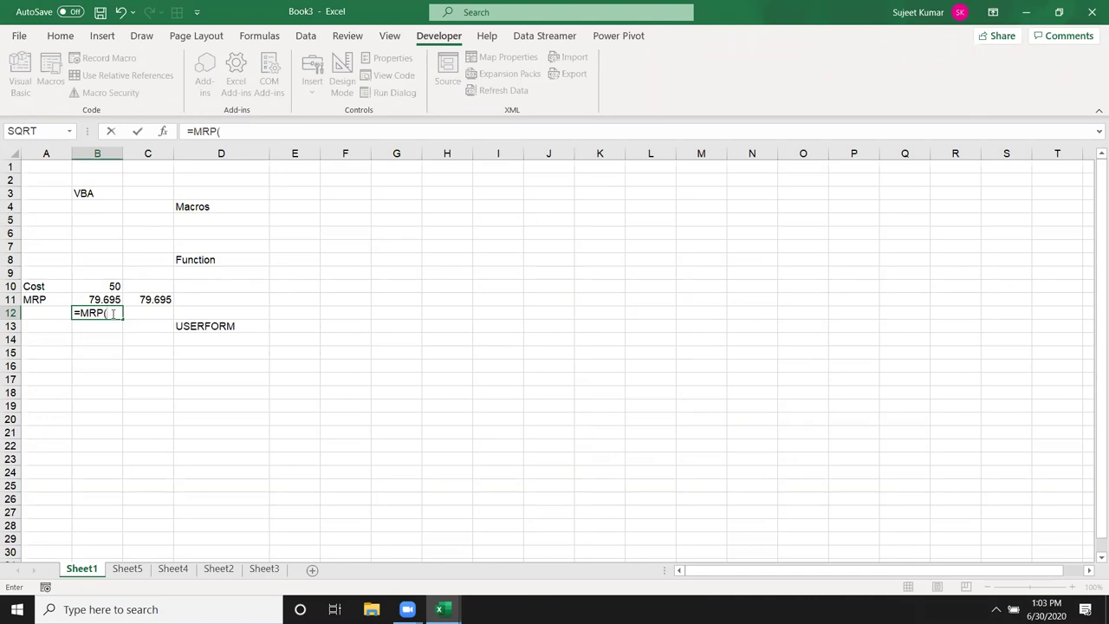
click(163, 131)
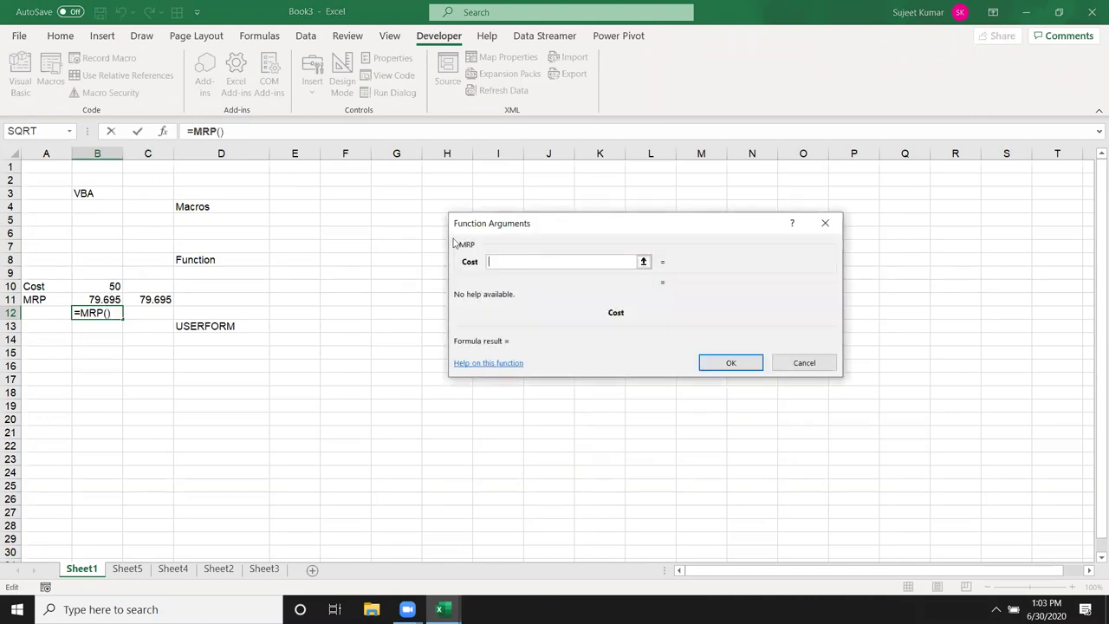
click(109, 286)
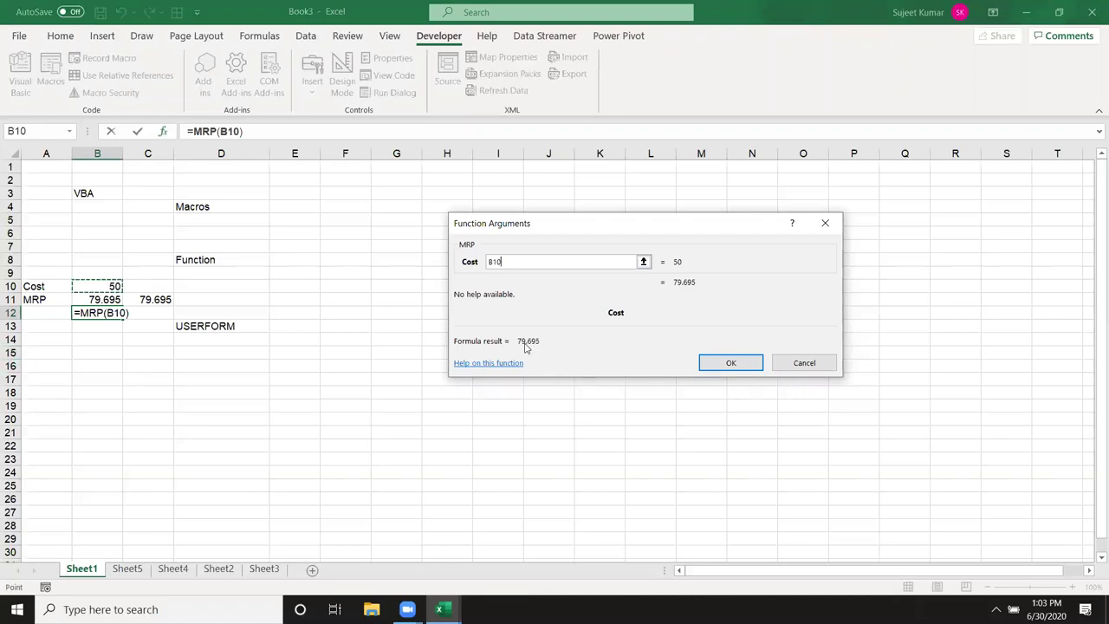
click(709, 364)
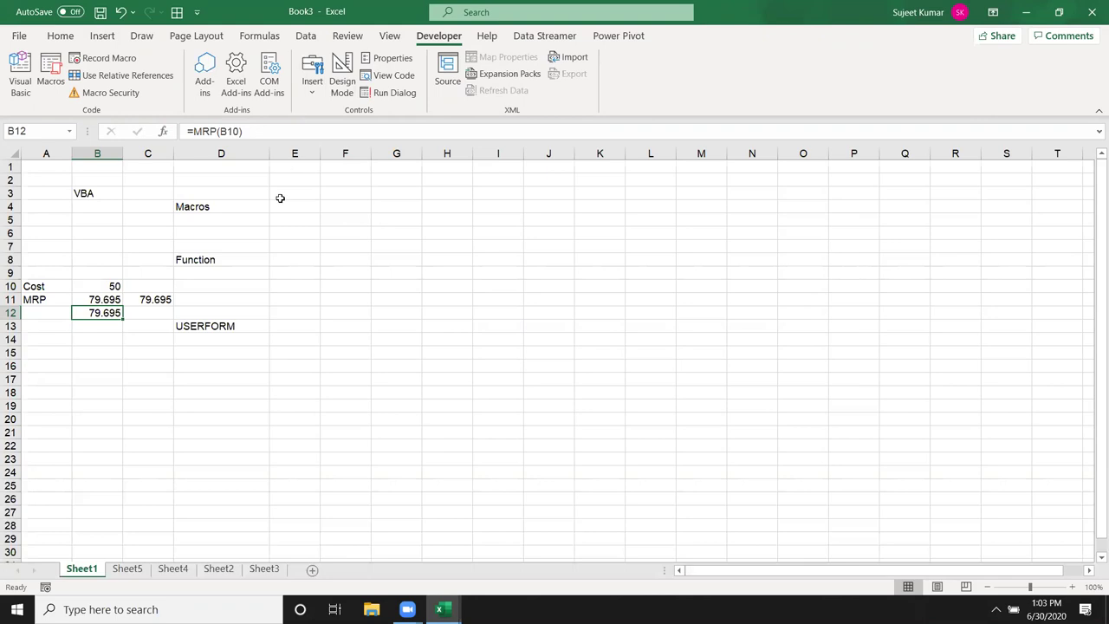
drag(263, 206, 257, 328)
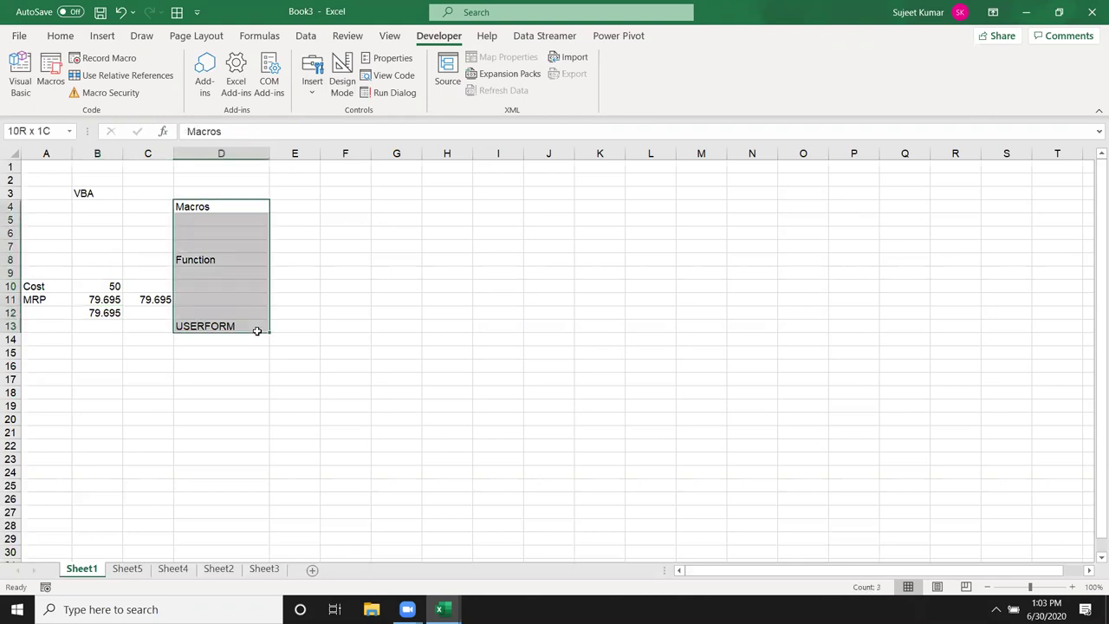
click(97, 194)
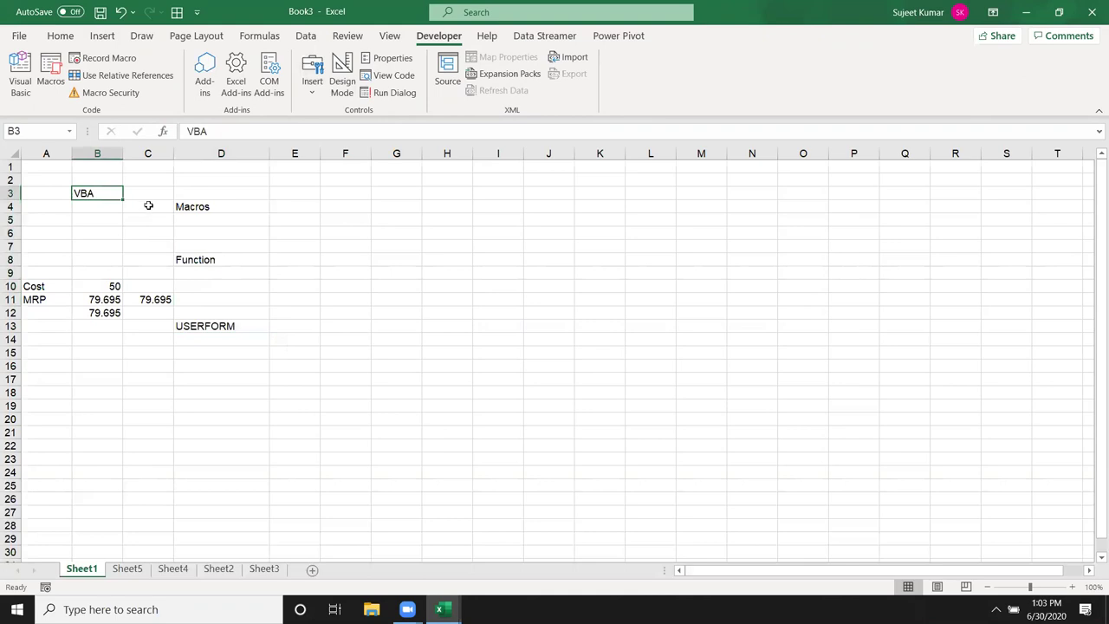
click(191, 207)
click(199, 263)
click(208, 323)
drag(228, 204, 245, 323)
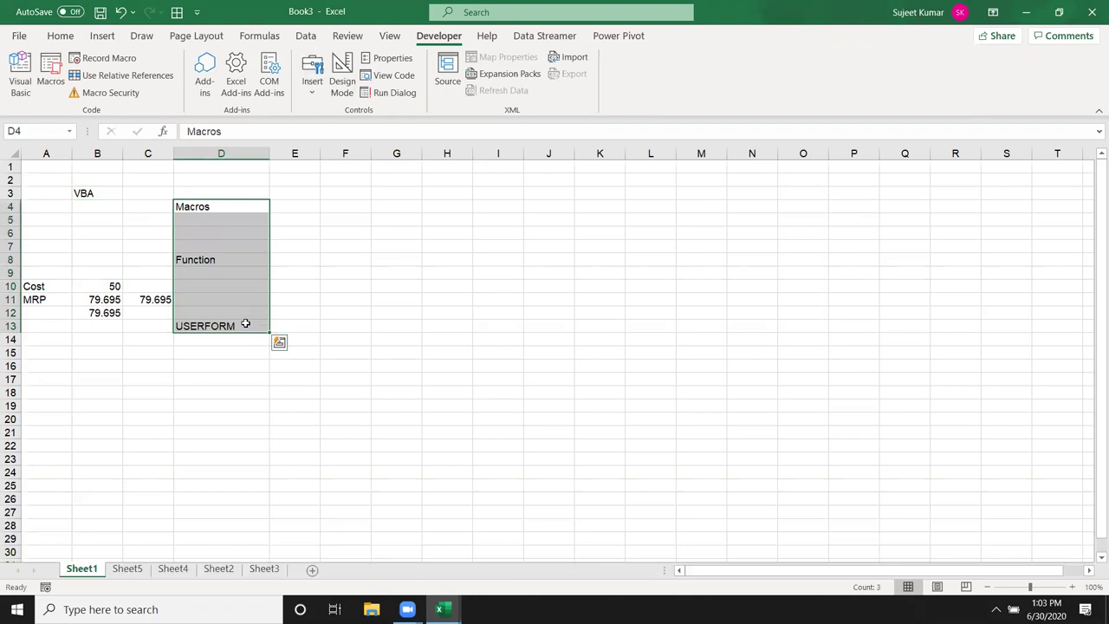
click(215, 268)
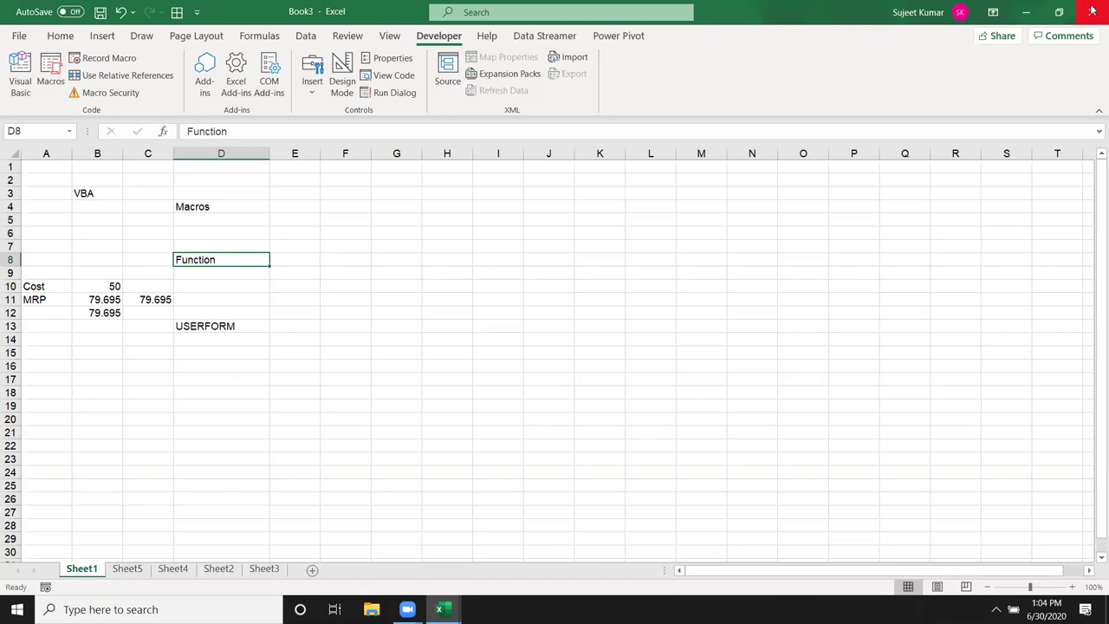
click(81, 318)
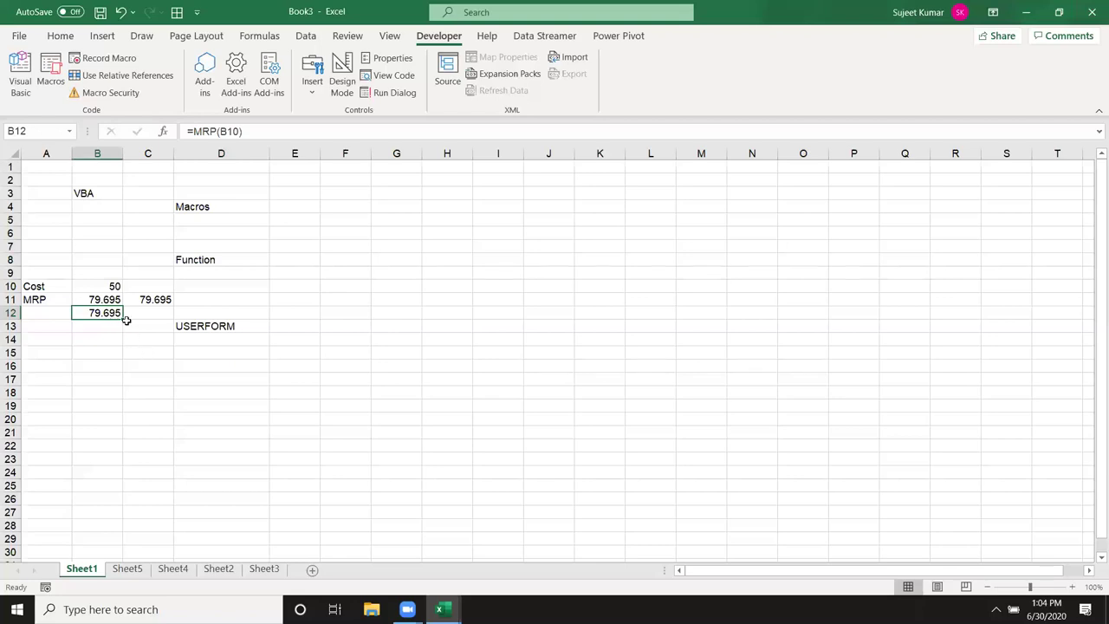
click(108, 93)
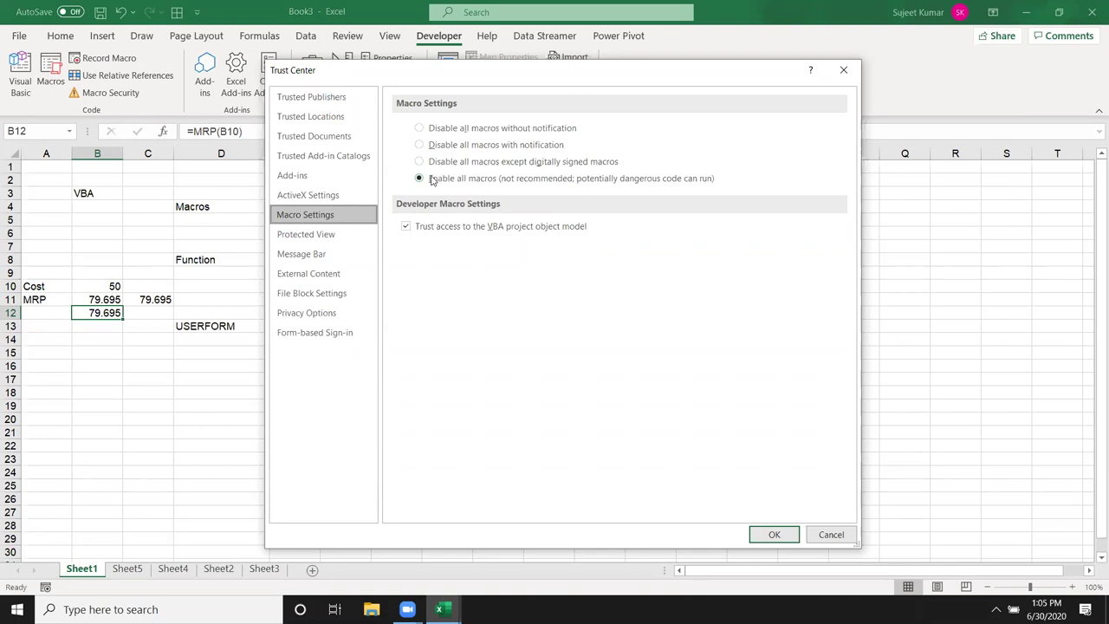
key(Return)
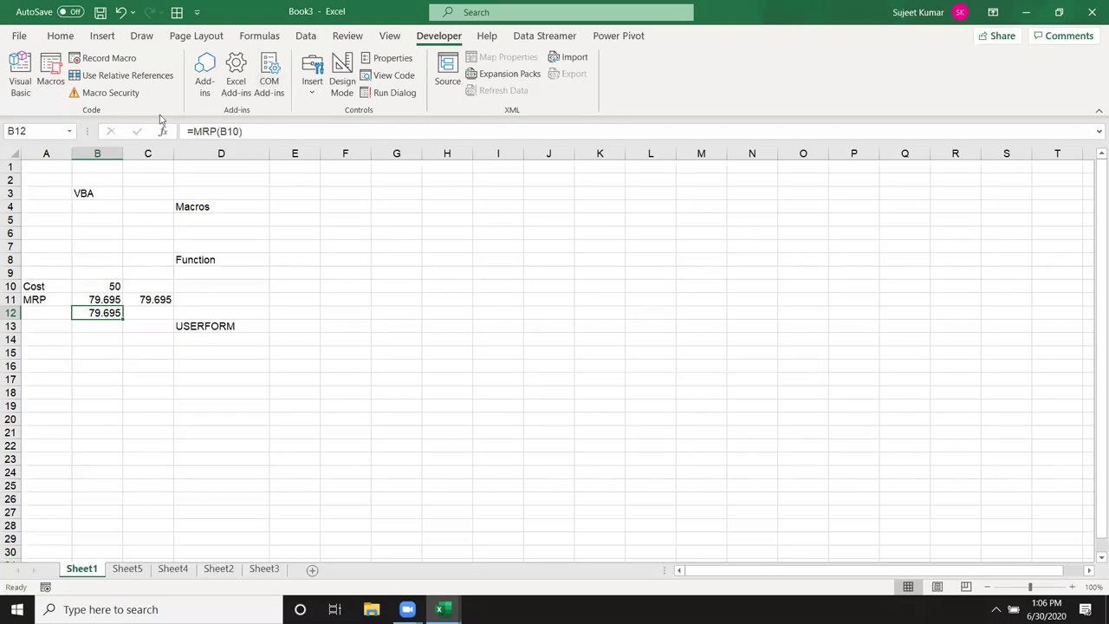
- Open the VBA project's lock-for-viewing protection settings, cancel without applying them, and close the editor
click(20, 74)
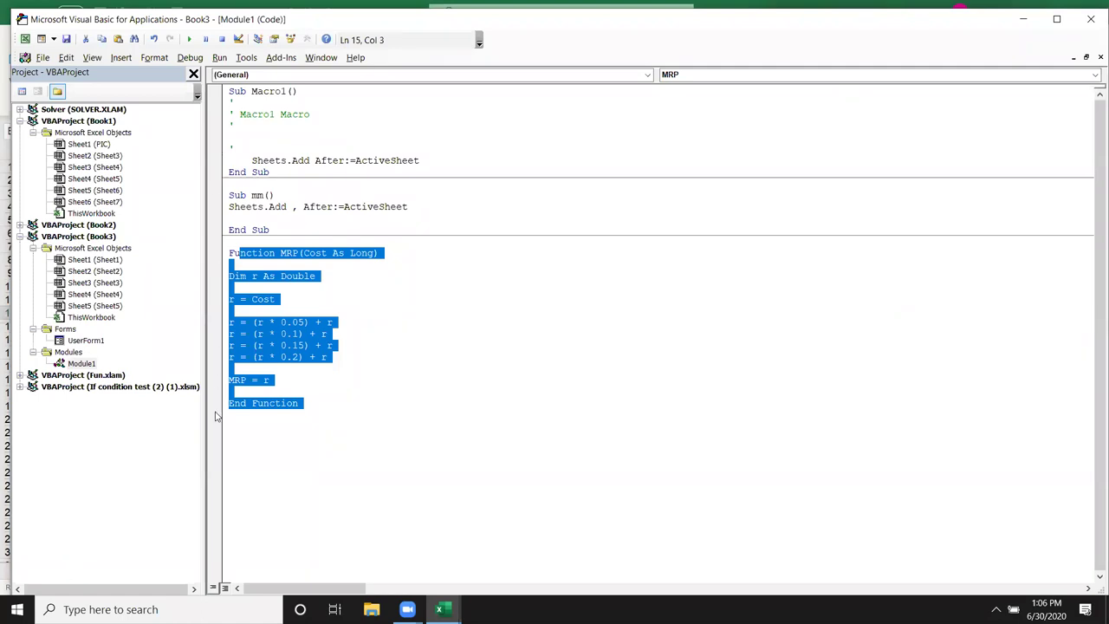
click(252, 58)
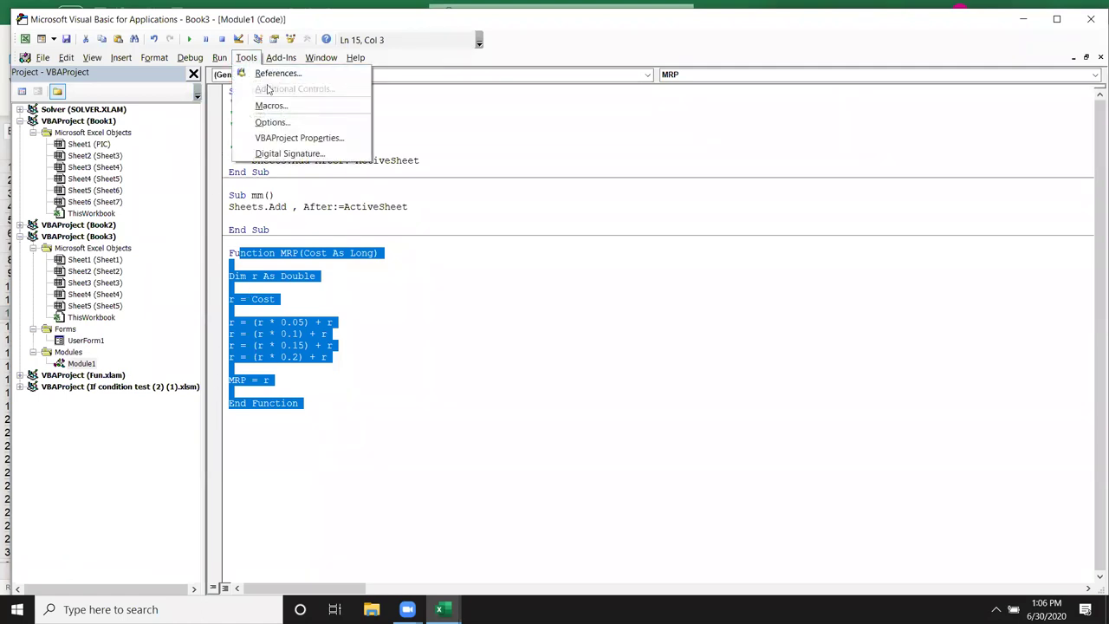
click(283, 140)
click(487, 144)
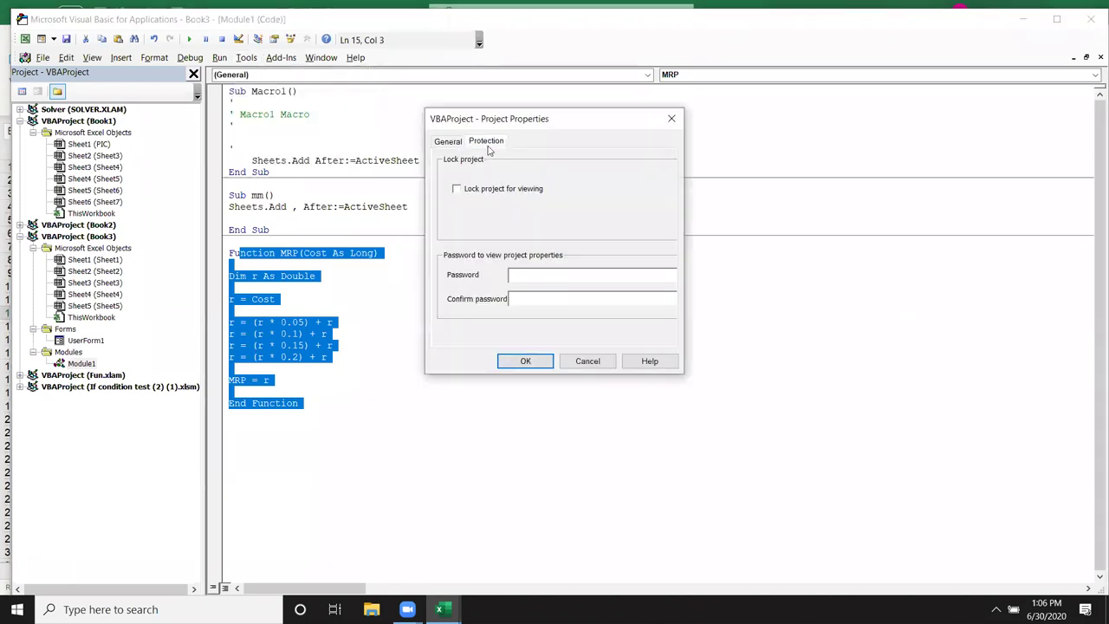
click(474, 190)
click(524, 300)
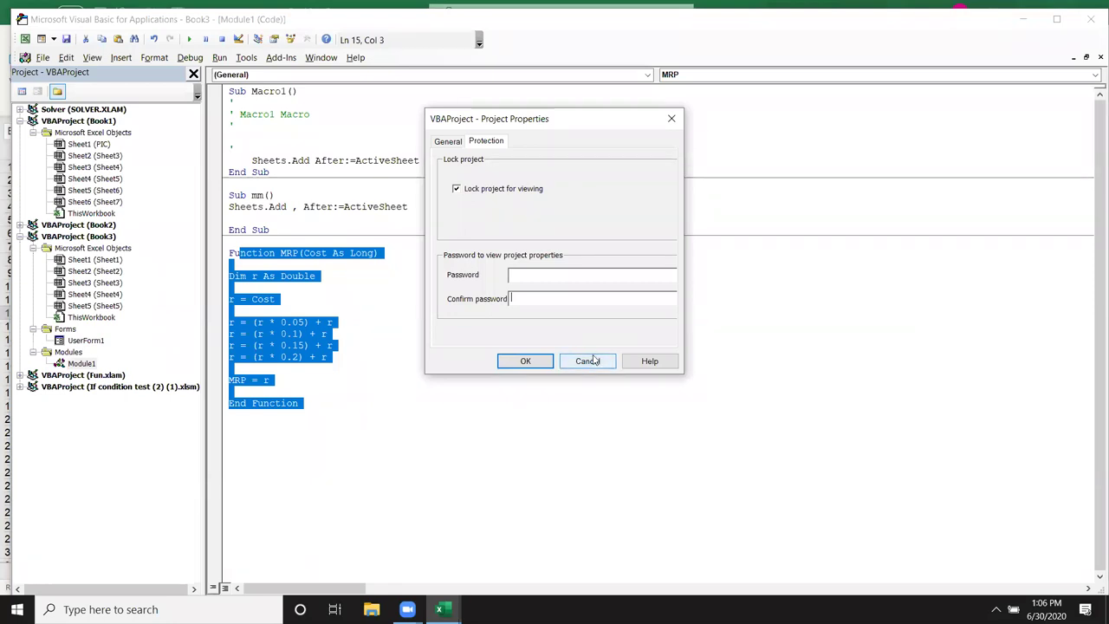
click(595, 364)
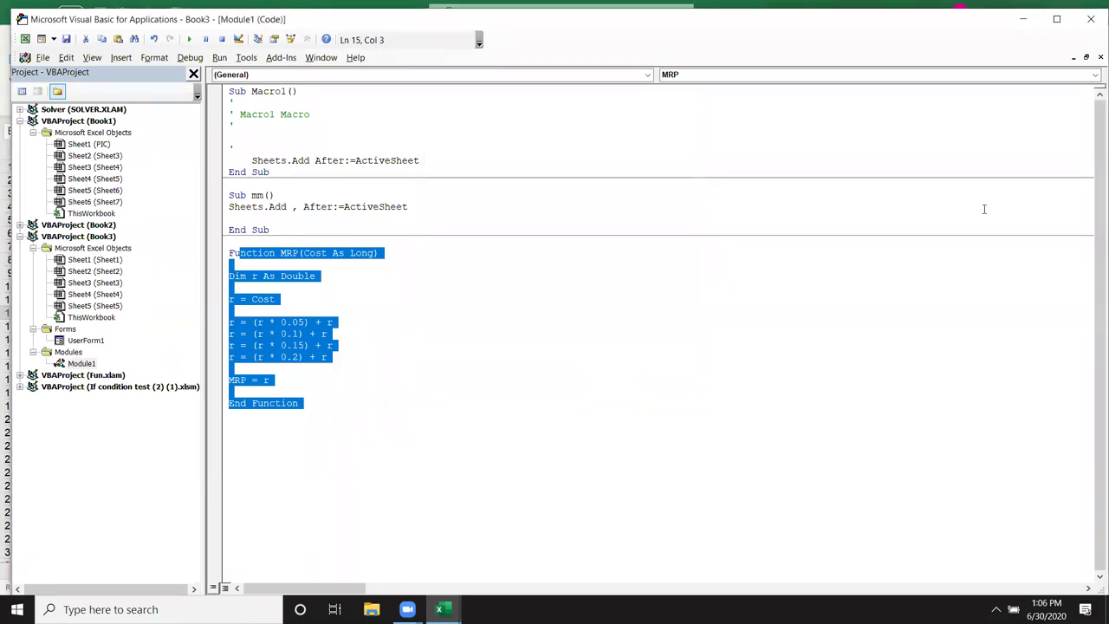
click(1092, 24)
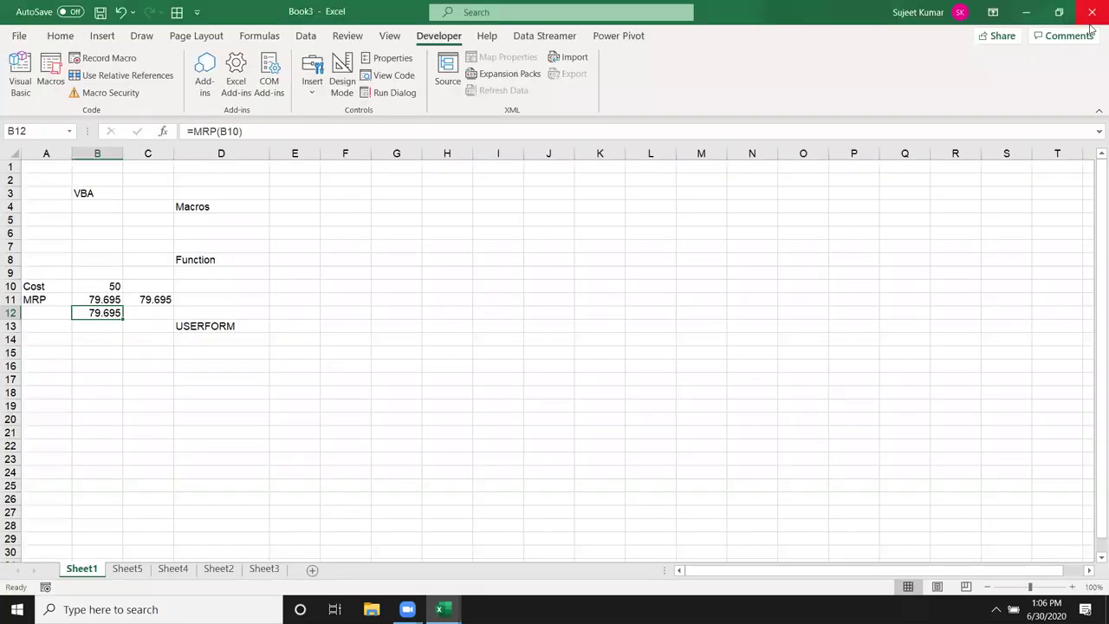
- Check Sheet5 and Sheet4, then bring up previews of the open Excel workbooks
click(222, 354)
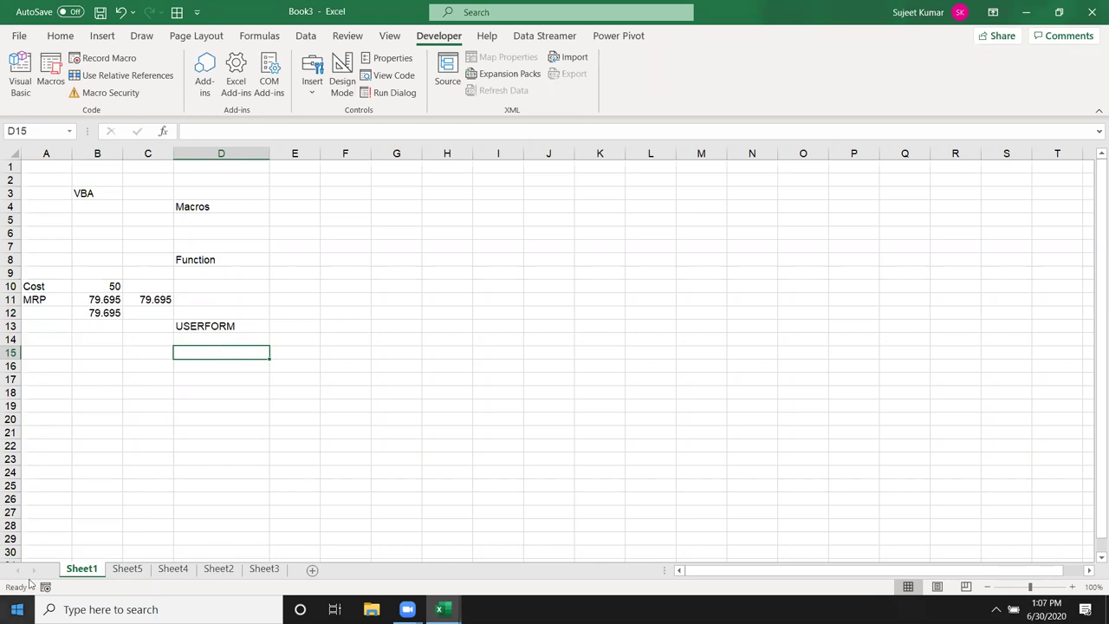
click(128, 570)
click(173, 569)
click(218, 569)
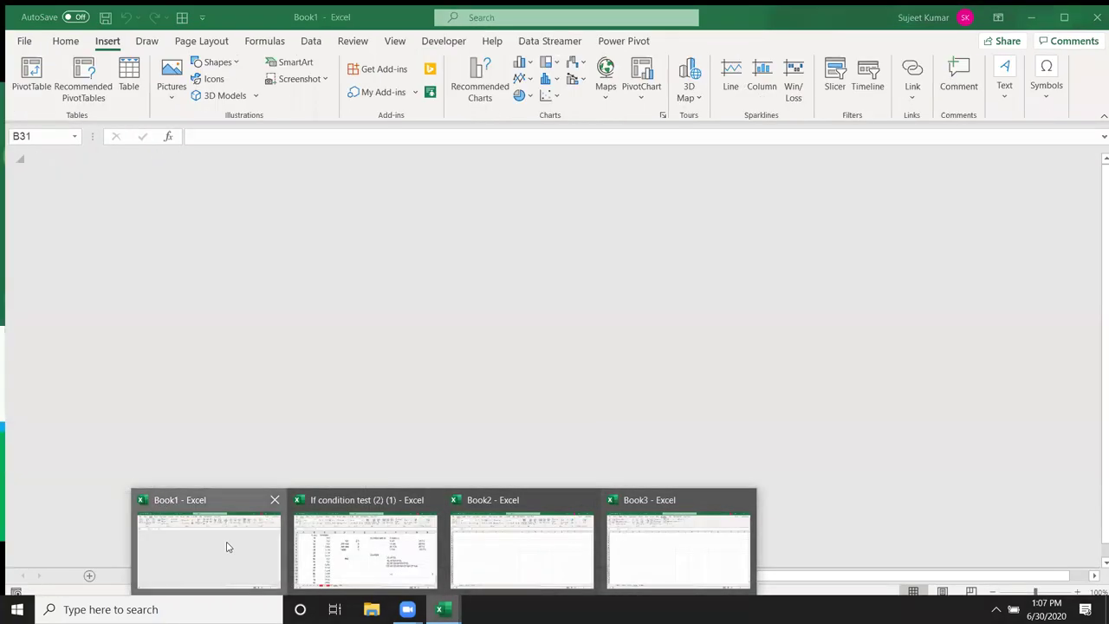
- In Book1, look over the sheets and highlight the Roll, Name and City source table
click(227, 547)
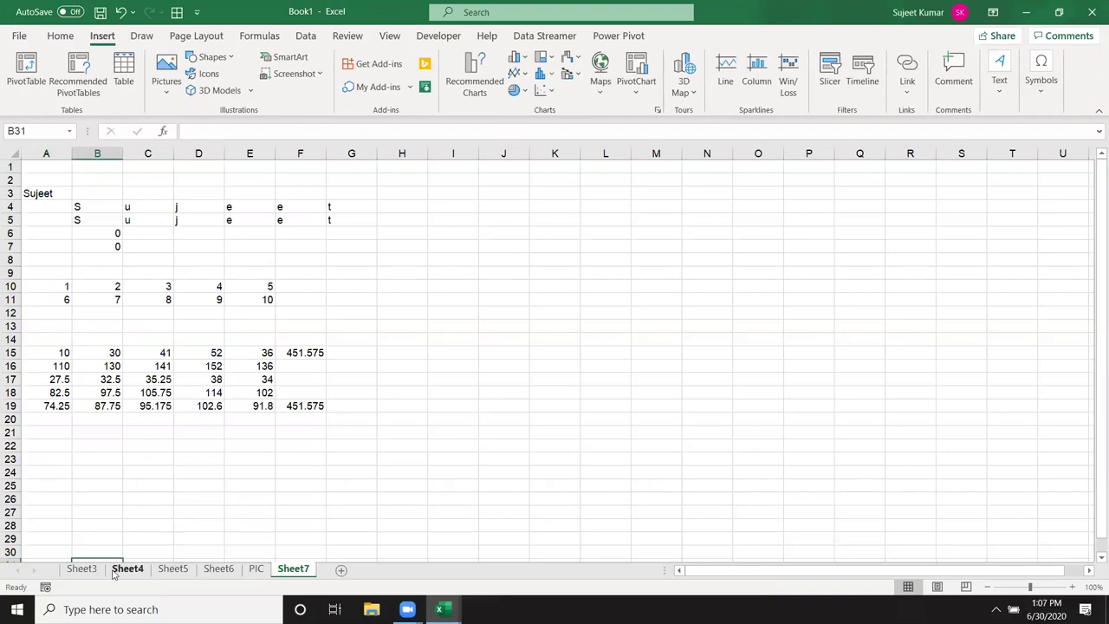
click(86, 569)
click(127, 569)
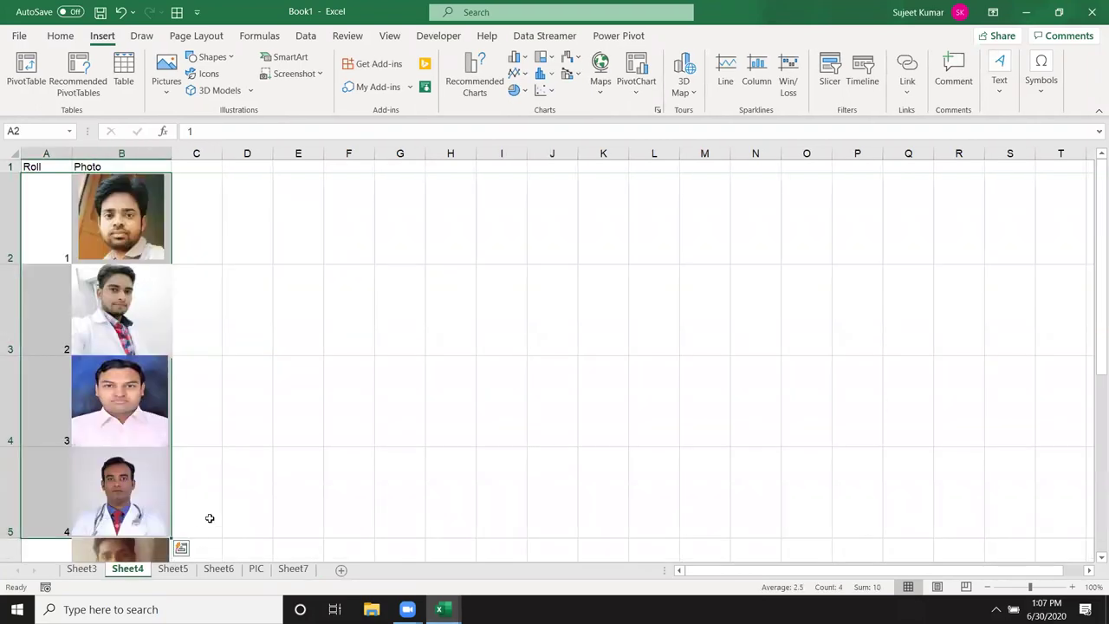
click(174, 569)
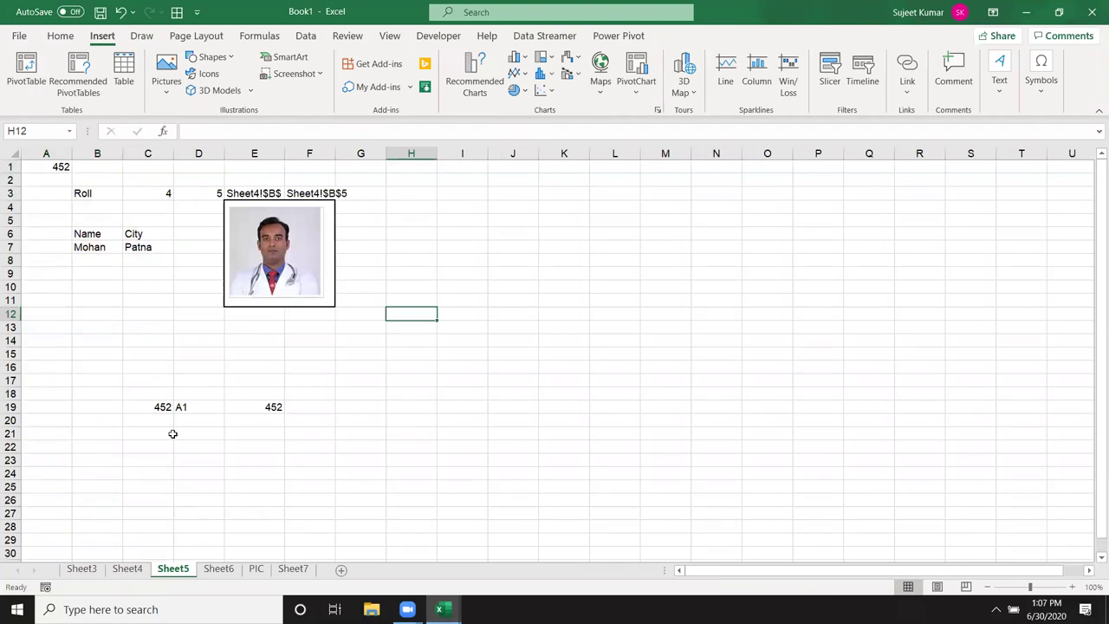
click(83, 569)
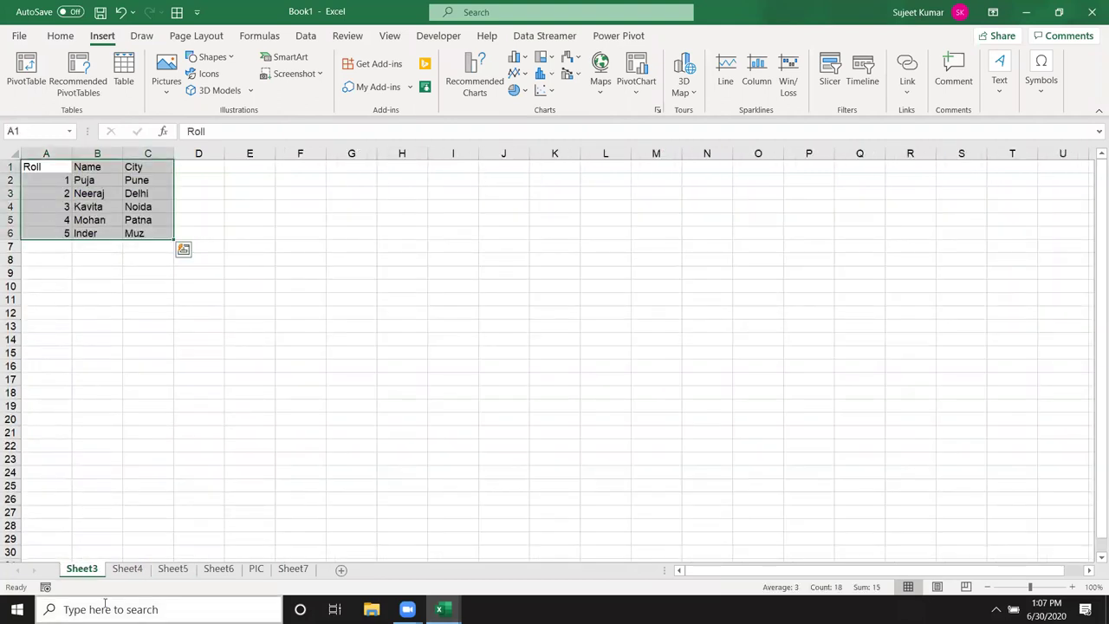
drag(44, 167, 150, 233)
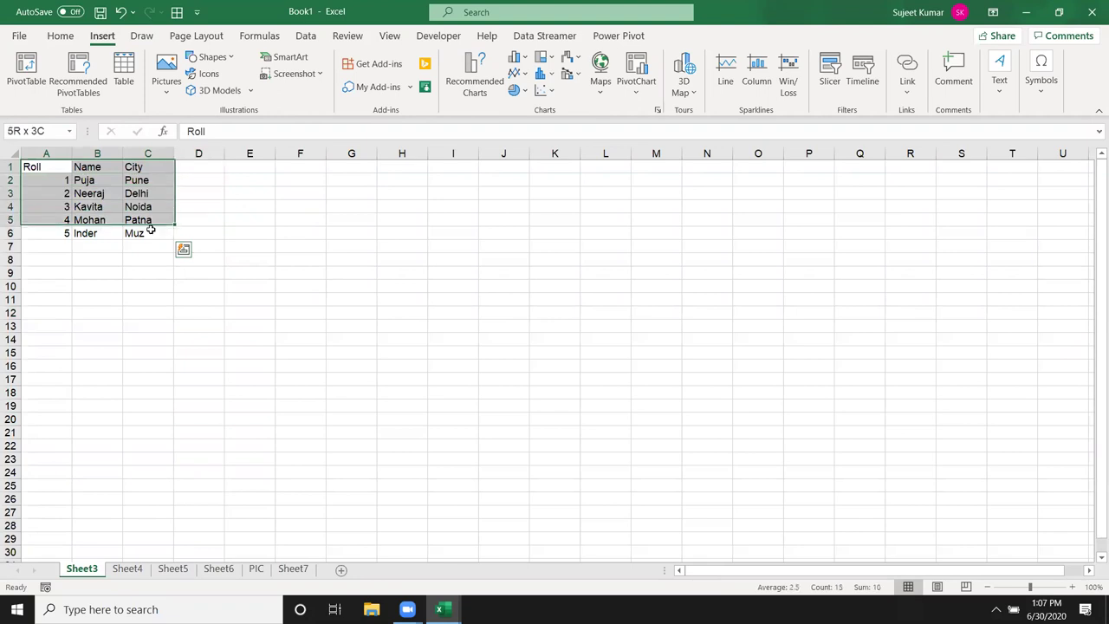
- Review rolls 2, 3 and 4 with their photos on Sheet4
click(127, 569)
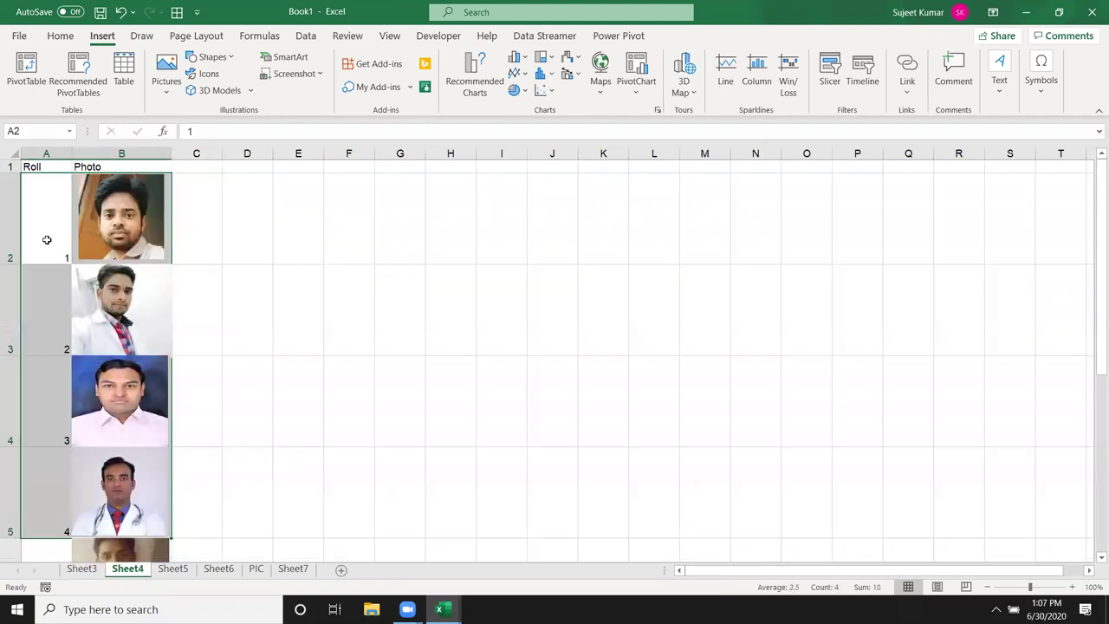
click(47, 304)
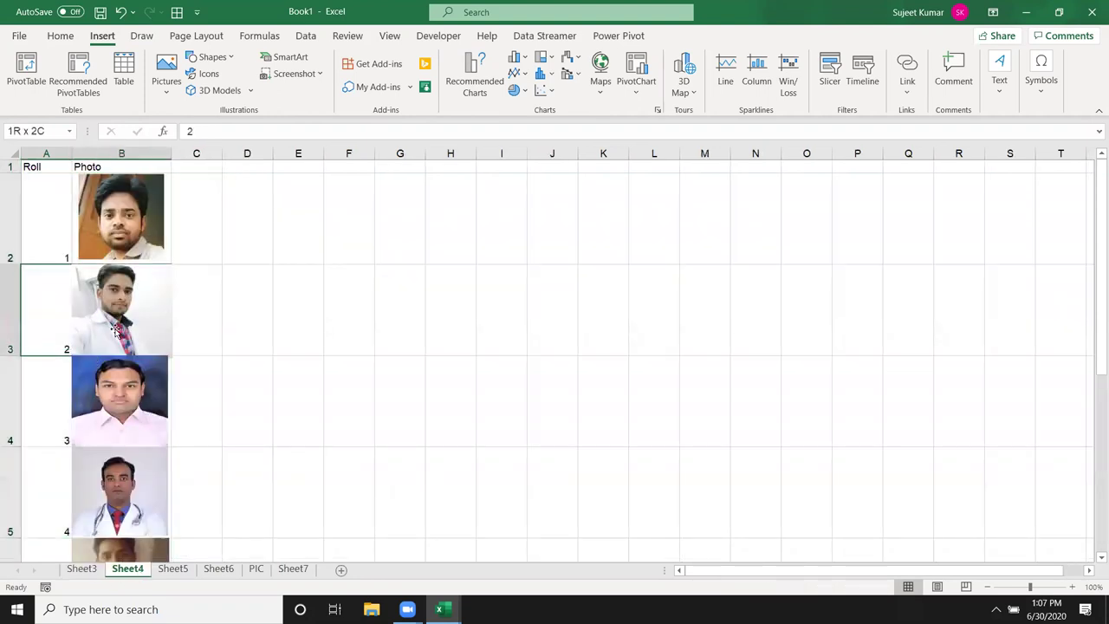
click(78, 398)
click(45, 483)
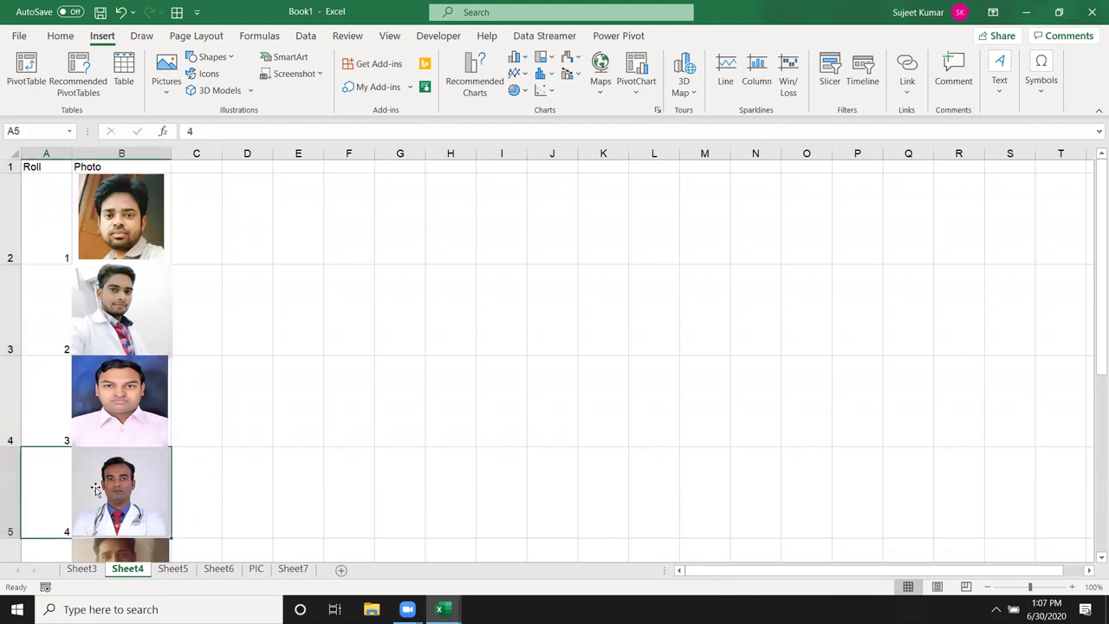
- On Sheet5, enter roll 1 in C3 and inspect the name, city and Photo picture lookups
click(169, 570)
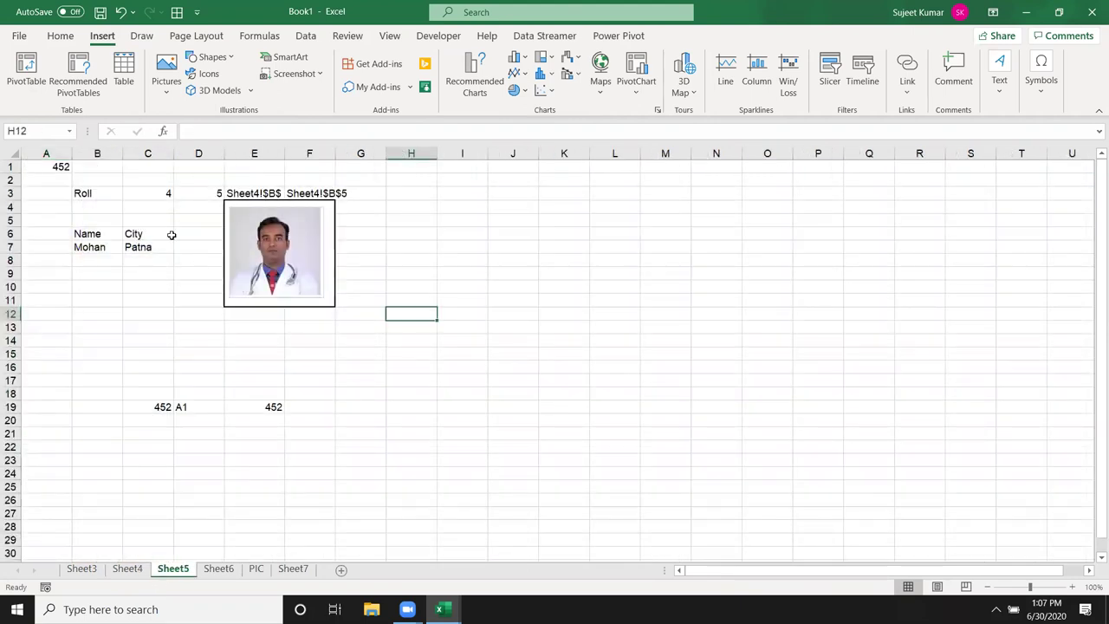
click(145, 193)
text(1)
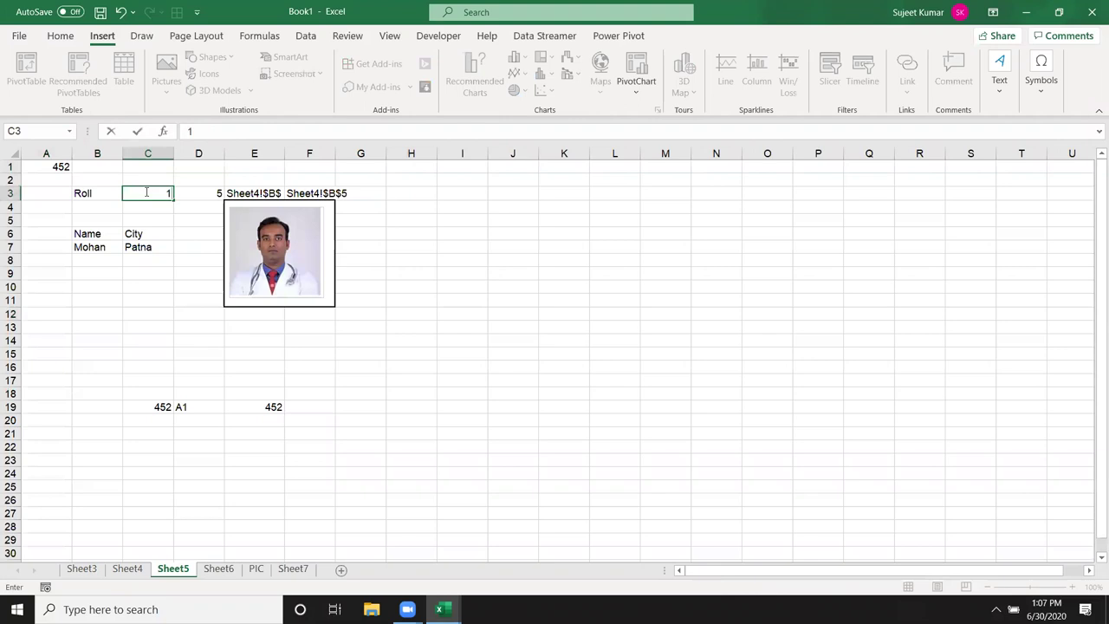
key(Return)
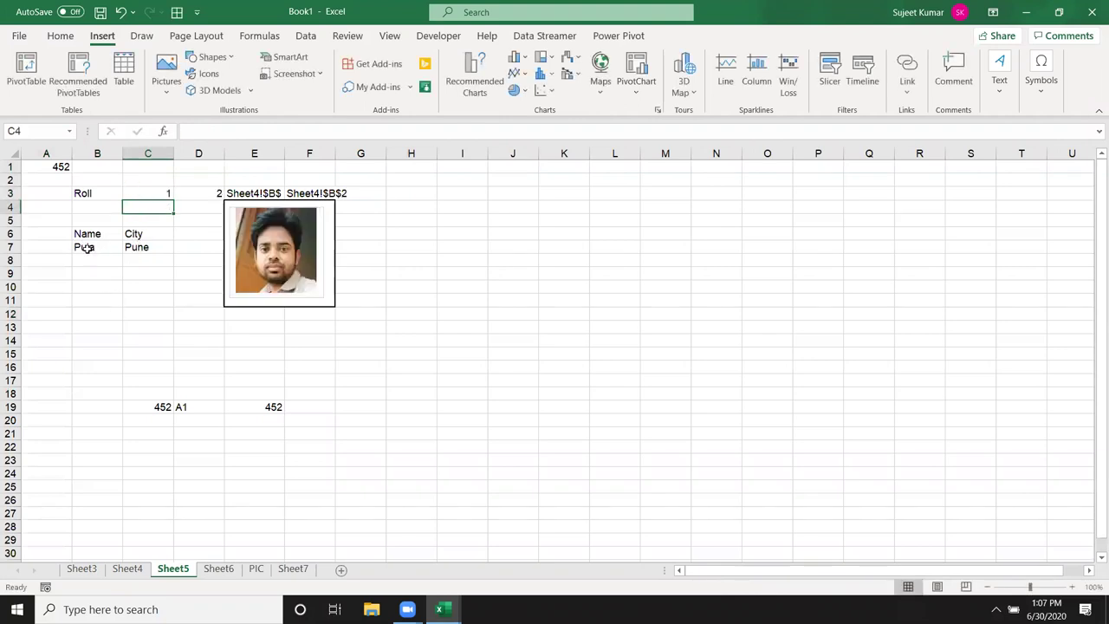
click(86, 248)
click(130, 247)
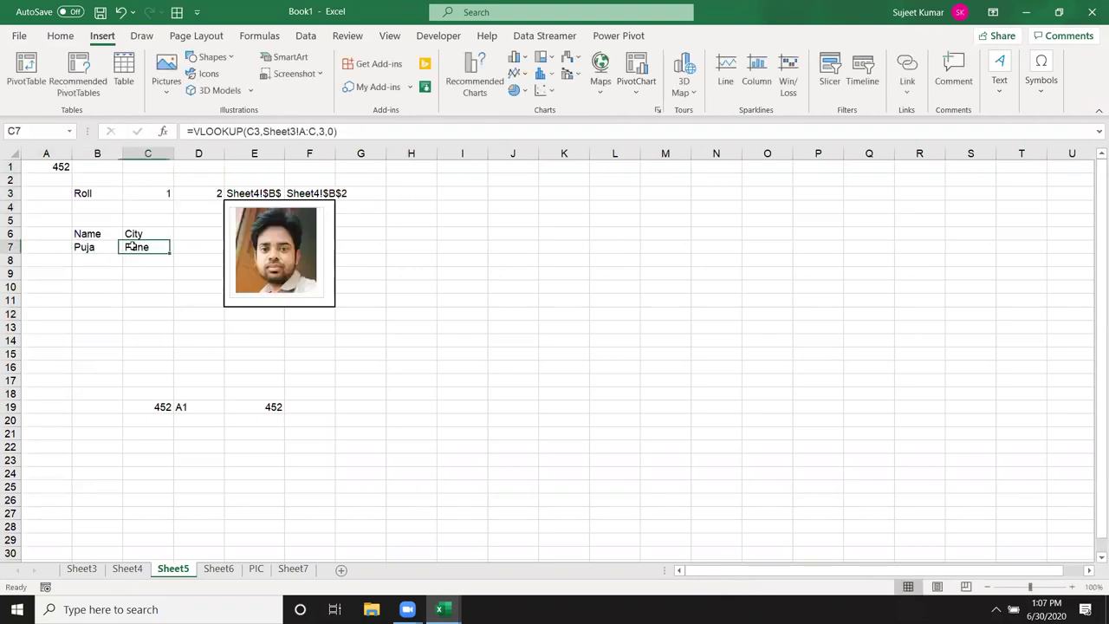
click(268, 251)
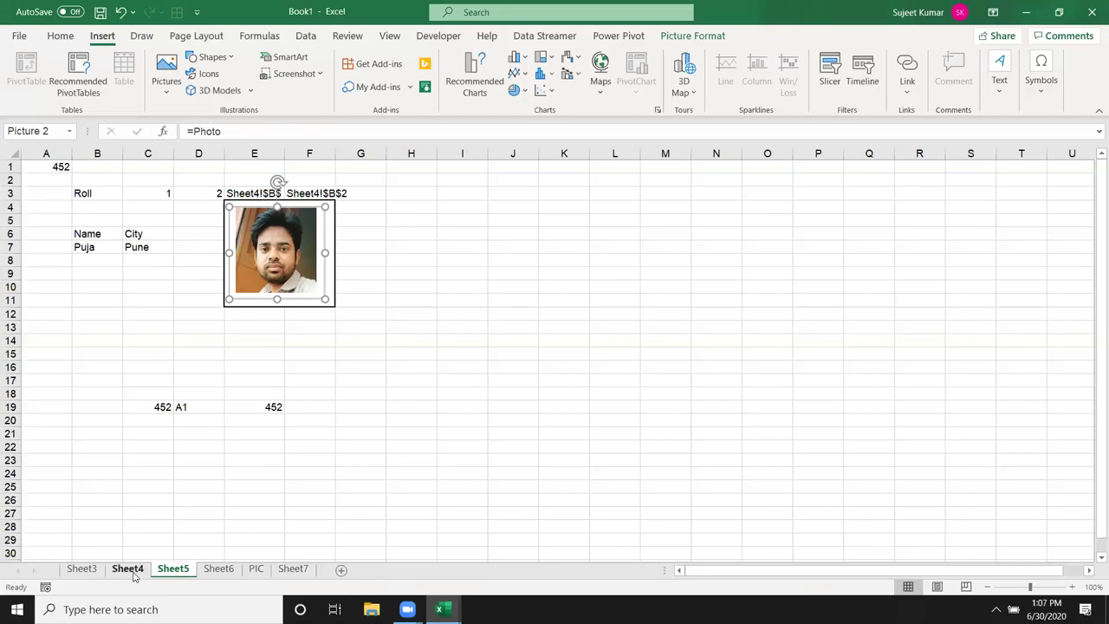
- Compare rolls 1, 2 and 3 with their photos in the photo list
click(128, 569)
click(53, 294)
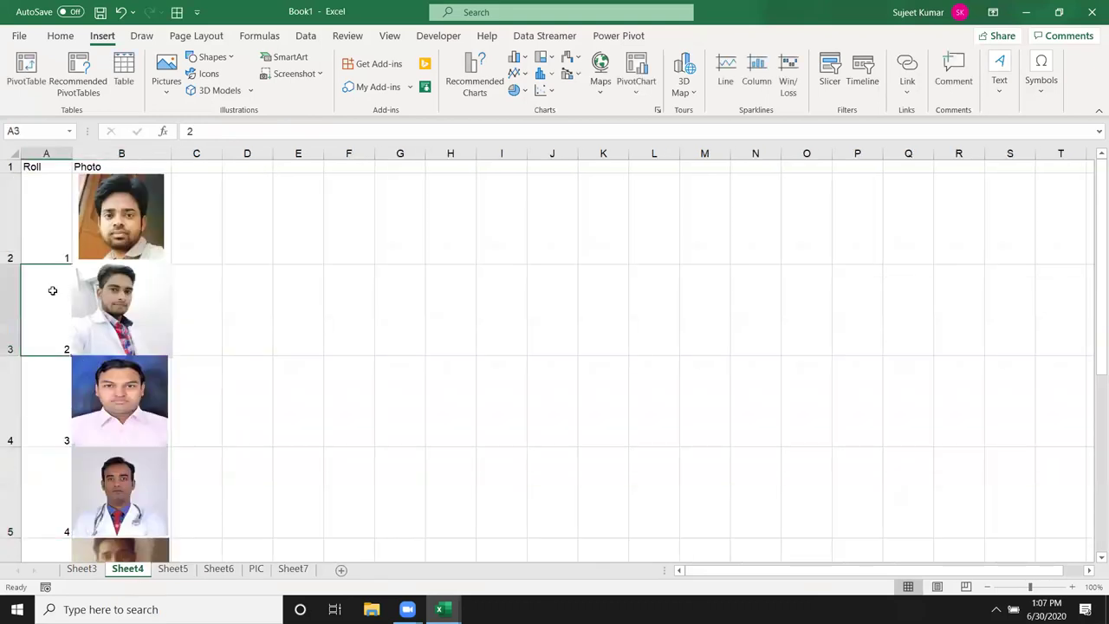
drag(59, 221, 126, 221)
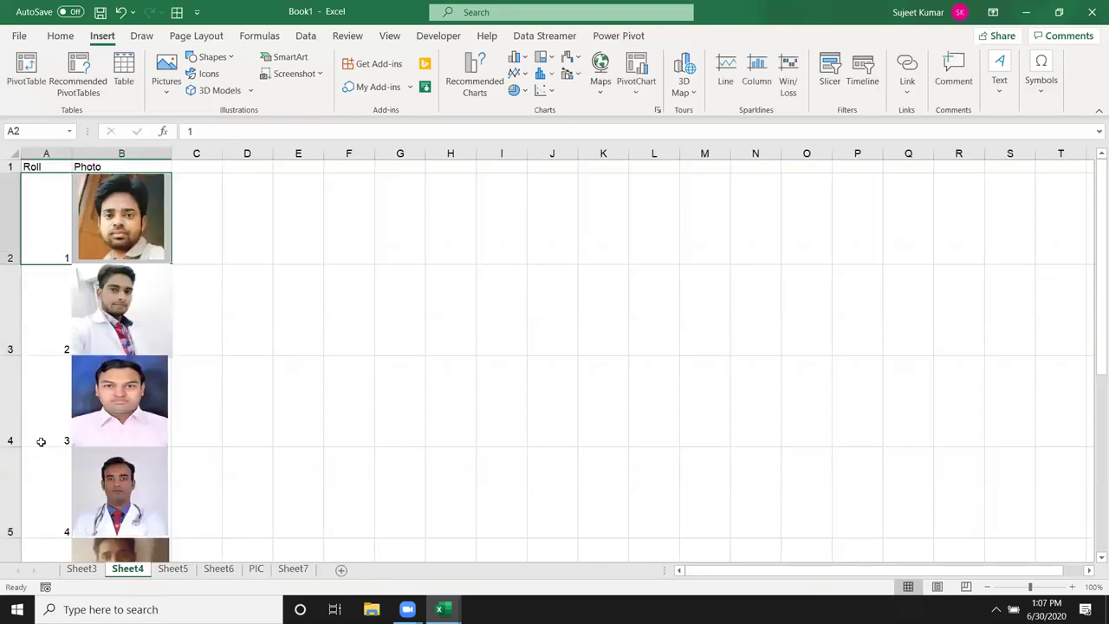
drag(41, 442, 108, 426)
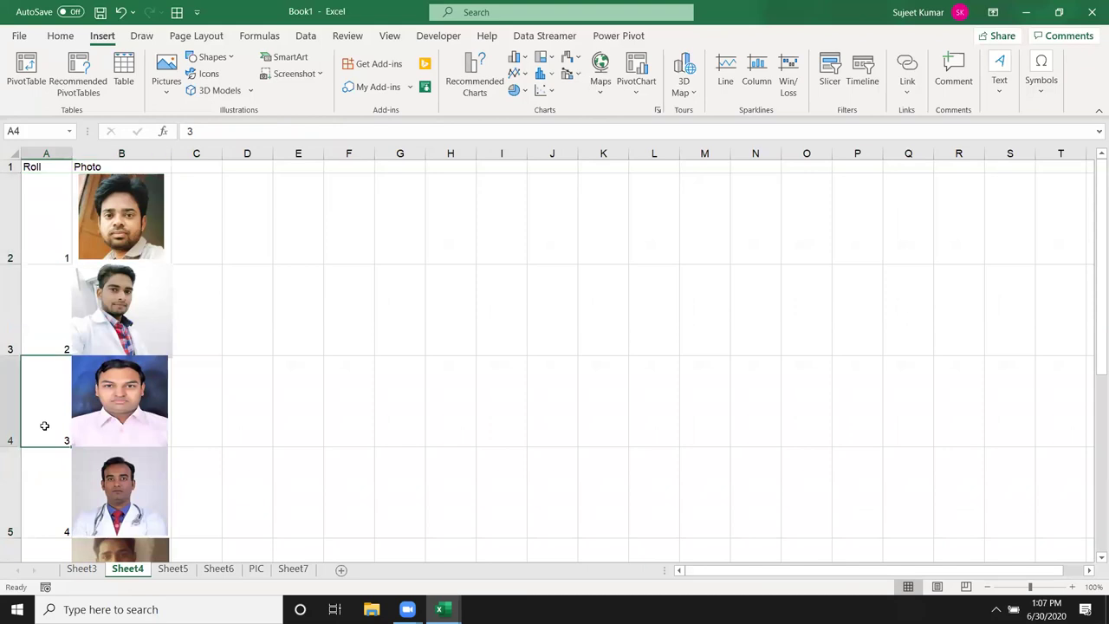
- Enter roll 3 in C3 and check the returned name, Noida city and photo
click(172, 569)
click(162, 194)
text(3)
key(Return)
click(112, 251)
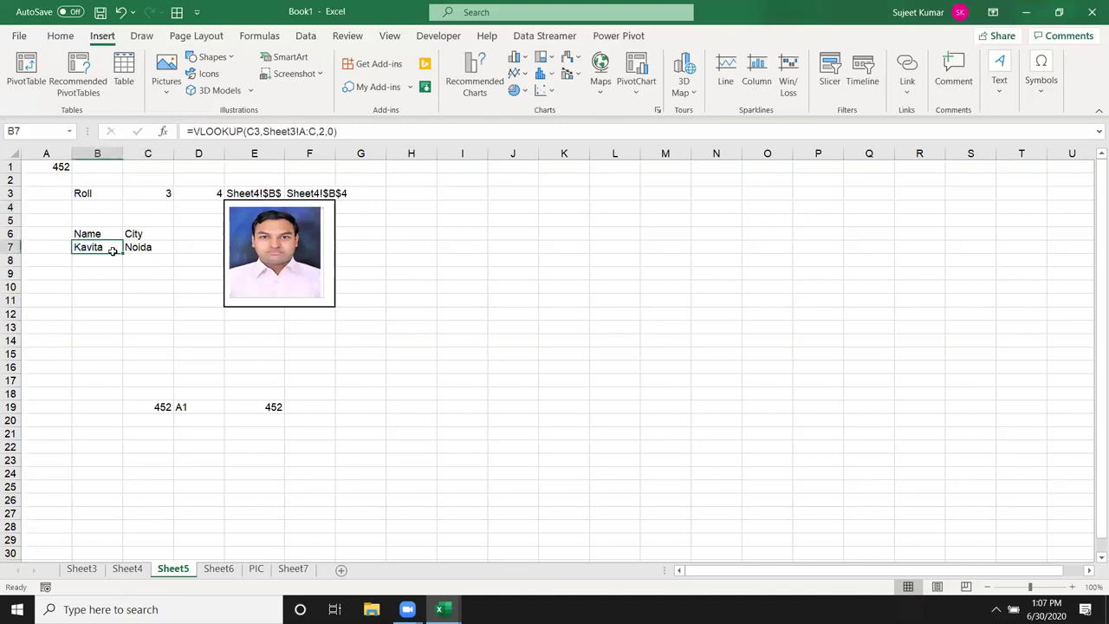
drag(112, 250, 140, 237)
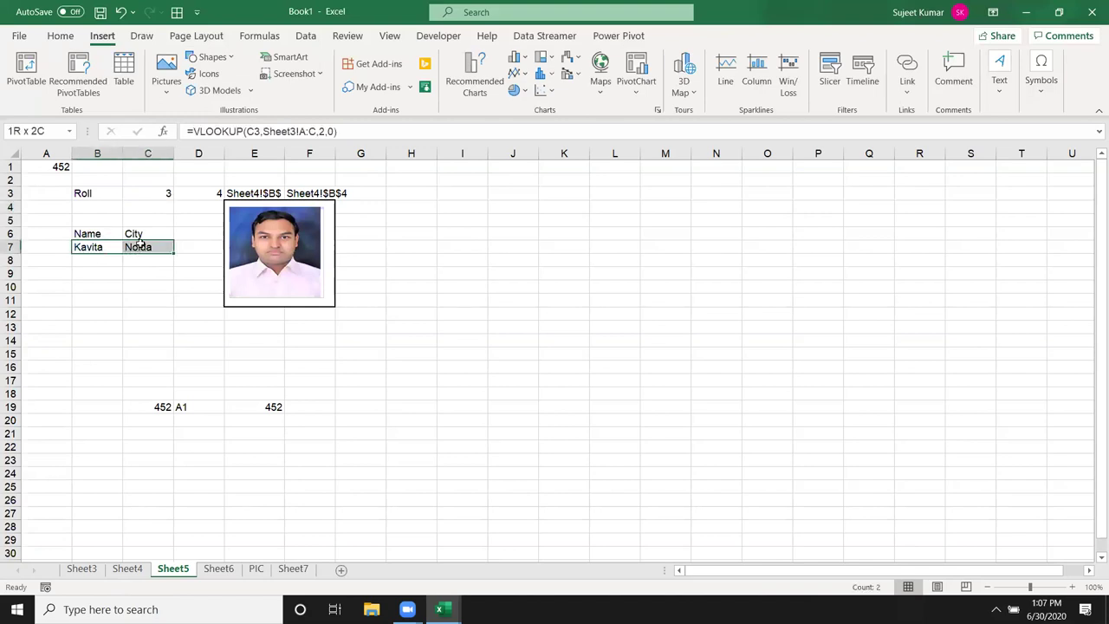
click(245, 250)
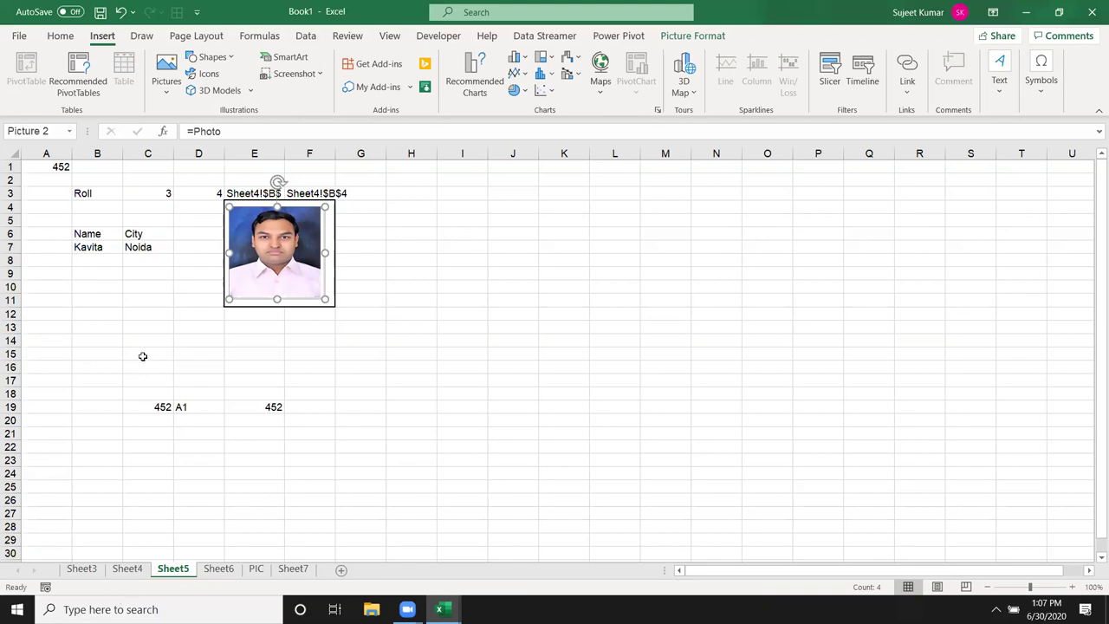
click(231, 326)
mouse_move(338, 341)
mouse_down()
mouse_move(309, 218)
mouse_move(39, 169)
mouse_up()
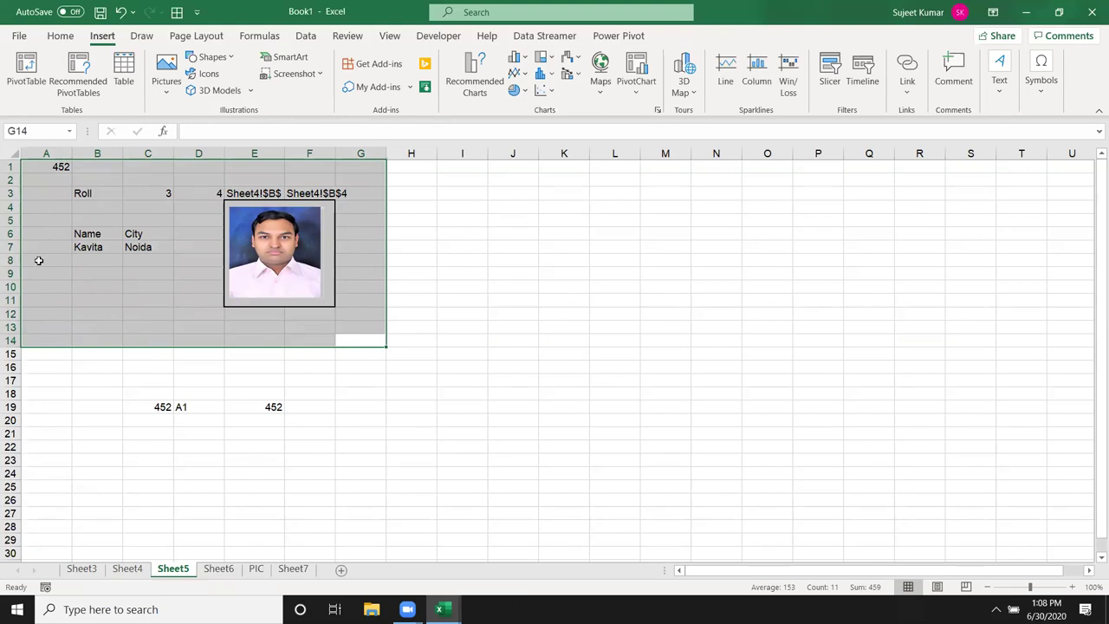
- Highlight the roll, name, city and photo block, then glance at Sheet6 and the PIC sheet
mouse_move(55, 197)
mouse_down()
mouse_move(217, 220)
mouse_move(305, 269)
mouse_up()
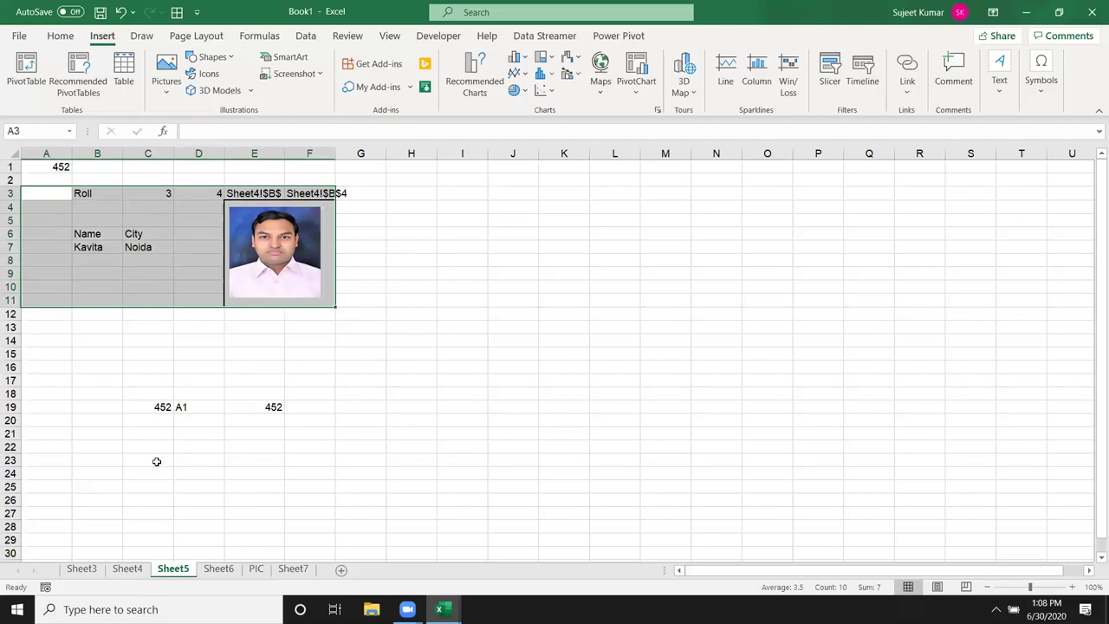
click(221, 574)
click(254, 569)
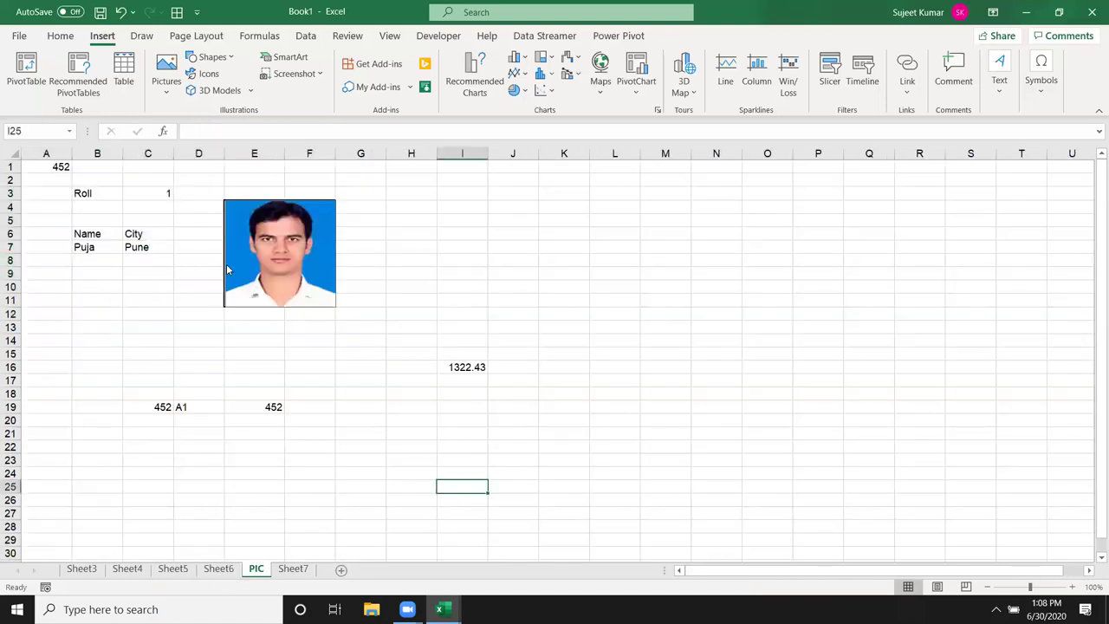
click(372, 609)
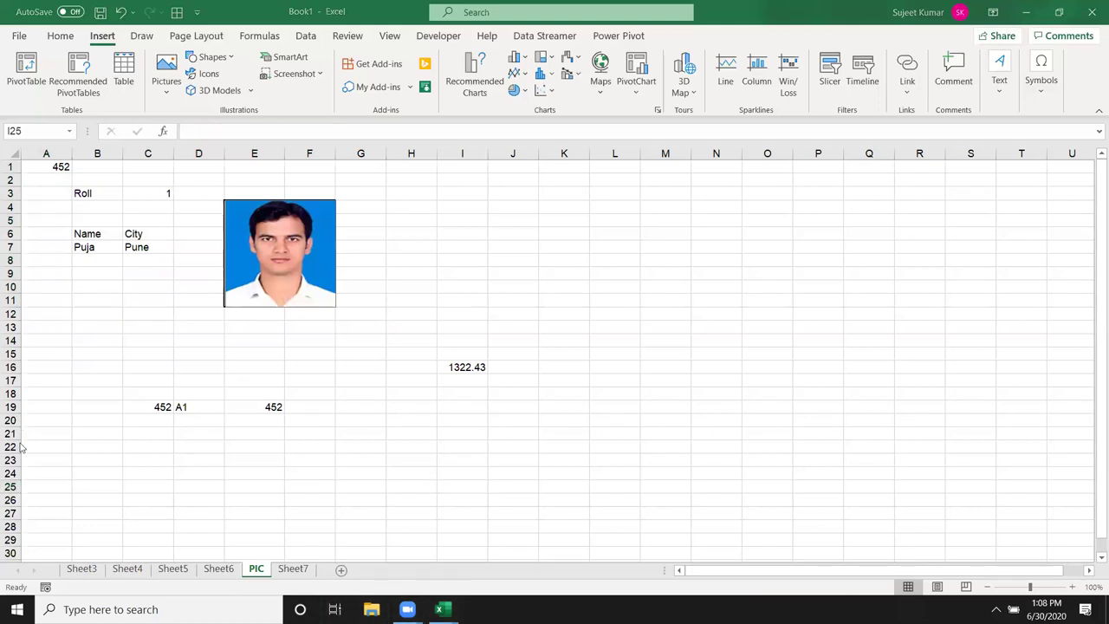
- Scroll Sheet4's roll photo table down to roll 5 and select B7 and B8
click(130, 569)
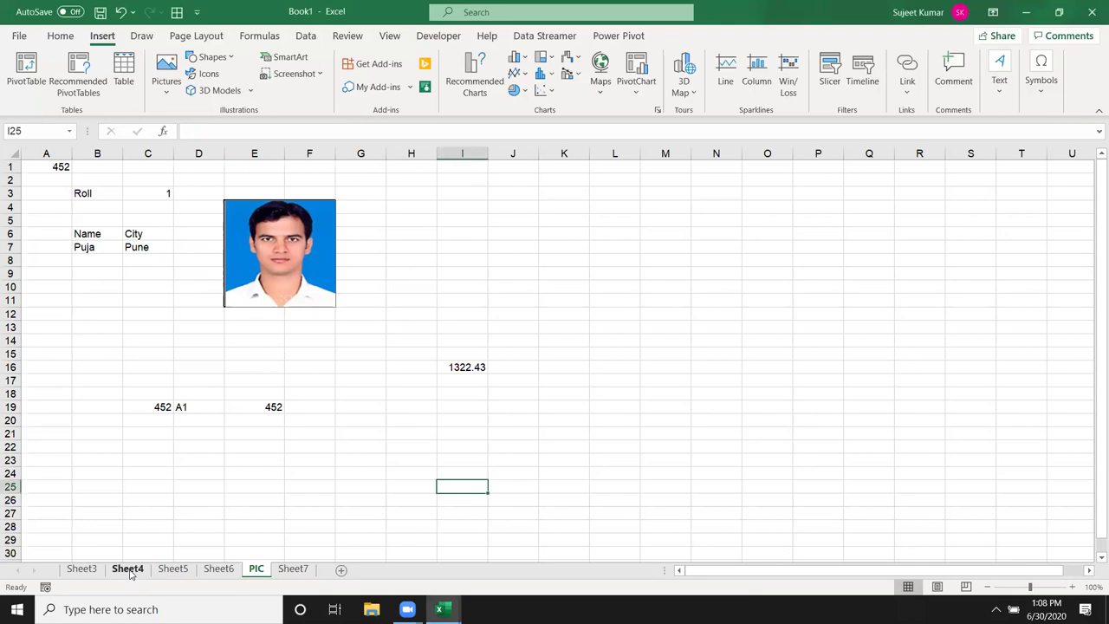
drag(1093, 304, 1094, 407)
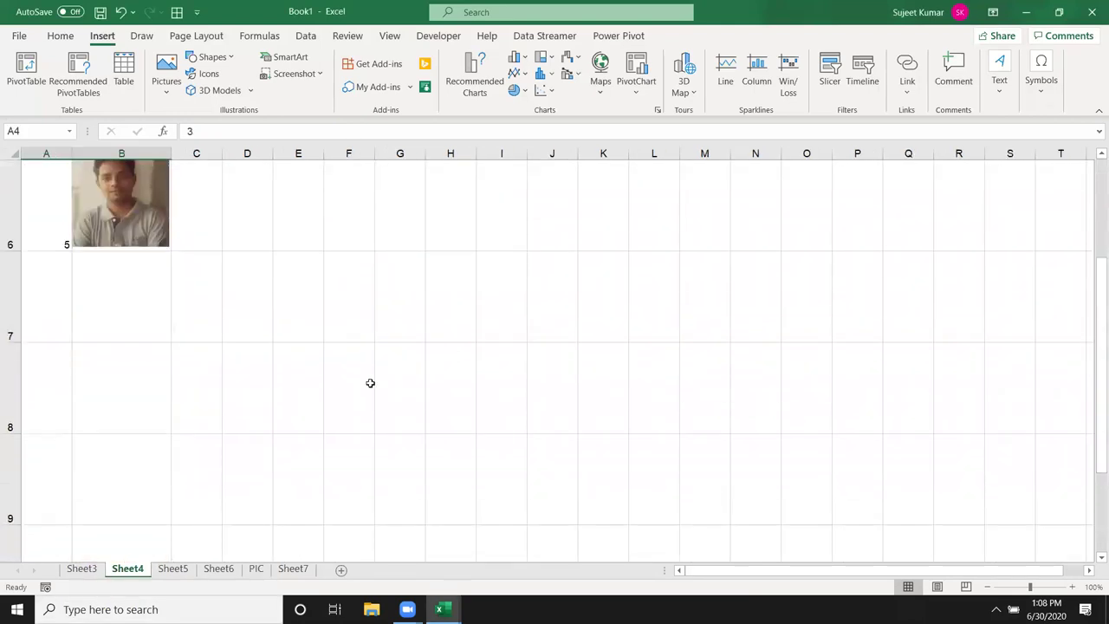
click(106, 328)
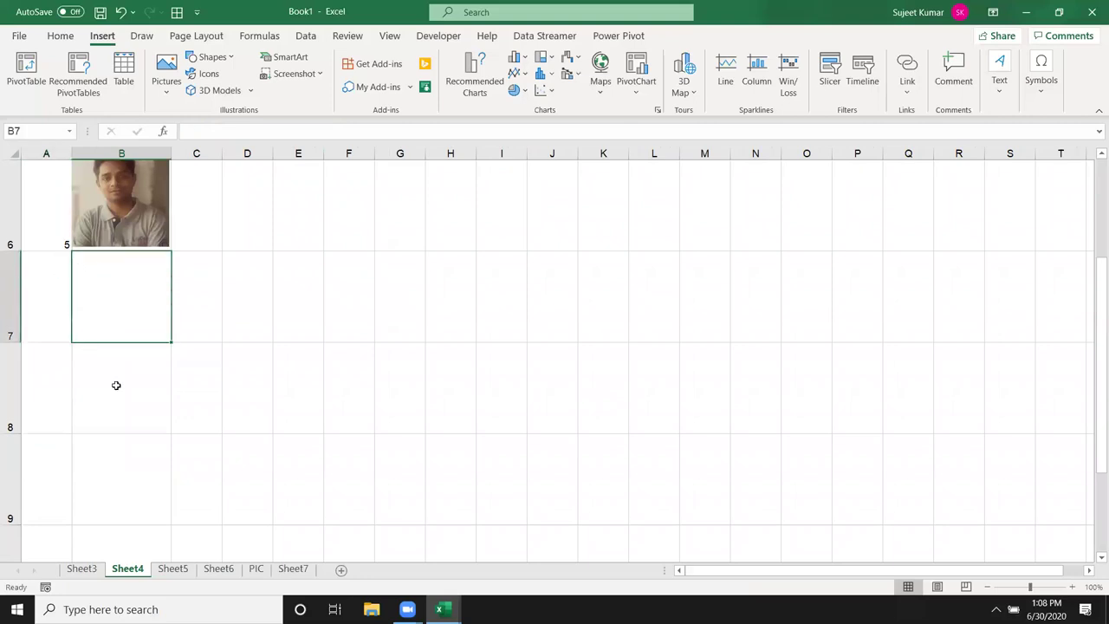
click(111, 381)
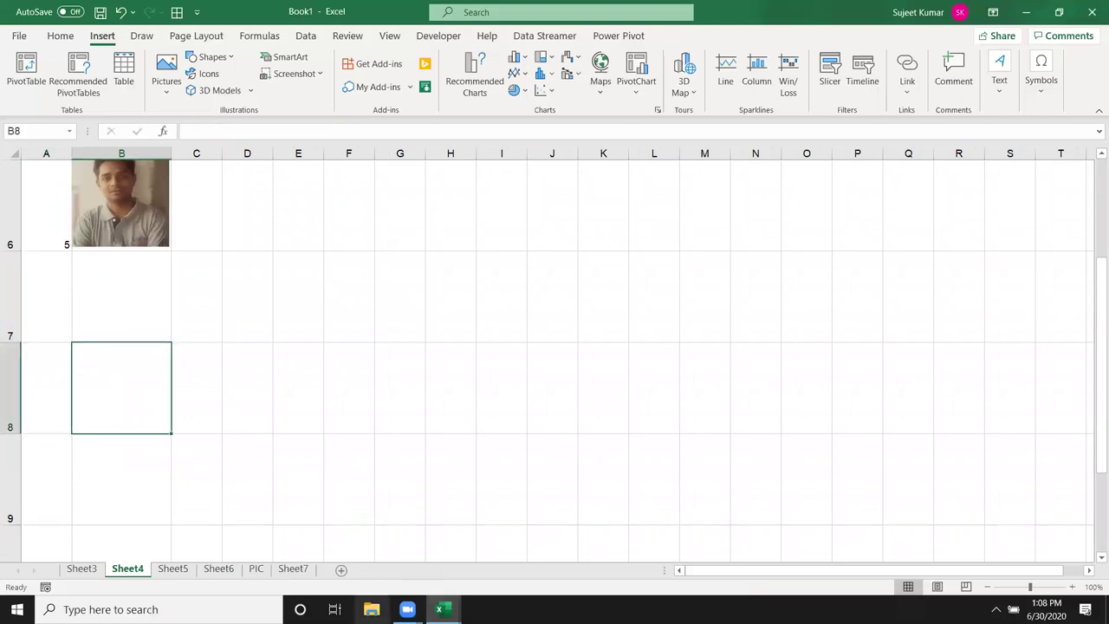
click(371, 610)
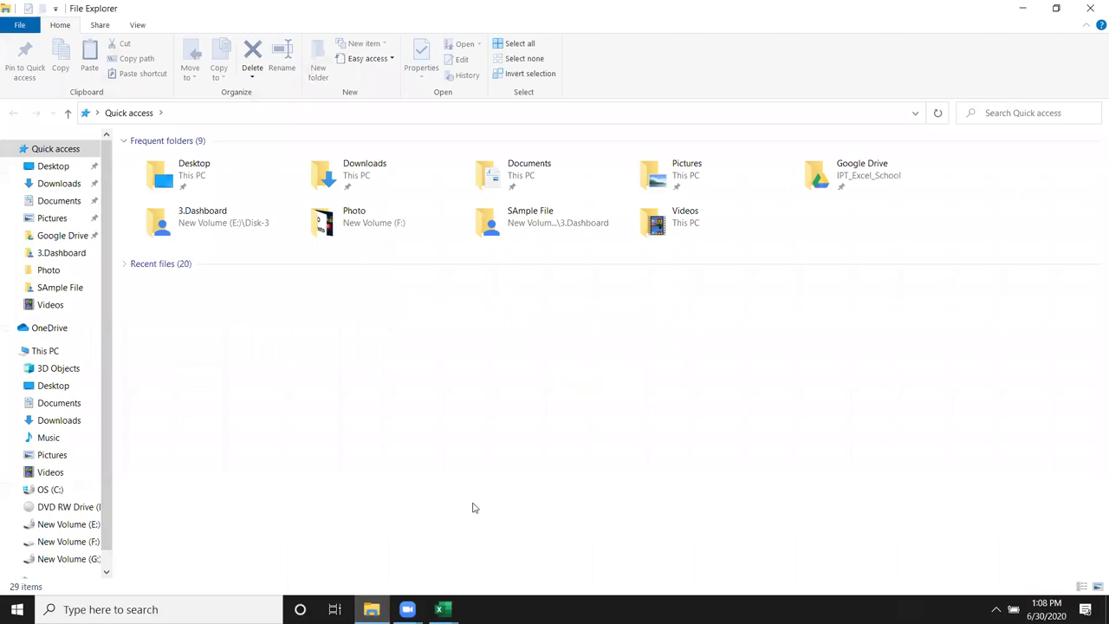
mouse_move(68, 542)
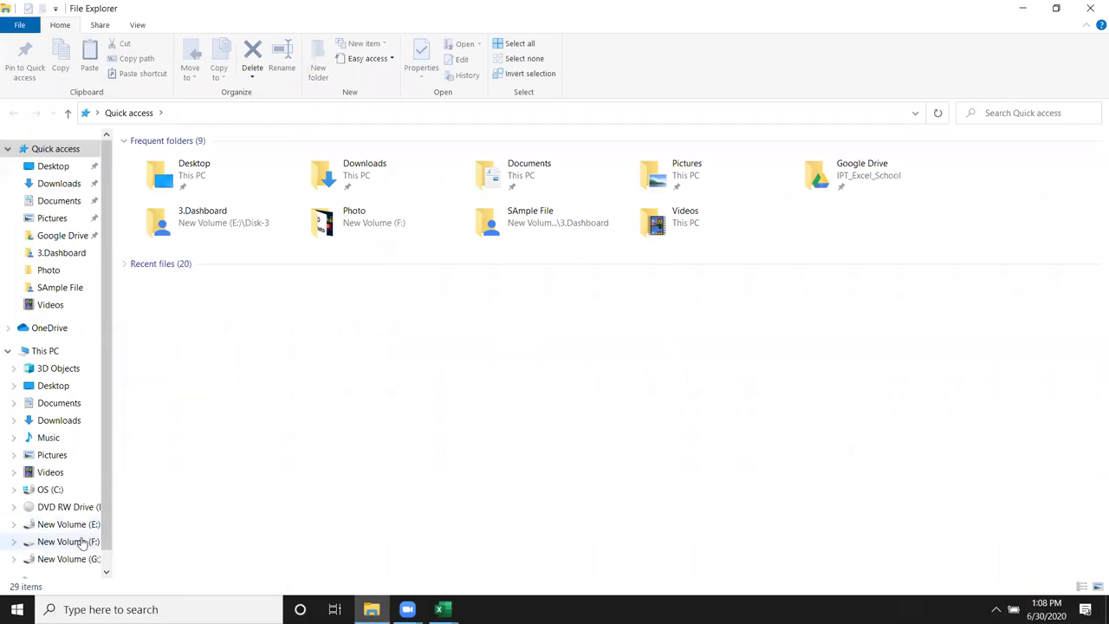
- Select all seven JPG files in the Photo folder on New Volume (F:), then return to Excel
click(84, 542)
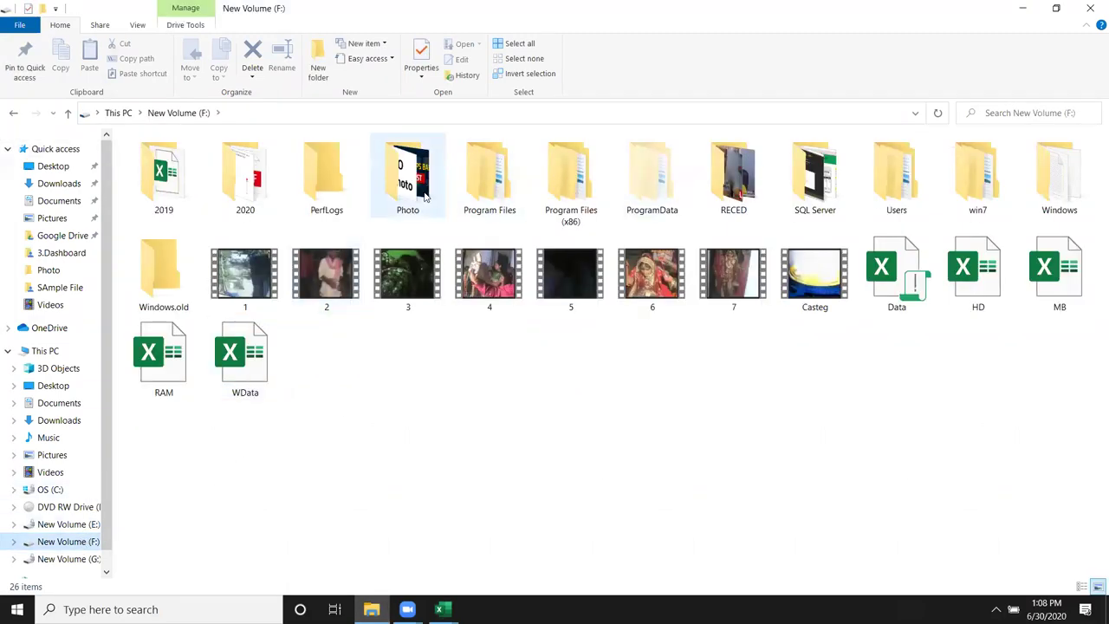
double_click(395, 199)
drag(613, 417, 74, 415)
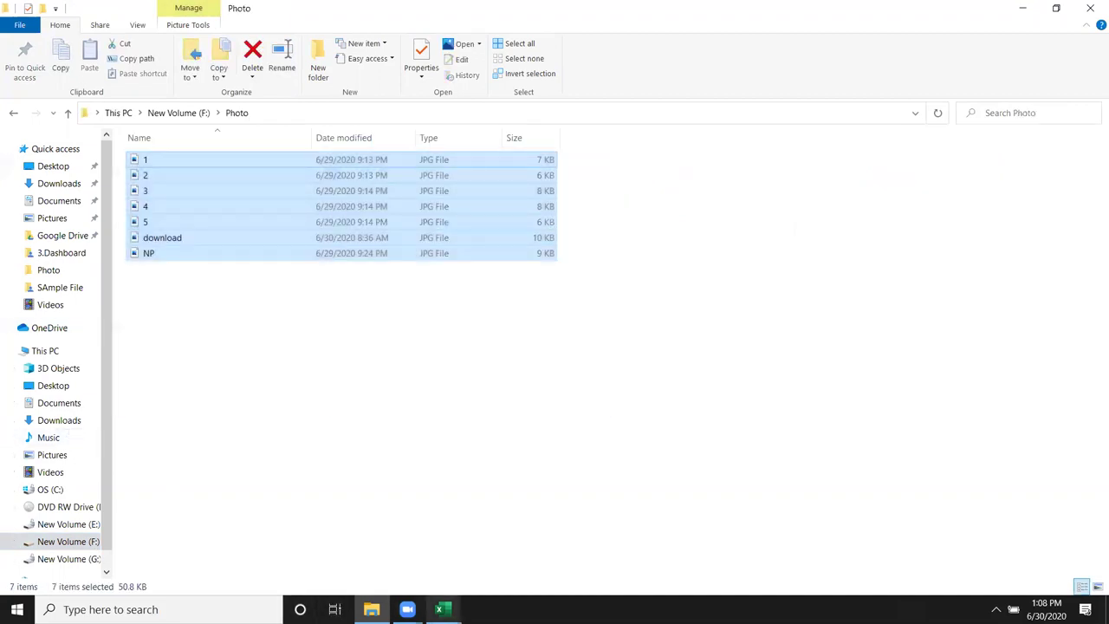
click(402, 571)
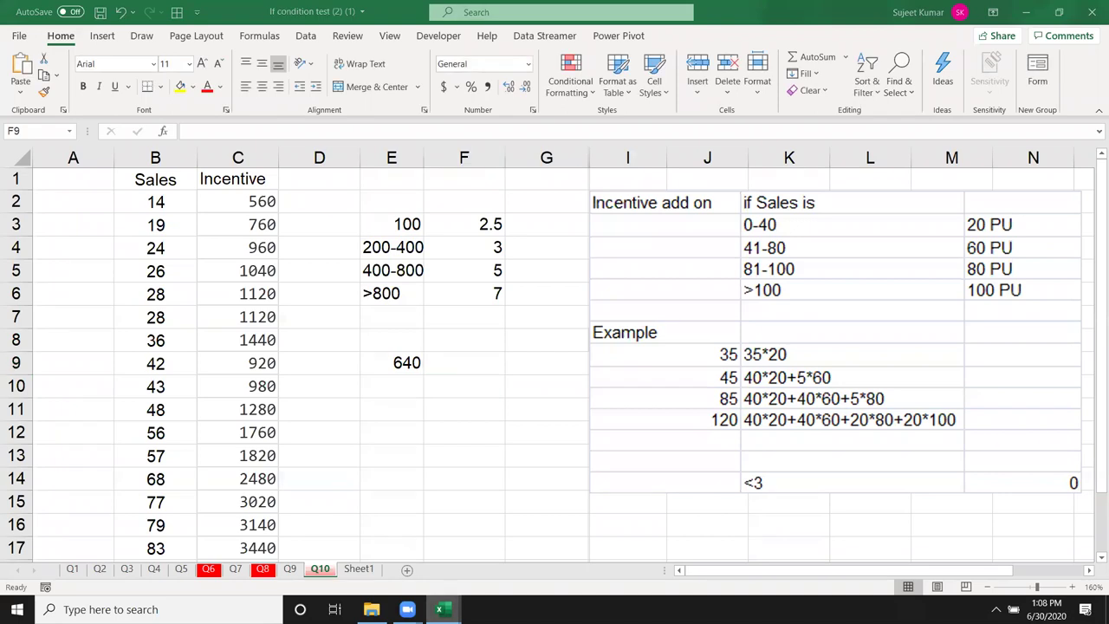
- On Book1's PIC sheet, enter roll 1 in C3 and check the returned name and city
click(246, 568)
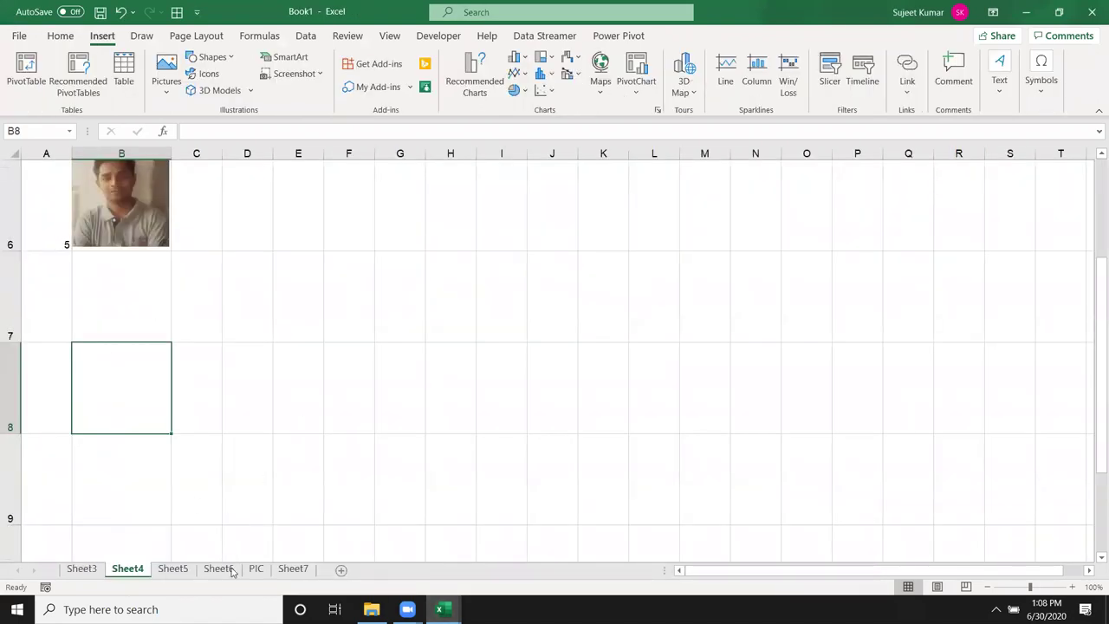
click(256, 568)
click(151, 193)
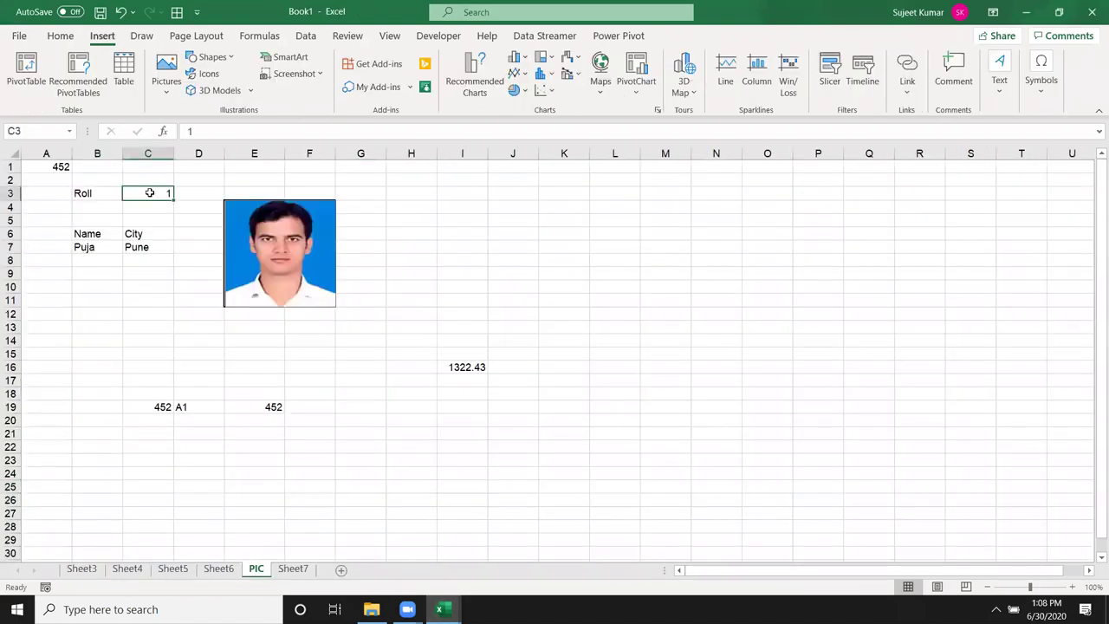
text(1)
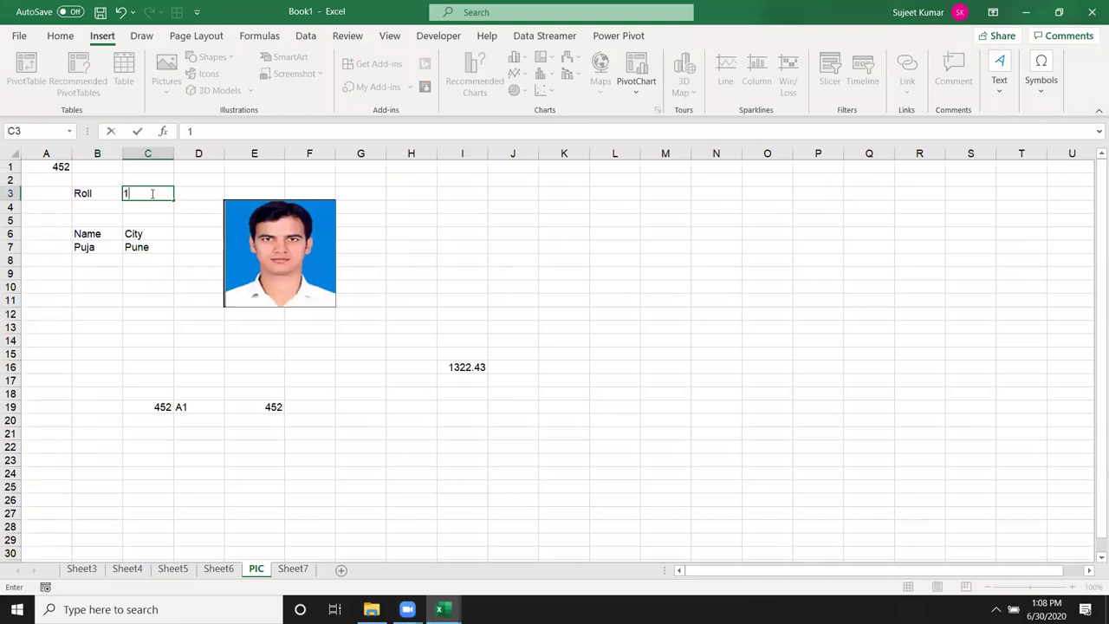
key(Return)
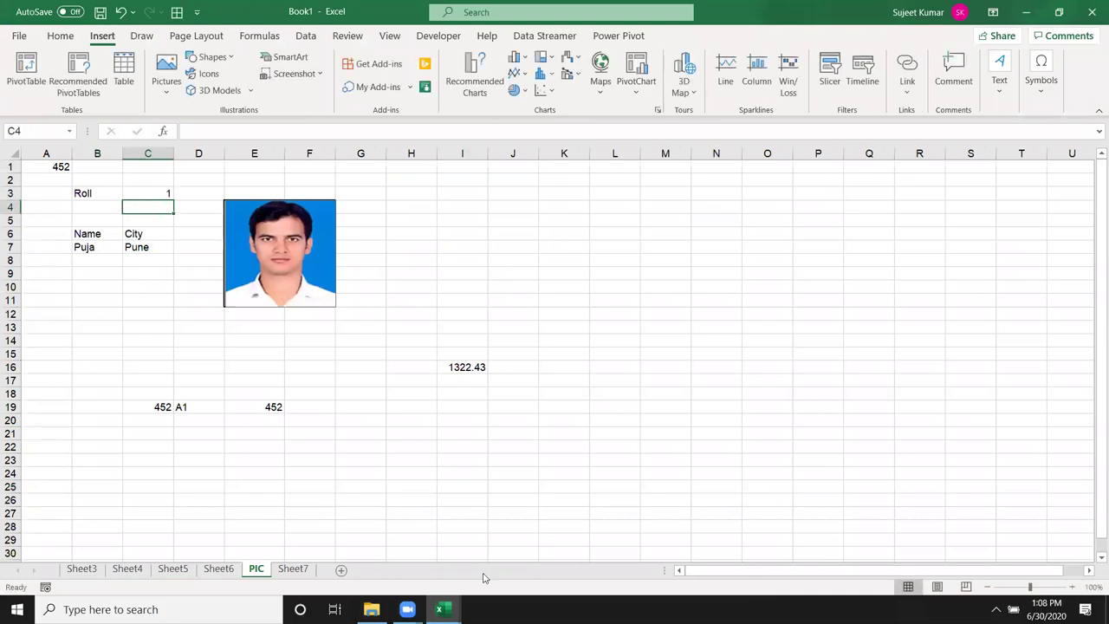
drag(79, 251, 151, 257)
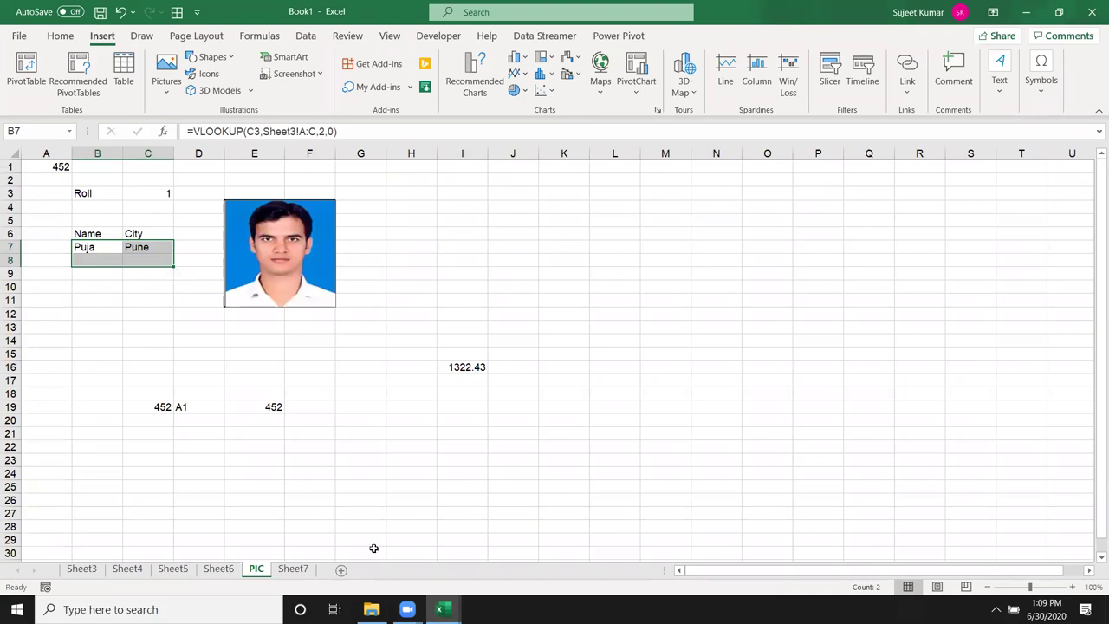
click(371, 609)
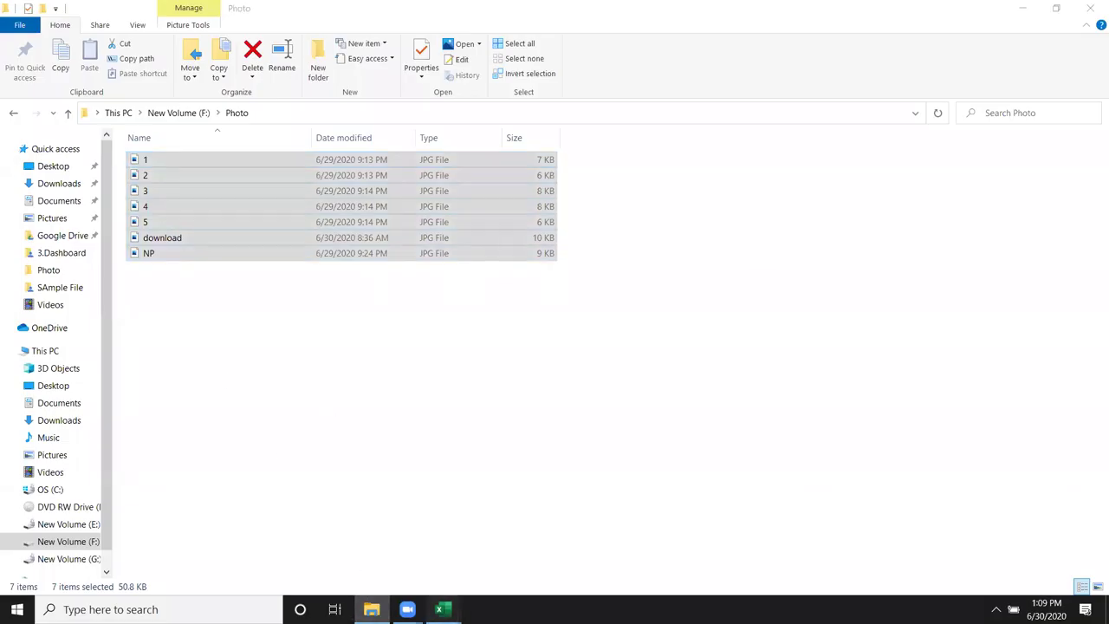
- Enter rolls 2 then 3 in C3, then select the lookup card area A2:G16
mouse_move(440, 610)
click(249, 572)
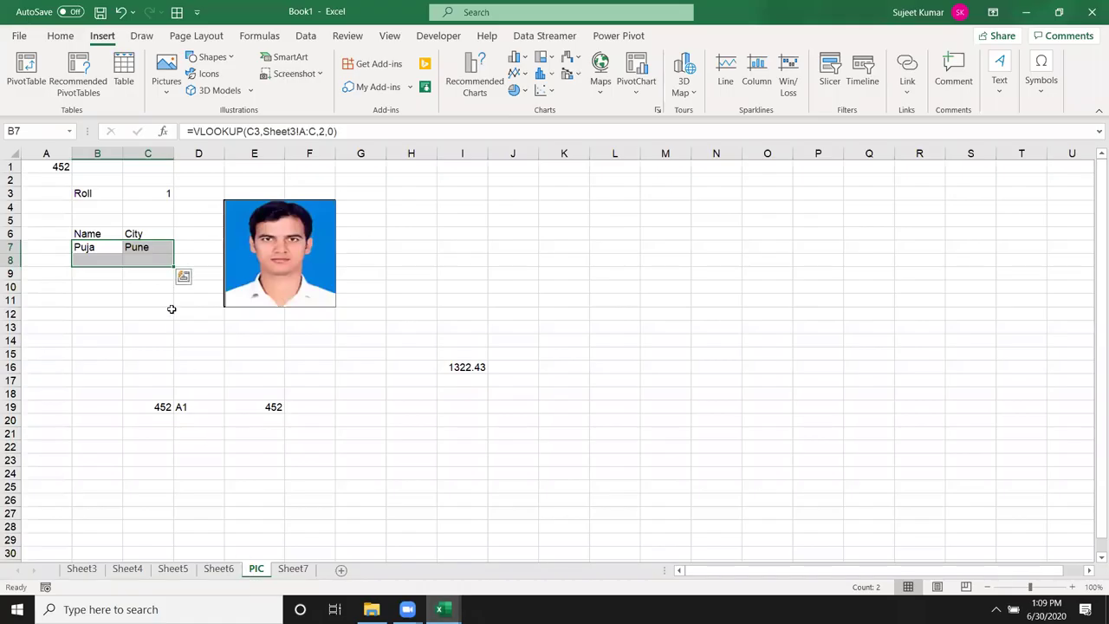
click(148, 194)
text(2)
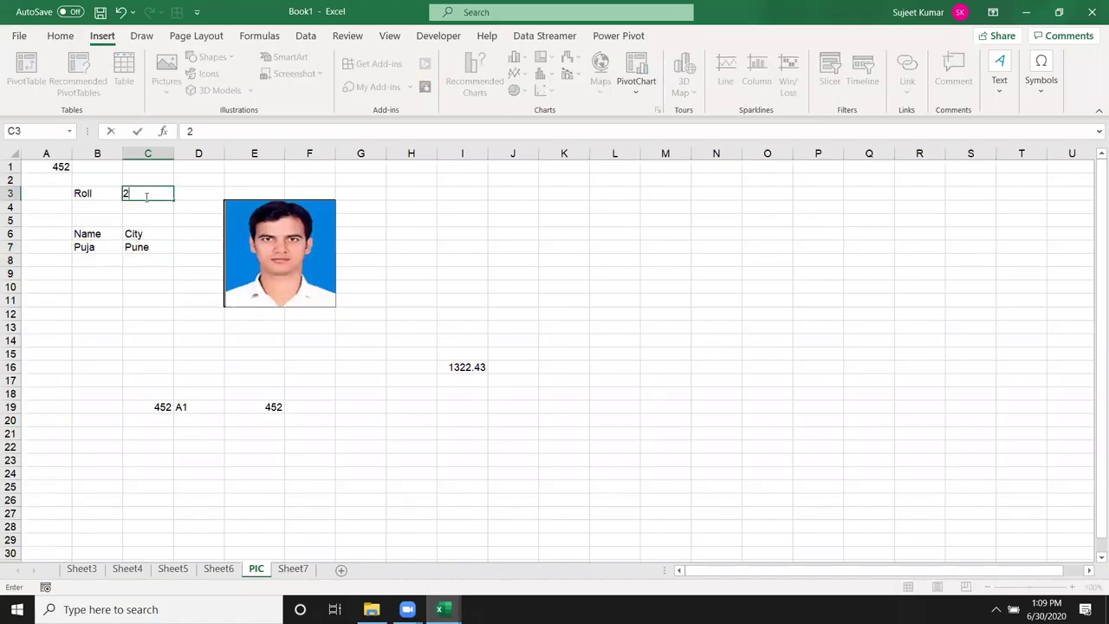
key(Return)
click(162, 193)
text(3)
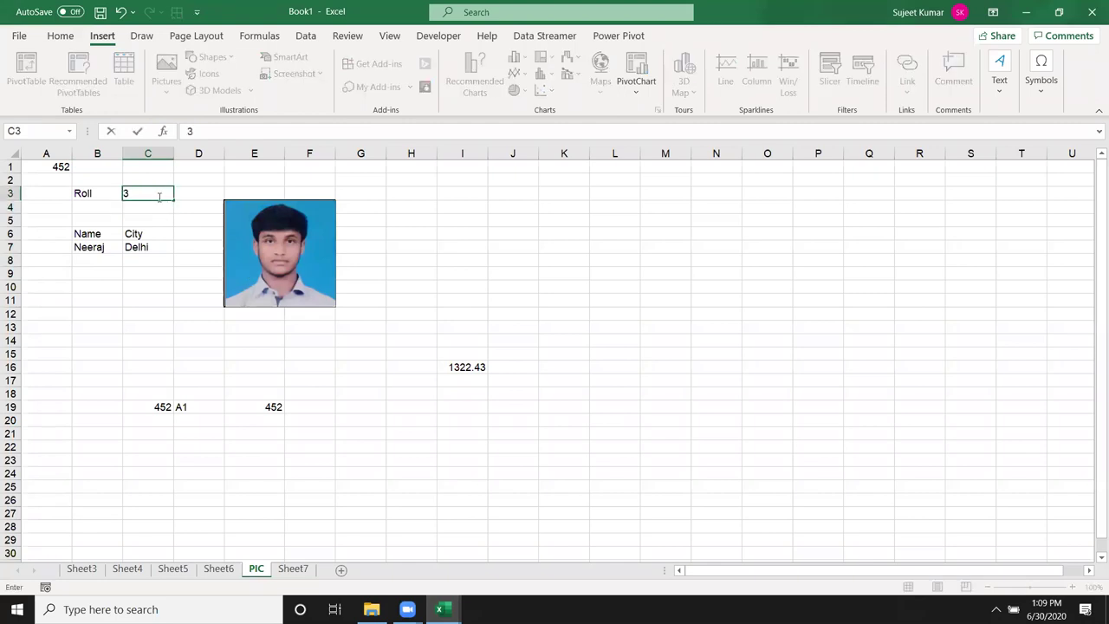
key(Return)
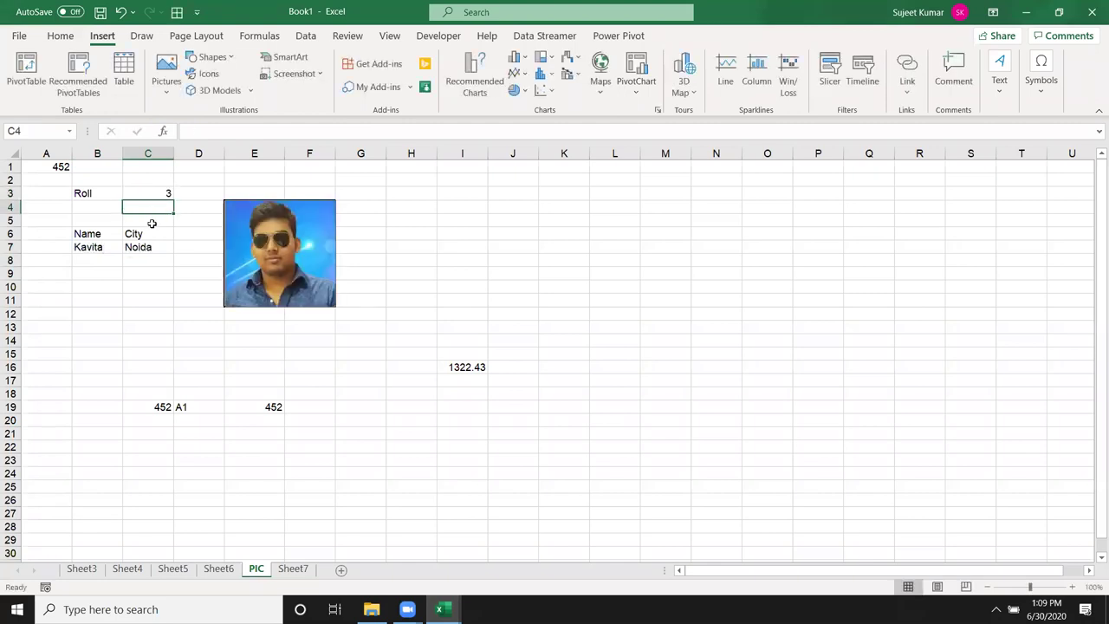
click(102, 179)
drag(55, 183, 379, 369)
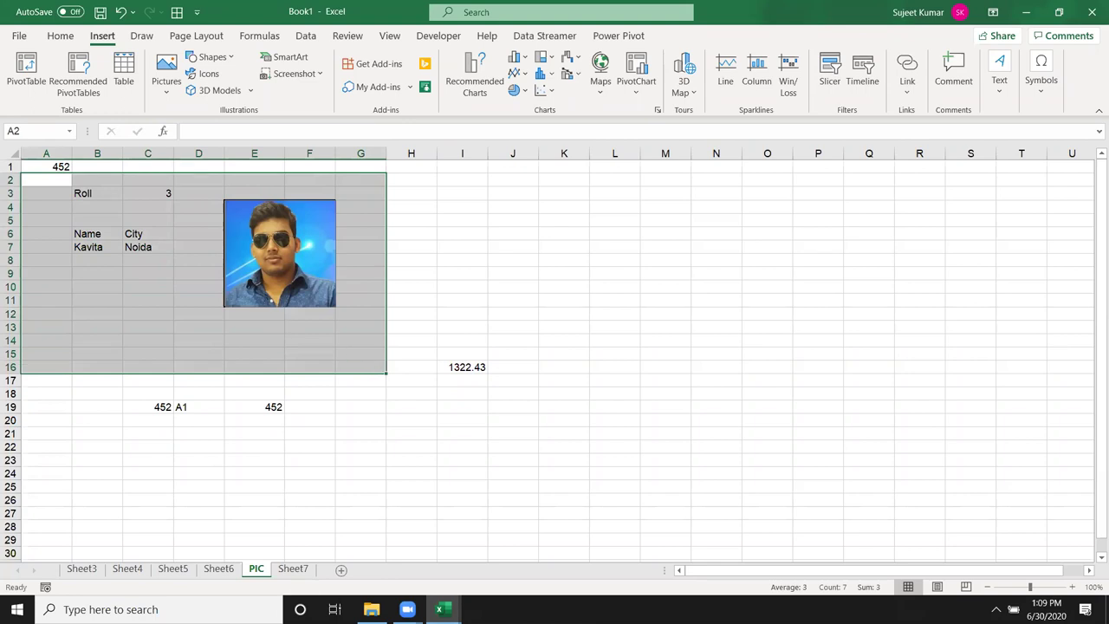
click(441, 609)
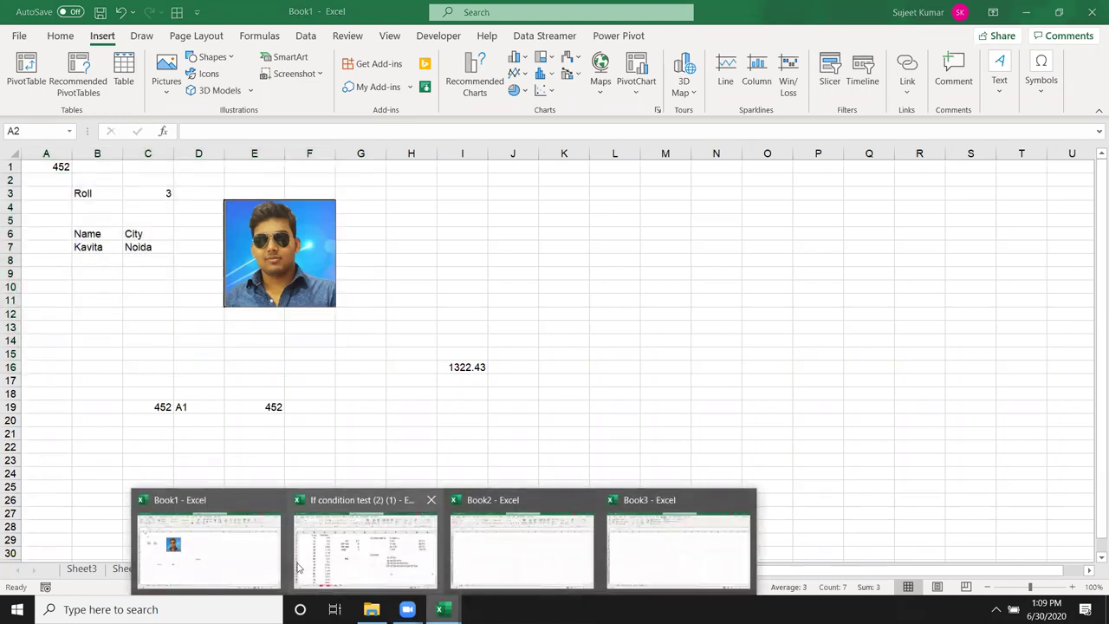
click(240, 557)
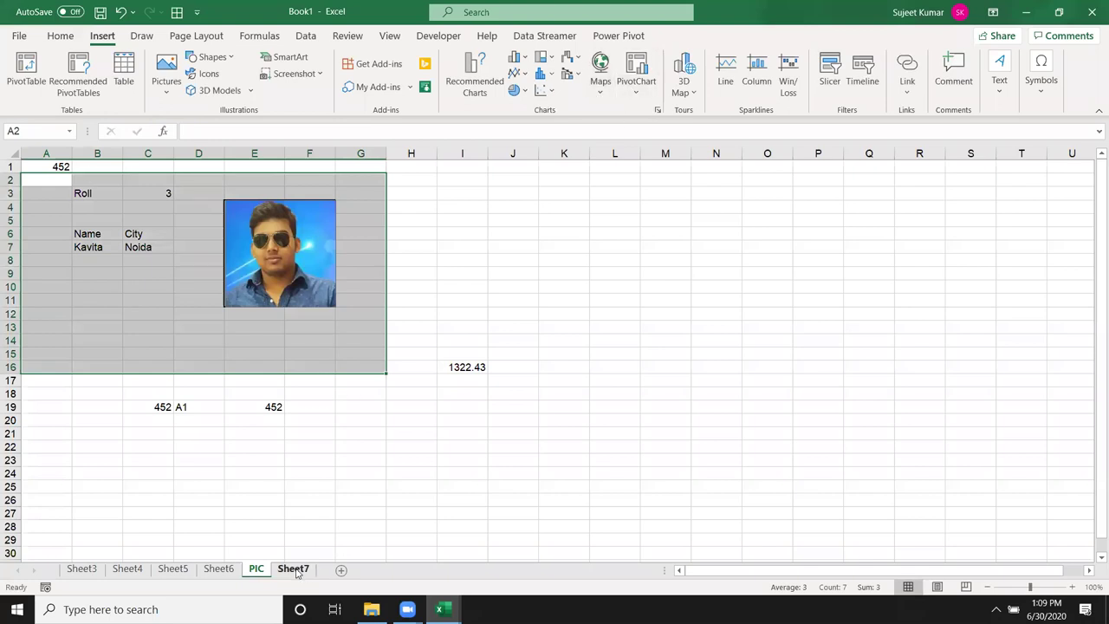
right_click(258, 569)
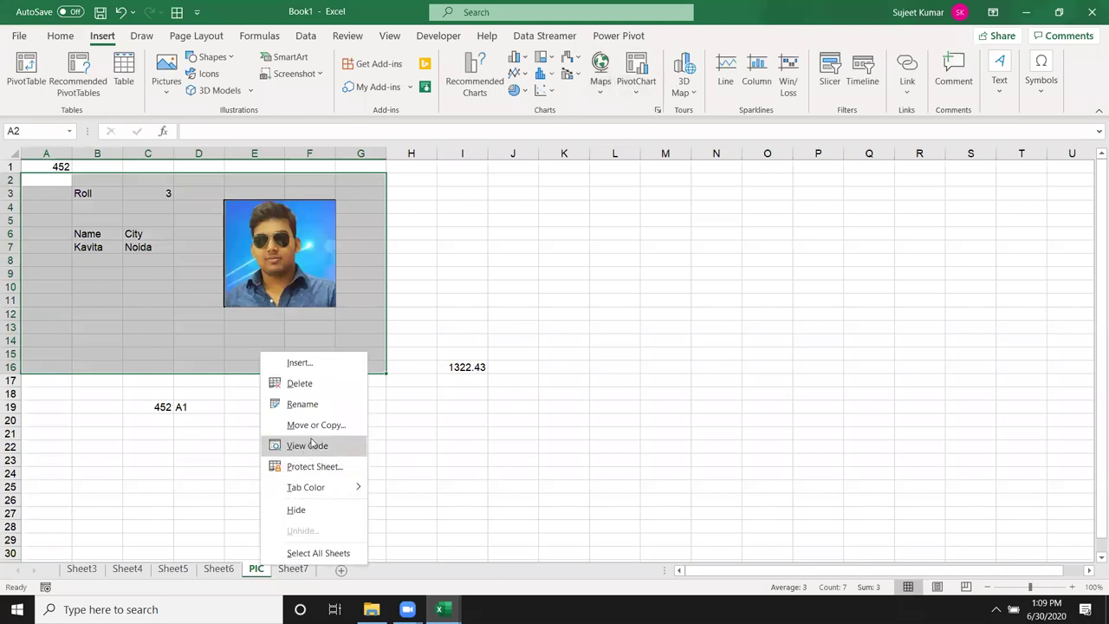
click(308, 446)
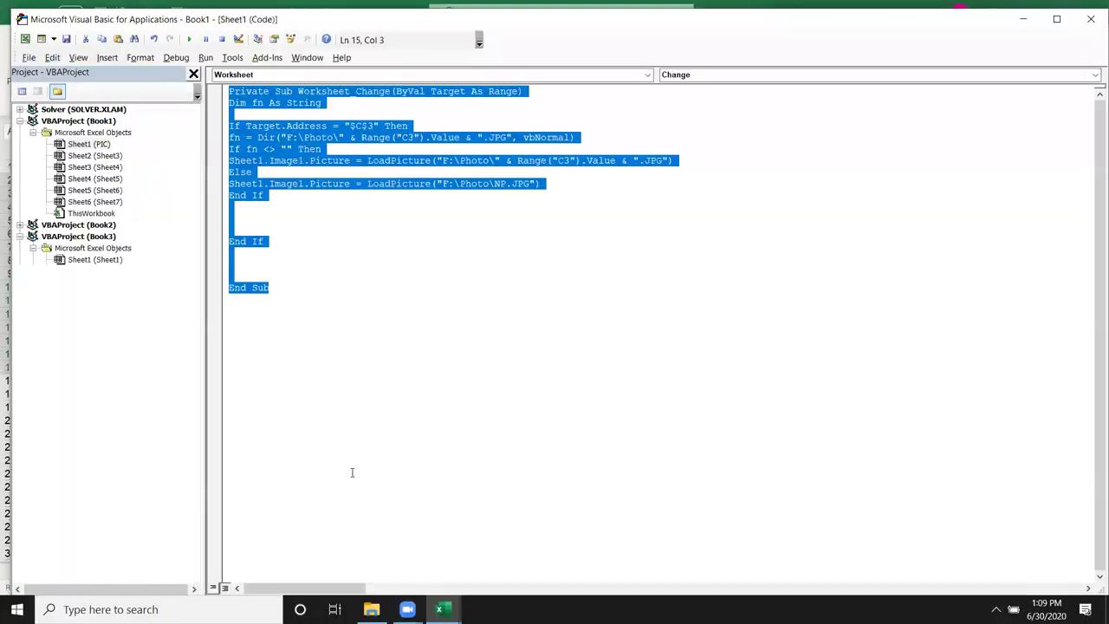
drag(367, 304, 229, 91)
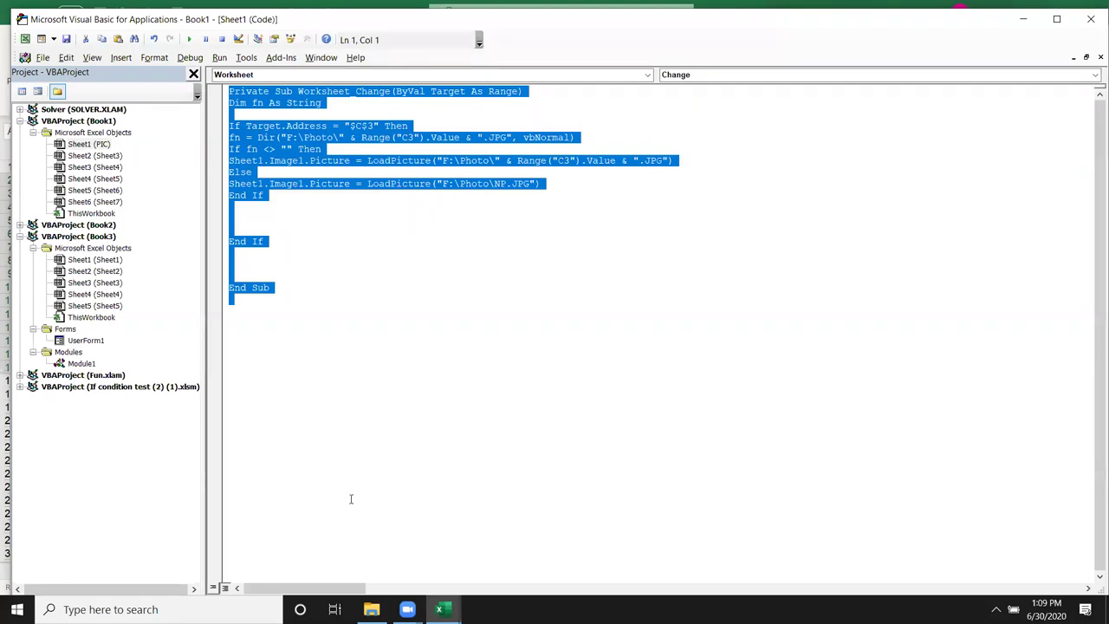
click(1023, 19)
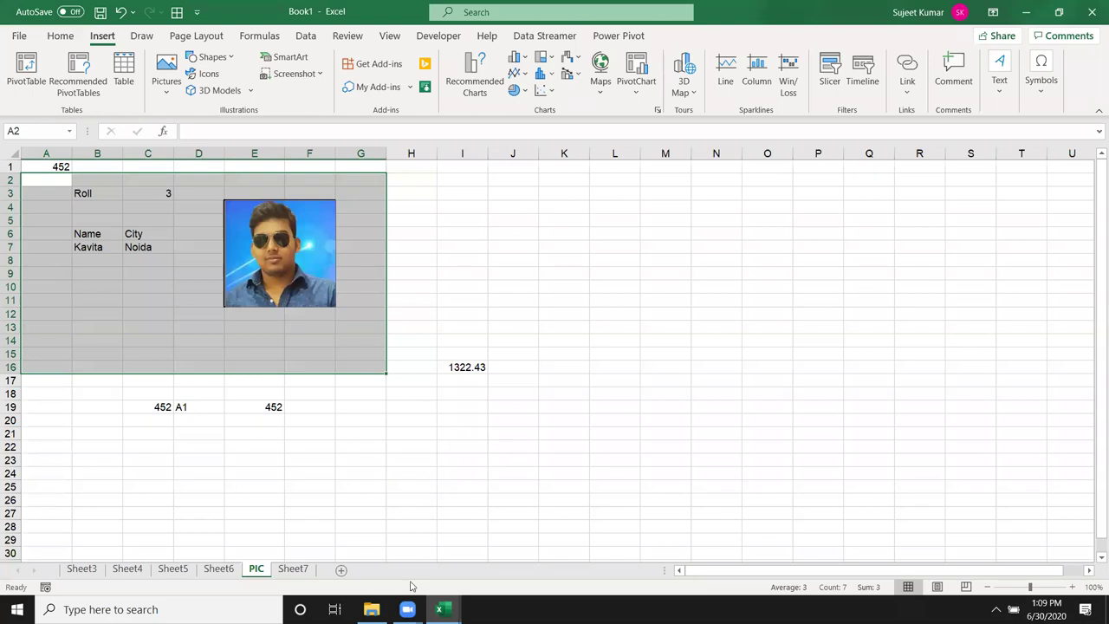
- Search Windows for 'ch' and launch Google Chrome from Best match
click(556, 367)
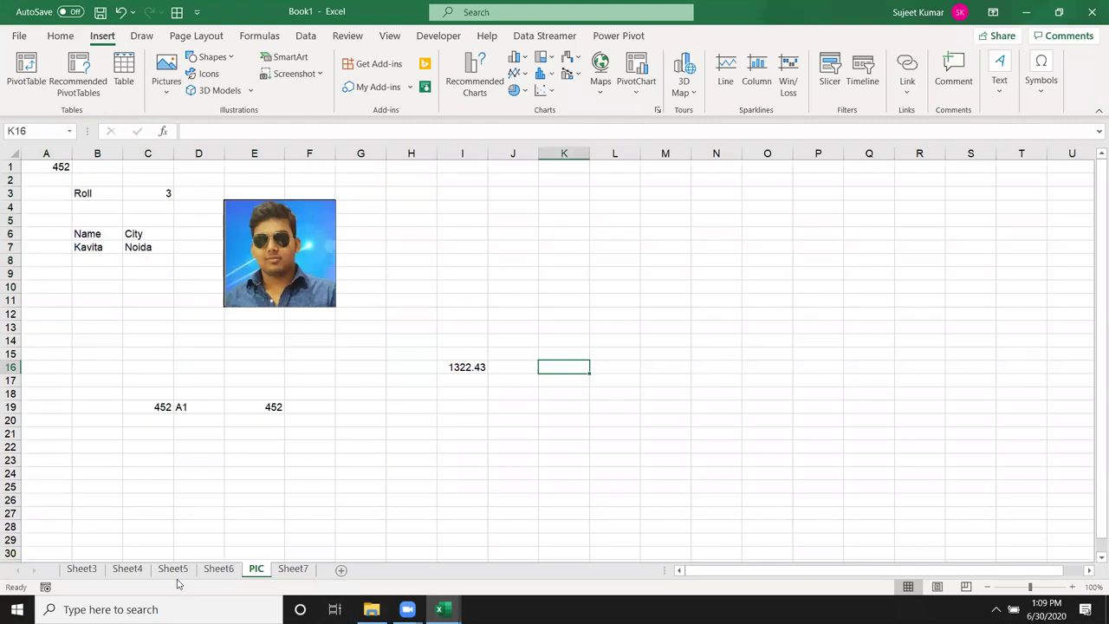
click(130, 610)
text(exce)
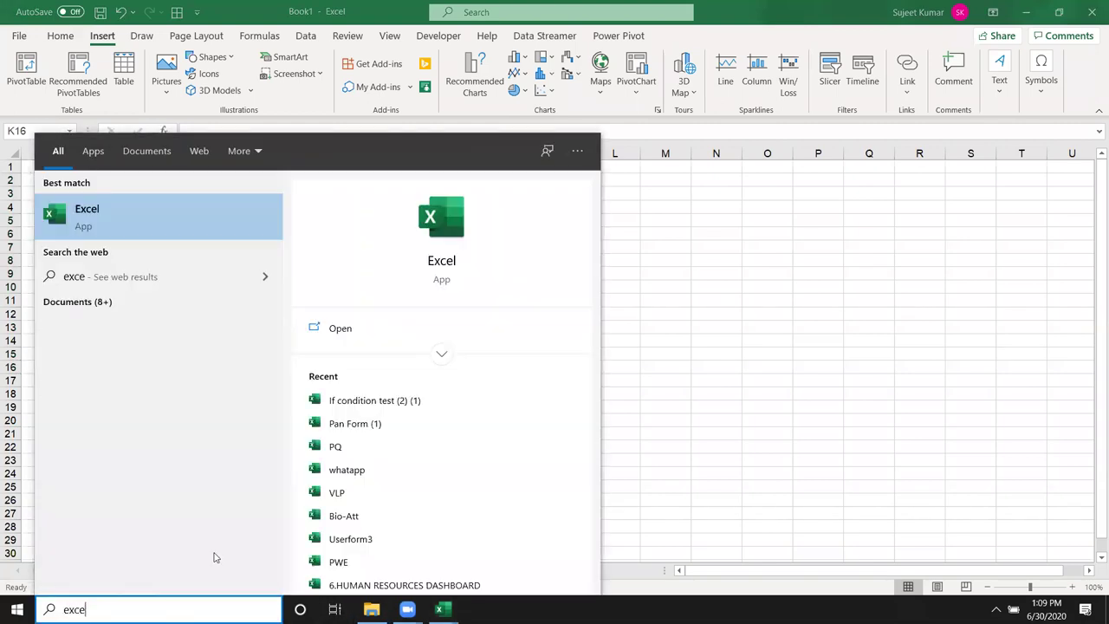
key(BackSpace)
key(BackSpace)
key(BackSpace)
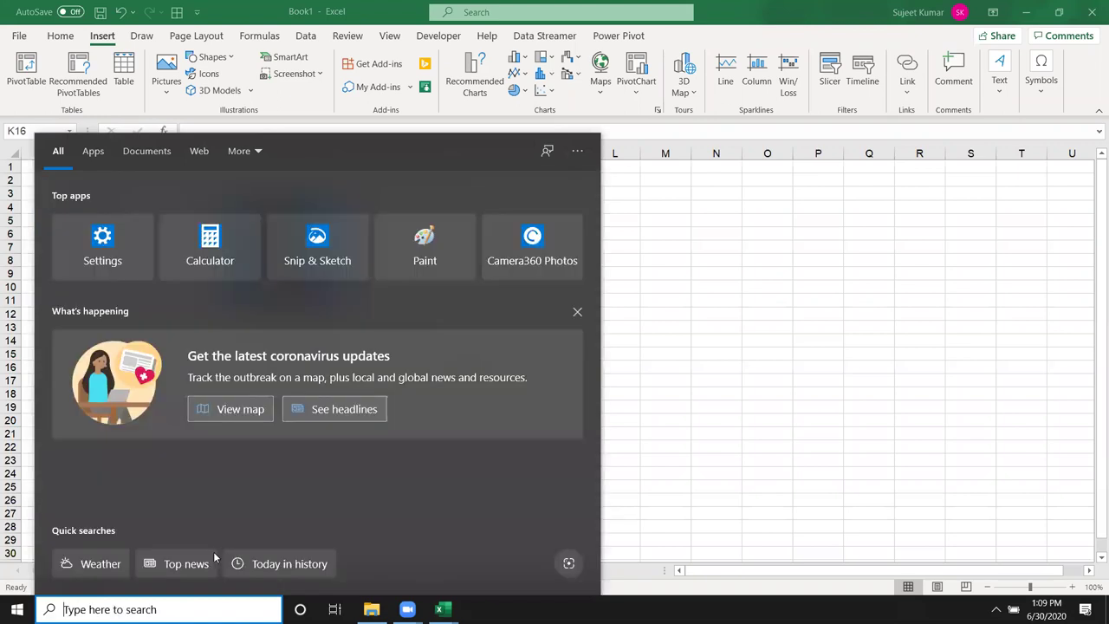
text(ch)
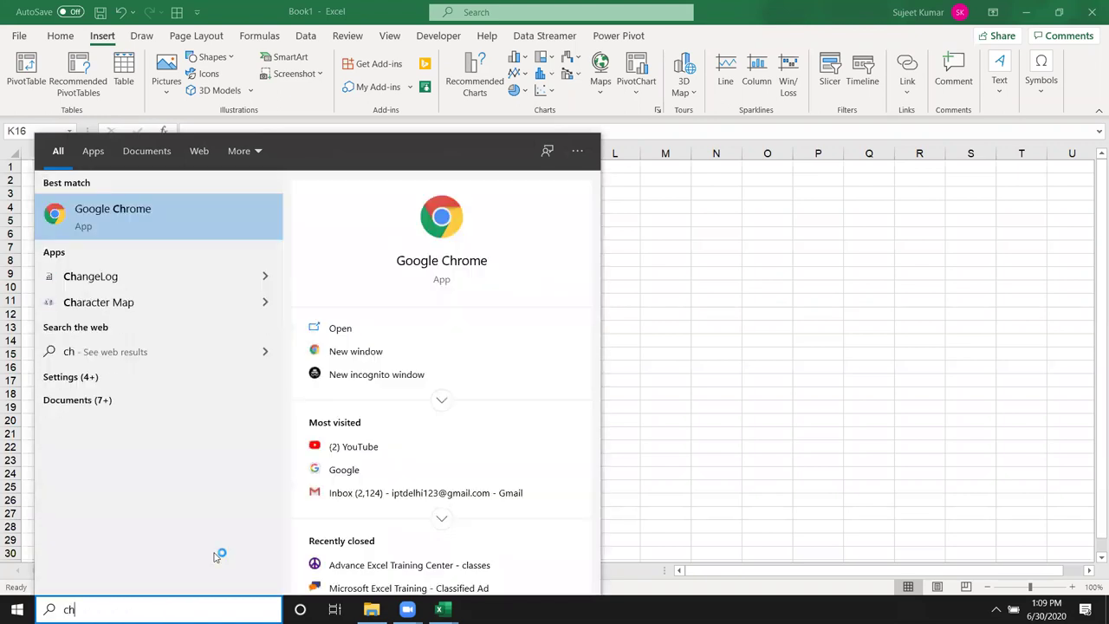
click(458, 269)
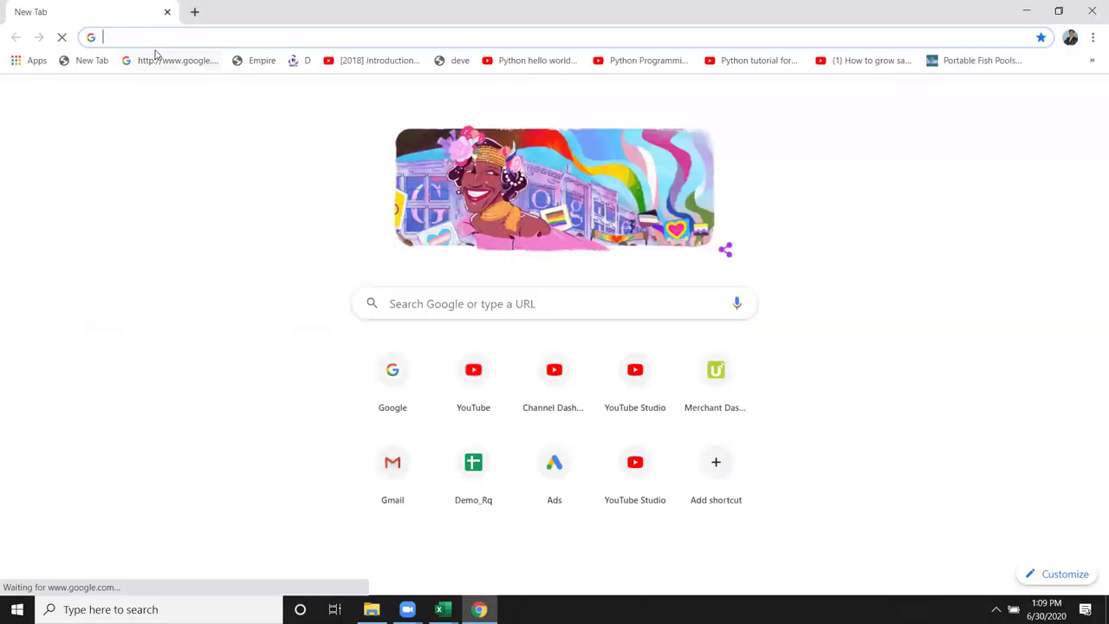
- Go to the Google home page from Chrome's address bar
click(145, 34)
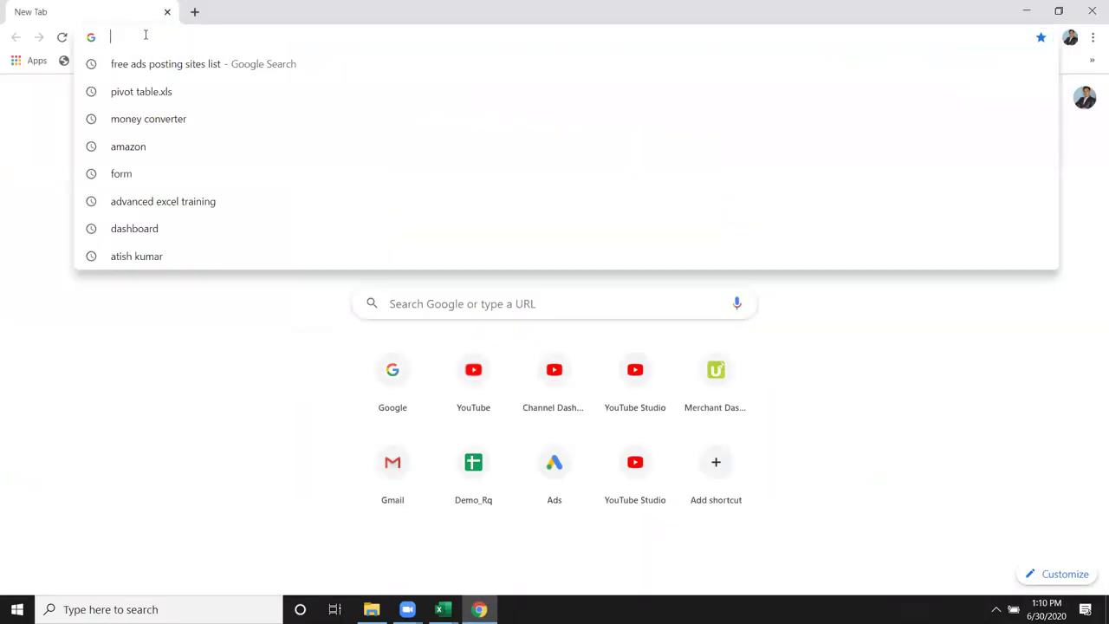
key(Up)
key(Up)
key(BackSpace)
key(BackSpace)
key(BackSpace)
key(BackSpace)
key(BackSpace)
key(BackSpace)
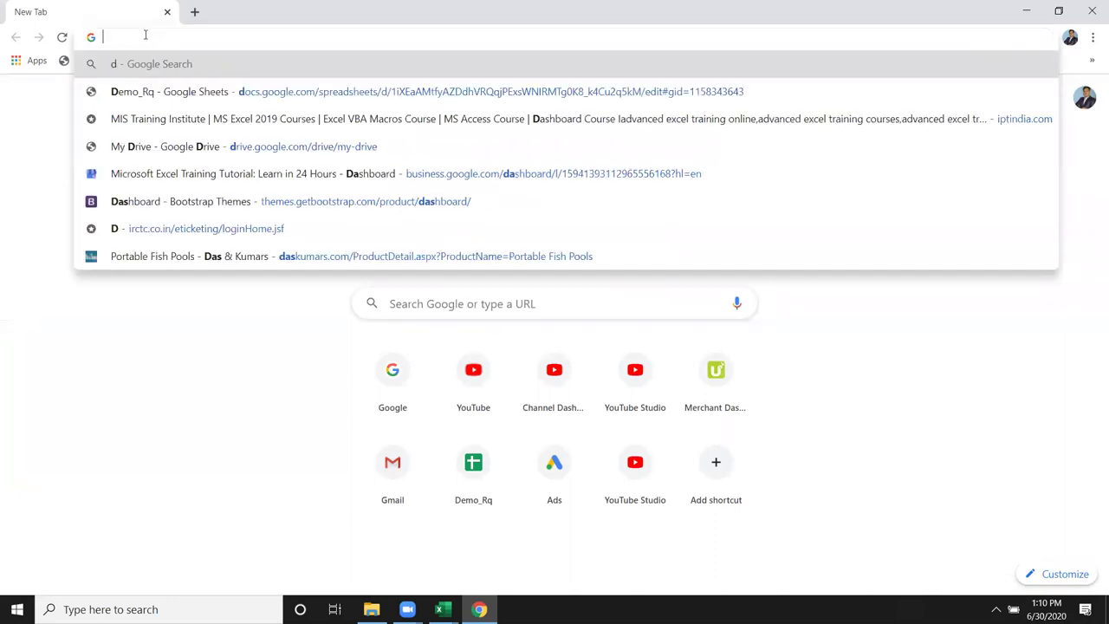
key(BackSpace)
text(google.com)
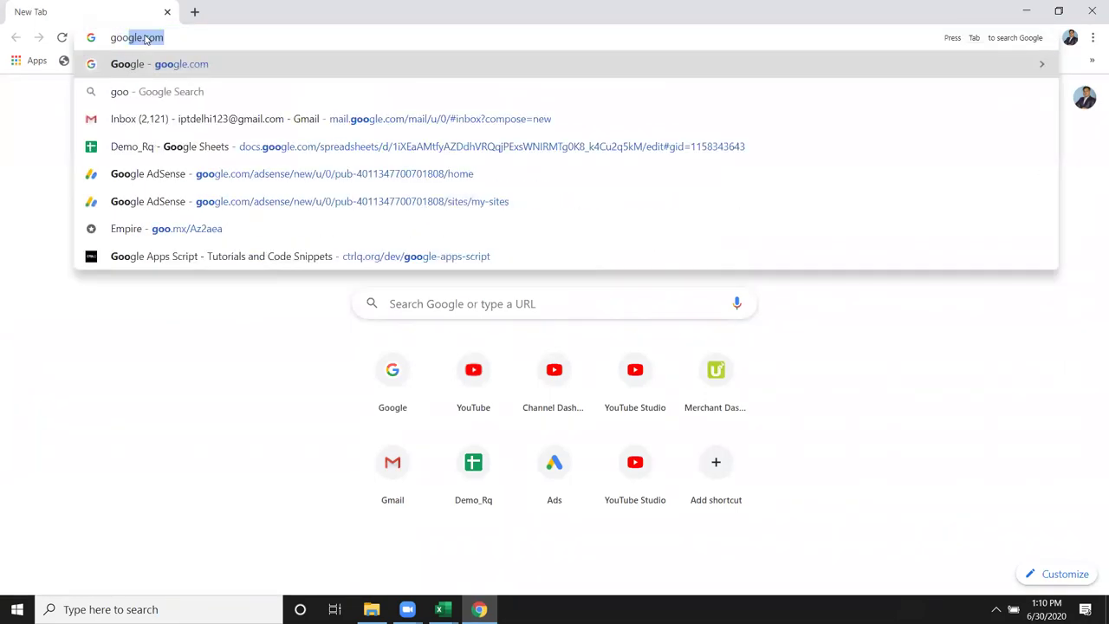
key(Return)
- Search 'free ads posting sites list' and open the digital-web-services.com free classified ads article
text(ch)
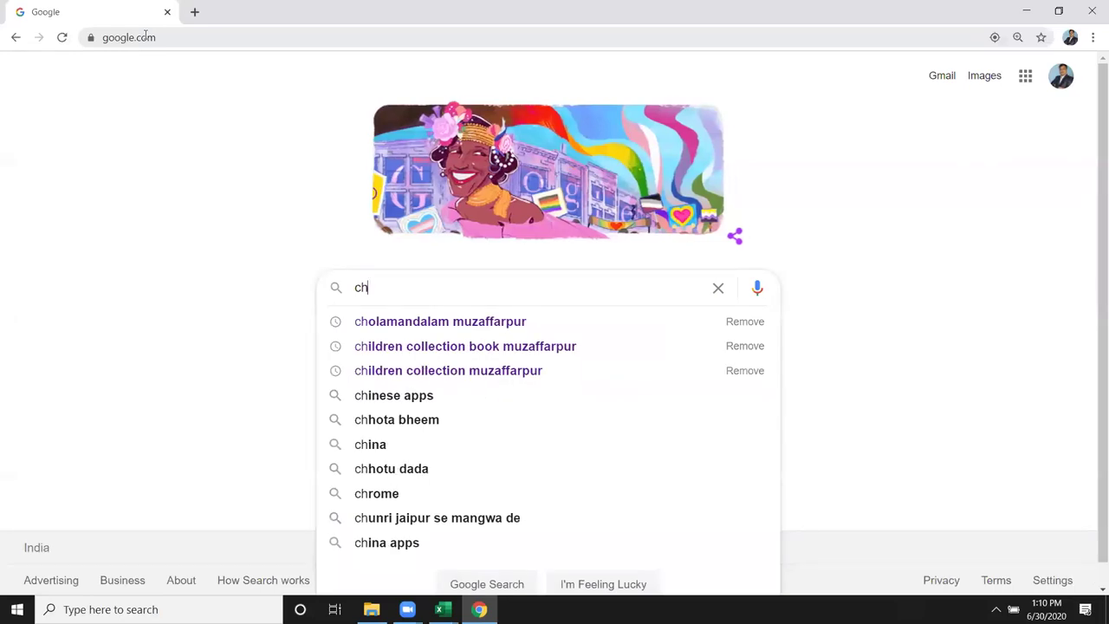
key(BackSpace)
key(BackSpace)
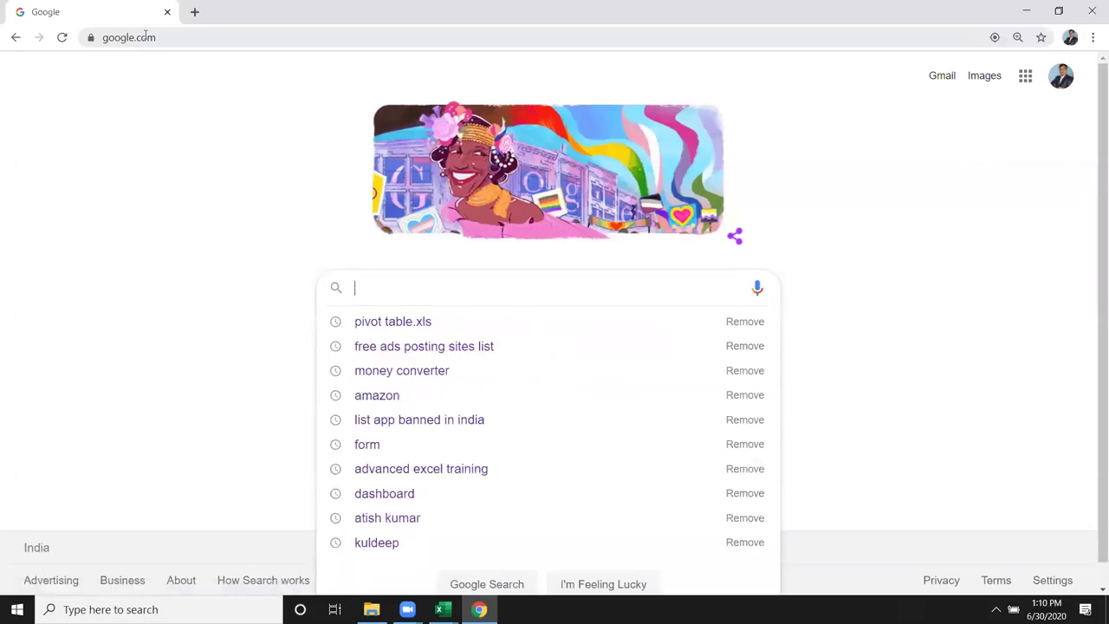
text(fre)
key(Down)
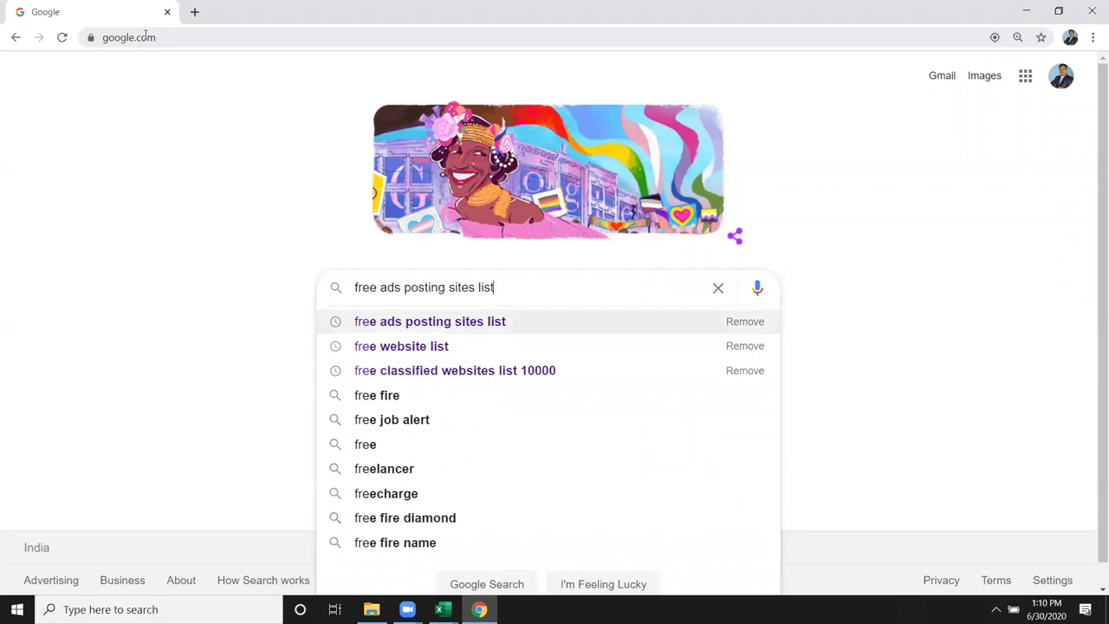
key(Return)
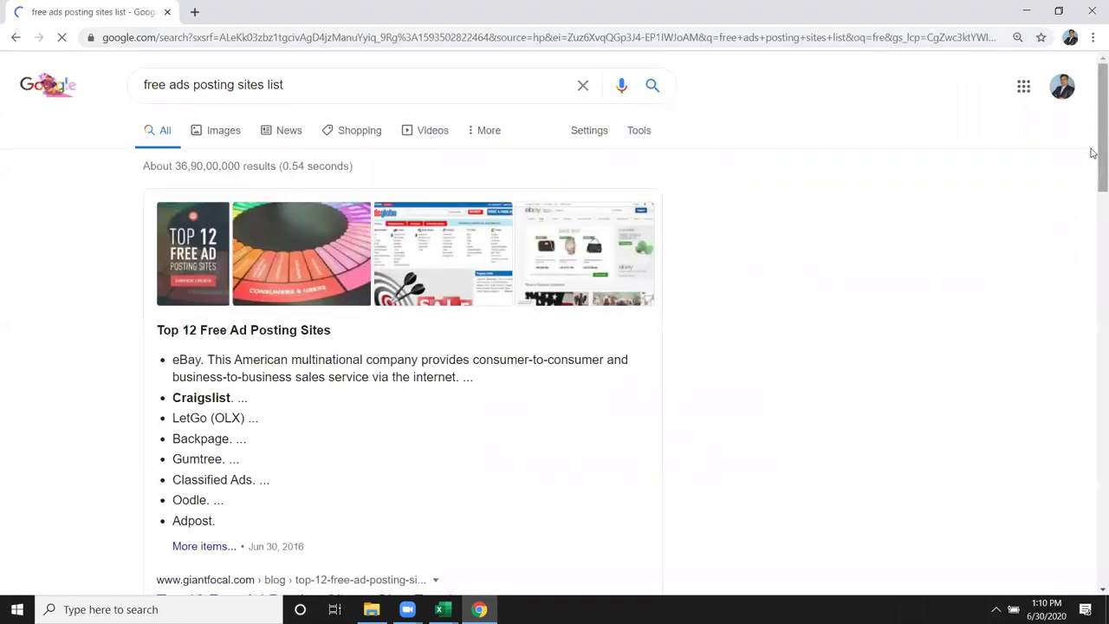
drag(1091, 146, 1093, 263)
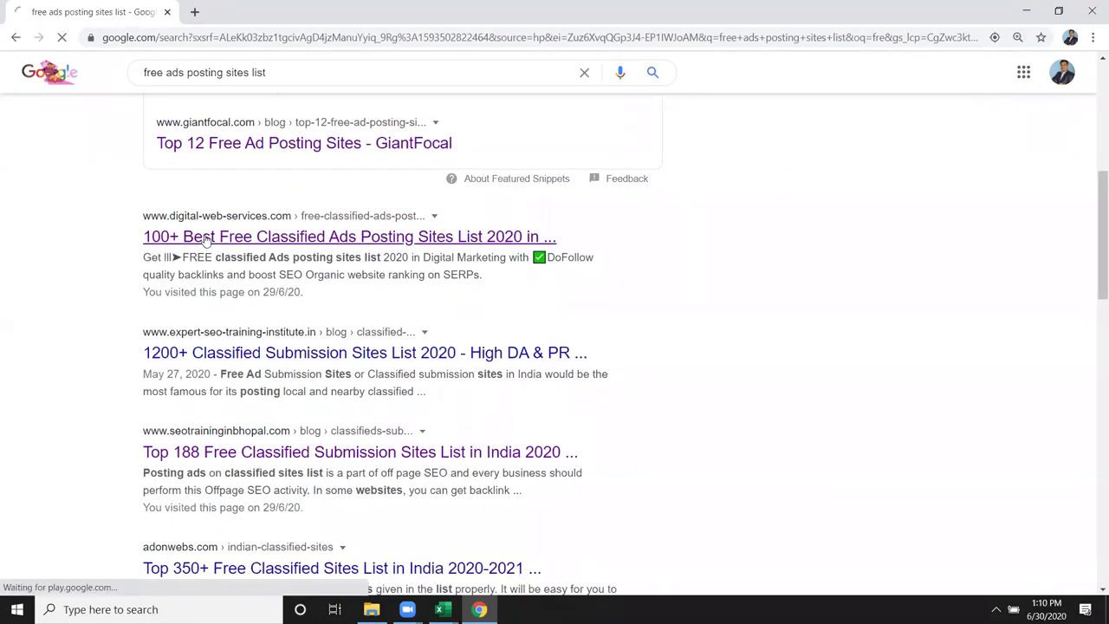
click(206, 240)
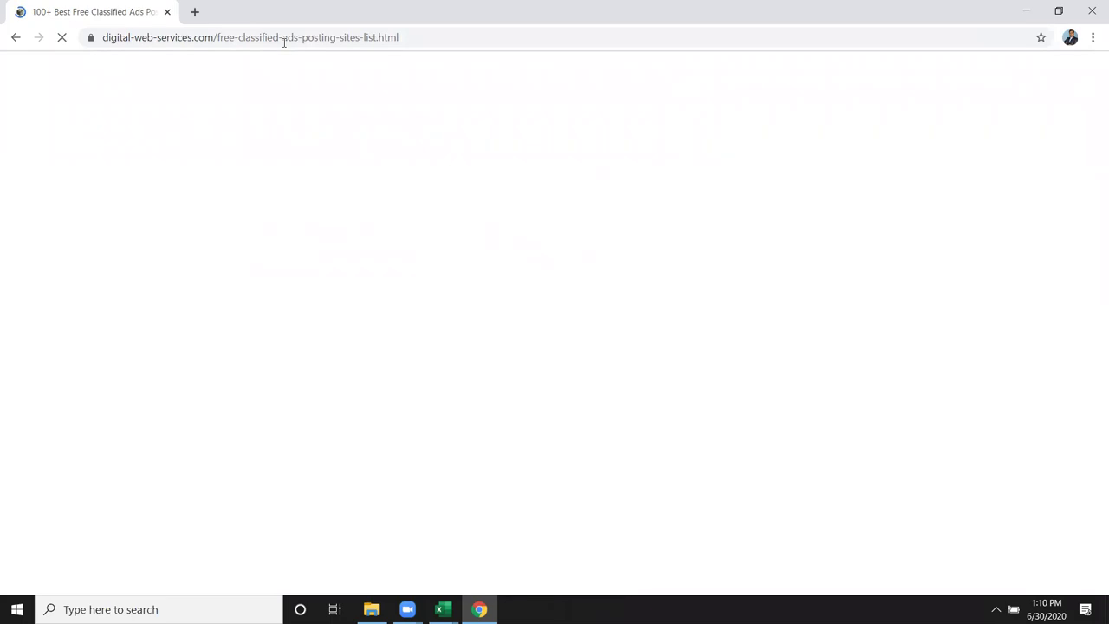
- Skim the article, go back, and open discussdesk.com's 'List of Best 100 Free Classified Website for Ad Post'
scroll(495, 257, down, 5)
scroll(495, 257, down, 3)
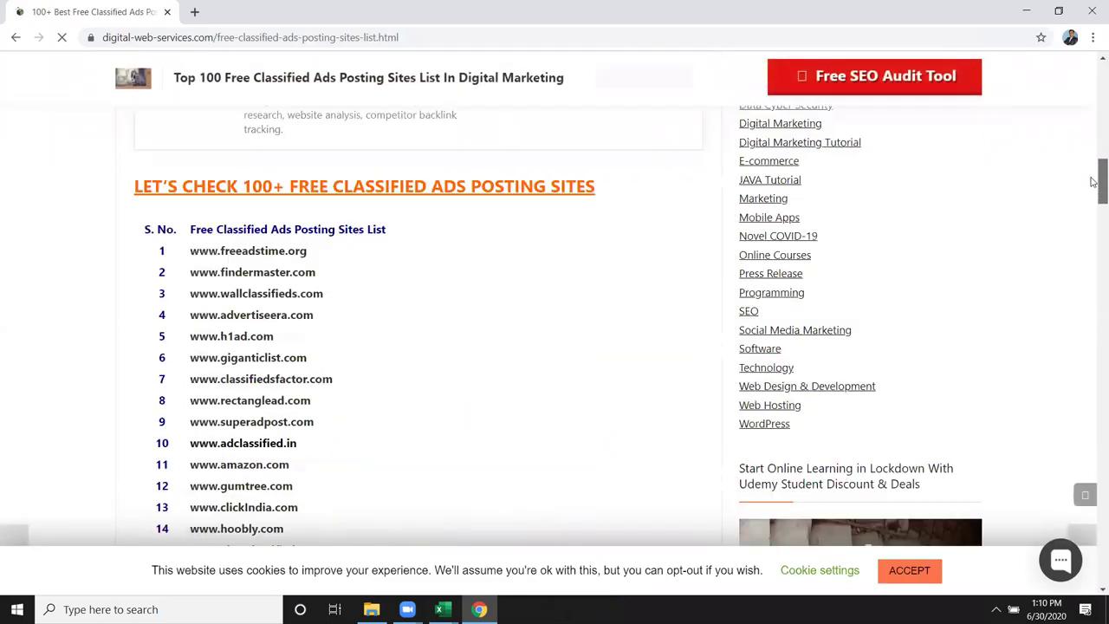
scroll(495, 258, down, 1)
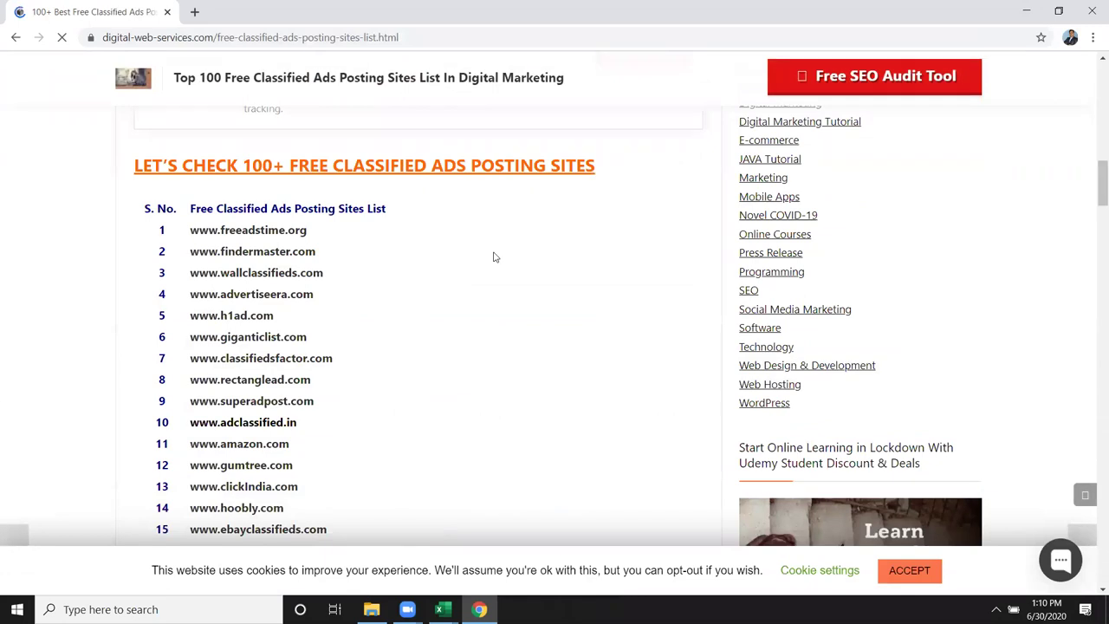
double_click(275, 230)
mouse_move(1096, 178)
mouse_down()
mouse_move(1094, 409)
mouse_move(2, 67)
mouse_up()
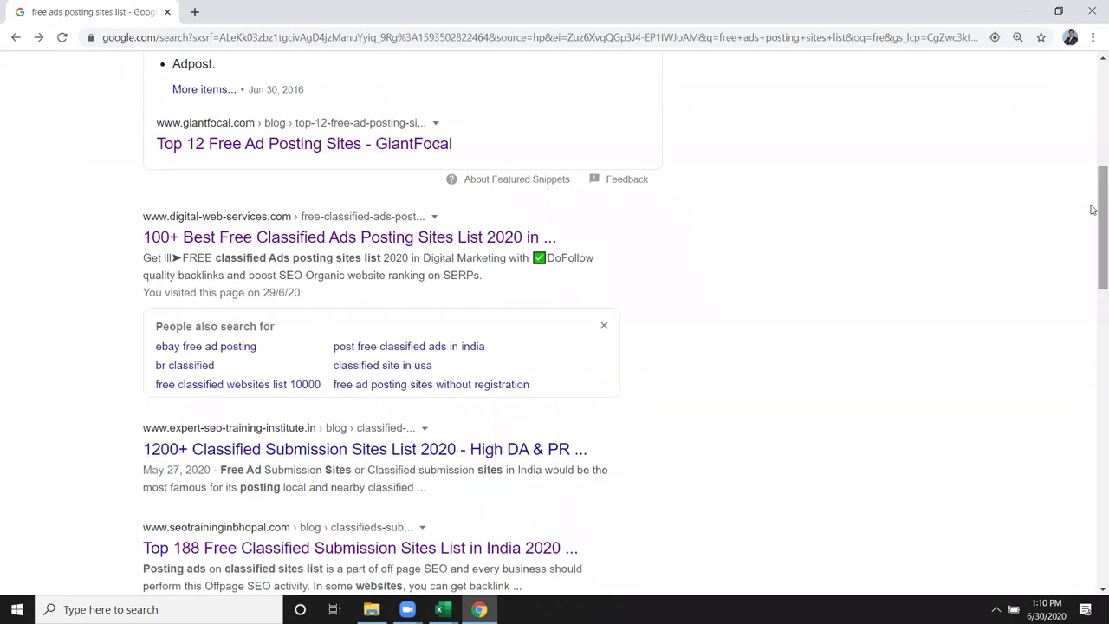
scroll(1094, 210, down, 2)
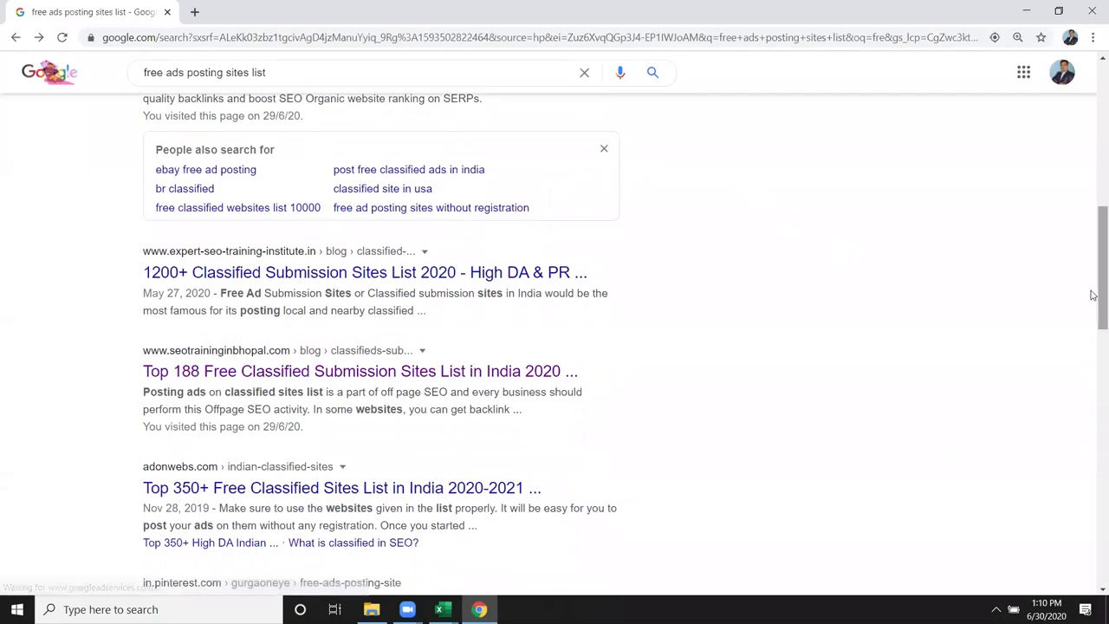
drag(1094, 294, 1093, 366)
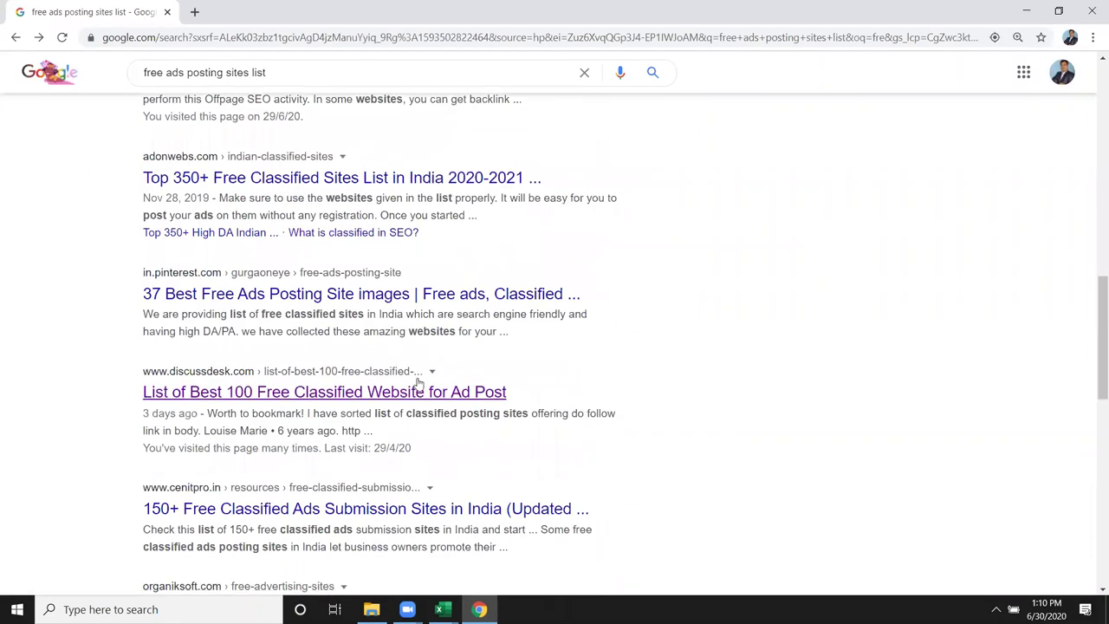
click(347, 392)
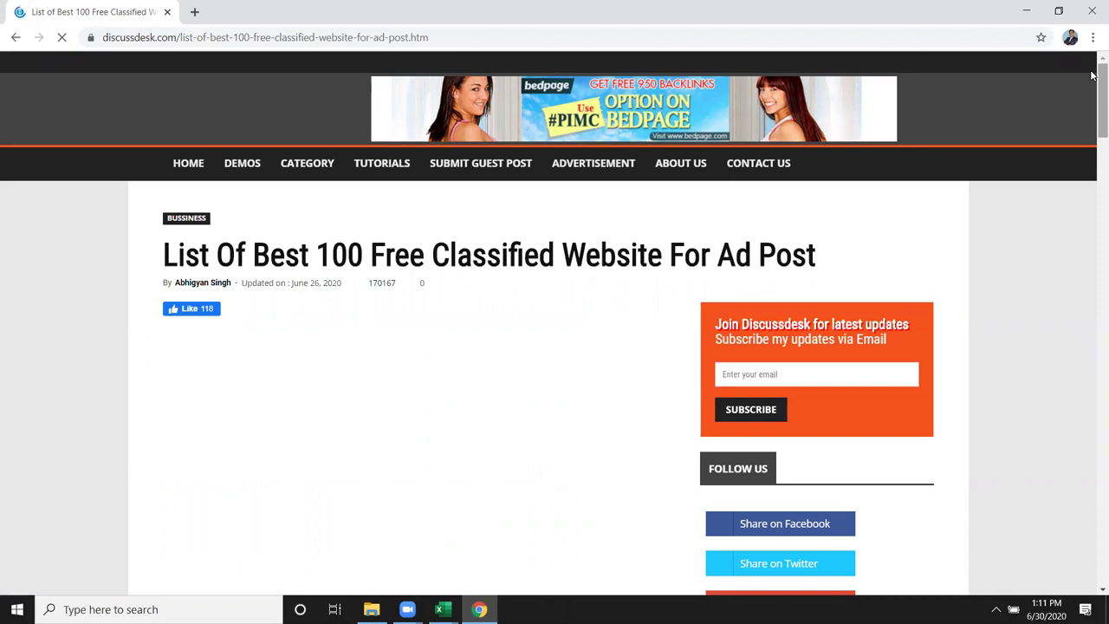
- Copy the Top 100 classified sites table through Economist.com/classifieds, dismissing the notification prompt
drag(1103, 99, 1103, 188)
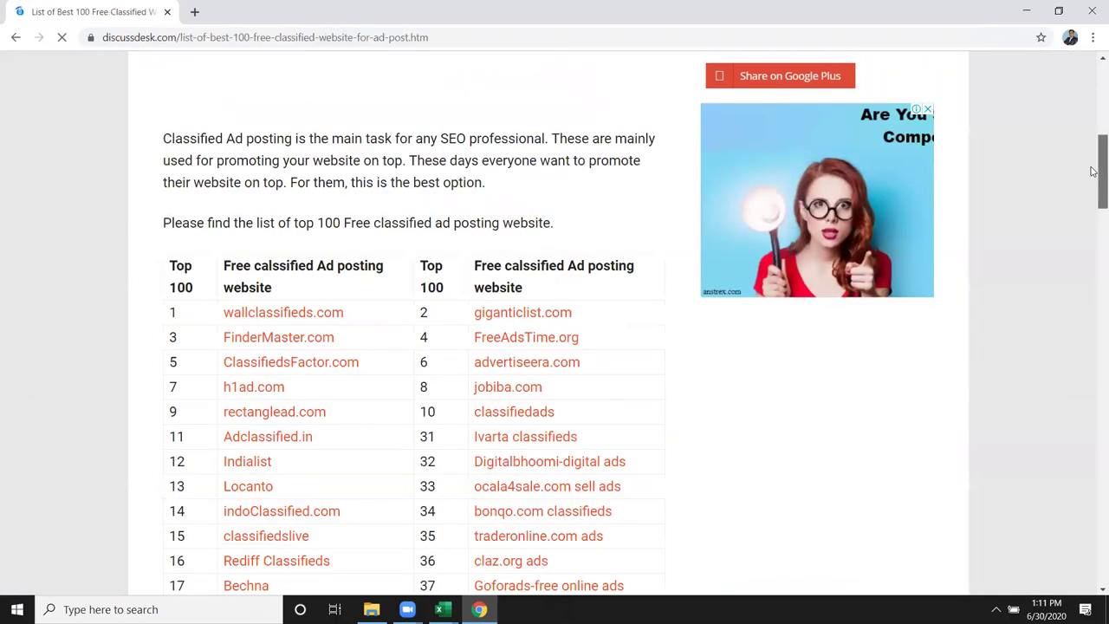
triple_click(178, 147)
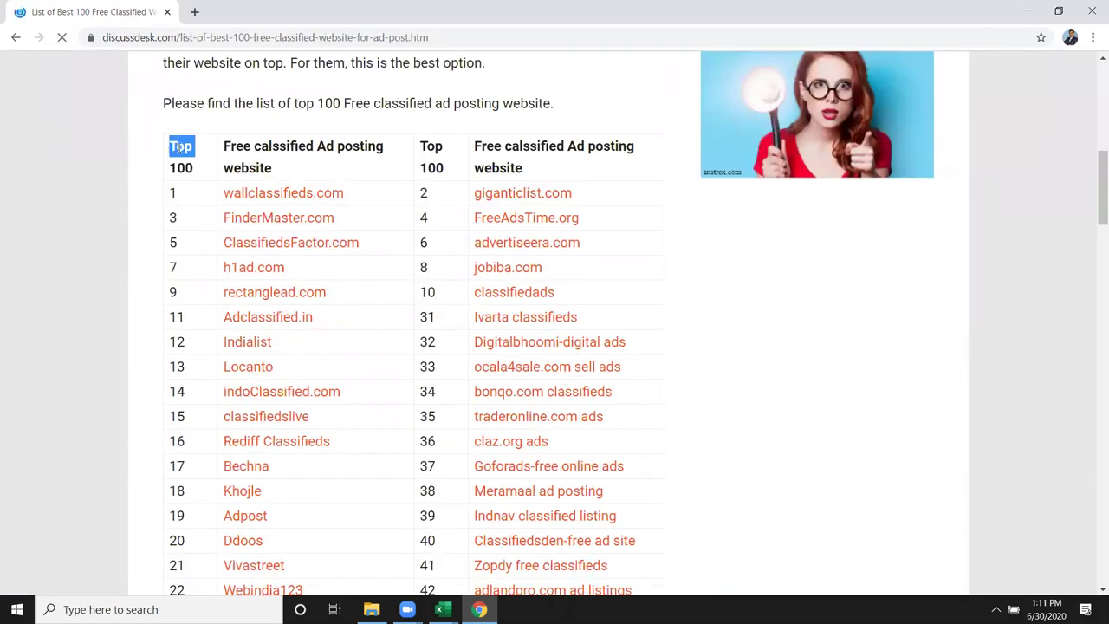
drag(1093, 176, 1094, 368)
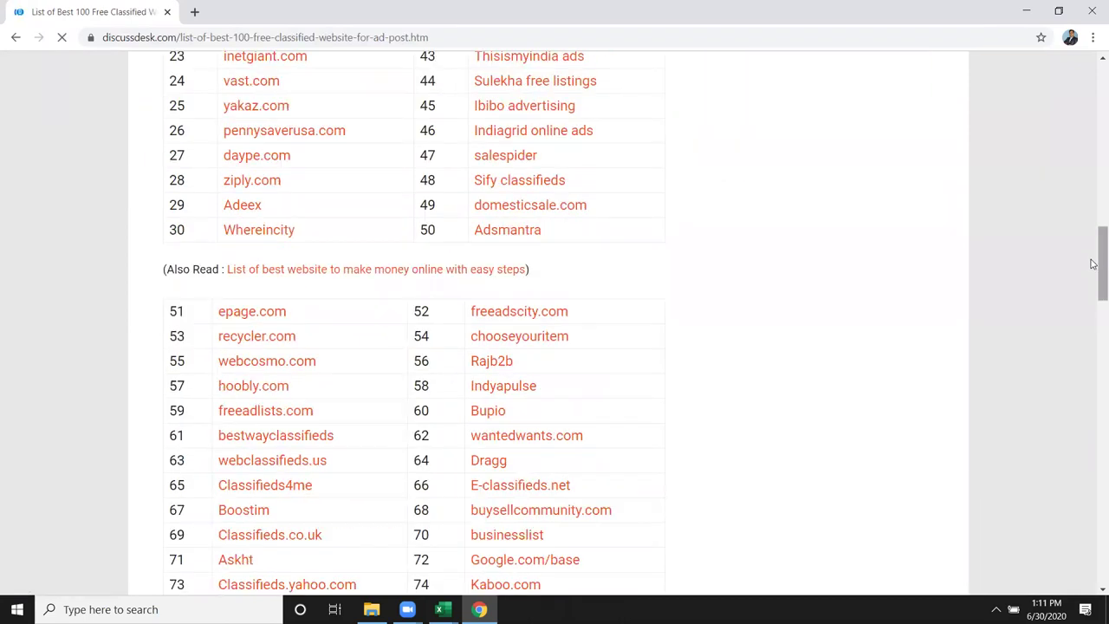
scroll(1094, 368, up, 3)
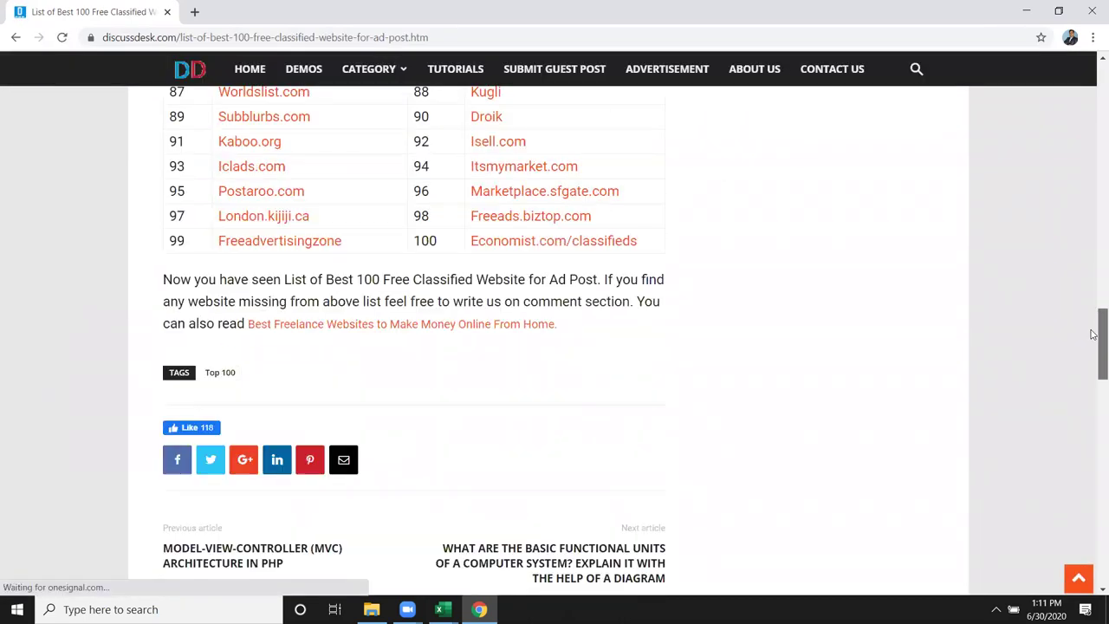
shift+click(650, 261)
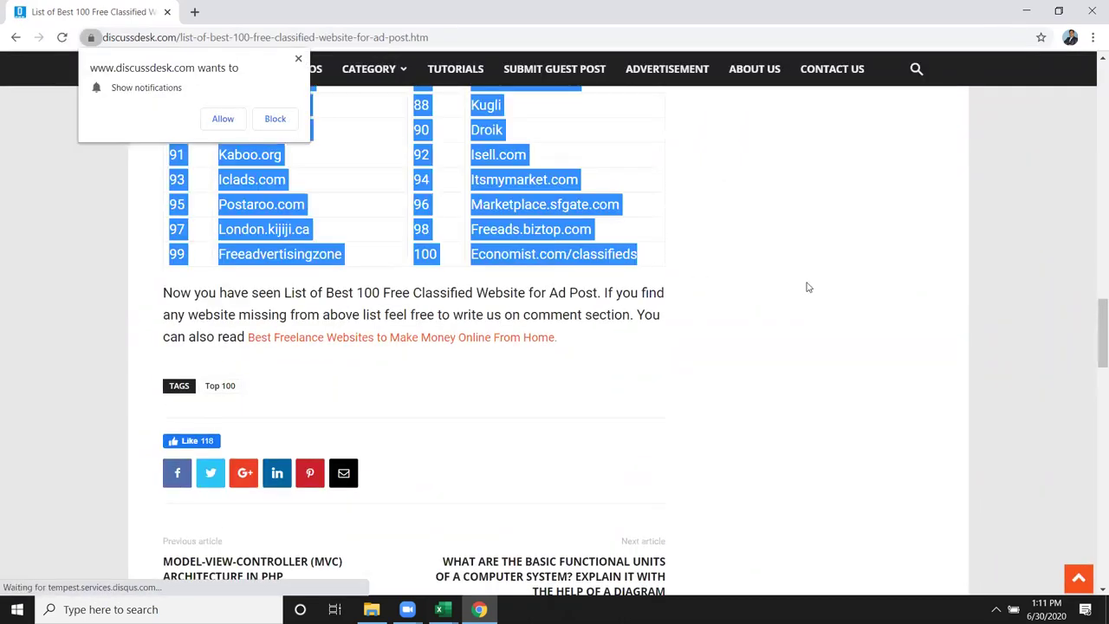
click(302, 61)
click(443, 609)
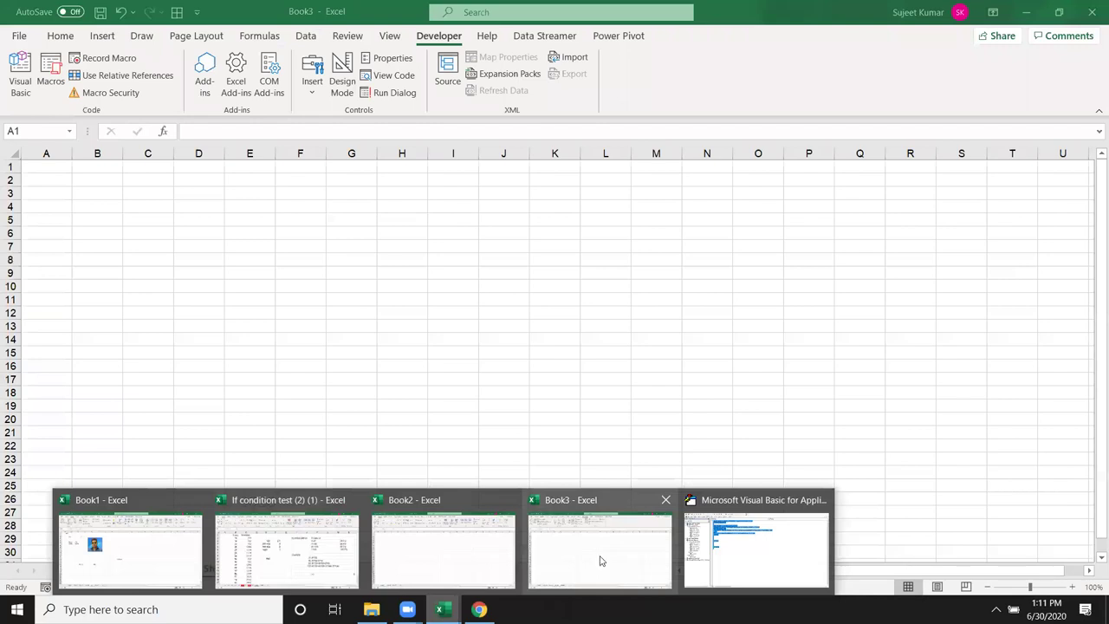
- Paste the copied classified sites table into cell A1 of Book3's Sheet2
click(599, 560)
click(124, 262)
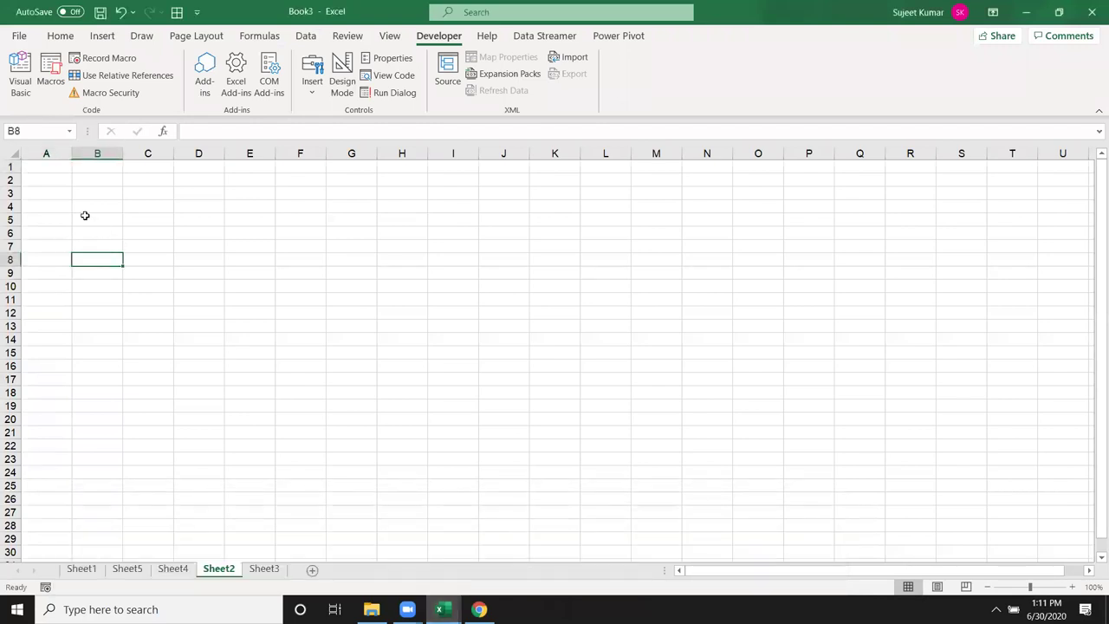
click(40, 167)
key(ctrl+v)
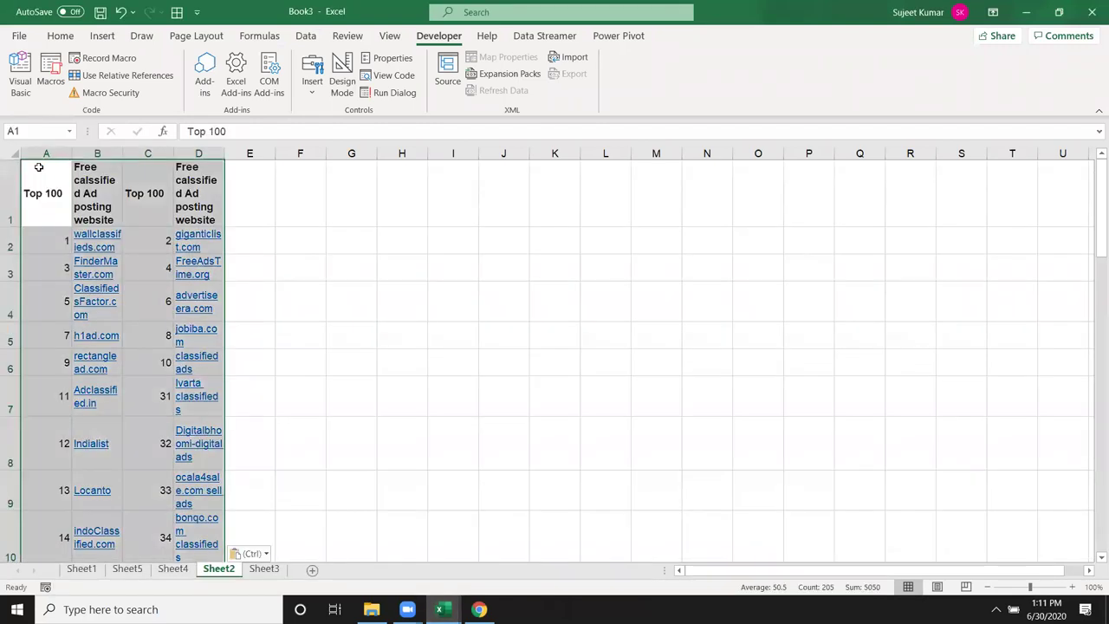
- Delete both Top 100 number columns, leaving only the website name columns
click(49, 152)
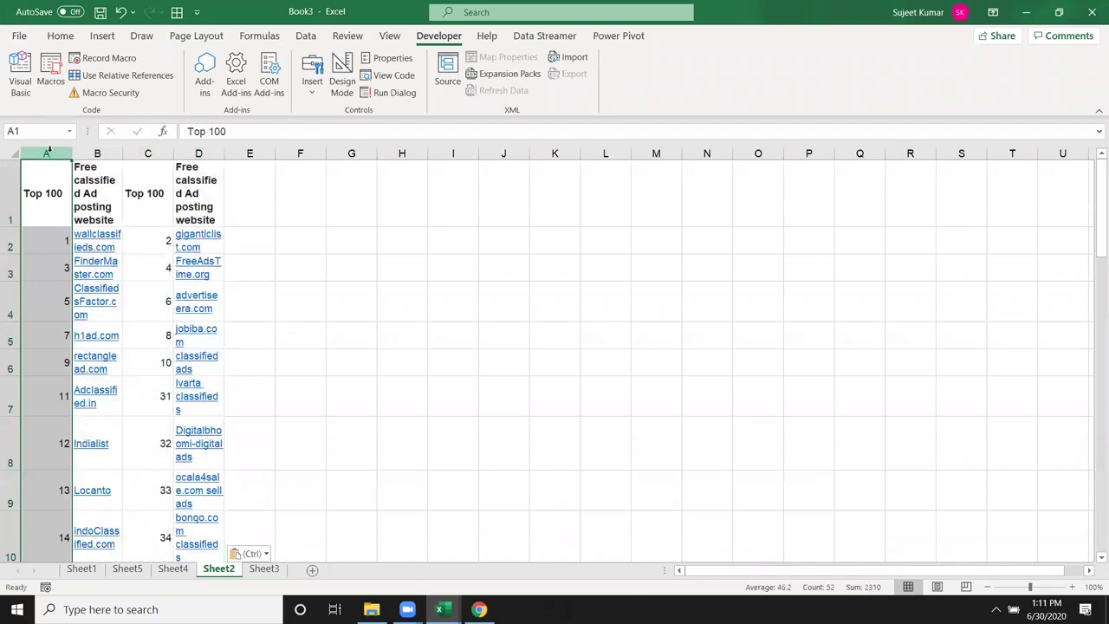
key(ctrl+minus)
key(Right)
key(ctrl+space)
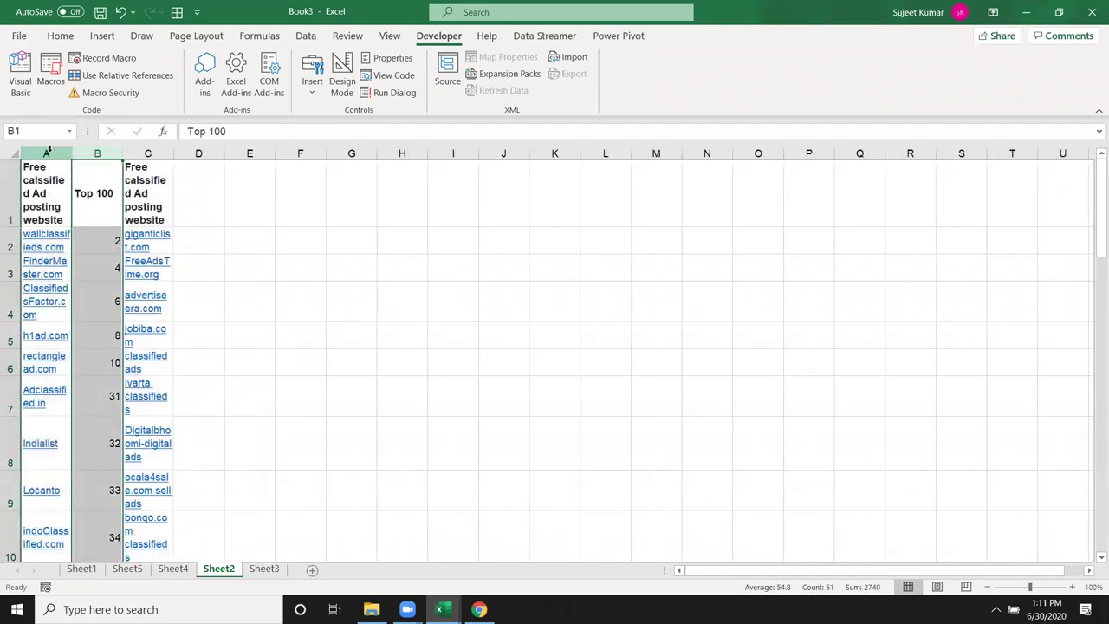
key(ctrl+minus)
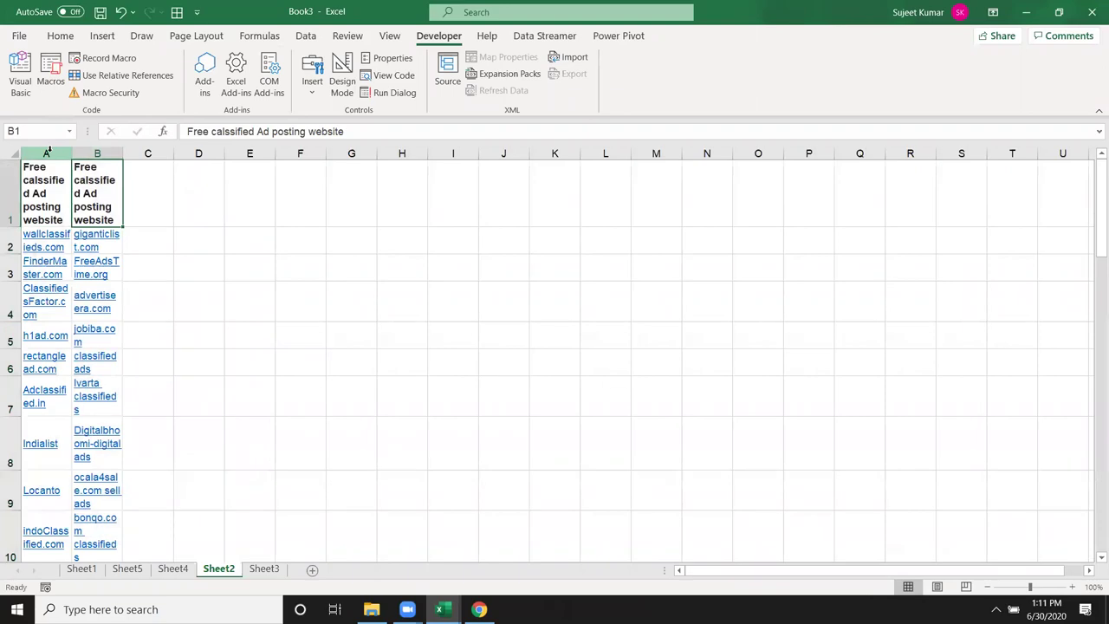